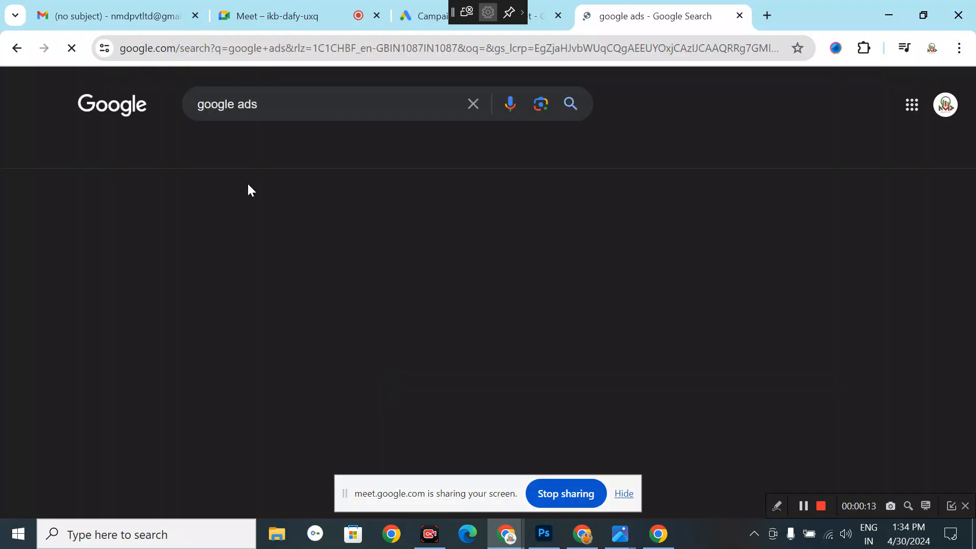
Scroll through the 'google ads' search results to reach the official Google Ads page.
{"action": "scroll", "coordinate": [310, 351], "scroll_direction": "down", "scroll_amount": 5}
{"action": "scroll", "coordinate": [312, 325], "scroll_direction": "down", "scroll_amount": 10}
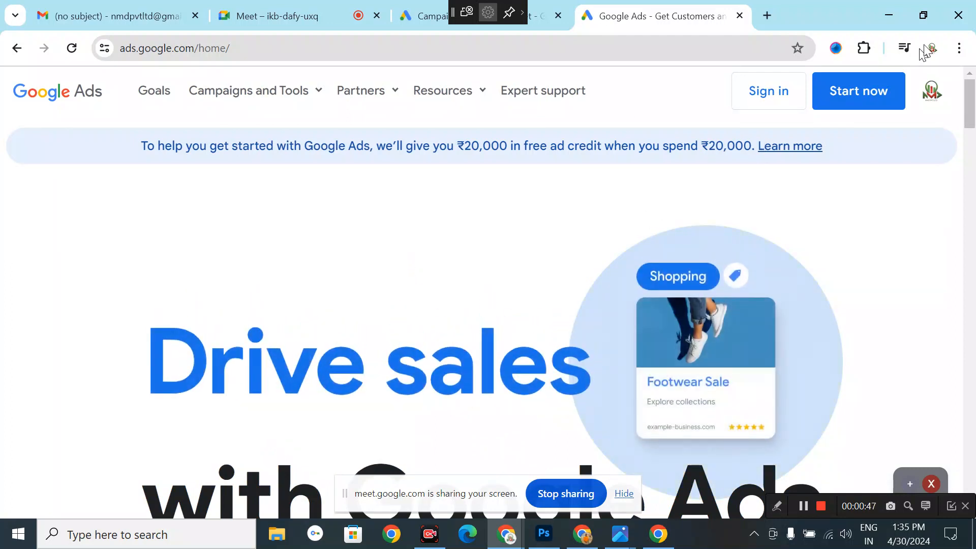
Sign in to Google Ads and close the older Campaigns tab.
{"action": "left_click", "coordinate": [767, 100]}
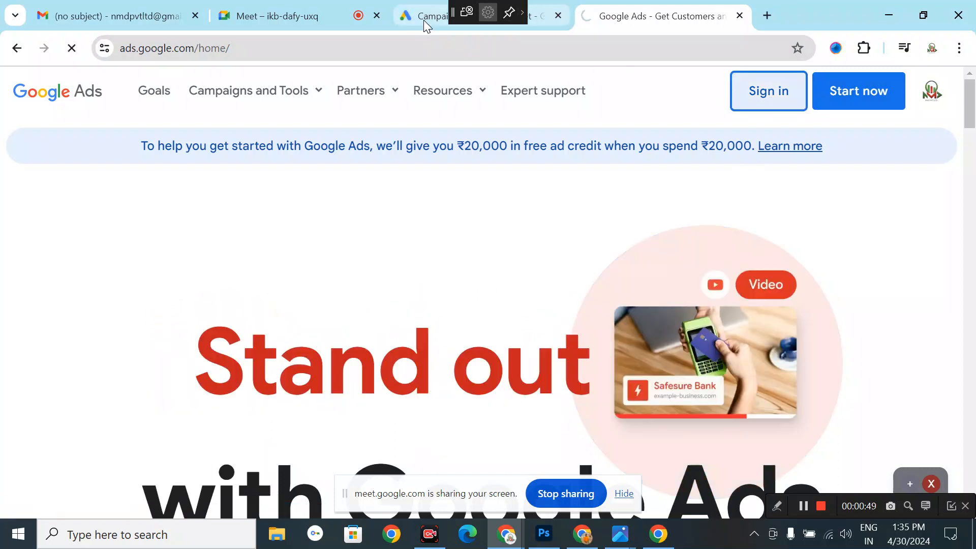
{"action": "left_click", "coordinate": [558, 17]}
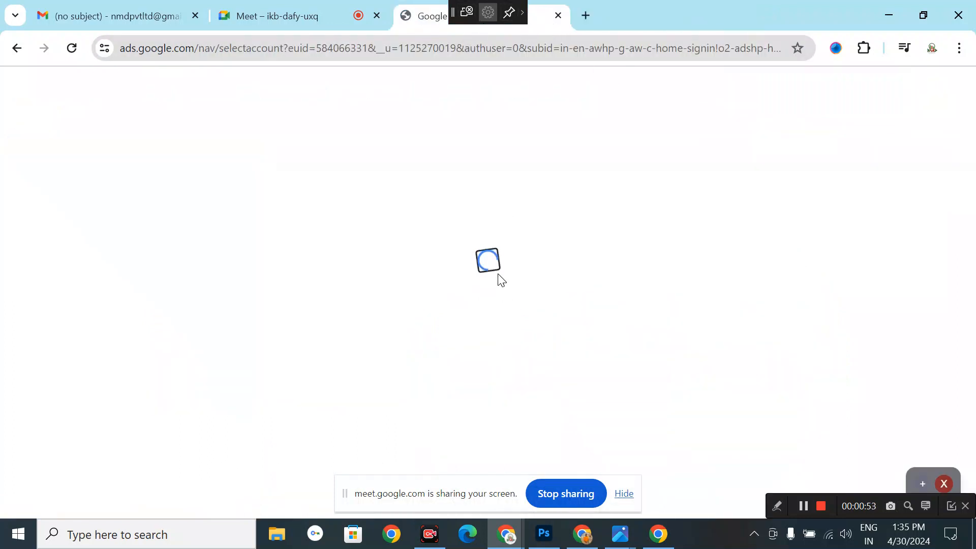
{"action": "scroll", "coordinate": [451, 377], "scroll_direction": "down", "scroll_amount": 3}
{"action": "scroll", "coordinate": [452, 374], "scroll_direction": "up", "scroll_amount": 3}
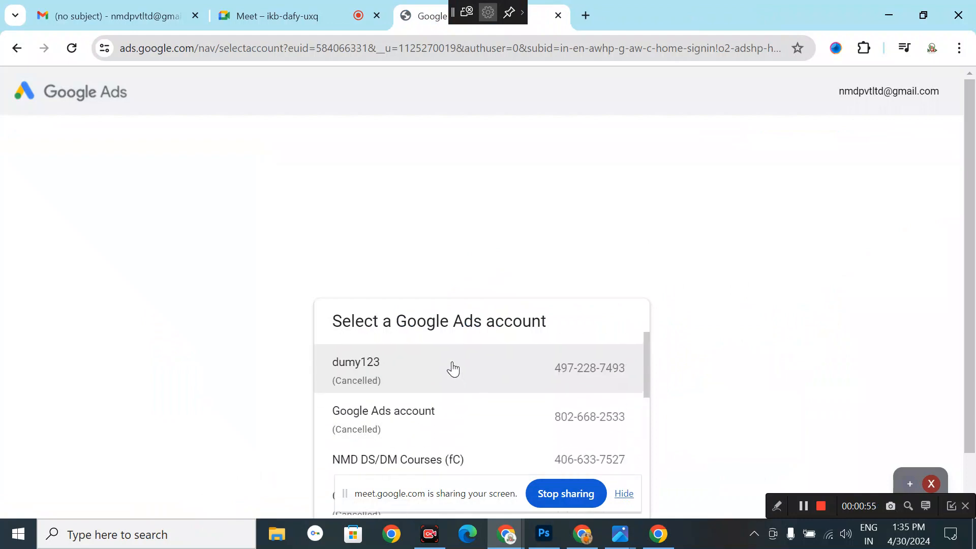
Choose the Catalyst account from the Google Ads account list.
{"action": "scroll", "coordinate": [453, 377], "scroll_direction": "down", "scroll_amount": 2}
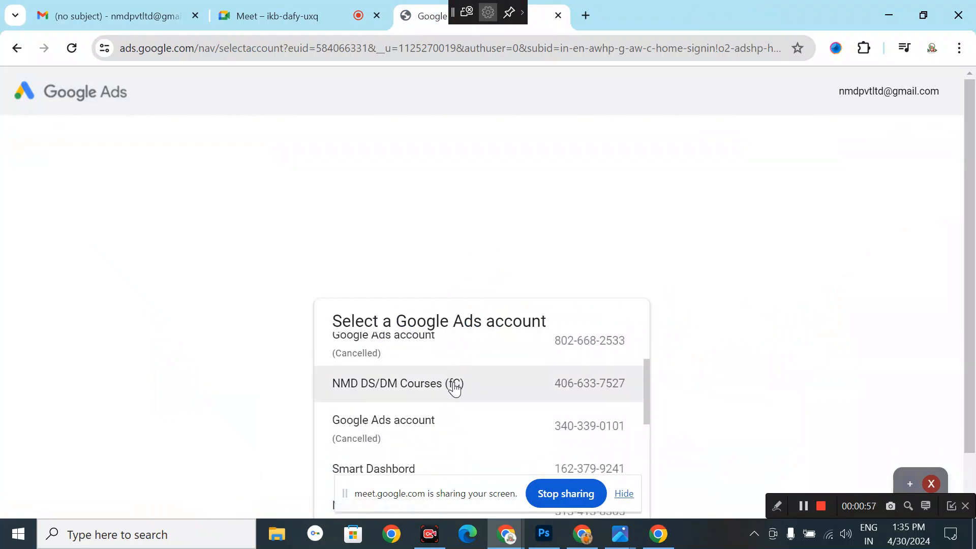
{"action": "scroll", "coordinate": [454, 387], "scroll_direction": "down", "scroll_amount": 4}
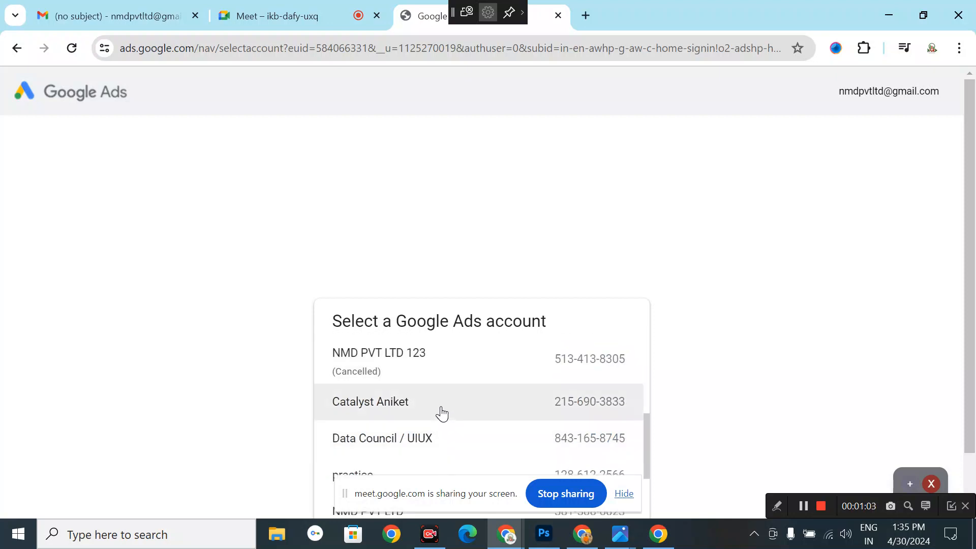
{"action": "scroll", "coordinate": [441, 414], "scroll_direction": "down", "scroll_amount": 2}
{"action": "scroll", "coordinate": [427, 465], "scroll_direction": "down", "scroll_amount": 2}
{"action": "scroll", "coordinate": [429, 458], "scroll_direction": "up", "scroll_amount": 4}
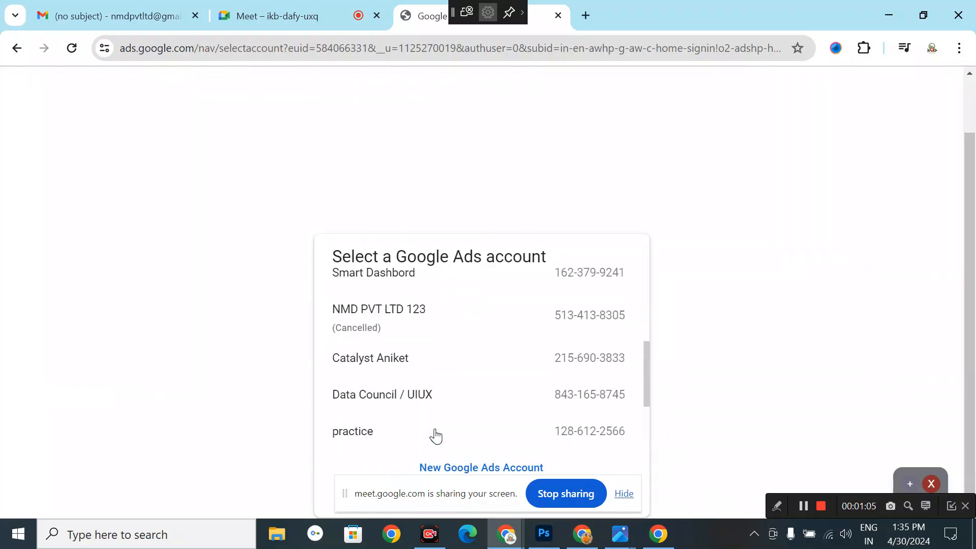
{"action": "scroll", "coordinate": [432, 407], "scroll_direction": "up", "scroll_amount": 1}
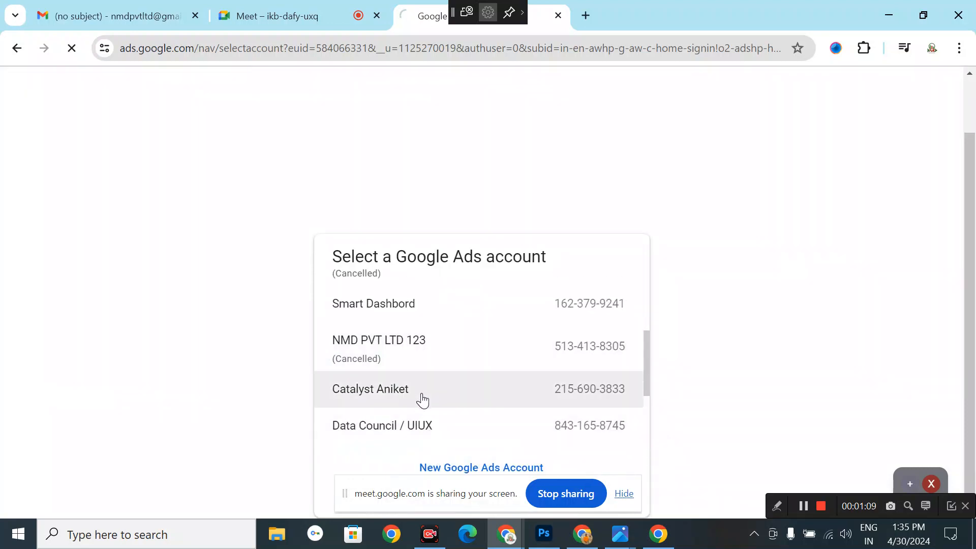
{"action": "left_click", "coordinate": [422, 394]}
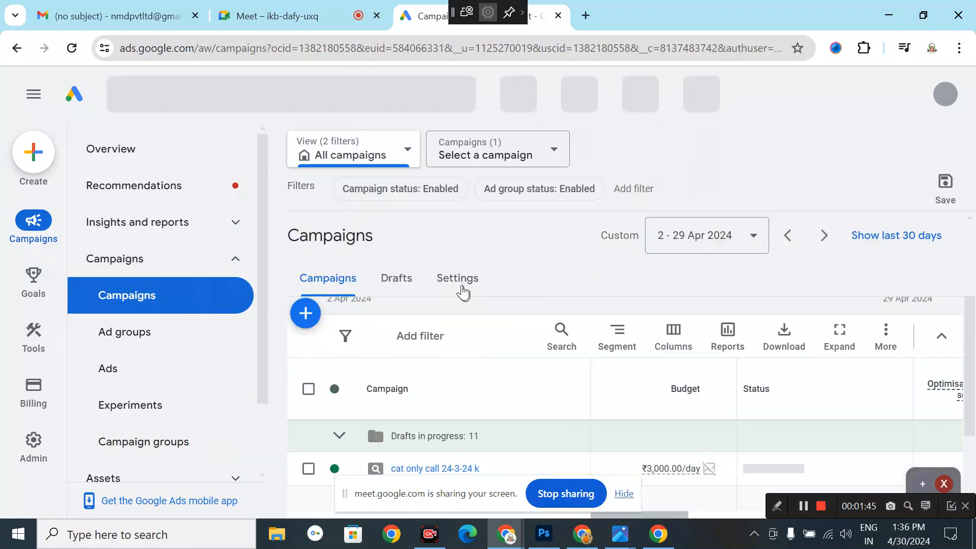
Open Admin account settings and dismiss the recommendations banner.
{"action": "left_click", "coordinate": [31, 464]}
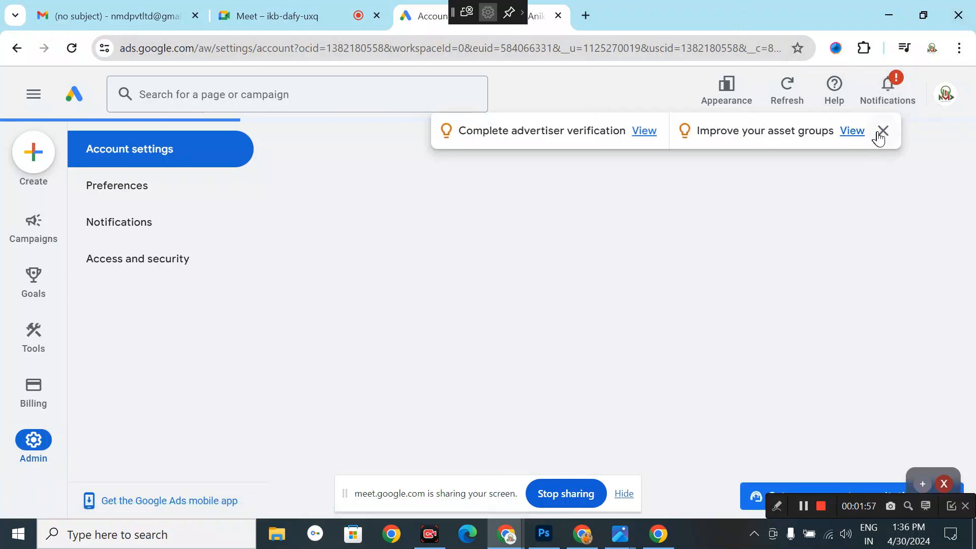
{"action": "left_click", "coordinate": [883, 131]}
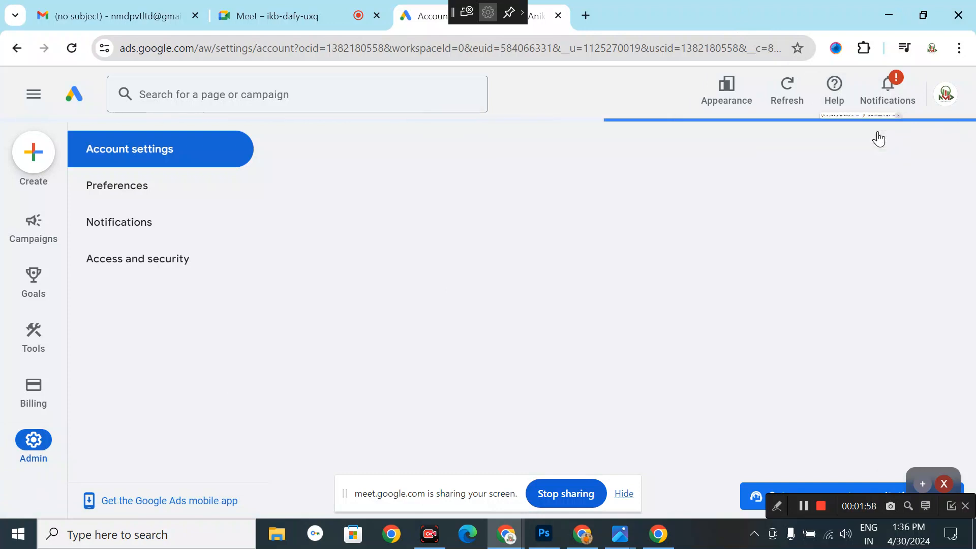
Open Preferences and review the account name and India Standard Time zone rows.
{"action": "left_click", "coordinate": [130, 195]}
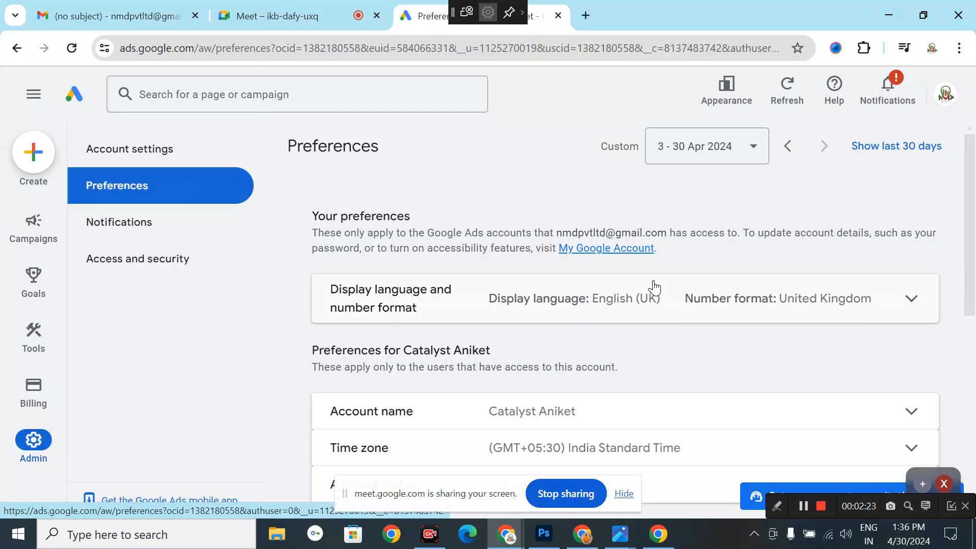
{"action": "scroll", "coordinate": [655, 283], "scroll_direction": "down", "scroll_amount": 3}
{"action": "scroll", "coordinate": [649, 295], "scroll_direction": "up", "scroll_amount": 3}
Rename the account to 'Catalyst Education consultancy', save it, and return to Campaigns.
{"action": "left_click", "coordinate": [901, 410]}
{"action": "left_click", "coordinate": [530, 449]}
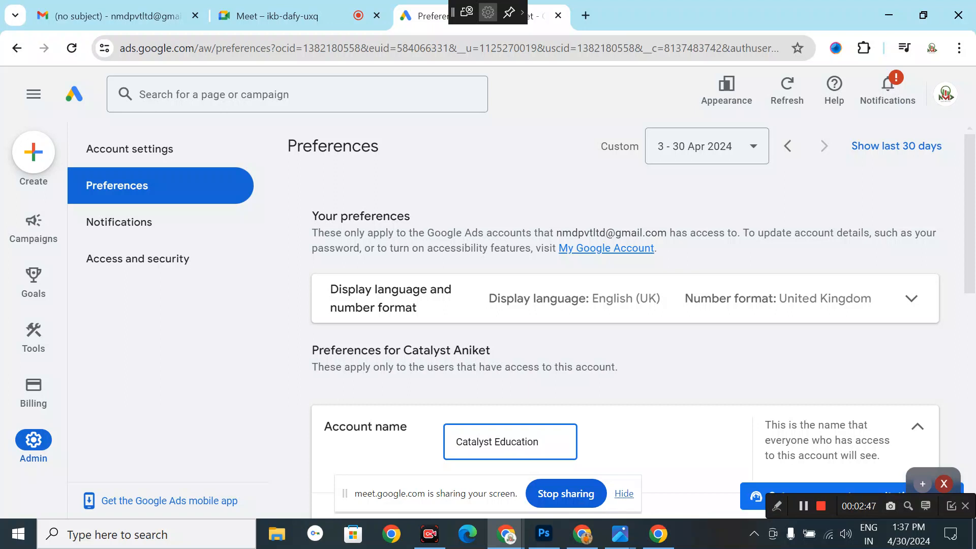
{"action": "type", "text": "su"}
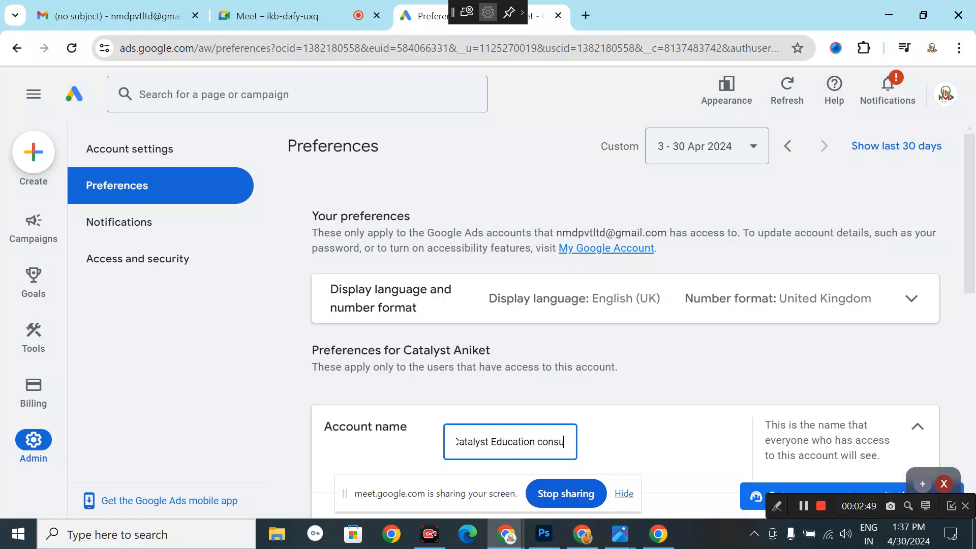
{"action": "type", "text": "ltancy"}
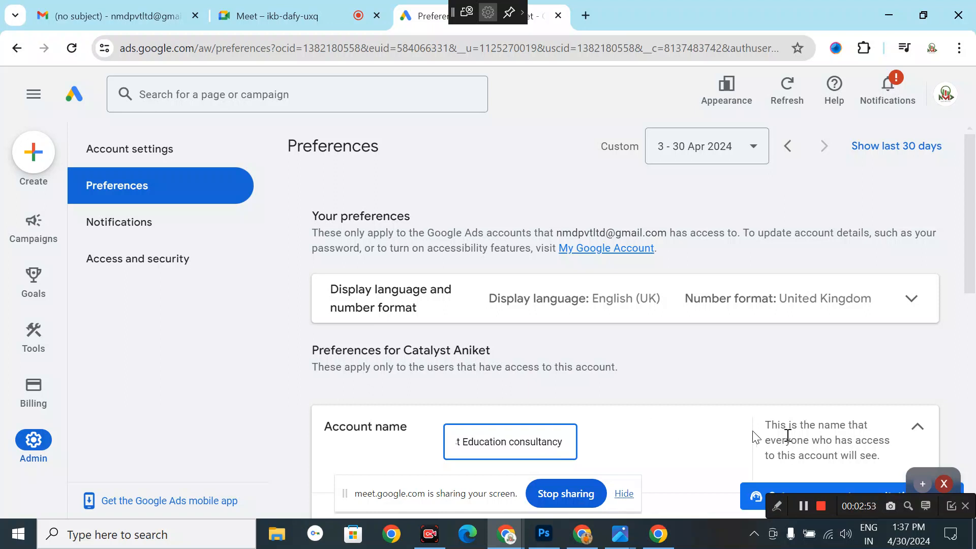
{"action": "scroll", "coordinate": [712, 405], "scroll_direction": "down", "scroll_amount": 3}
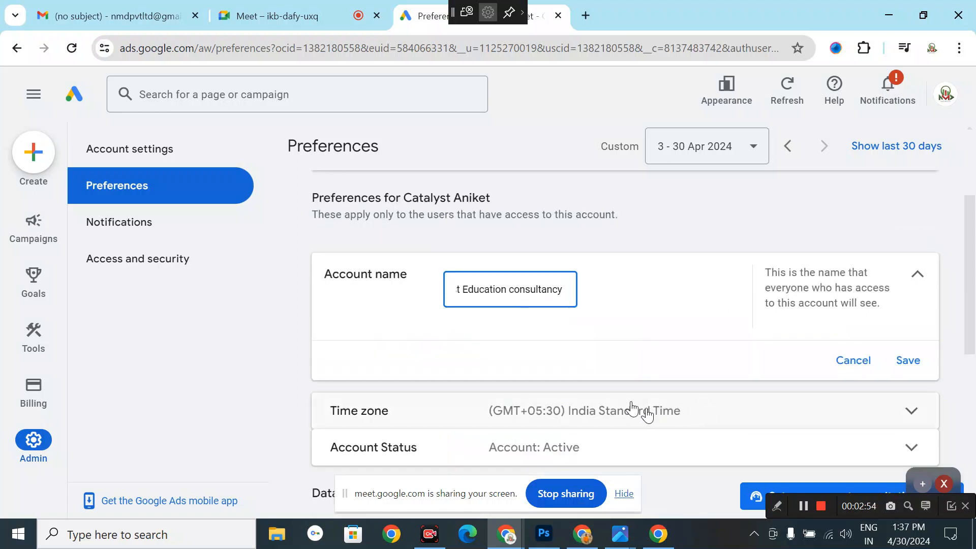
{"action": "left_click", "coordinate": [903, 369]}
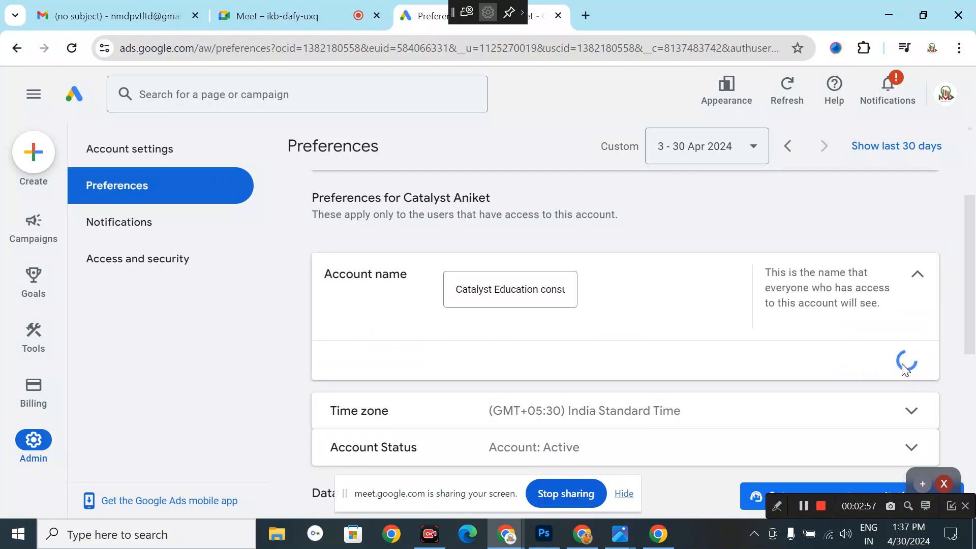
{"action": "mouse_move", "coordinate": [2, 389]}
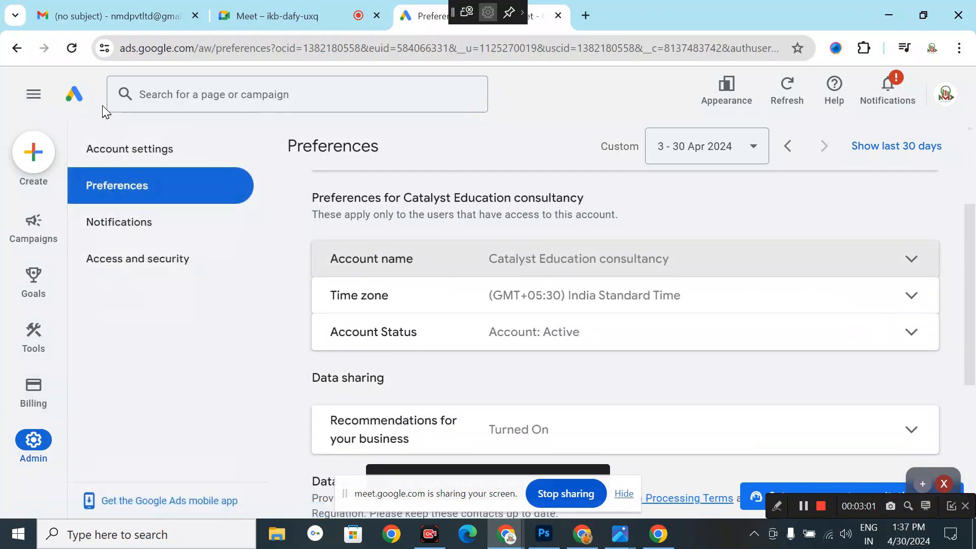
{"action": "left_click", "coordinate": [84, 100]}
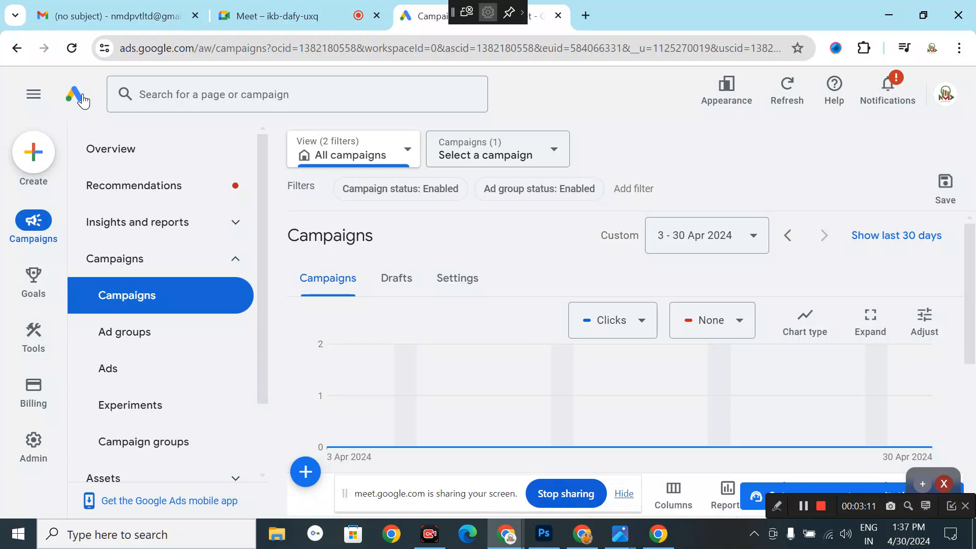
Glance at the Meet call tab, then go back to the Google Ads Campaigns tab.
{"action": "left_click", "coordinate": [259, 16]}
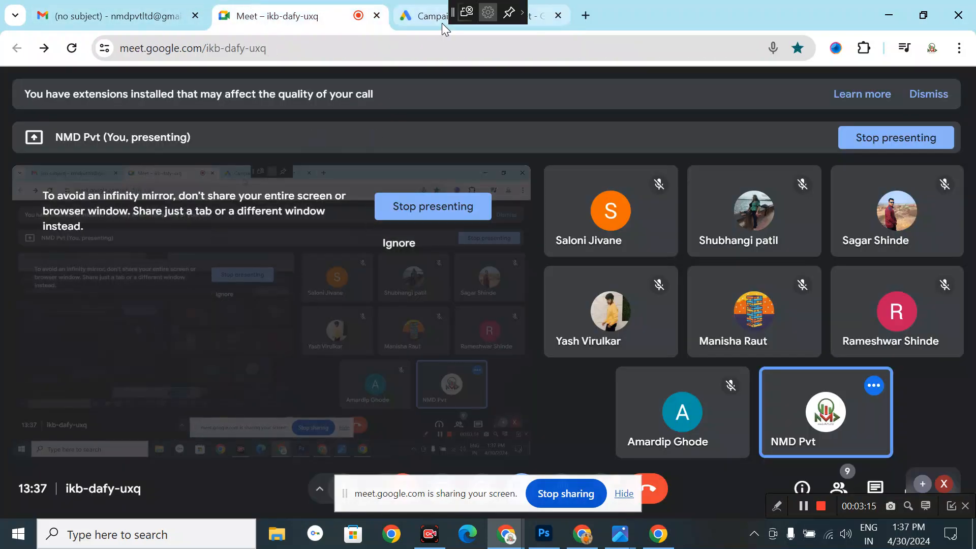
{"action": "left_click", "coordinate": [415, 16]}
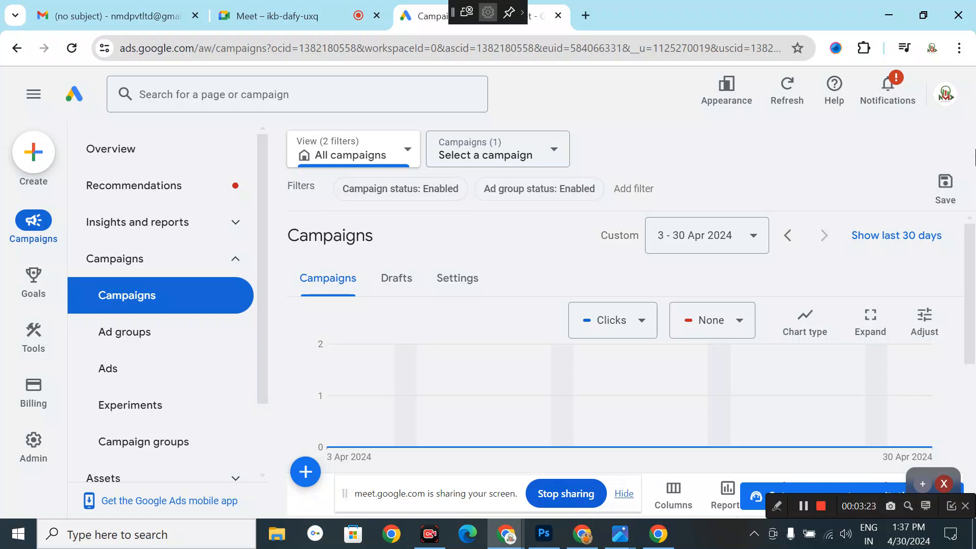
Reselect the Catalyst account from the profile's linked-accounts list.
{"action": "left_click", "coordinate": [952, 99]}
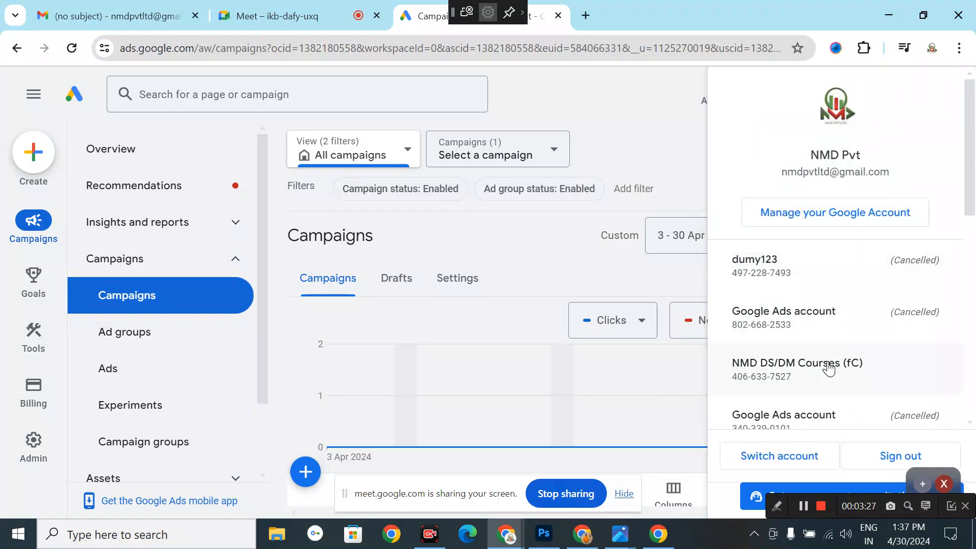
{"action": "scroll", "coordinate": [826, 330], "scroll_direction": "down", "scroll_amount": 3}
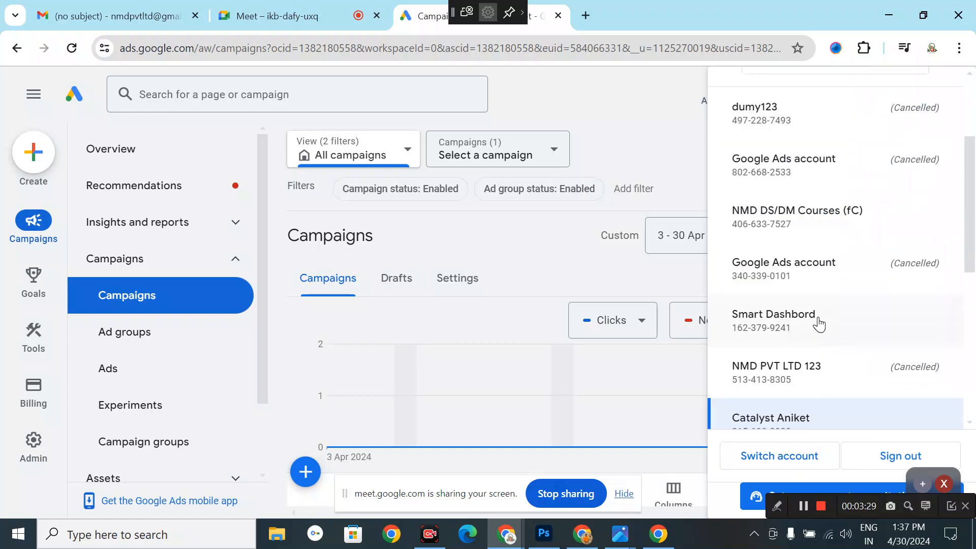
{"action": "scroll", "coordinate": [824, 370], "scroll_direction": "down", "scroll_amount": 2}
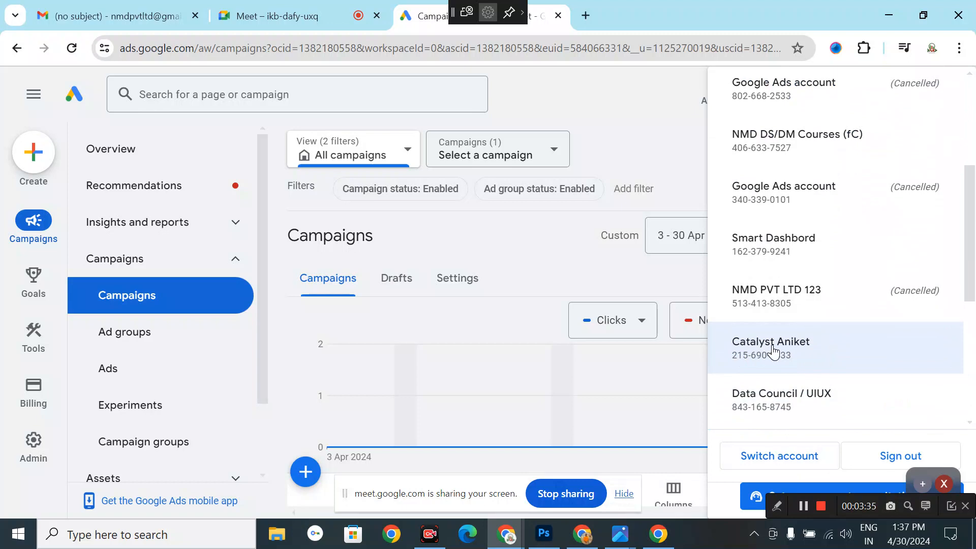
{"action": "left_click", "coordinate": [733, 357]}
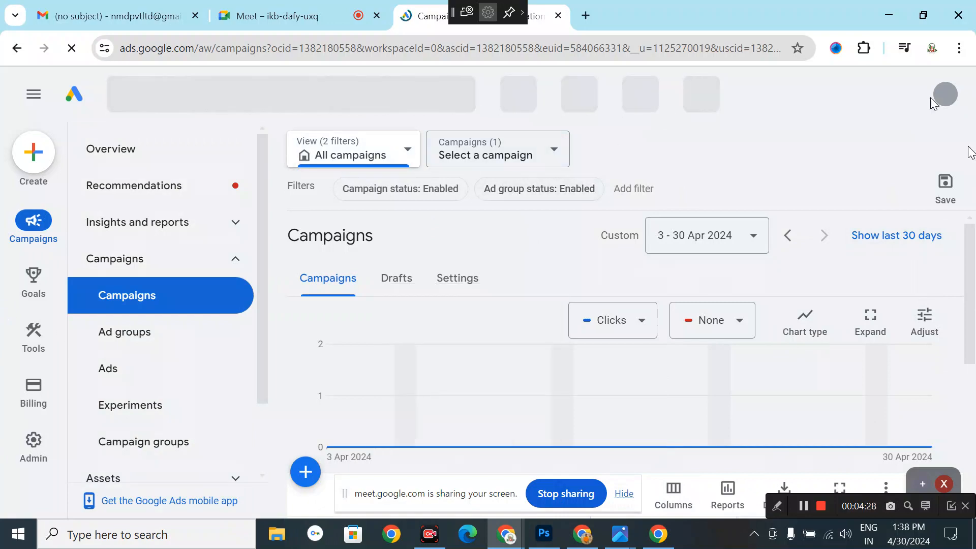
Reopen and close the linked-accounts list, then go to the Admin settings.
{"action": "scroll", "coordinate": [417, 384], "scroll_direction": "down", "scroll_amount": 5}
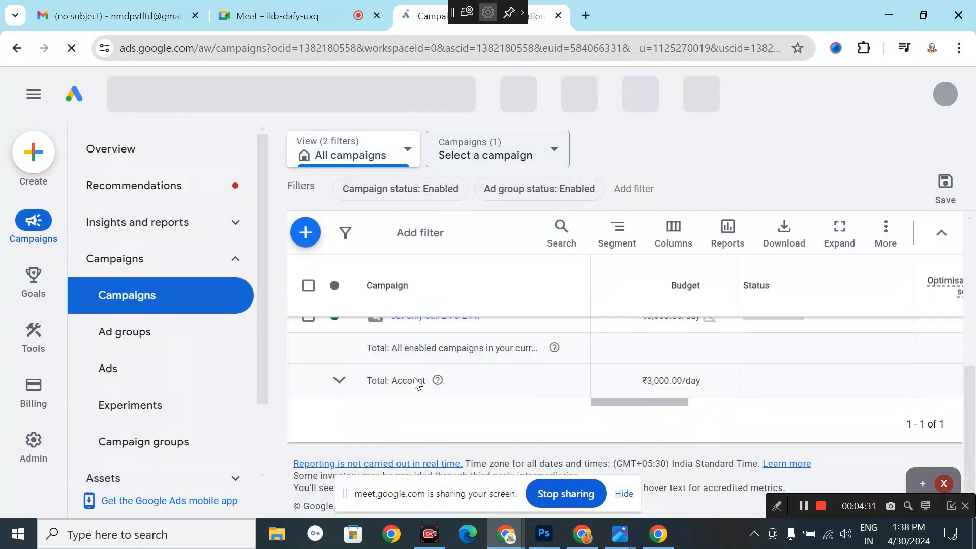
{"action": "scroll", "coordinate": [416, 383], "scroll_direction": "up", "scroll_amount": 3}
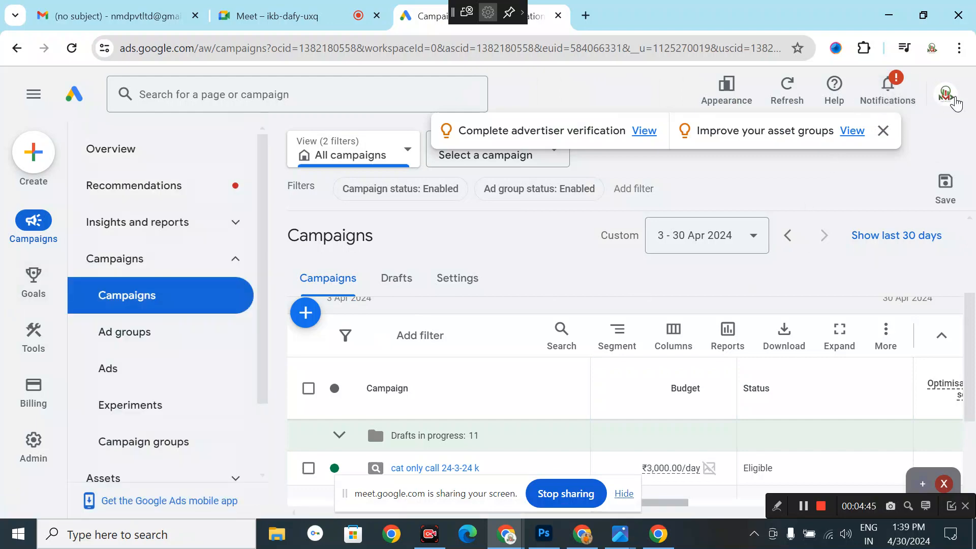
{"action": "left_click", "coordinate": [949, 102]}
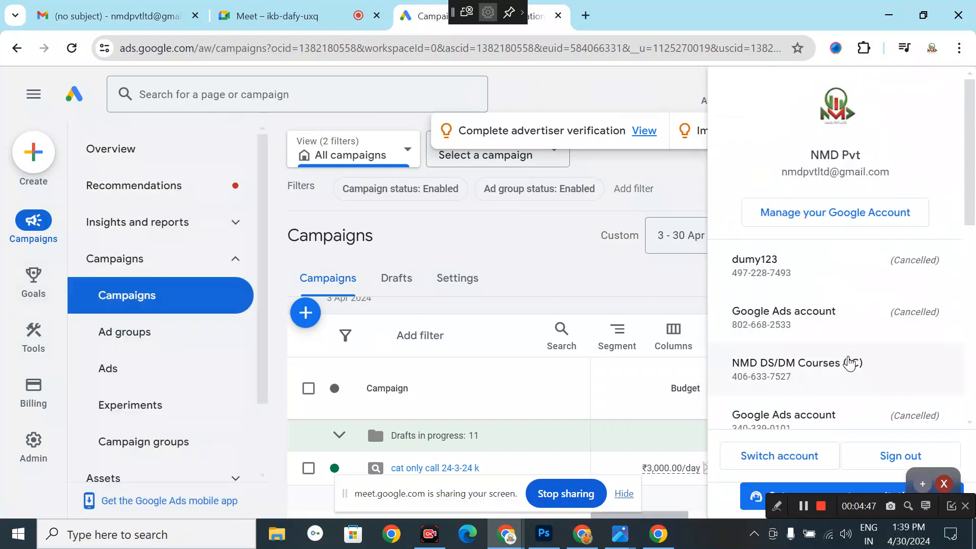
{"action": "scroll", "coordinate": [841, 333], "scroll_direction": "down", "scroll_amount": 5}
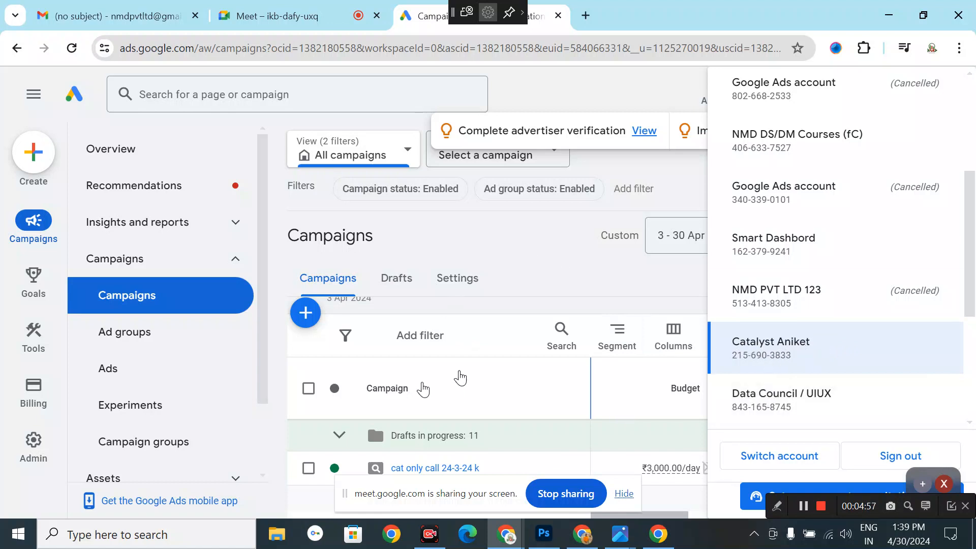
{"action": "left_click", "coordinate": [541, 265]}
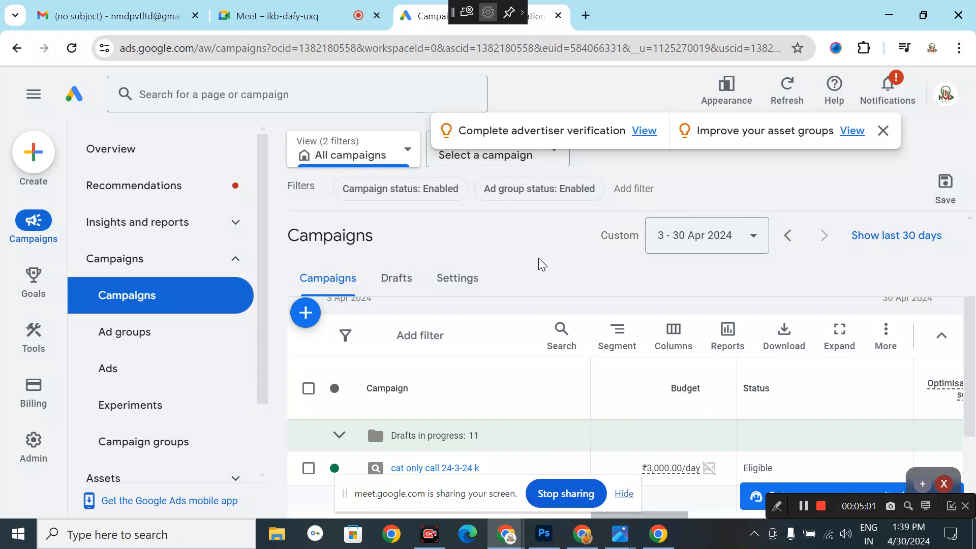
{"action": "left_click", "coordinate": [31, 450]}
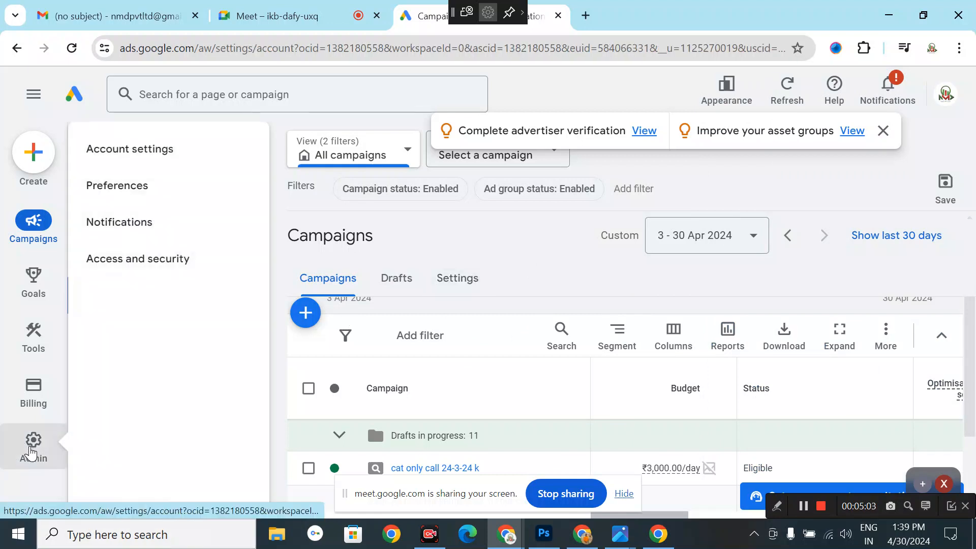
Open Preferences, dismiss the suggestions bar, and scroll down to Data protection contacts.
{"action": "left_click", "coordinate": [104, 201]}
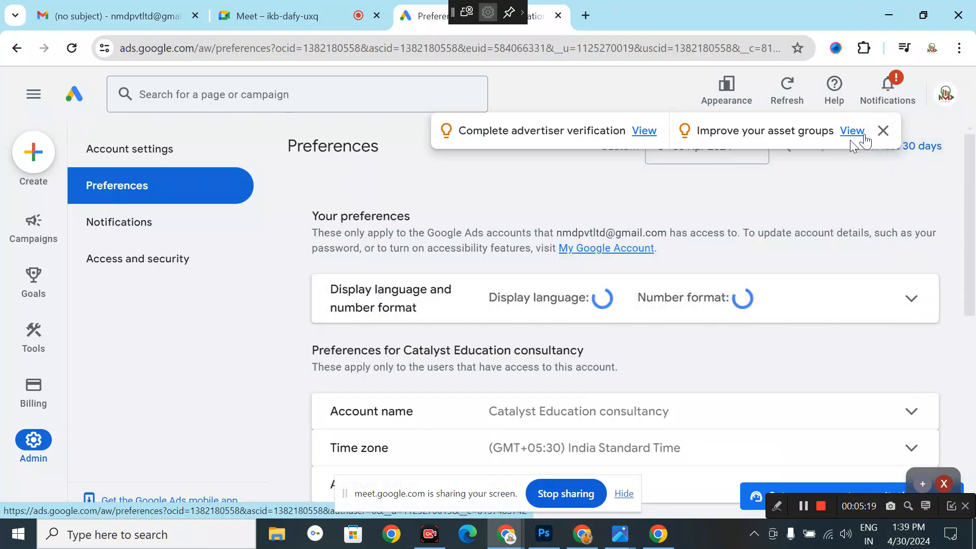
{"action": "left_click", "coordinate": [883, 131]}
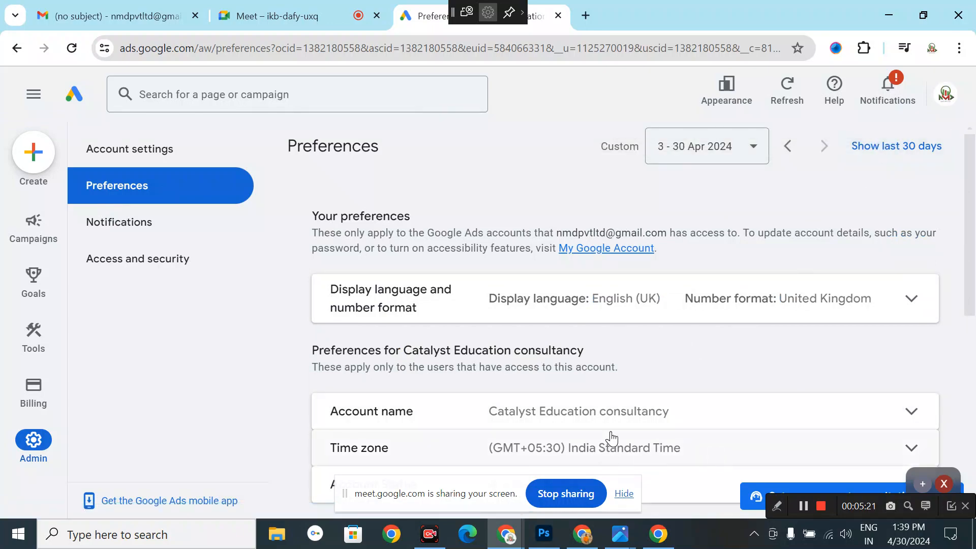
{"action": "scroll", "coordinate": [605, 427], "scroll_direction": "down", "scroll_amount": 3}
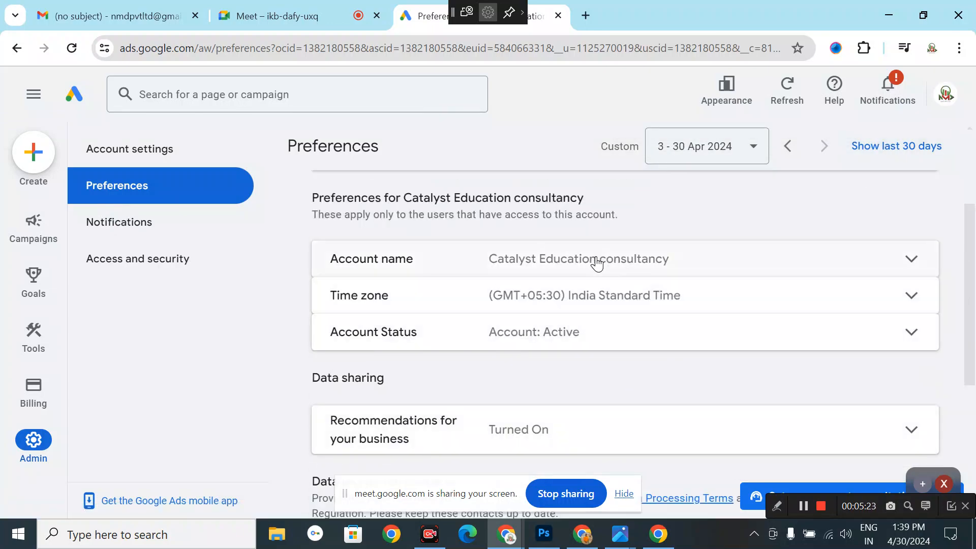
{"action": "scroll", "coordinate": [641, 412], "scroll_direction": "down", "scroll_amount": 3}
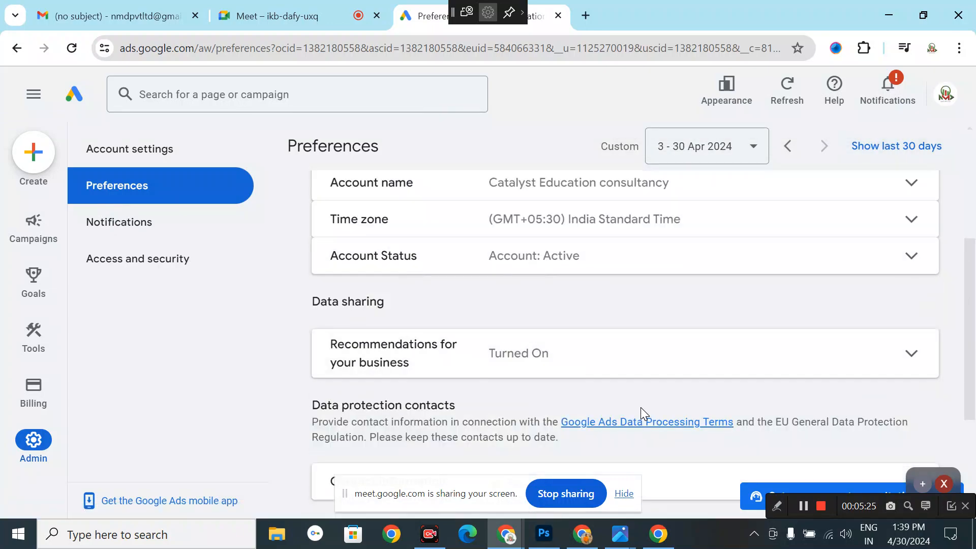
{"action": "scroll", "coordinate": [632, 414], "scroll_direction": "down", "scroll_amount": 2}
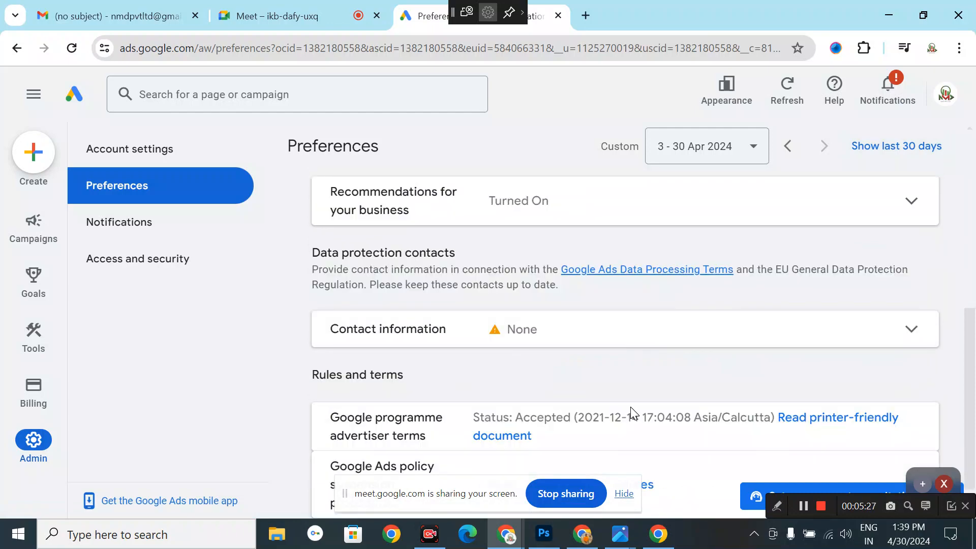
Expand Contact information, then collapse it unchanged, leaving the contact as None.
{"action": "left_click", "coordinate": [654, 346]}
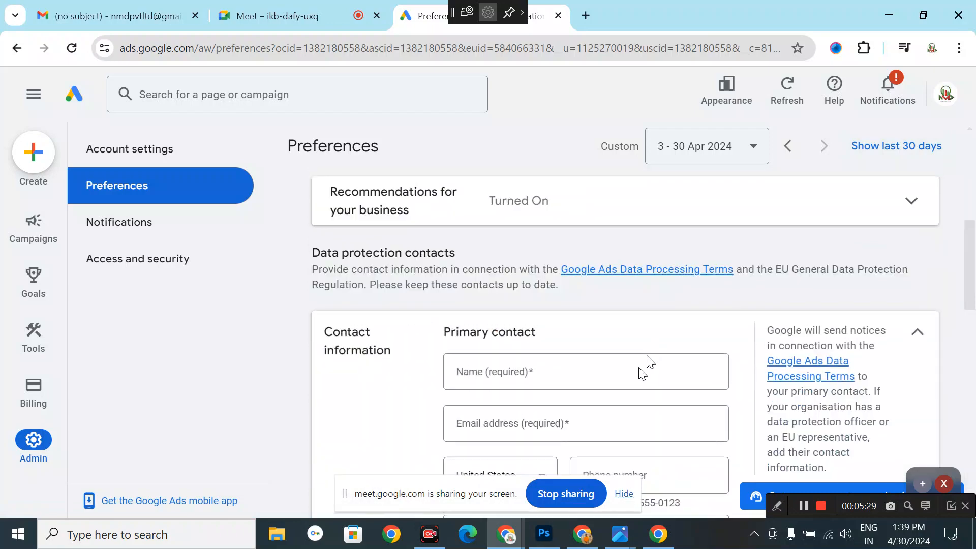
{"action": "scroll", "coordinate": [615, 410], "scroll_direction": "down", "scroll_amount": 3}
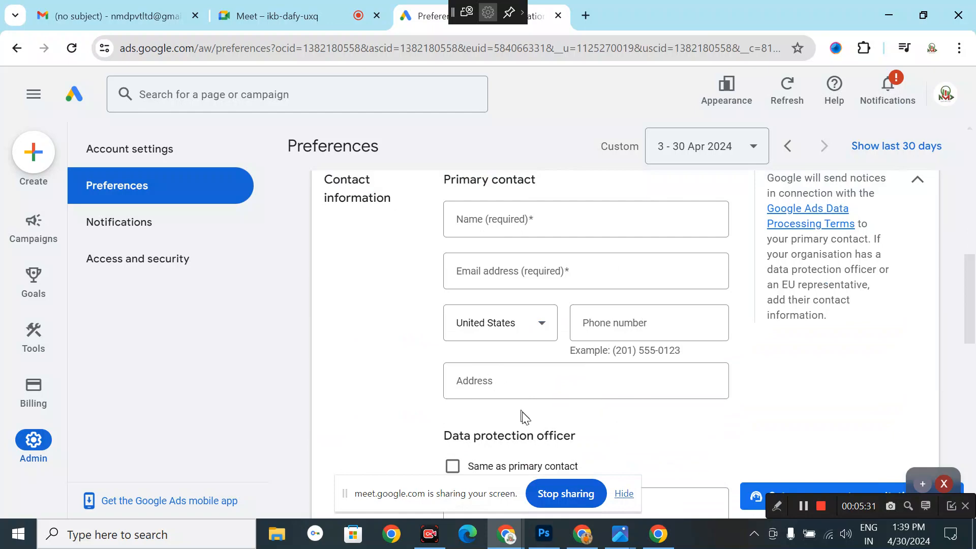
{"action": "scroll", "coordinate": [525, 398], "scroll_direction": "down", "scroll_amount": 2}
{"action": "scroll", "coordinate": [526, 402], "scroll_direction": "up", "scroll_amount": 5}
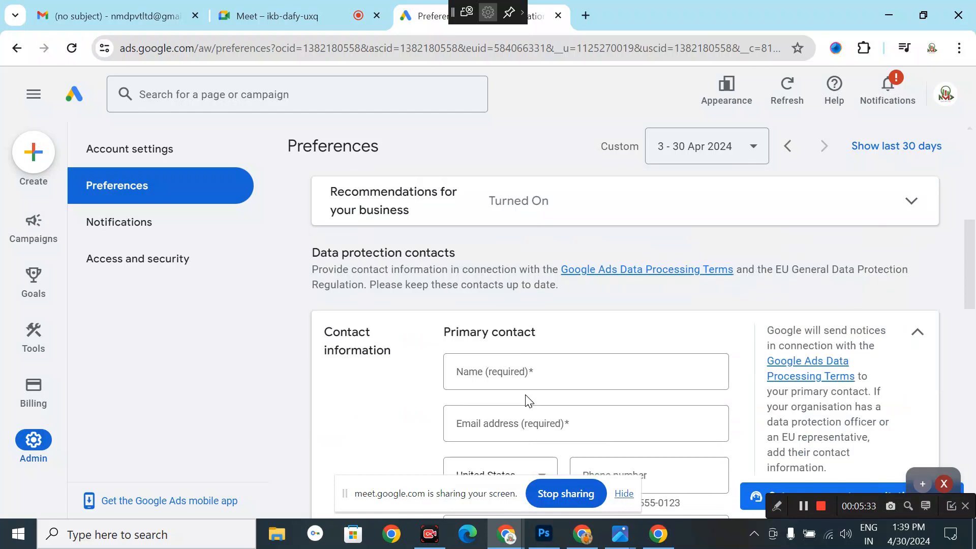
{"action": "left_click", "coordinate": [483, 371]}
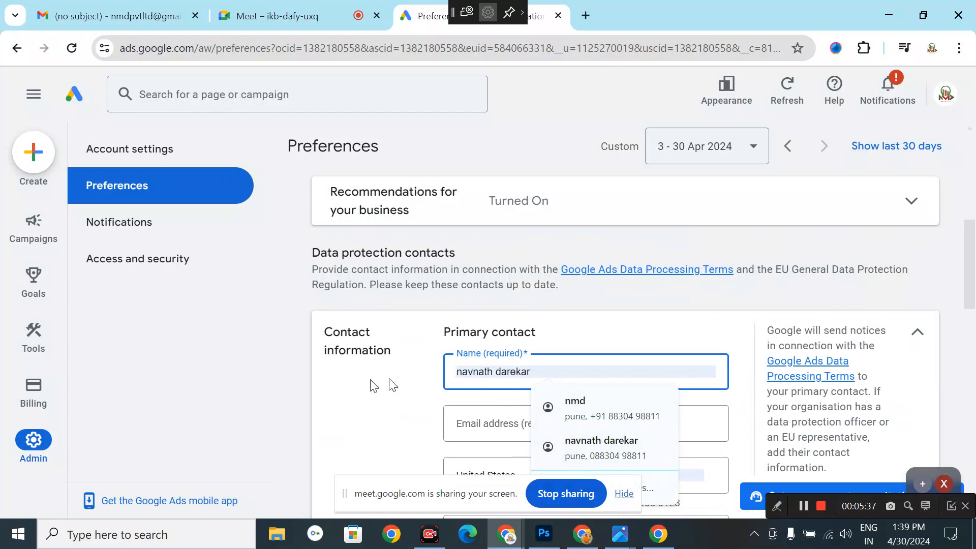
{"action": "left_click", "coordinate": [364, 390]}
{"action": "scroll", "coordinate": [364, 394], "scroll_direction": "down", "scroll_amount": 9}
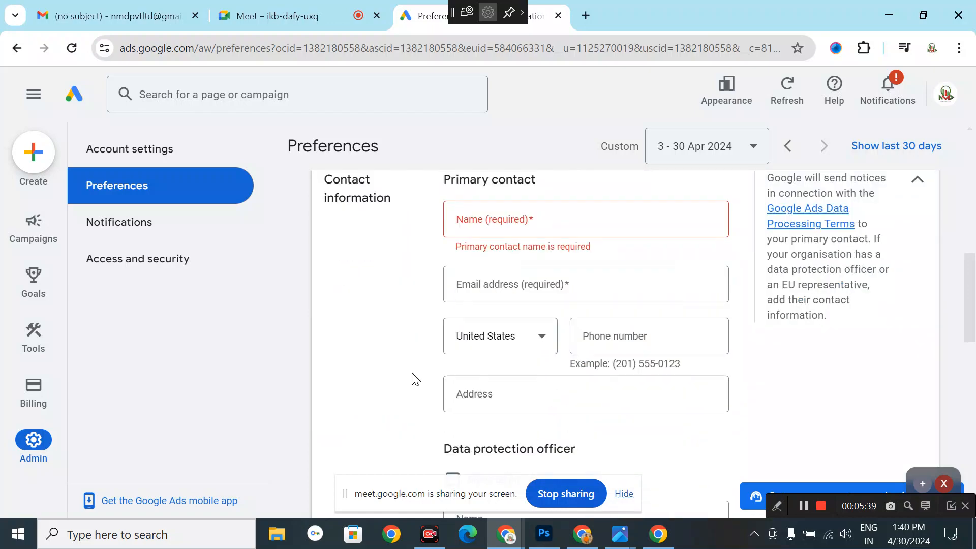
{"action": "scroll", "coordinate": [439, 340], "scroll_direction": "down", "scroll_amount": 7}
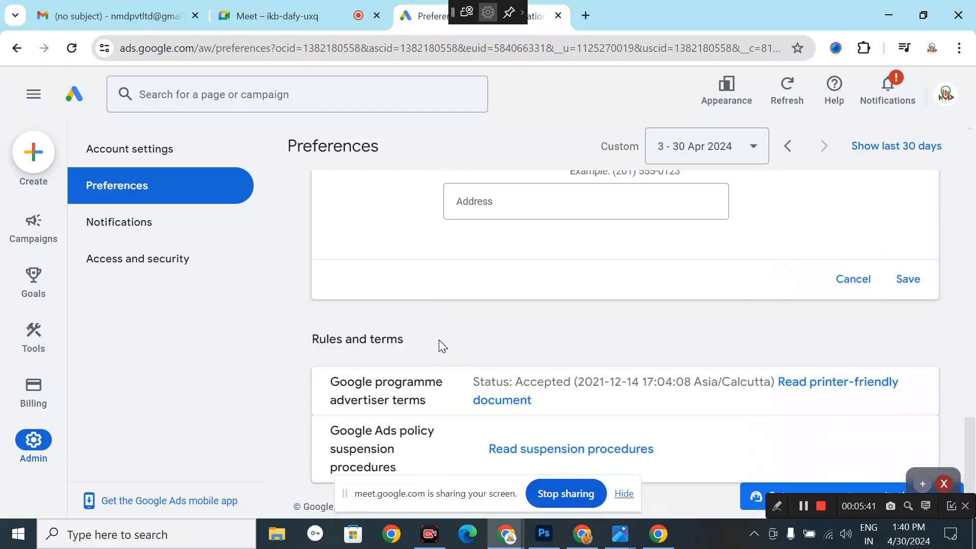
{"action": "scroll", "coordinate": [438, 347], "scroll_direction": "up", "scroll_amount": 8}
{"action": "scroll", "coordinate": [440, 350], "scroll_direction": "up", "scroll_amount": 15}
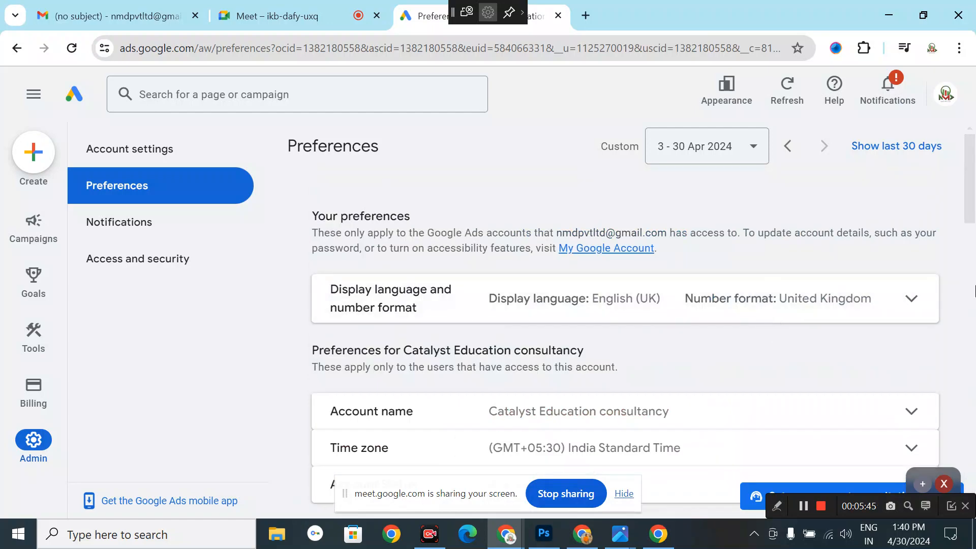
{"action": "scroll", "coordinate": [427, 387], "scroll_direction": "down", "scroll_amount": 6}
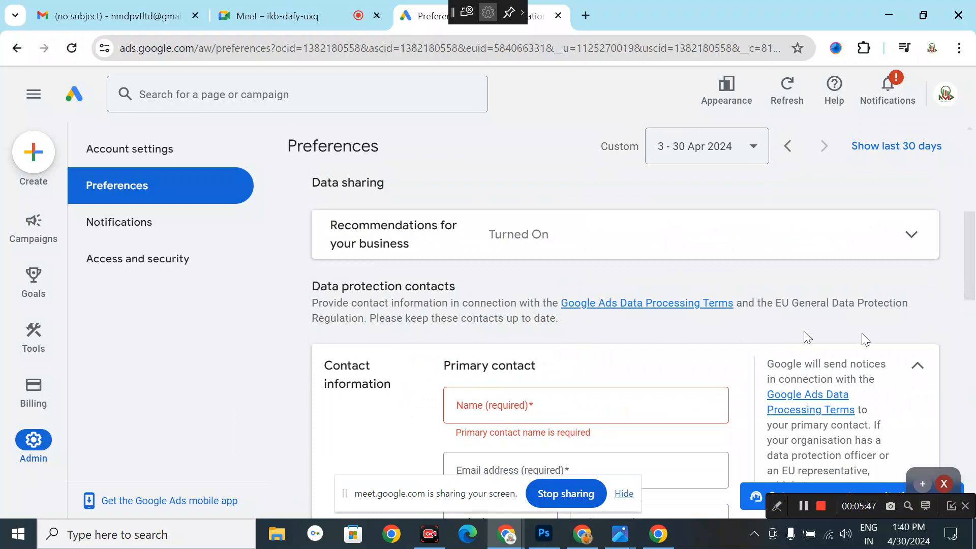
{"action": "left_click", "coordinate": [918, 365]}
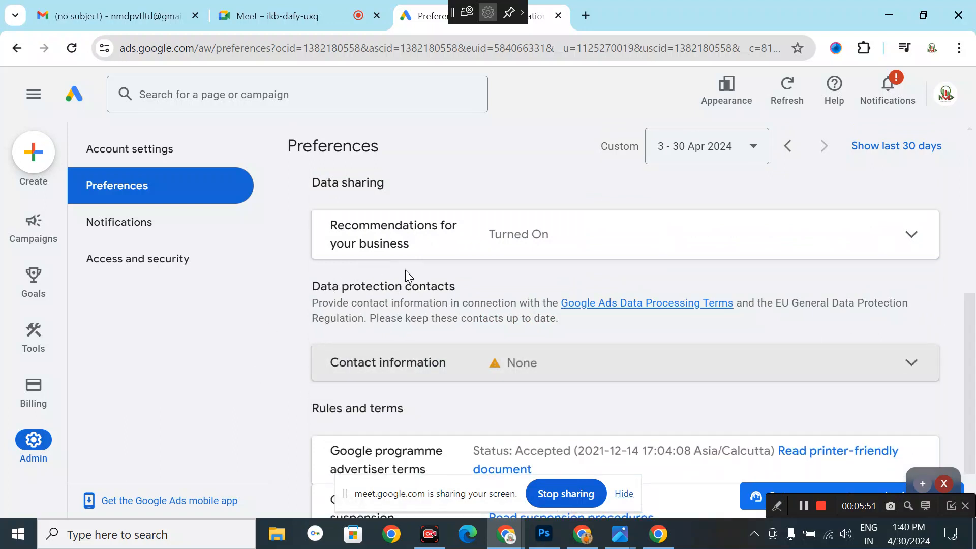
Open Admin > Access and security to view the account's users.
{"action": "mouse_move", "coordinate": [34, 404]}
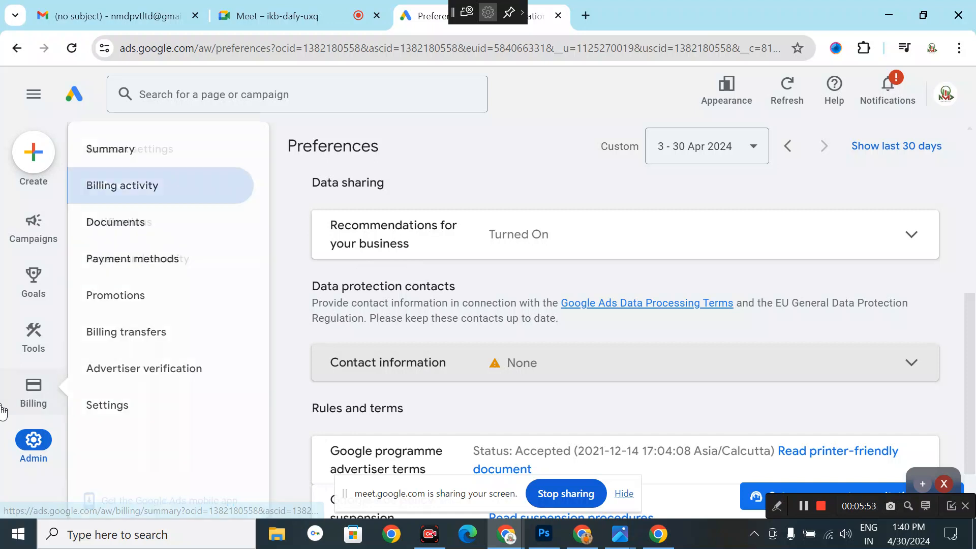
{"action": "left_click", "coordinate": [33, 438]}
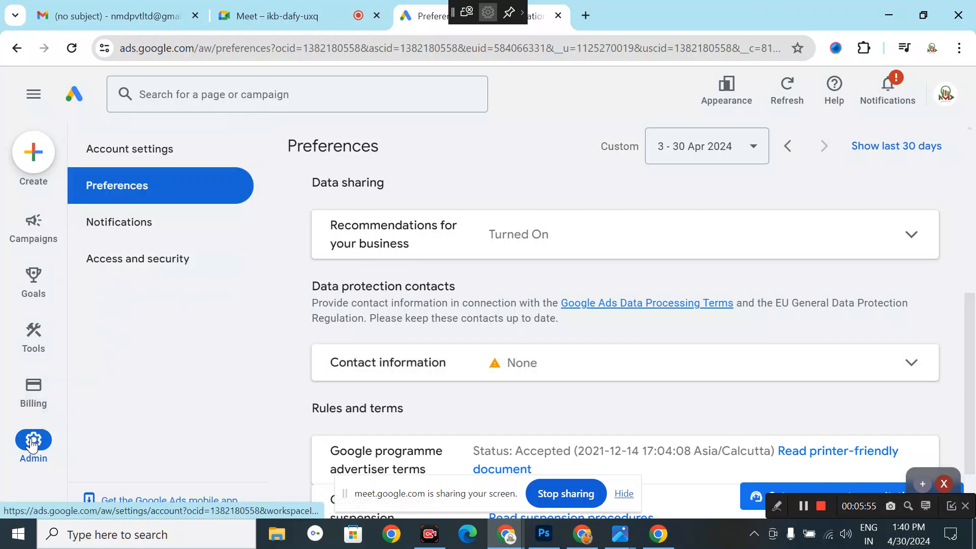
{"action": "left_click", "coordinate": [119, 260]}
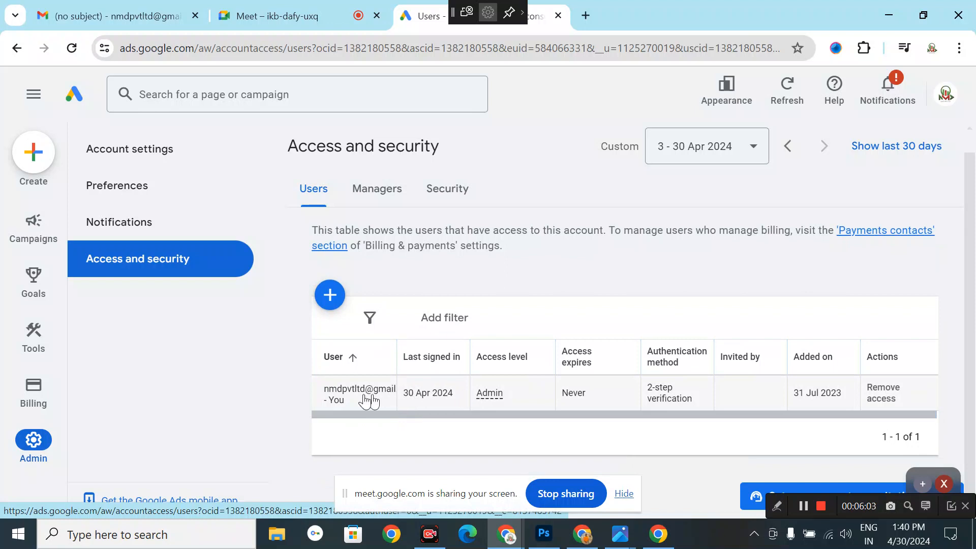
Start a new user invitation, enter the invitee's e-mail address, and keep access expiry at Never.
{"action": "left_click", "coordinate": [338, 307]}
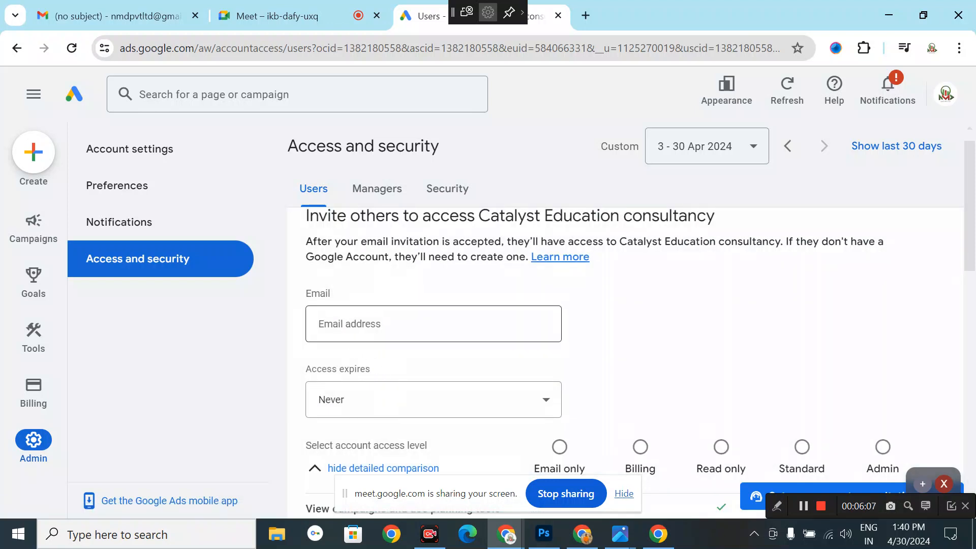
{"action": "left_click", "coordinate": [330, 323]}
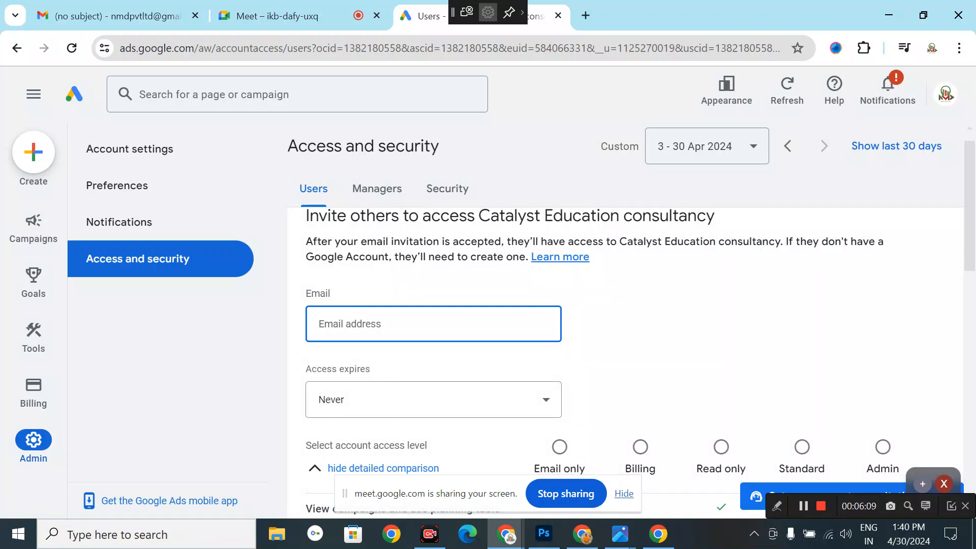
{"action": "left_click", "coordinate": [516, 401]}
{"action": "left_click", "coordinate": [663, 328]}
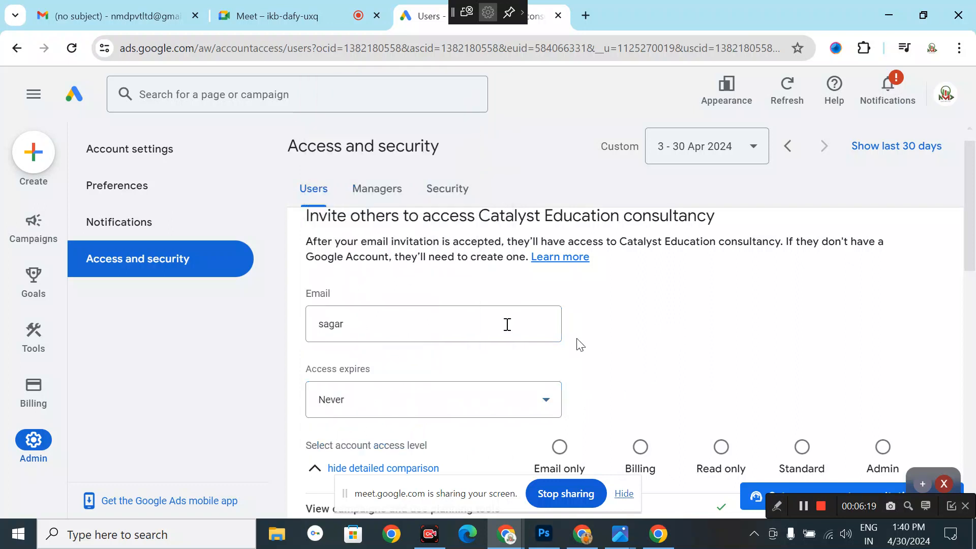
{"action": "left_click", "coordinate": [329, 324]}
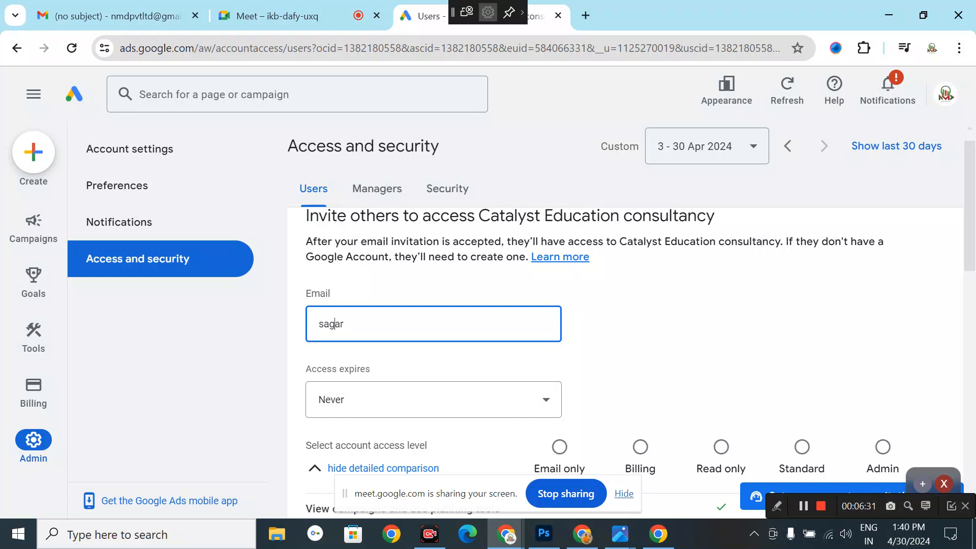
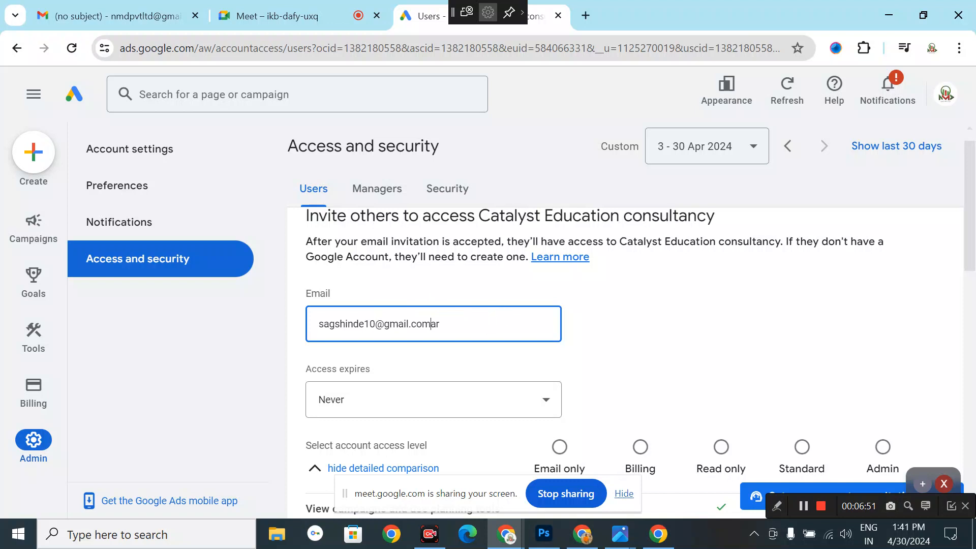
{"action": "key", "text": "Delete"}
{"action": "key", "text": "Delete"}
{"action": "scroll", "coordinate": [628, 341], "scroll_direction": "down", "scroll_amount": 2}
{"action": "scroll", "coordinate": [621, 338], "scroll_direction": "up", "scroll_amount": 2}
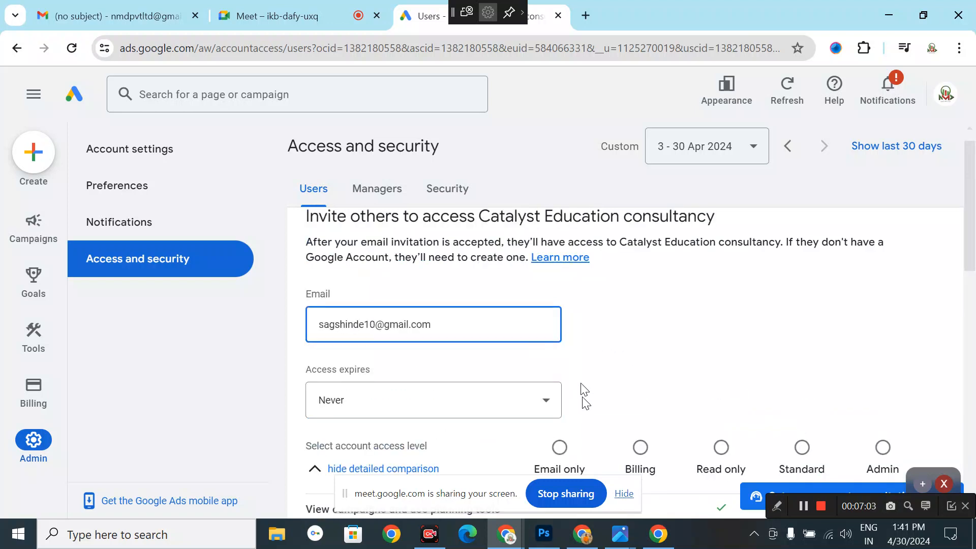
Set the invitation's access expiry date to 31 December 2024 in the calendar.
{"action": "left_click", "coordinate": [550, 406]}
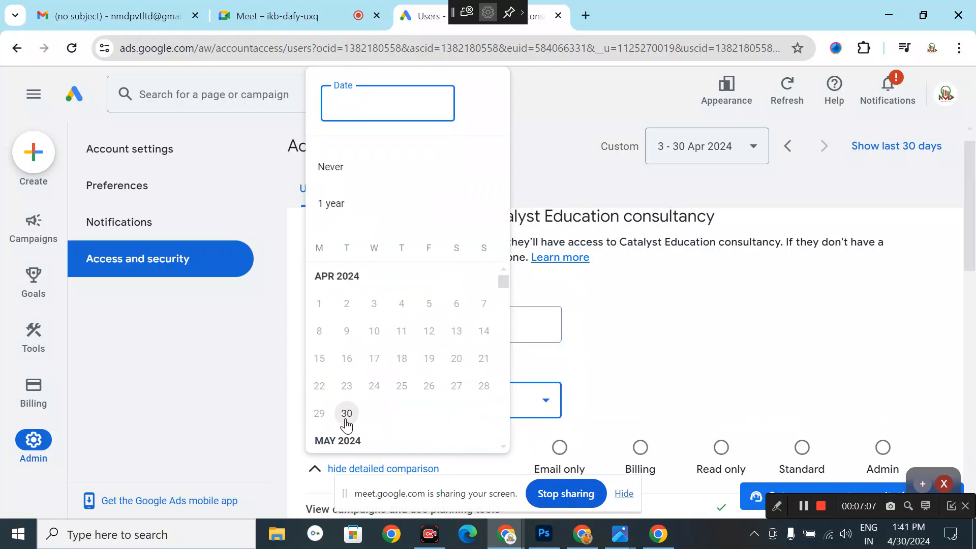
{"action": "left_click", "coordinate": [650, 354]}
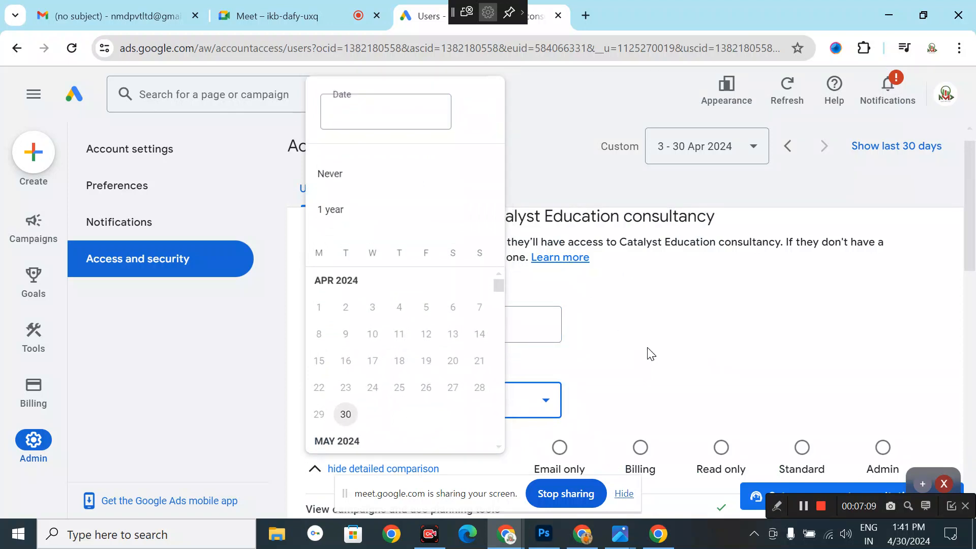
{"action": "left_click", "coordinate": [527, 410]}
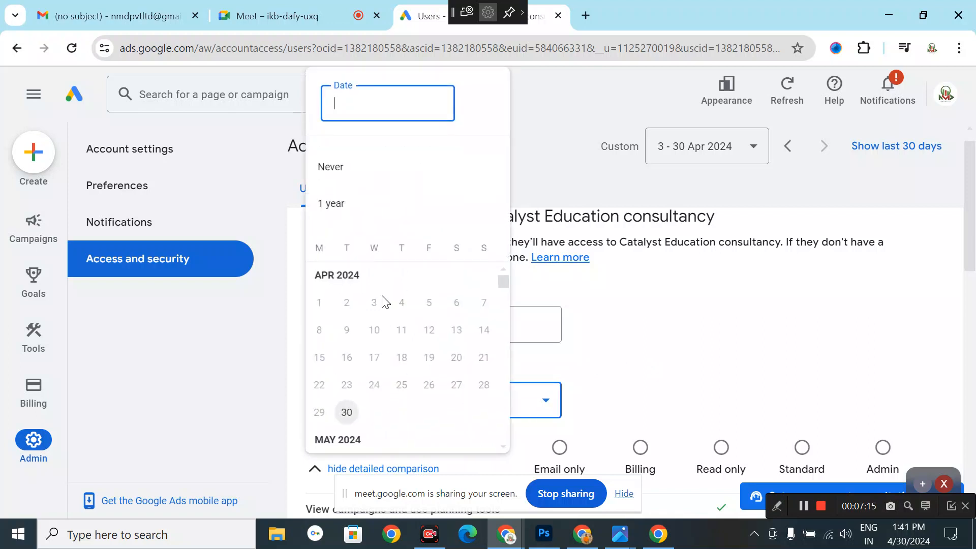
{"action": "scroll", "coordinate": [381, 316], "scroll_direction": "down", "scroll_amount": 10}
{"action": "scroll", "coordinate": [381, 326], "scroll_direction": "down", "scroll_amount": 8}
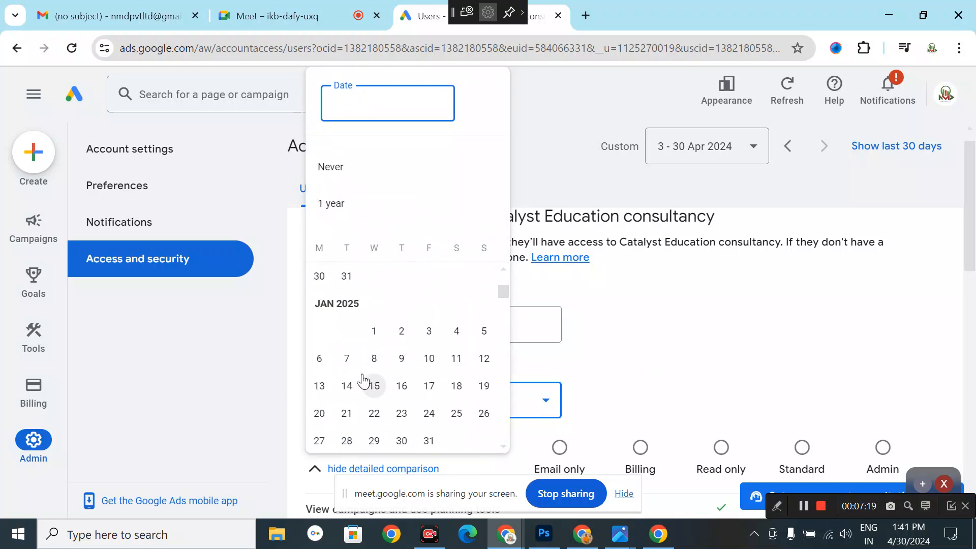
{"action": "scroll", "coordinate": [376, 376], "scroll_direction": "up", "scroll_amount": 2}
{"action": "scroll", "coordinate": [364, 380], "scroll_direction": "up", "scroll_amount": 3}
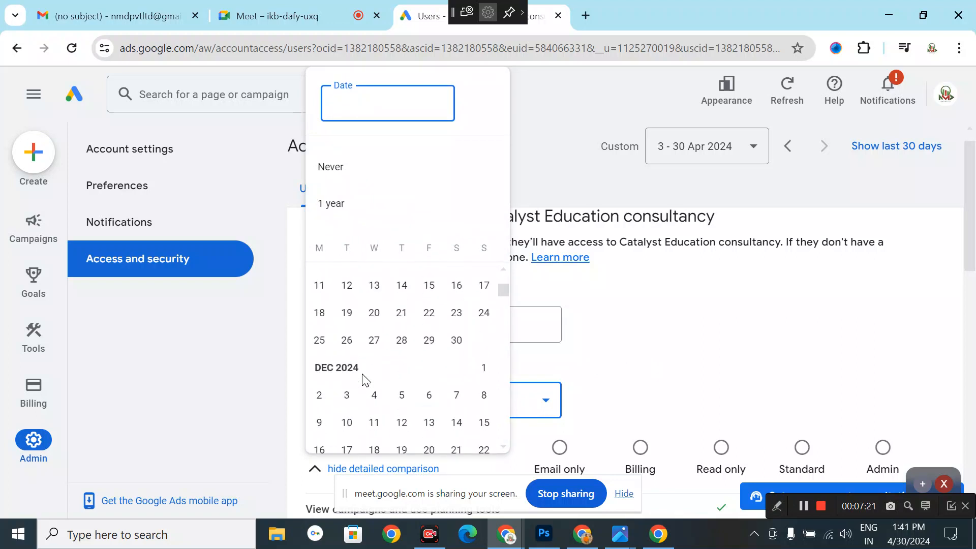
{"action": "scroll", "coordinate": [364, 380], "scroll_direction": "up", "scroll_amount": 6}
{"action": "scroll", "coordinate": [363, 373], "scroll_direction": "up", "scroll_amount": 5}
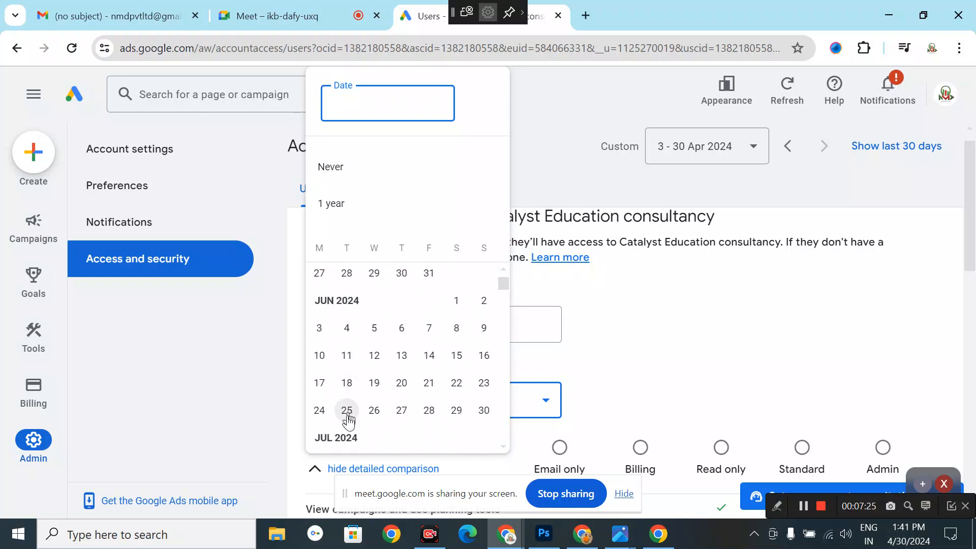
{"action": "scroll", "coordinate": [371, 407], "scroll_direction": "down", "scroll_amount": 5}
{"action": "scroll", "coordinate": [375, 404], "scroll_direction": "down", "scroll_amount": 5}
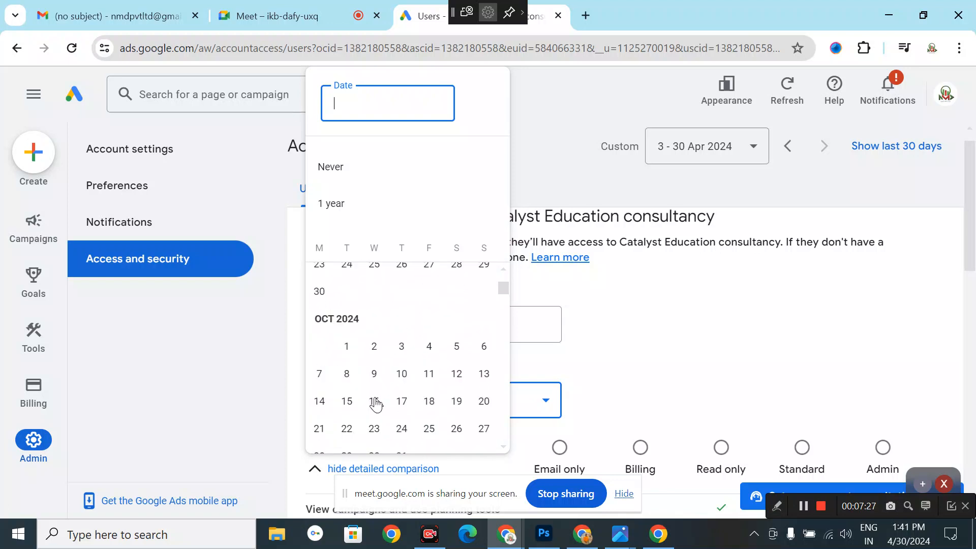
{"action": "scroll", "coordinate": [375, 405], "scroll_direction": "down", "scroll_amount": 3}
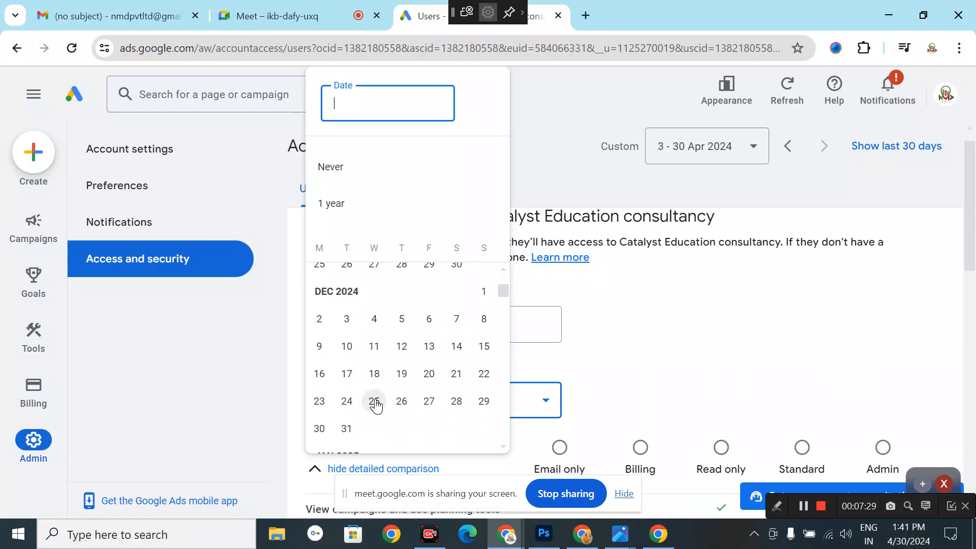
{"action": "left_click", "coordinate": [347, 429]}
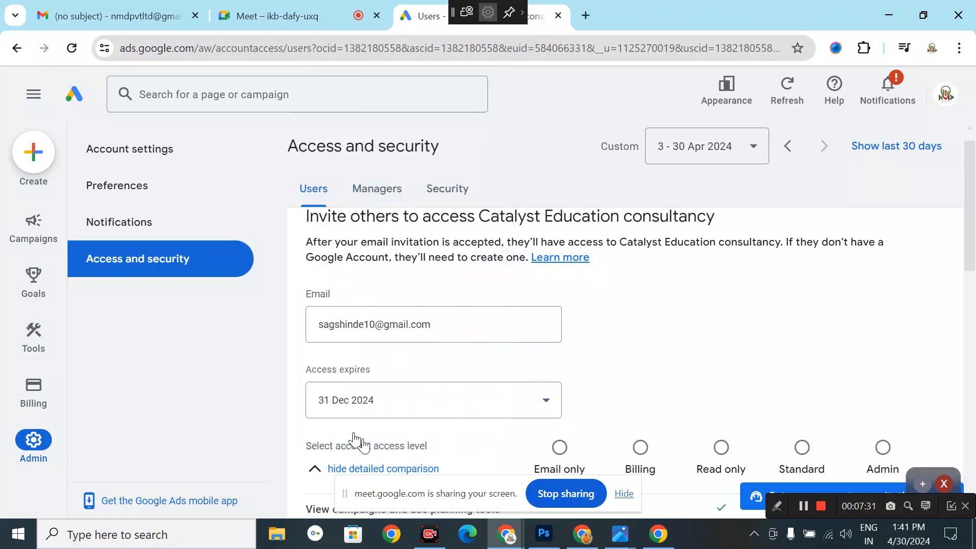
Grant the invitee Admin access and send the invitation.
{"action": "scroll", "coordinate": [724, 351], "scroll_direction": "down", "scroll_amount": 2}
{"action": "scroll", "coordinate": [735, 361], "scroll_direction": "down", "scroll_amount": 1}
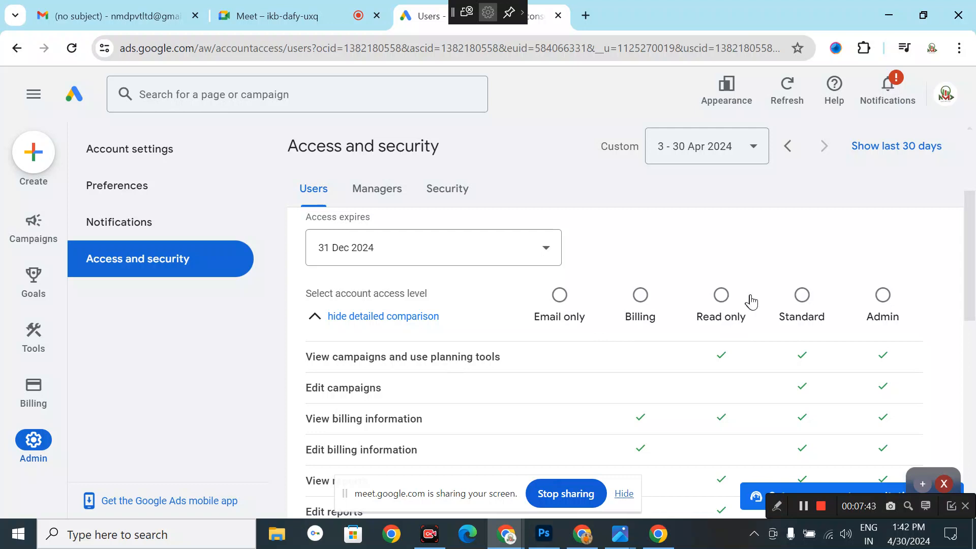
{"action": "left_click", "coordinate": [885, 297]}
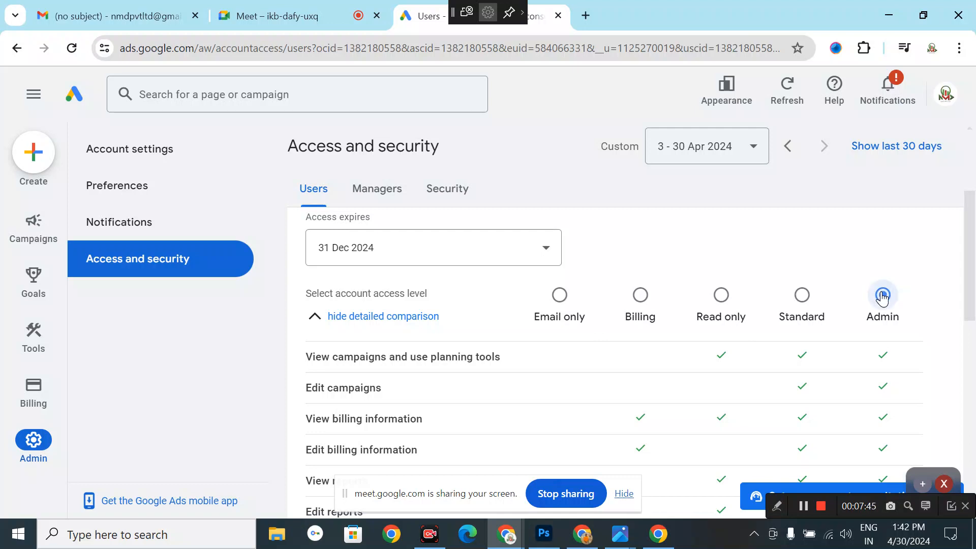
{"action": "scroll", "coordinate": [880, 311], "scroll_direction": "down", "scroll_amount": 3}
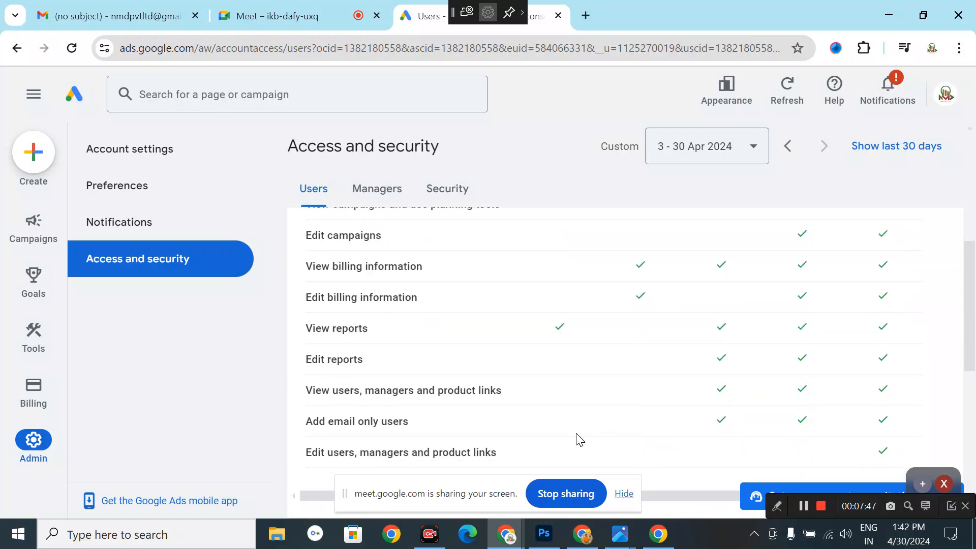
{"action": "scroll", "coordinate": [454, 351], "scroll_direction": "down", "scroll_amount": 5}
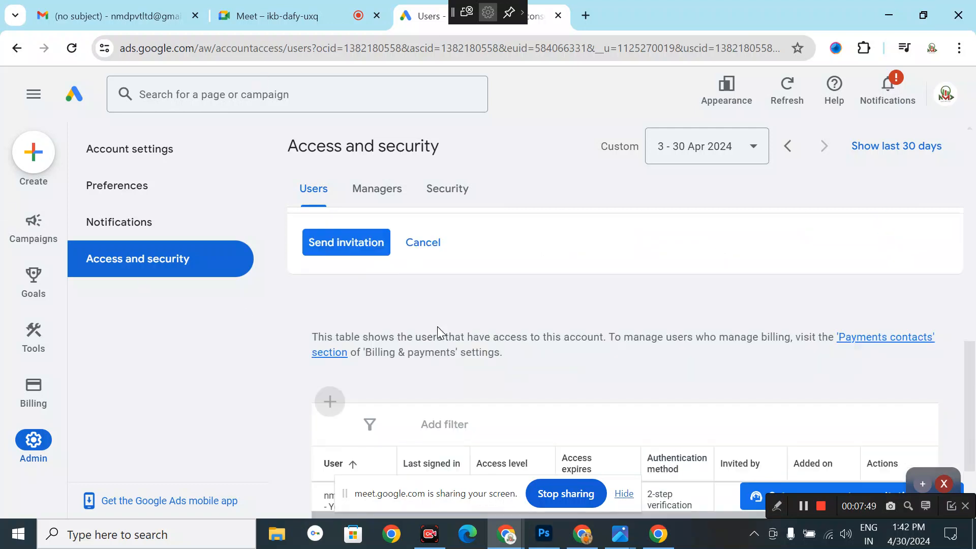
{"action": "left_click", "coordinate": [337, 249]}
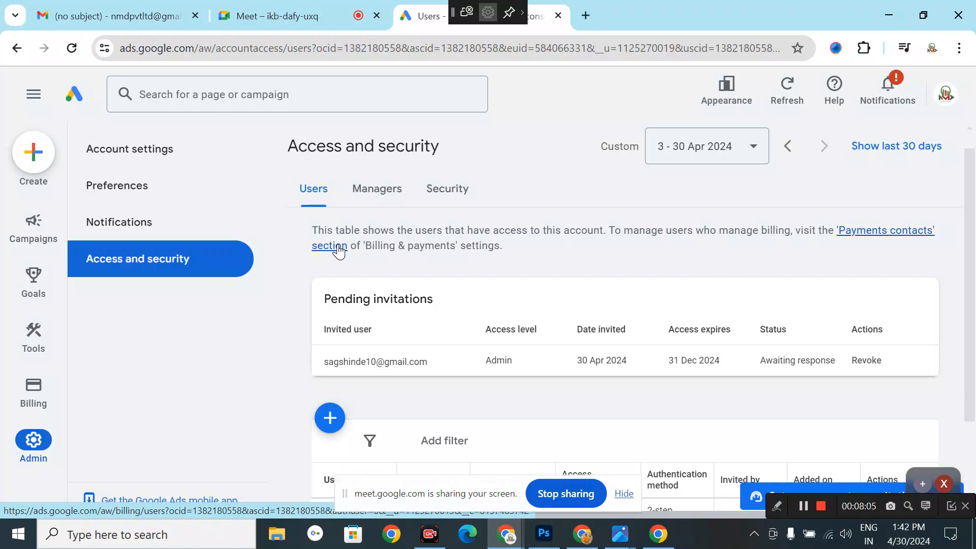
Go to Account settings via Admin in the left rail.
{"action": "scroll", "coordinate": [427, 397], "scroll_direction": "down", "scroll_amount": 2}
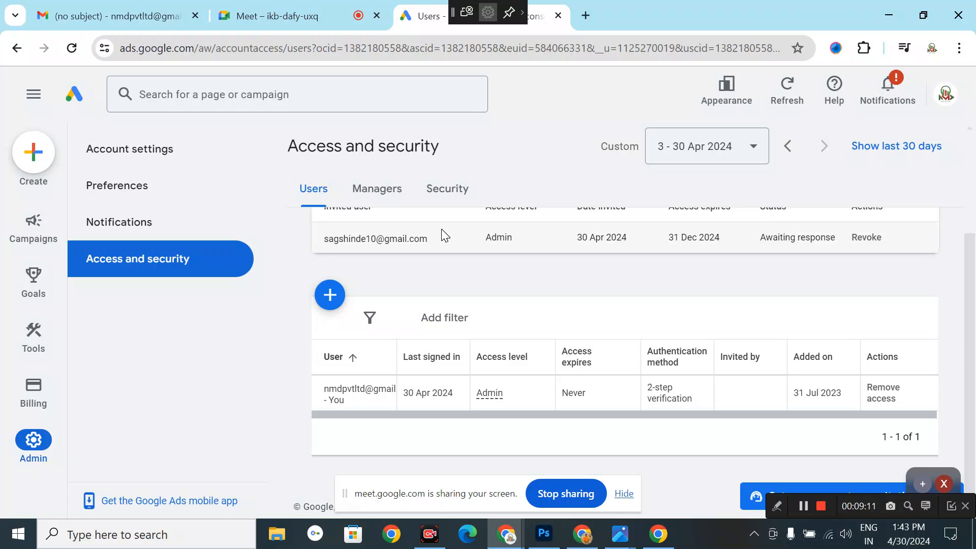
{"action": "mouse_move", "coordinate": [28, 390]}
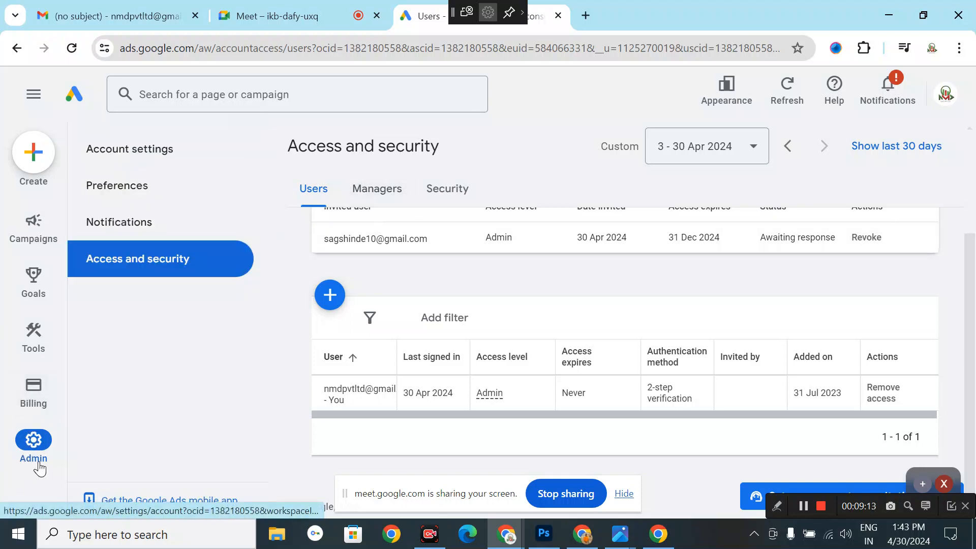
{"action": "left_click", "coordinate": [31, 460]}
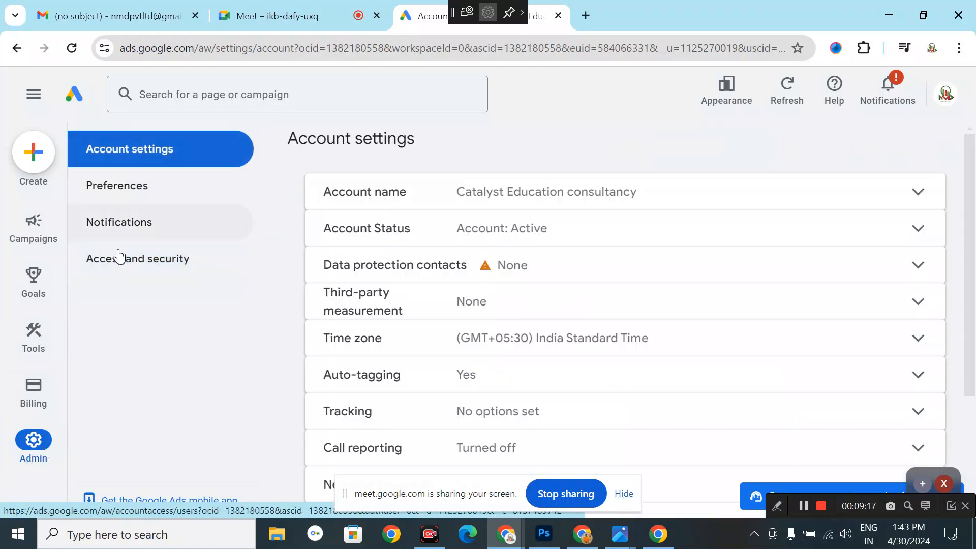
Under Access and security, start another invitation and partly enter the second invitee's e-mail address.
{"action": "left_click", "coordinate": [118, 260]}
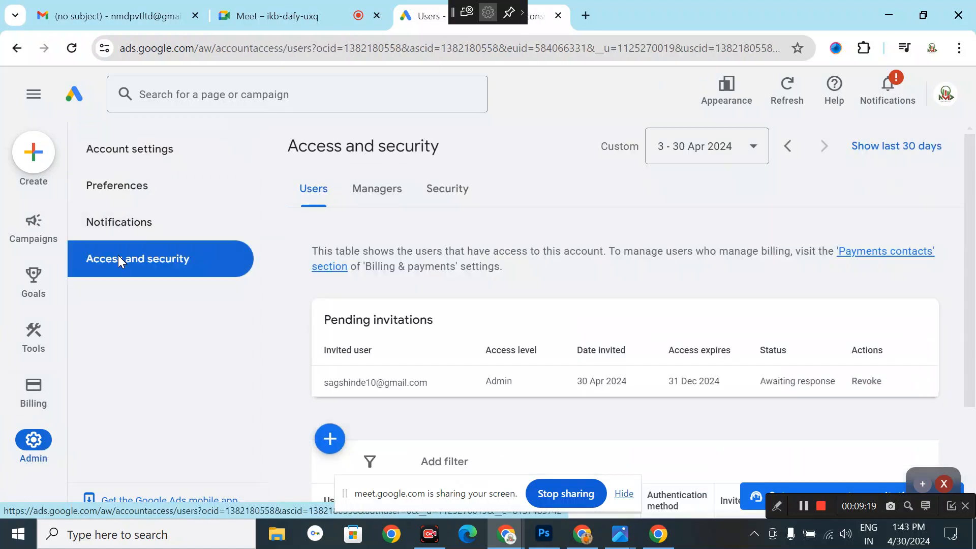
{"action": "left_click", "coordinate": [328, 439]}
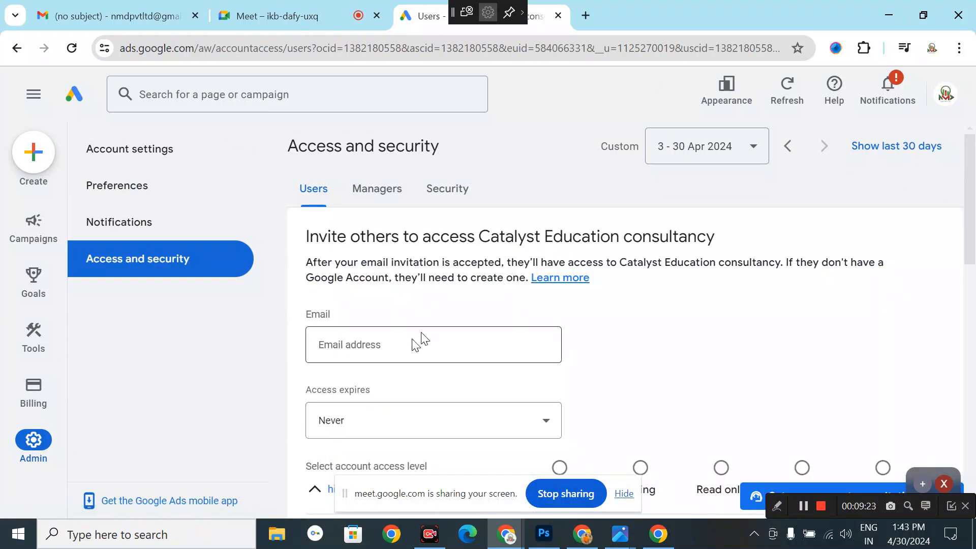
{"action": "left_click", "coordinate": [424, 339]}
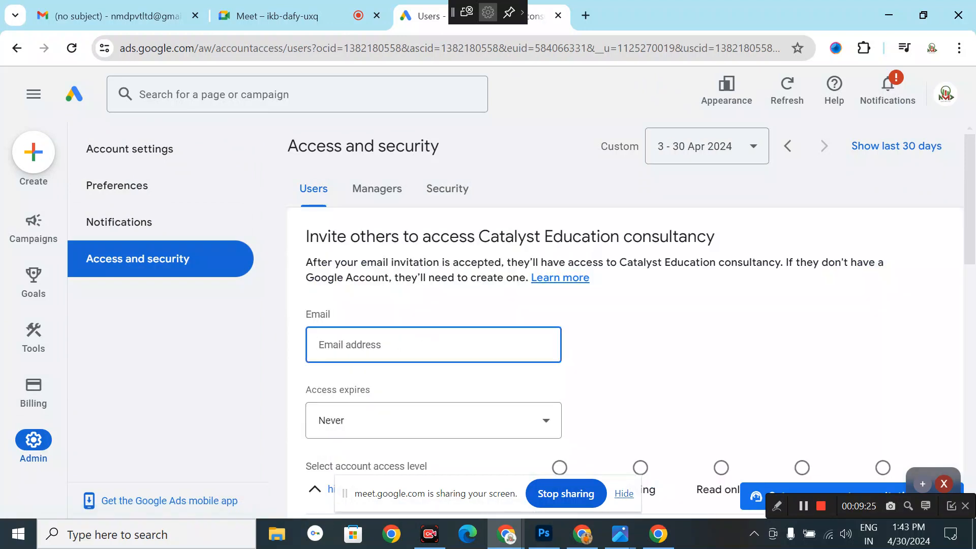
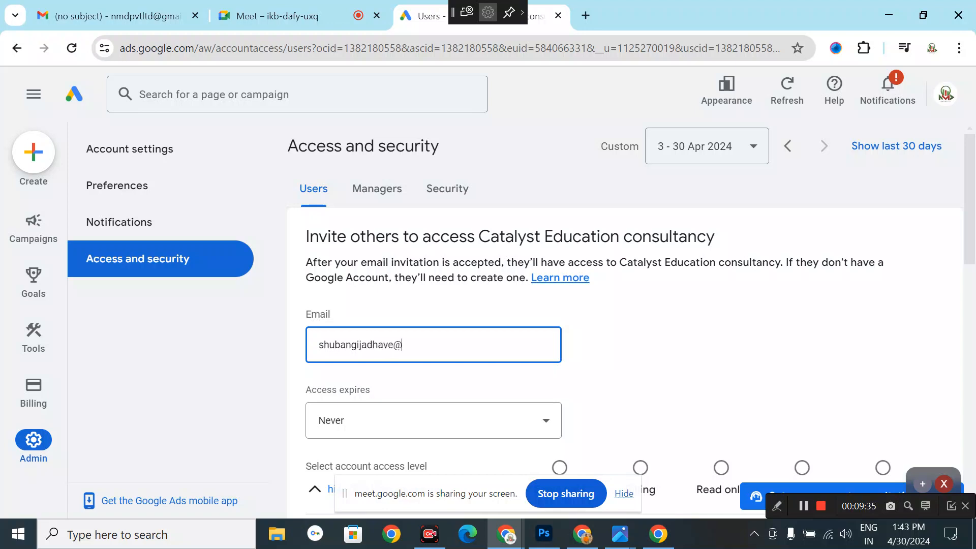
Leave expiry at Never, choose Standard access, and submit the second invitation form.
{"action": "left_click", "coordinate": [474, 425]}
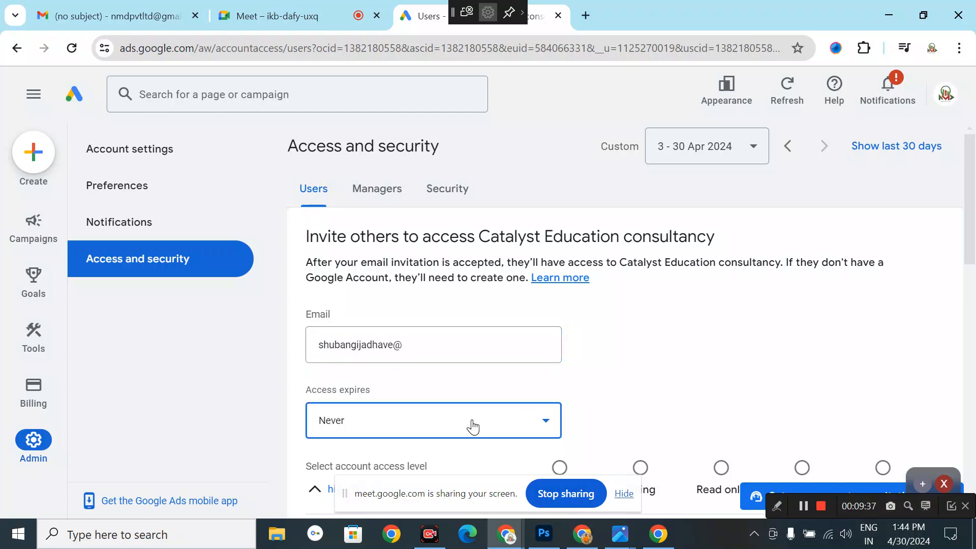
{"action": "left_click", "coordinate": [656, 385]}
{"action": "scroll", "coordinate": [462, 428], "scroll_direction": "down", "scroll_amount": 6}
{"action": "scroll", "coordinate": [529, 387], "scroll_direction": "down", "scroll_amount": 4}
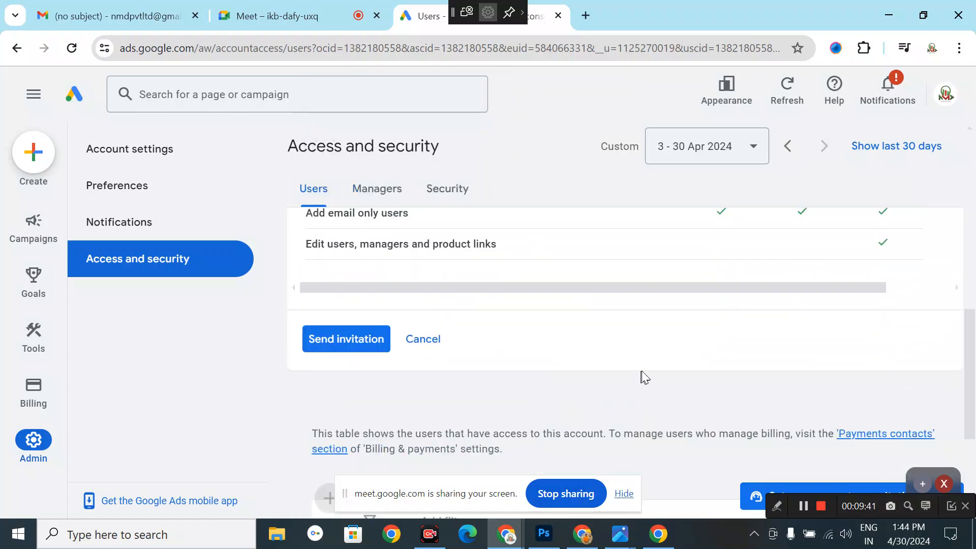
{"action": "scroll", "coordinate": [642, 375], "scroll_direction": "up", "scroll_amount": 5}
{"action": "scroll", "coordinate": [523, 338], "scroll_direction": "up", "scroll_amount": 4}
{"action": "scroll", "coordinate": [732, 427], "scroll_direction": "down", "scroll_amount": 3}
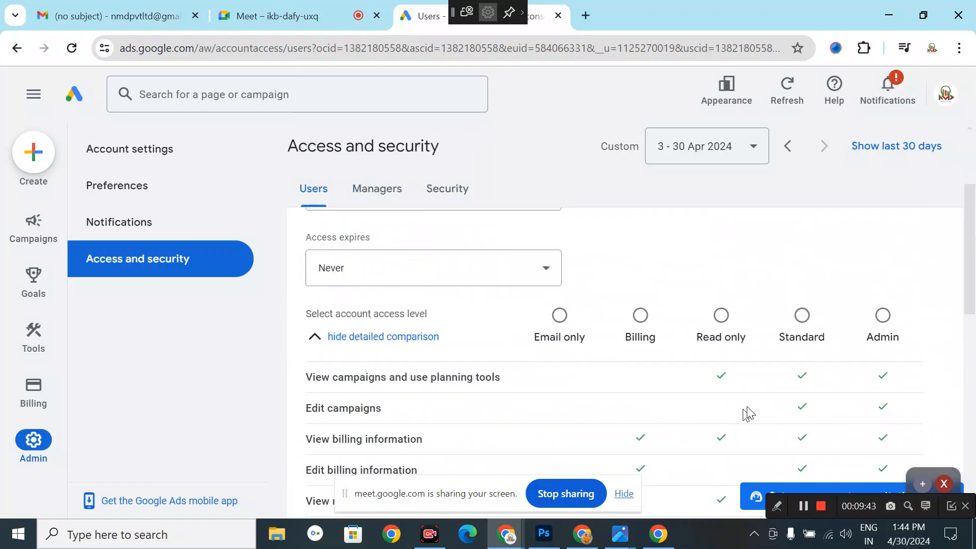
{"action": "left_click", "coordinate": [802, 316]}
{"action": "scroll", "coordinate": [579, 411], "scroll_direction": "down", "scroll_amount": 5}
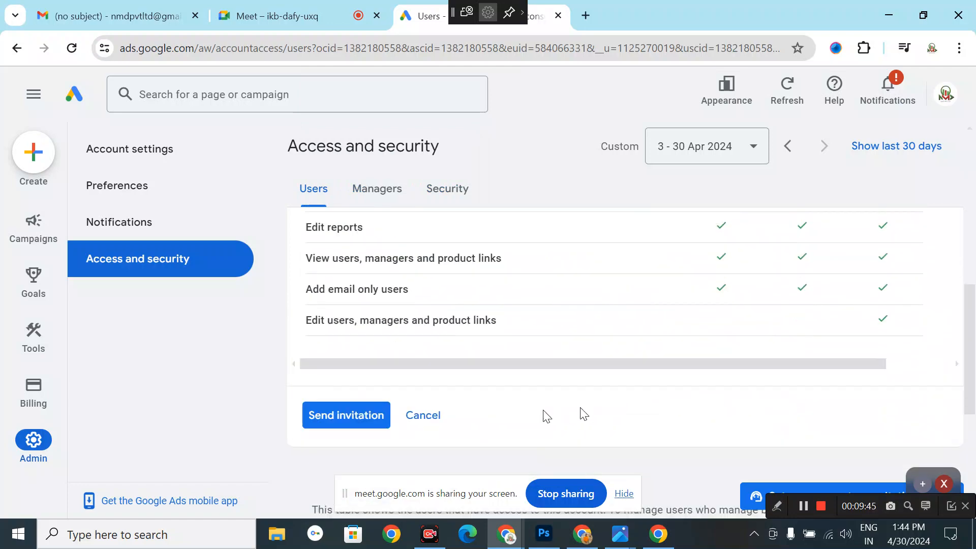
{"action": "left_click", "coordinate": [327, 430]}
{"action": "scroll", "coordinate": [930, 288], "scroll_direction": "up", "scroll_amount": 2}
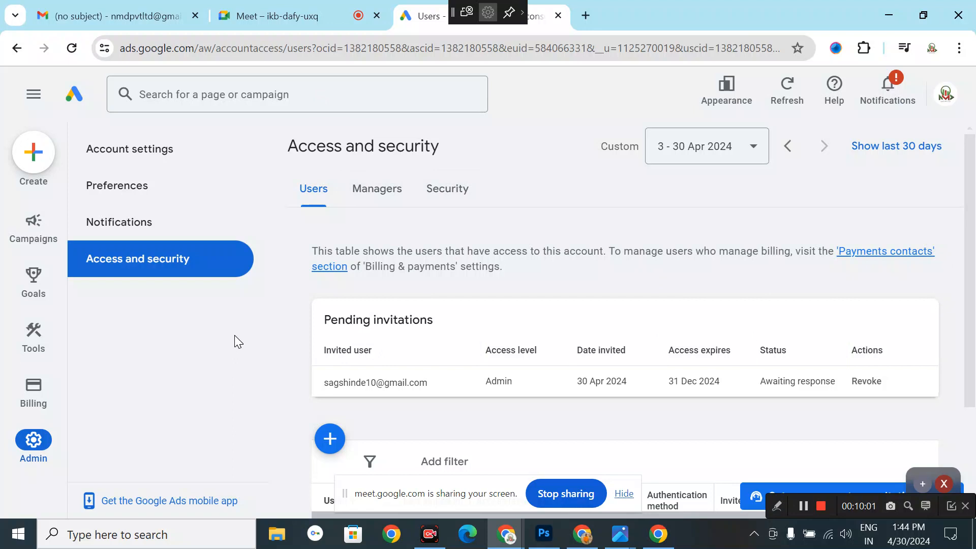
View the campaigns Overview page, then switch to the Google Meet call.
{"action": "mouse_move", "coordinate": [25, 236]}
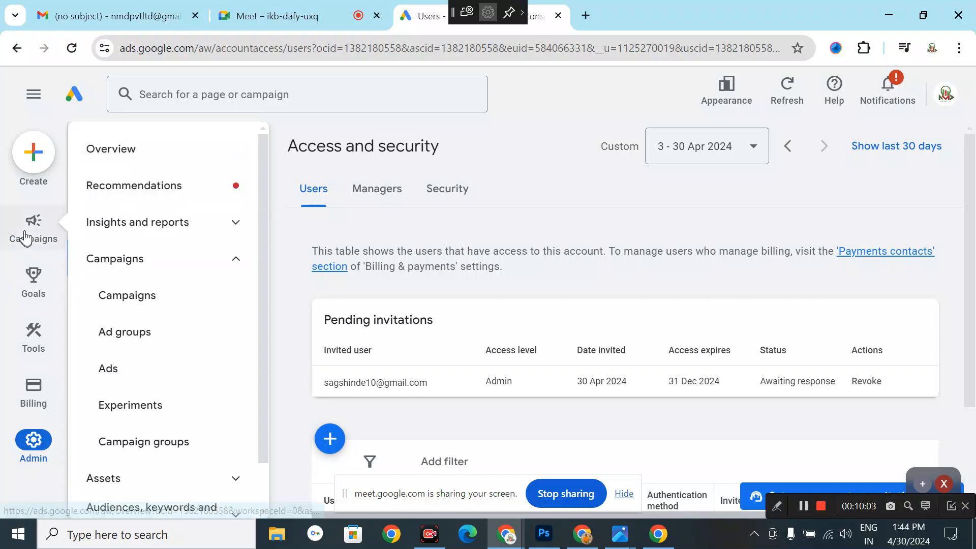
{"action": "left_click", "coordinate": [145, 155]}
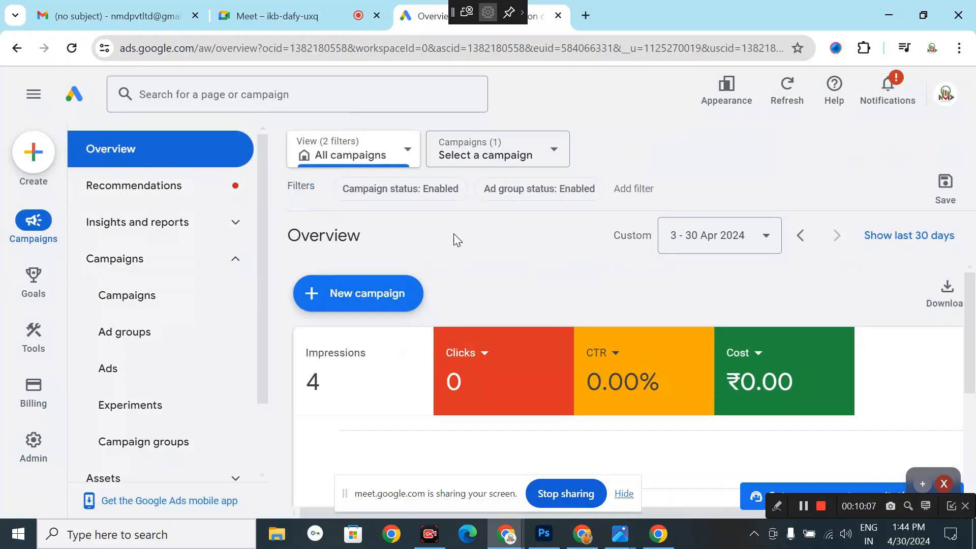
{"action": "left_click", "coordinate": [301, 10]}
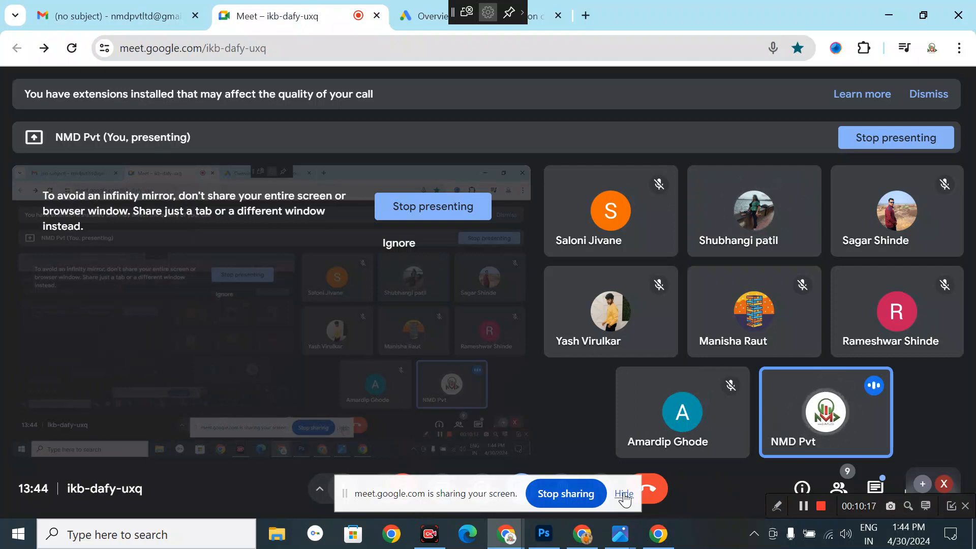
Hide the Meet sharing notice, mute and unmute the microphone, and return to Google Ads Overview.
{"action": "left_click", "coordinate": [624, 494]}
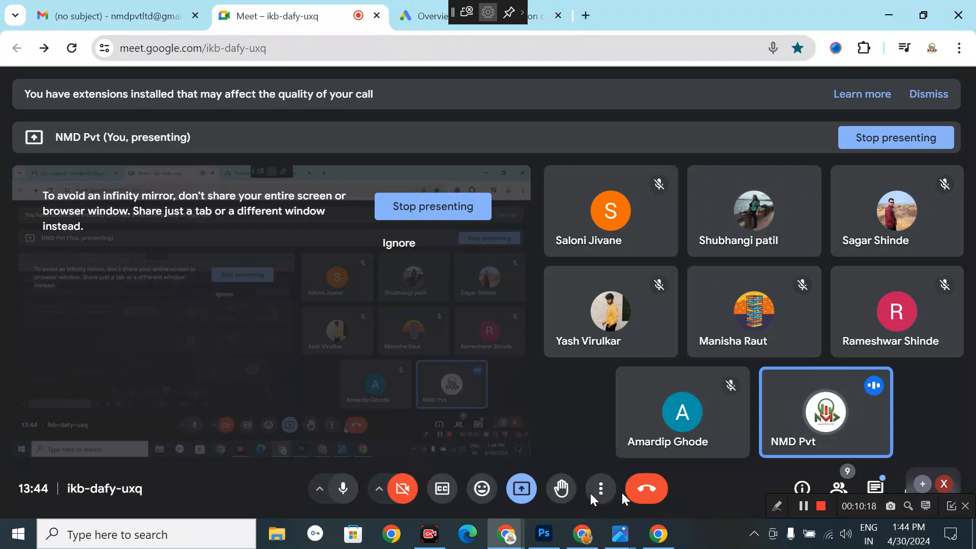
{"action": "left_click", "coordinate": [345, 491]}
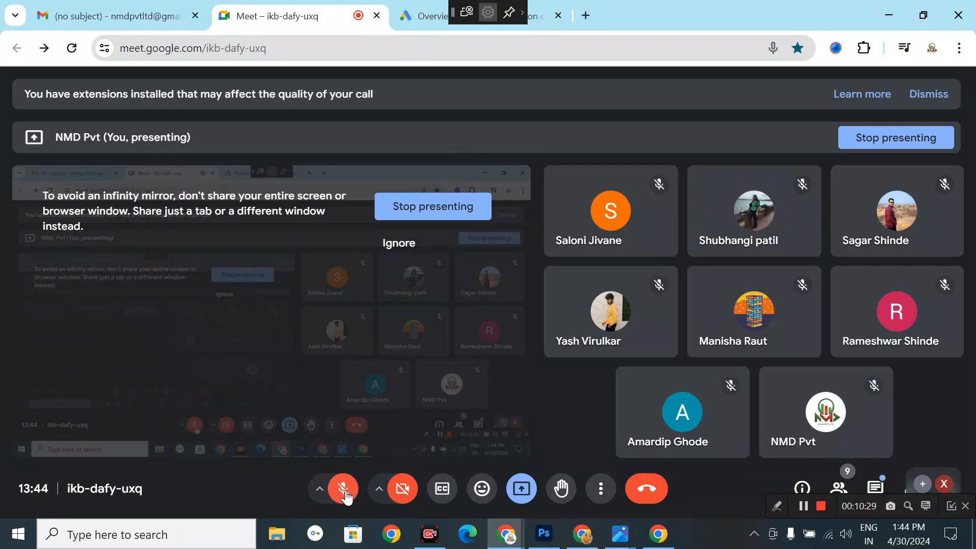
{"action": "left_click", "coordinate": [344, 492]}
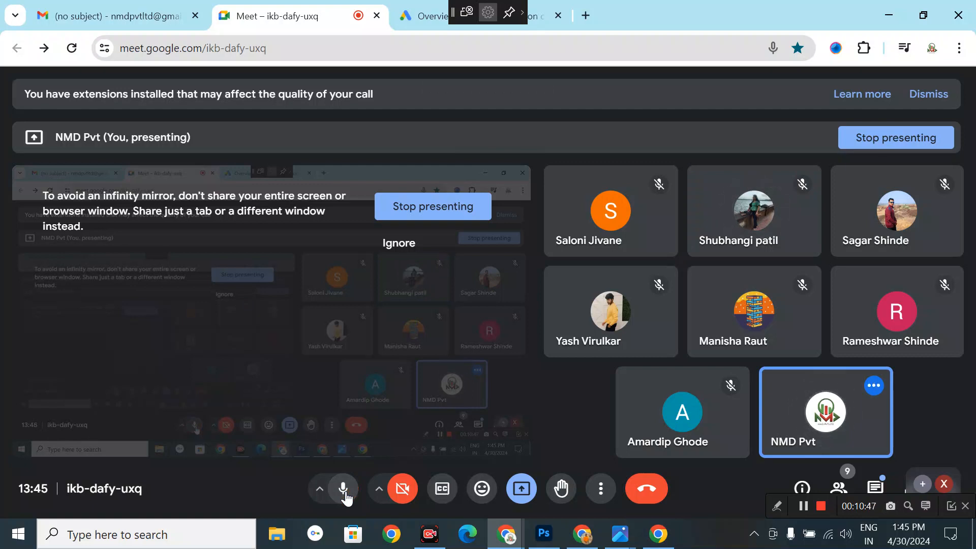
{"action": "left_click", "coordinate": [412, 20]}
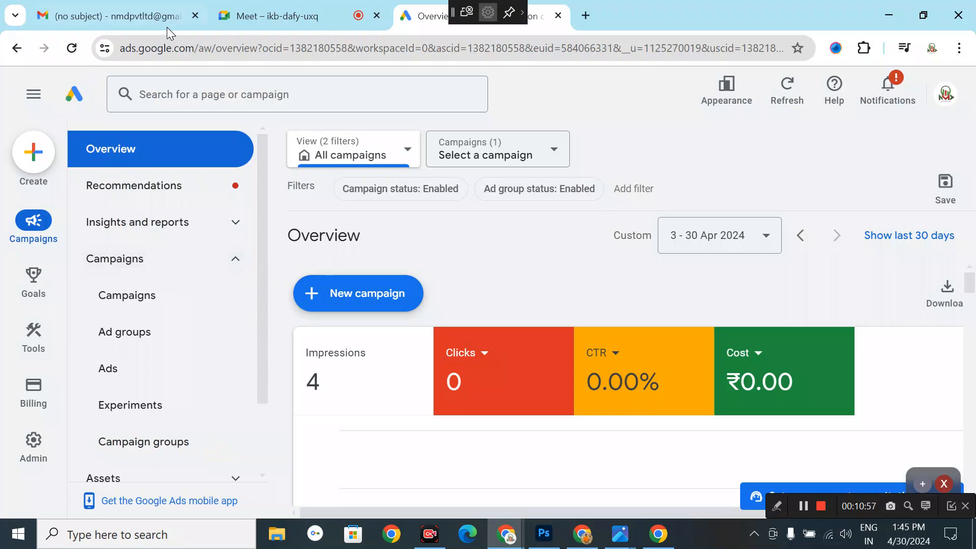
Start a brand-new campaign from the New campaign menu.
{"action": "mouse_move", "coordinate": [167, 26]}
{"action": "left_click", "coordinate": [373, 295]}
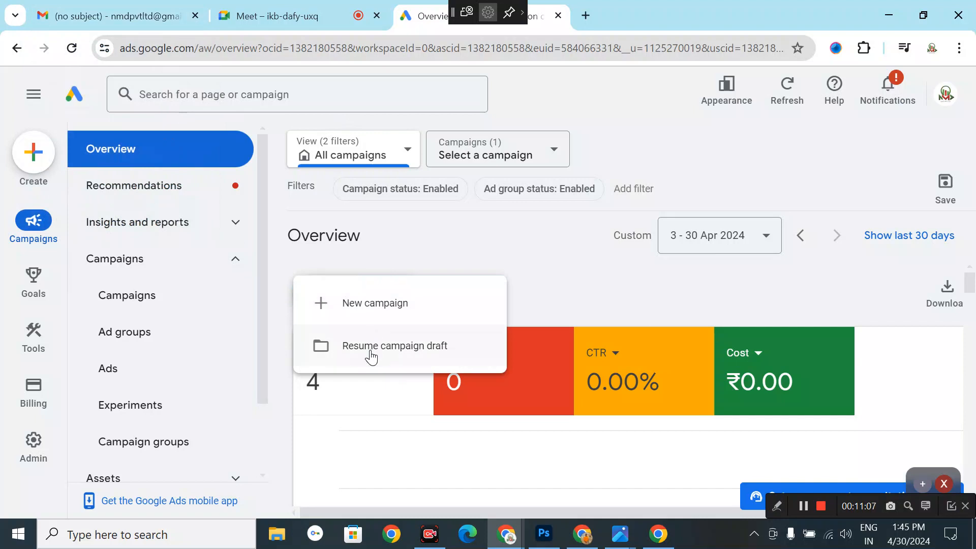
{"action": "left_click", "coordinate": [360, 305]}
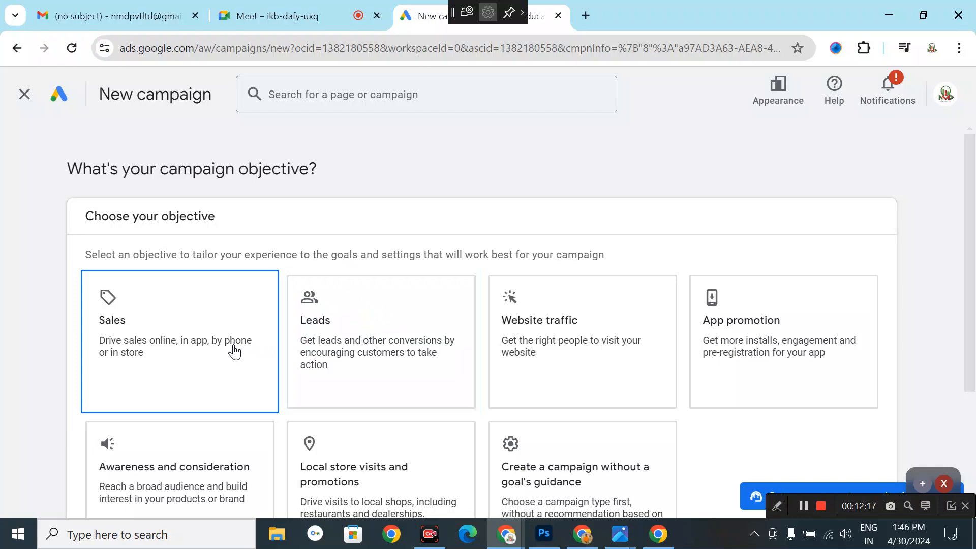
Choose Sales as the campaign objective and continue.
{"action": "scroll", "coordinate": [234, 351], "scroll_direction": "down", "scroll_amount": 3}
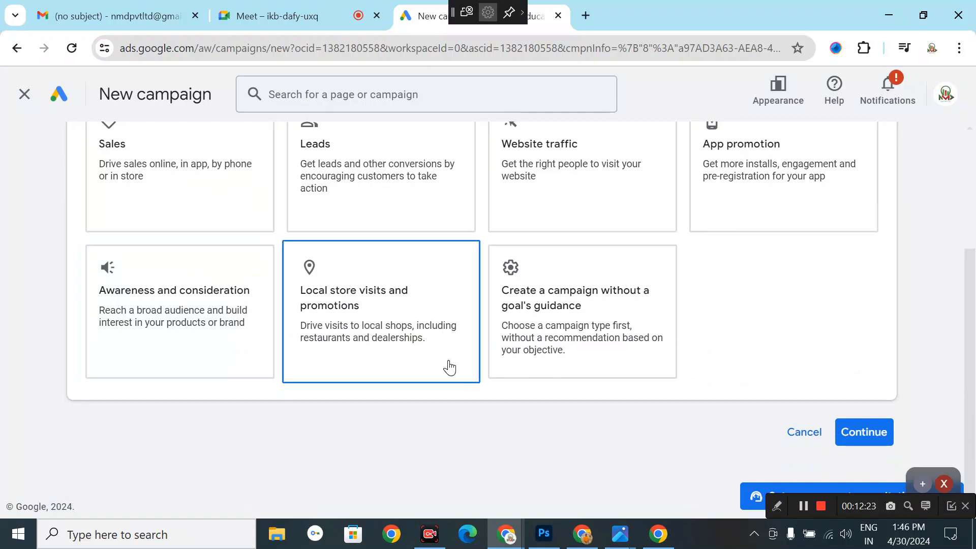
{"action": "scroll", "coordinate": [319, 358], "scroll_direction": "up", "scroll_amount": 1}
{"action": "scroll", "coordinate": [319, 358], "scroll_direction": "up", "scroll_amount": 2}
{"action": "left_click", "coordinate": [190, 340]}
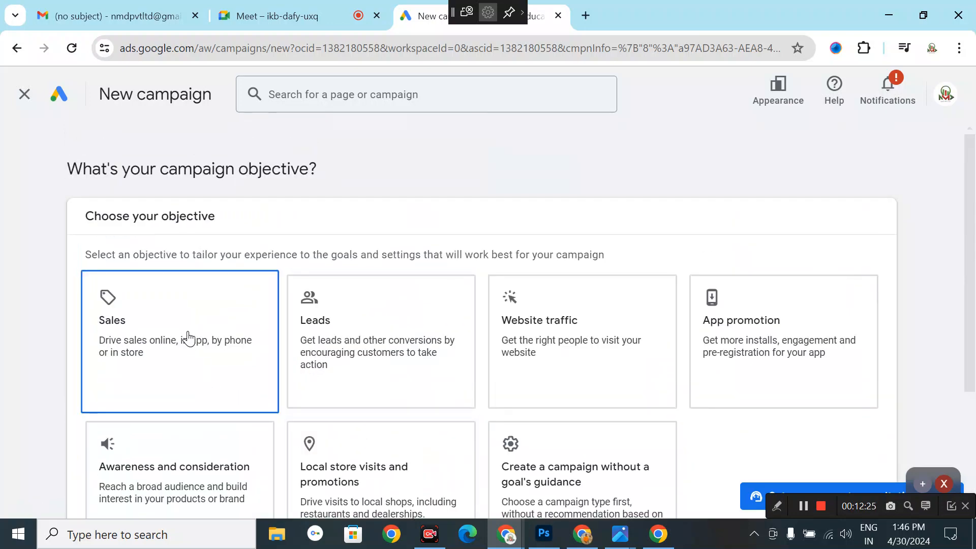
{"action": "scroll", "coordinate": [190, 341], "scroll_direction": "down", "scroll_amount": 2}
{"action": "scroll", "coordinate": [188, 340], "scroll_direction": "down", "scroll_amount": 1}
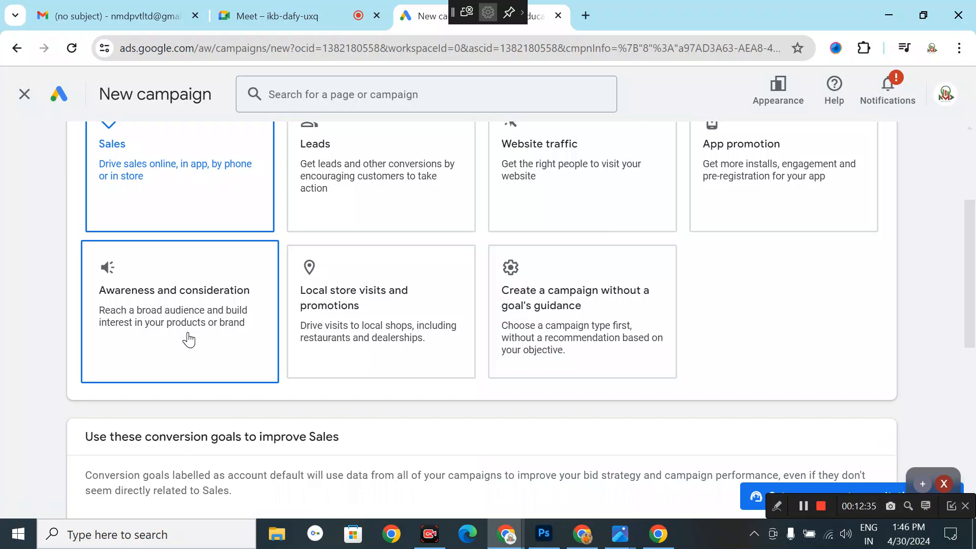
{"action": "scroll", "coordinate": [163, 283], "scroll_direction": "up", "scroll_amount": 3}
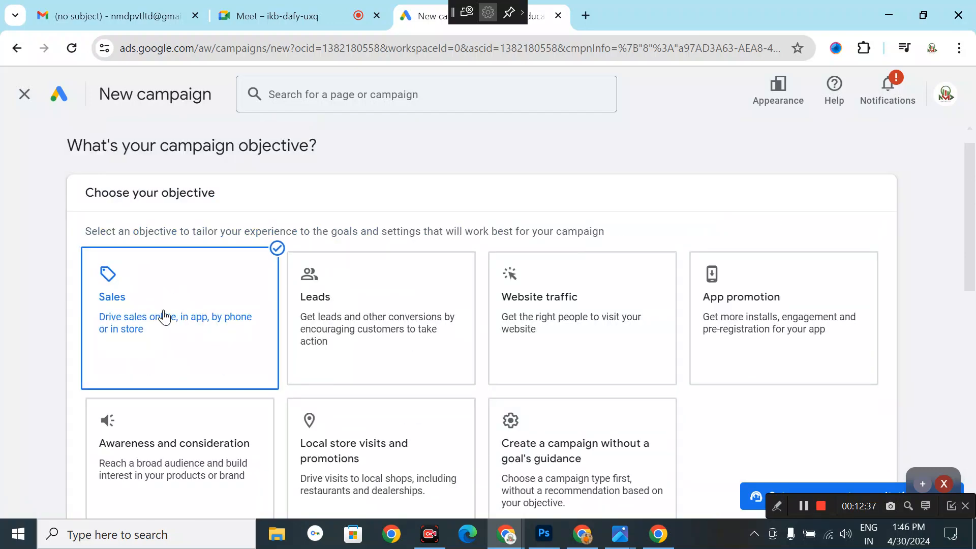
{"action": "scroll", "coordinate": [163, 319], "scroll_direction": "down", "scroll_amount": 3}
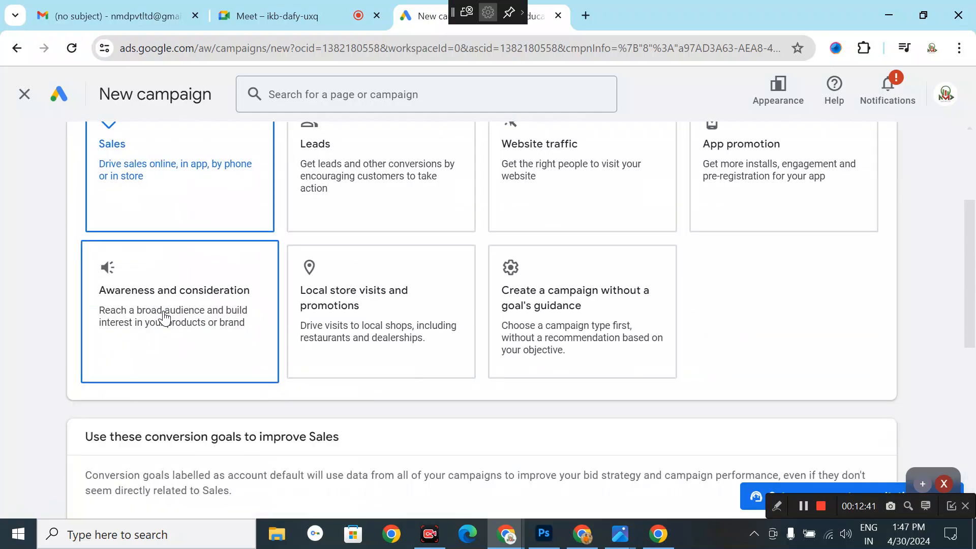
{"action": "scroll", "coordinate": [163, 315], "scroll_direction": "down", "scroll_amount": 6}
{"action": "scroll", "coordinate": [711, 440], "scroll_direction": "down", "scroll_amount": 2}
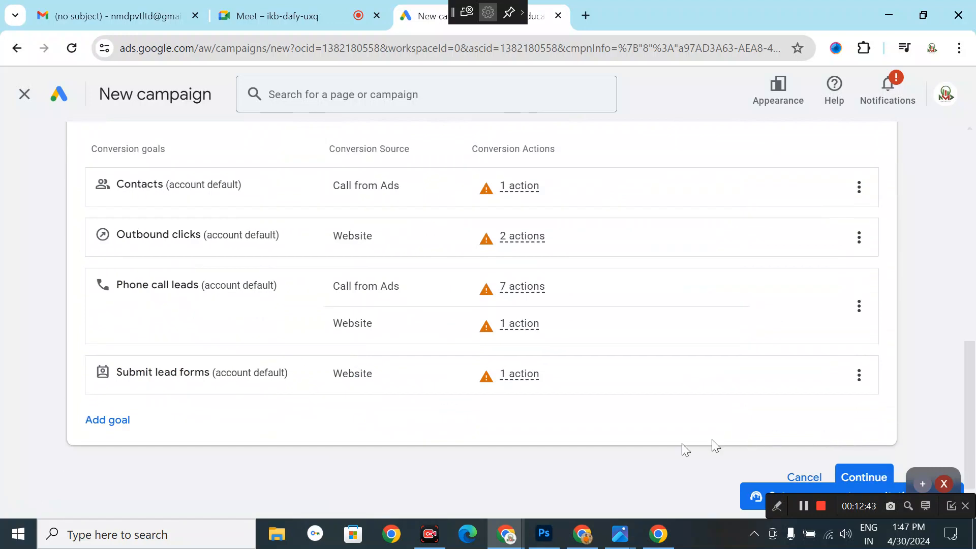
{"action": "scroll", "coordinate": [824, 460], "scroll_direction": "down", "scroll_amount": 1}
{"action": "left_click", "coordinate": [860, 445]}
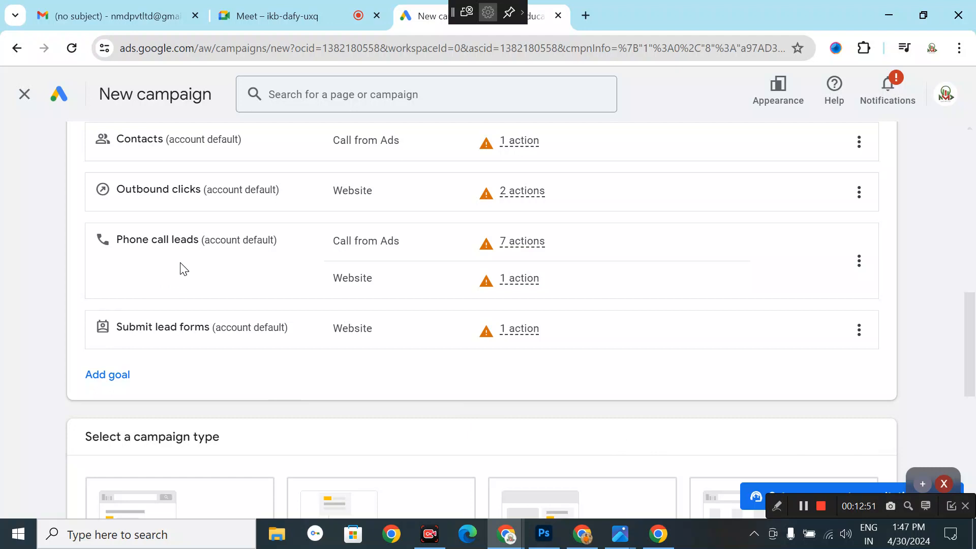
Pick the Search campaign type with Website visits and Phone calls as goal methods.
{"action": "scroll", "coordinate": [184, 268], "scroll_direction": "down", "scroll_amount": 2}
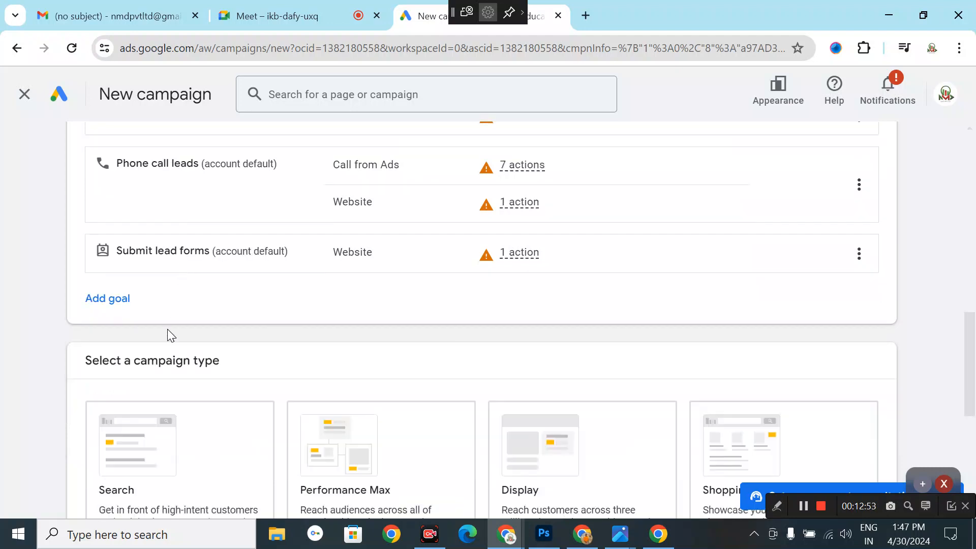
{"action": "scroll", "coordinate": [168, 334], "scroll_direction": "down", "scroll_amount": 3}
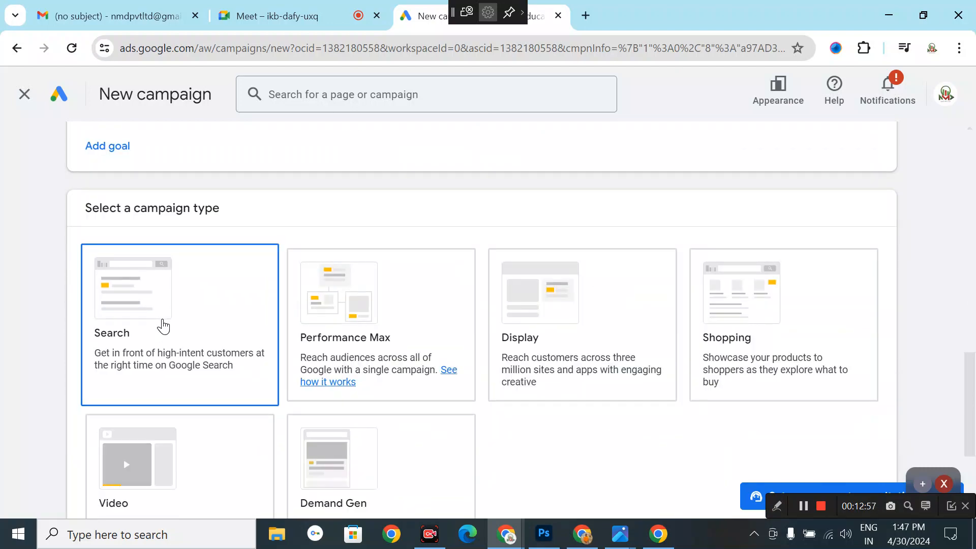
{"action": "left_click", "coordinate": [163, 326]}
{"action": "scroll", "coordinate": [163, 326], "scroll_direction": "down", "scroll_amount": 4}
{"action": "scroll", "coordinate": [165, 346], "scroll_direction": "down", "scroll_amount": 3}
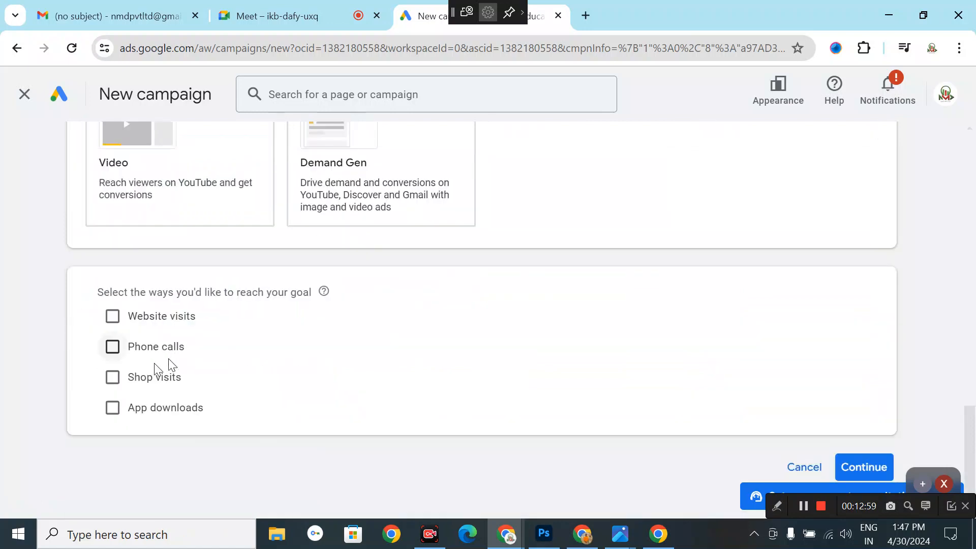
{"action": "left_click", "coordinate": [112, 316]}
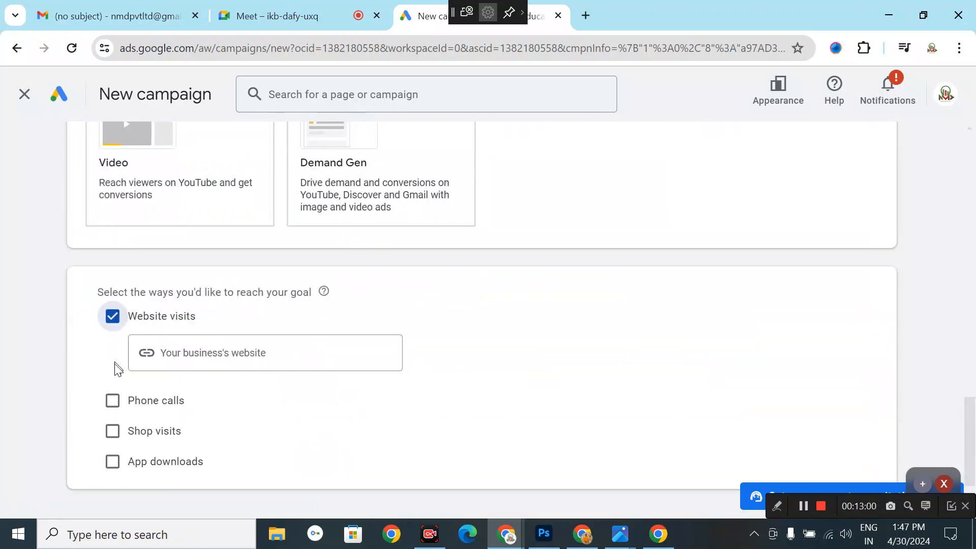
{"action": "left_click", "coordinate": [112, 402]}
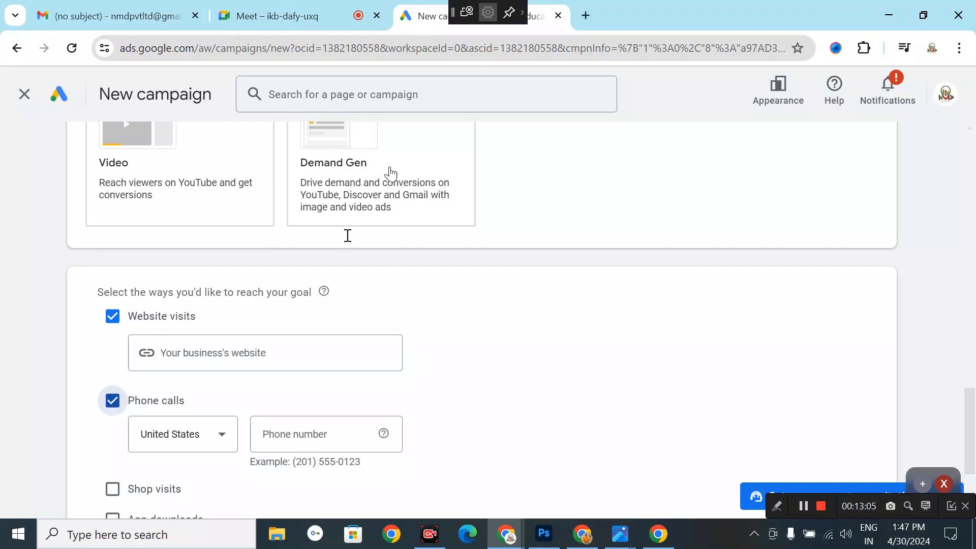
{"action": "scroll", "coordinate": [377, 189], "scroll_direction": "up", "scroll_amount": 10}
{"action": "scroll", "coordinate": [265, 320], "scroll_direction": "up", "scroll_amount": 8}
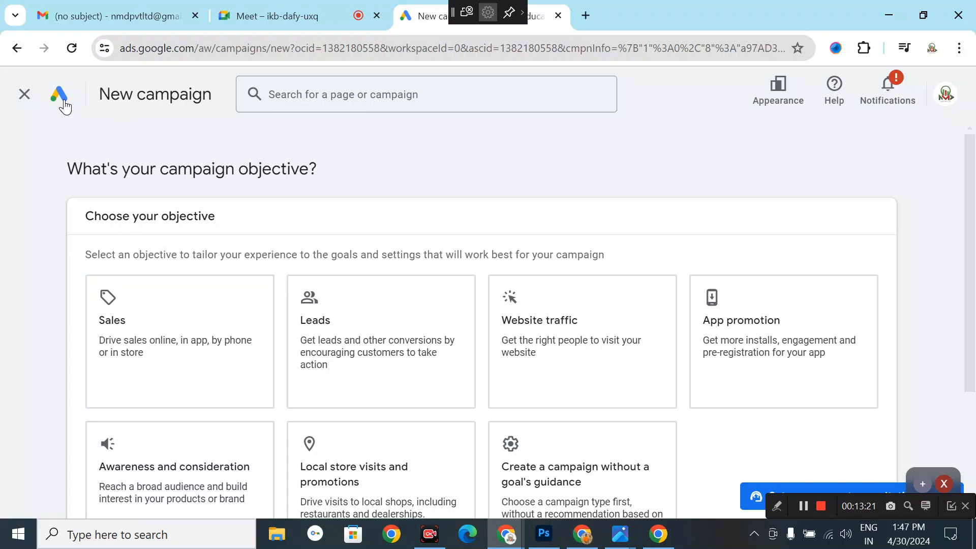
Choose Website traffic as the campaign objective and continue.
{"action": "scroll", "coordinate": [269, 269], "scroll_direction": "down", "scroll_amount": 3}
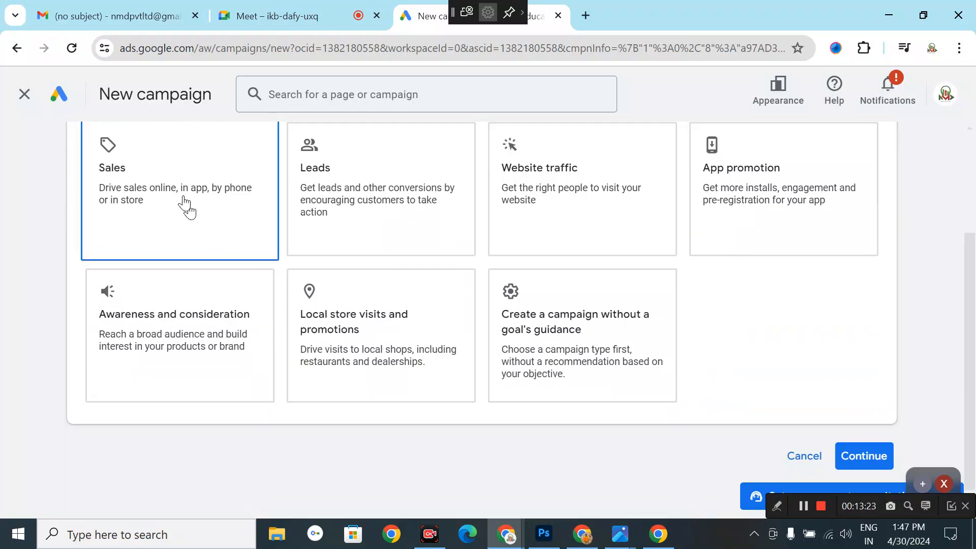
{"action": "scroll", "coordinate": [178, 192], "scroll_direction": "up", "scroll_amount": 2}
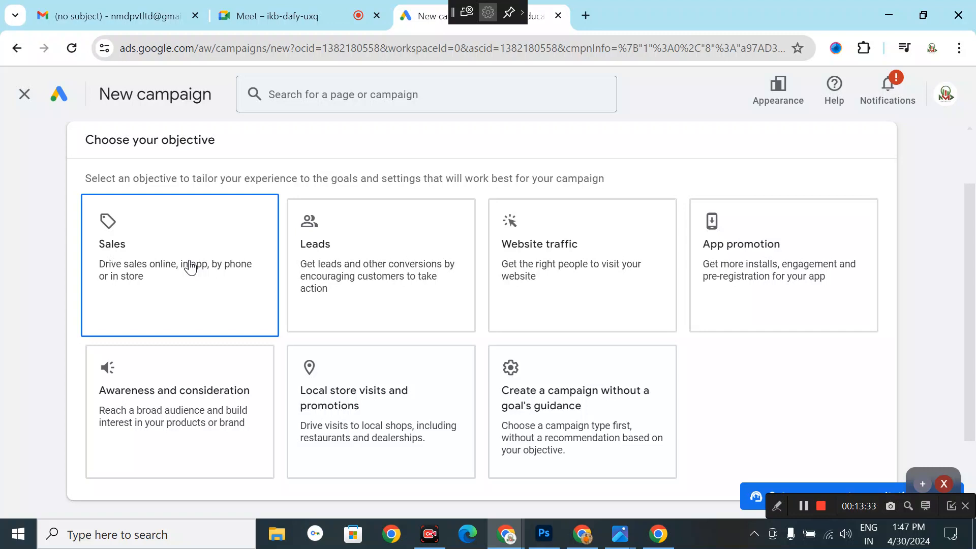
{"action": "left_click", "coordinate": [325, 257]}
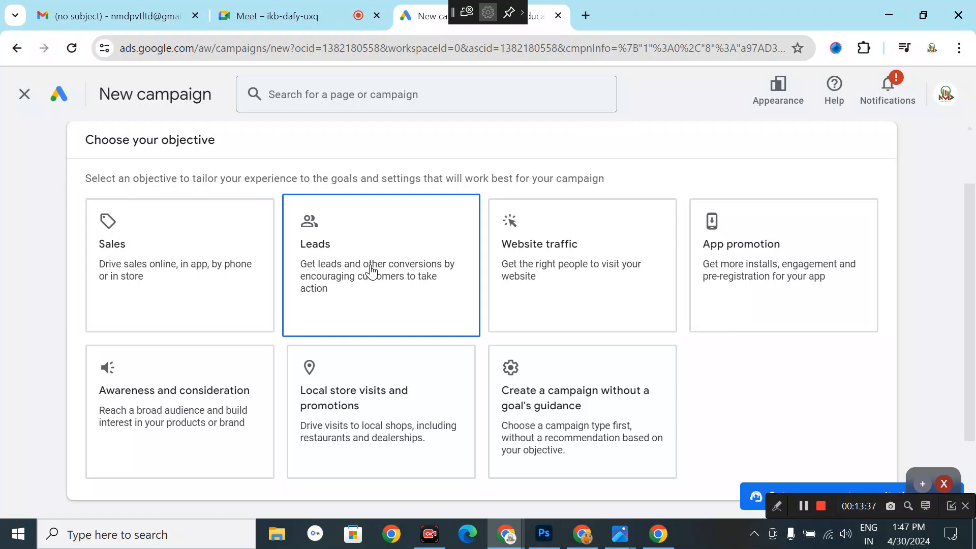
{"action": "left_click", "coordinate": [589, 254]}
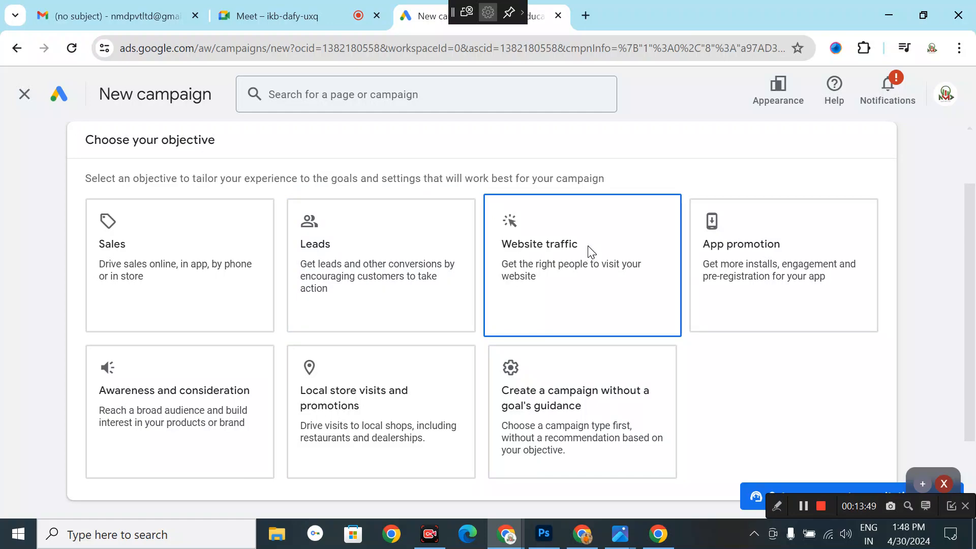
{"action": "left_click", "coordinate": [587, 252]}
{"action": "scroll", "coordinate": [563, 213], "scroll_direction": "down", "scroll_amount": 8}
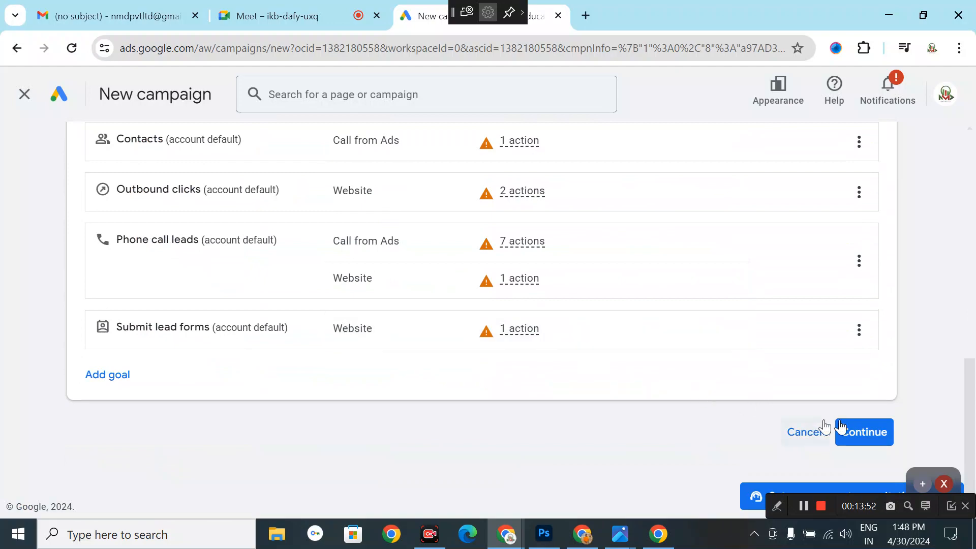
{"action": "left_click", "coordinate": [867, 432]}
Select the Search campaign type and click into the business website field.
{"action": "scroll", "coordinate": [381, 305], "scroll_direction": "down", "scroll_amount": 4}
{"action": "left_click", "coordinate": [244, 318]}
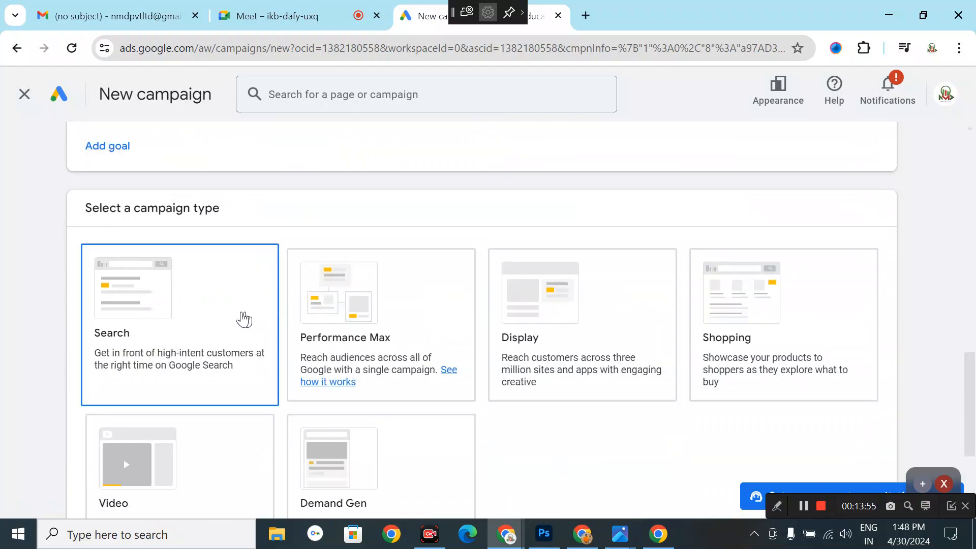
{"action": "scroll", "coordinate": [229, 318], "scroll_direction": "down", "scroll_amount": 3}
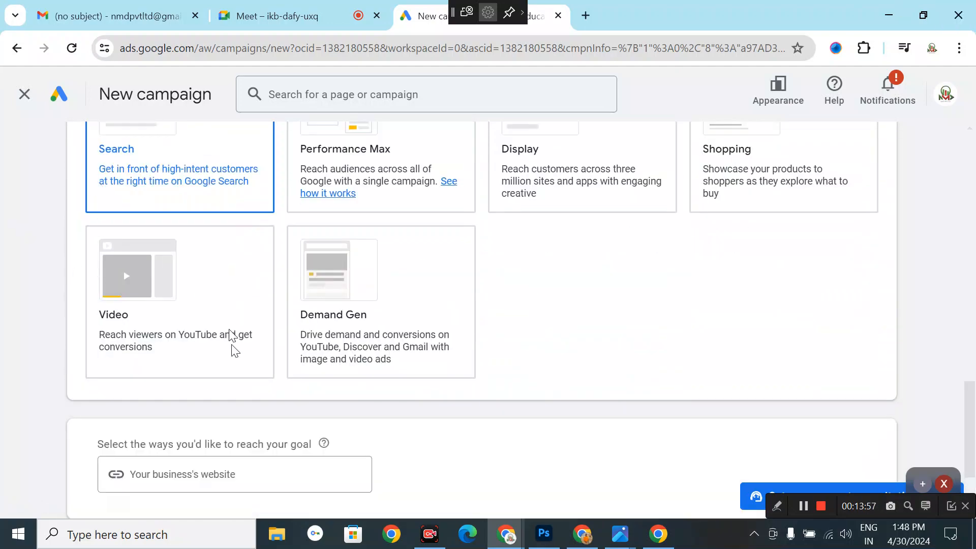
{"action": "scroll", "coordinate": [129, 476], "scroll_direction": "down", "scroll_amount": 2}
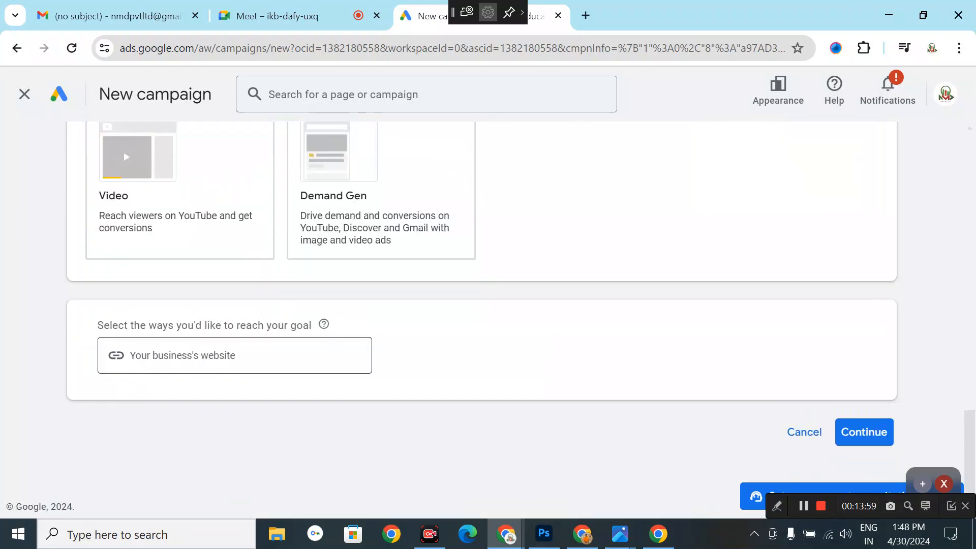
{"action": "left_click", "coordinate": [137, 355]}
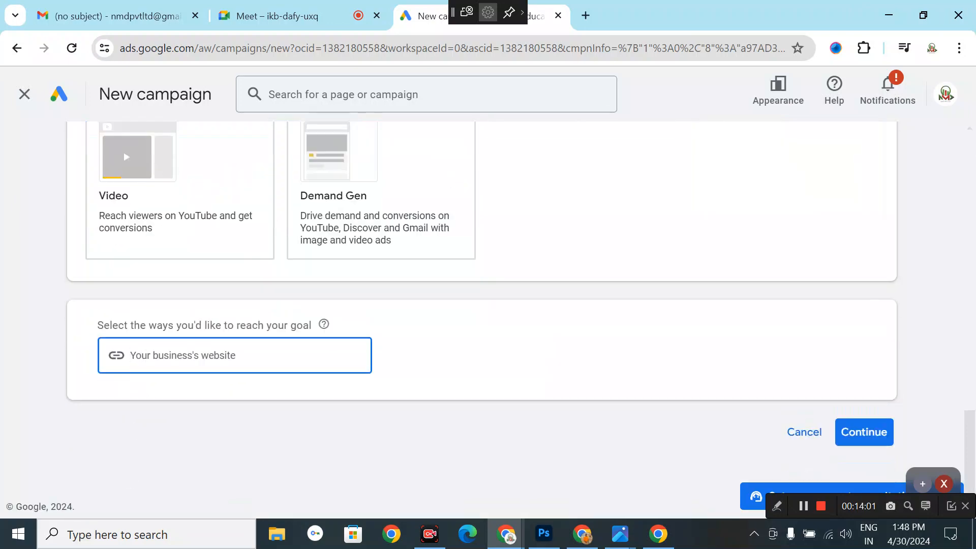
{"action": "scroll", "coordinate": [148, 359], "scroll_direction": "up", "scroll_amount": 10}
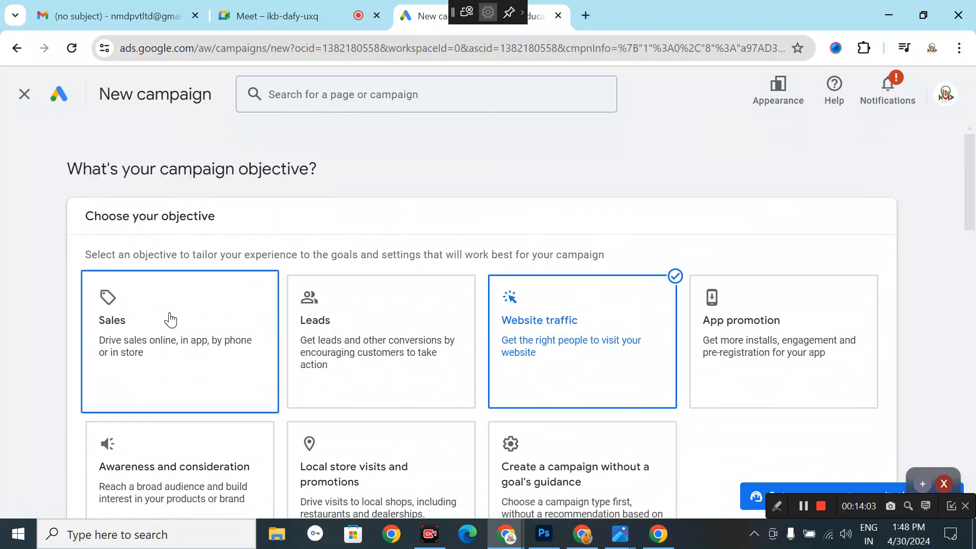
Switch the campaign objective back to Sales and continue.
{"action": "left_click", "coordinate": [157, 346]}
{"action": "scroll", "coordinate": [158, 349], "scroll_direction": "down", "scroll_amount": 8}
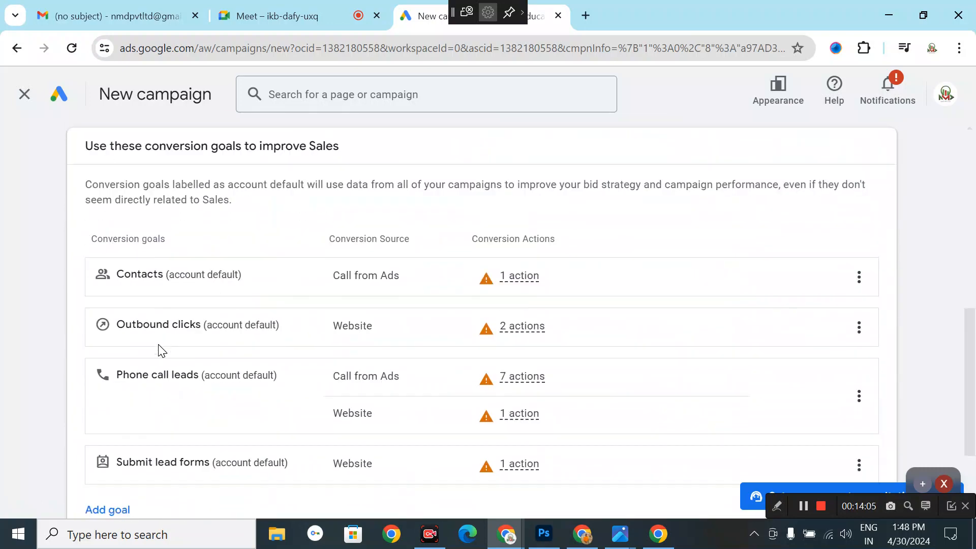
{"action": "scroll", "coordinate": [158, 351], "scroll_direction": "down", "scroll_amount": 3}
{"action": "left_click", "coordinate": [854, 433]}
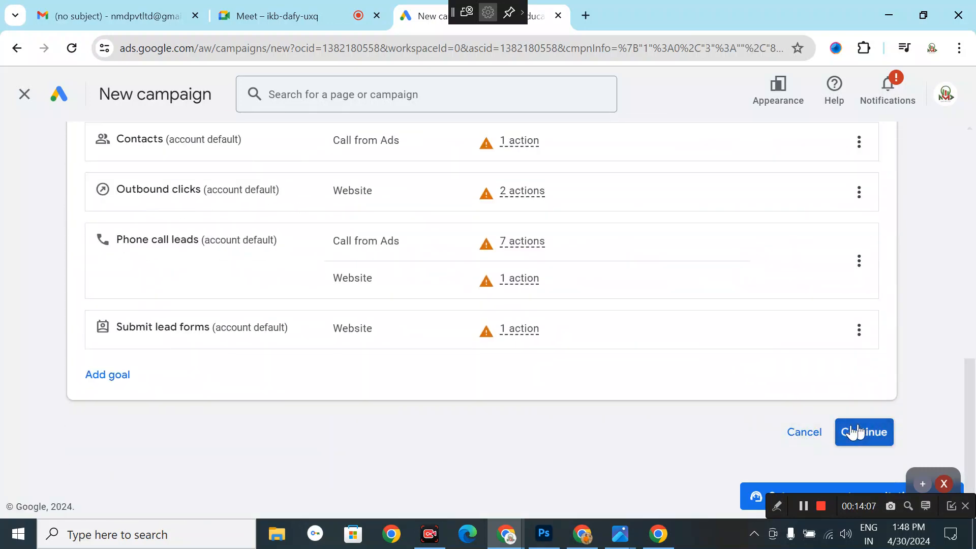
Pick Search and tick Website visits and Phone calls as ways to reach the goal.
{"action": "left_click", "coordinate": [172, 327]}
{"action": "scroll", "coordinate": [173, 328], "scroll_direction": "down", "scroll_amount": 3}
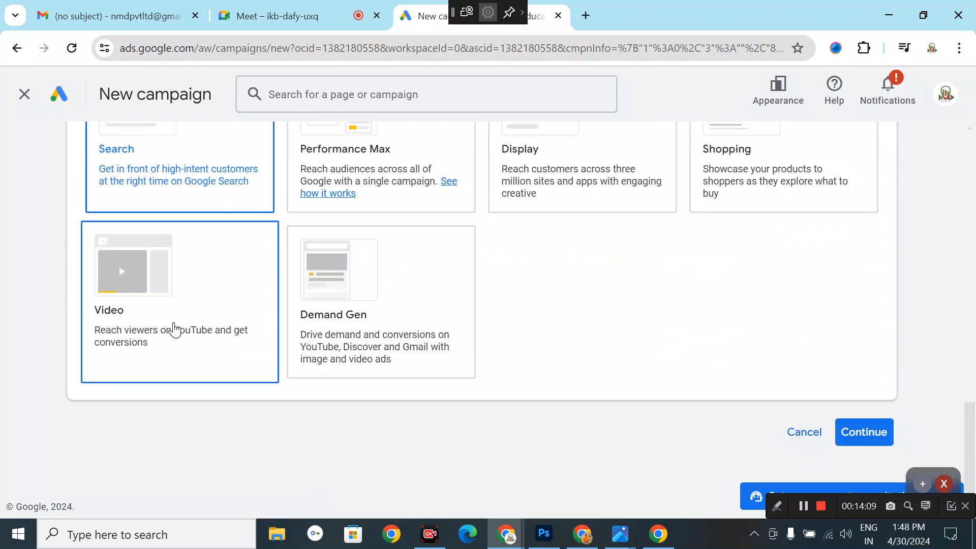
{"action": "scroll", "coordinate": [160, 265], "scroll_direction": "down", "scroll_amount": 1}
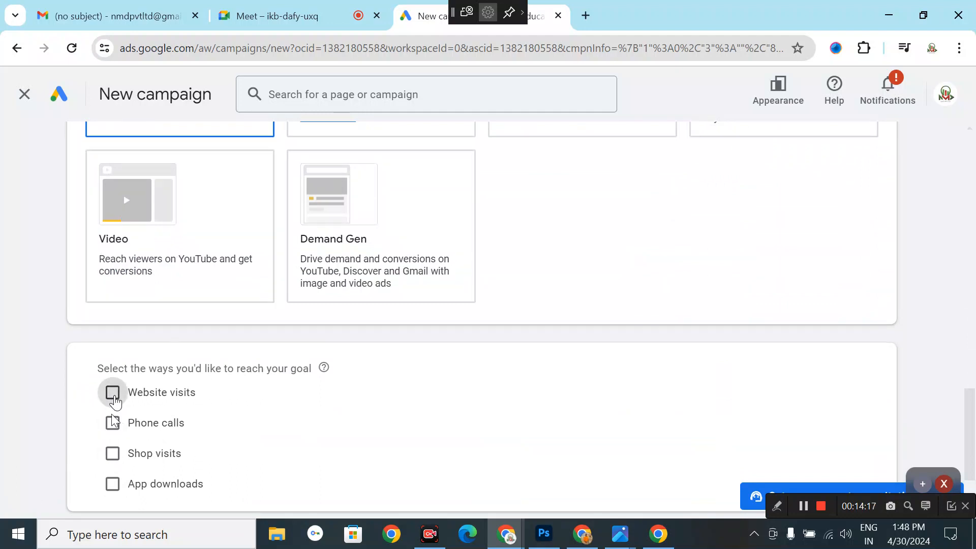
{"action": "left_click", "coordinate": [112, 395]}
{"action": "left_click", "coordinate": [113, 477]}
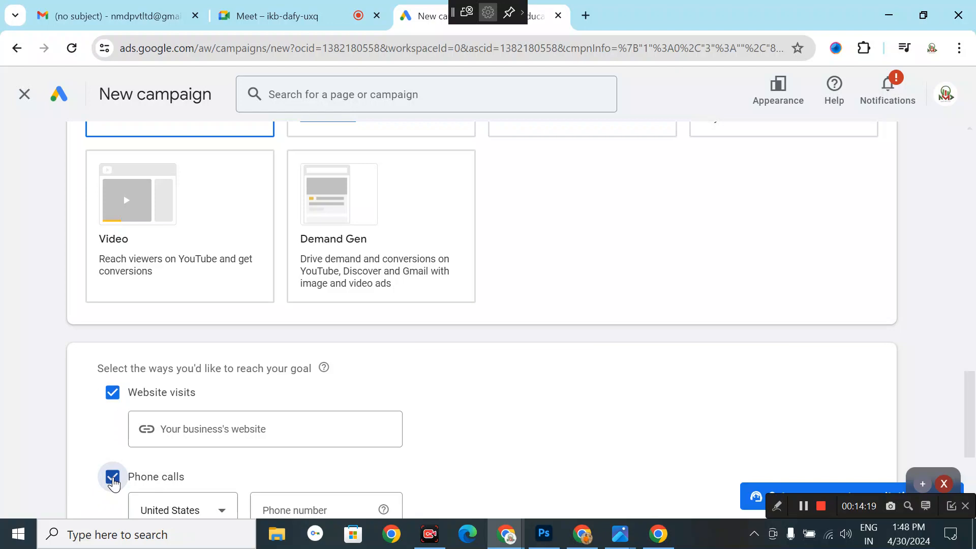
{"action": "scroll", "coordinate": [114, 483], "scroll_direction": "up", "scroll_amount": 15}
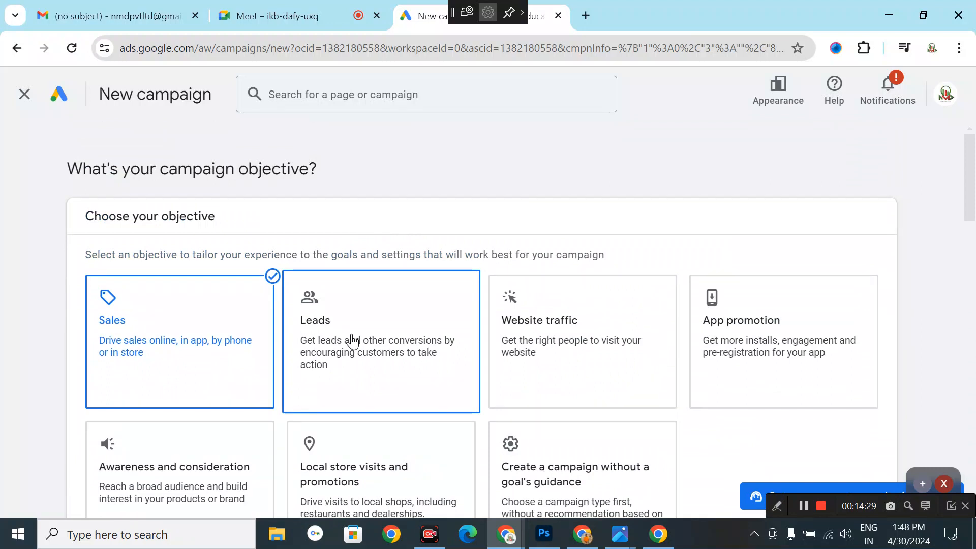
Try the Leads objective, continue past its conversion goals, and pick Search.
{"action": "left_click", "coordinate": [352, 339]}
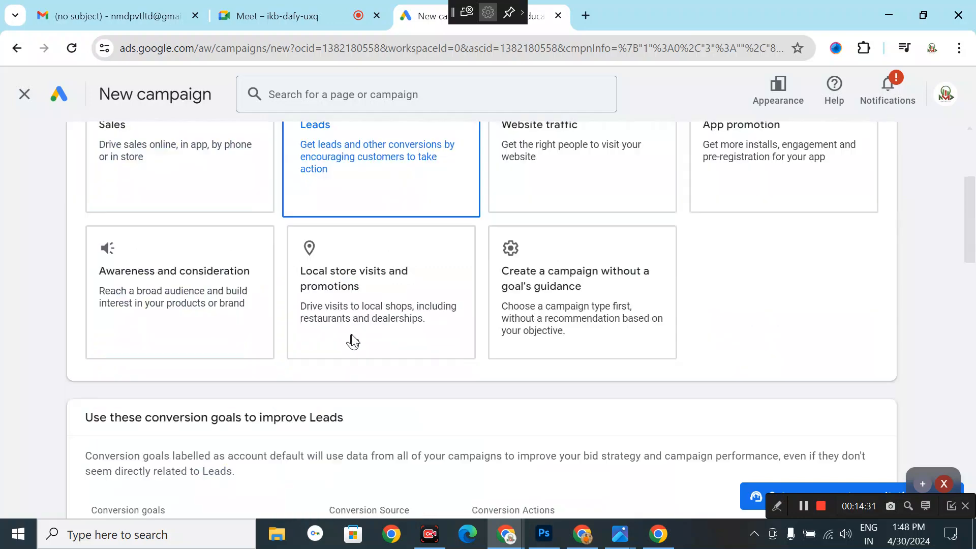
{"action": "scroll", "coordinate": [339, 420], "scroll_direction": "down", "scroll_amount": 3}
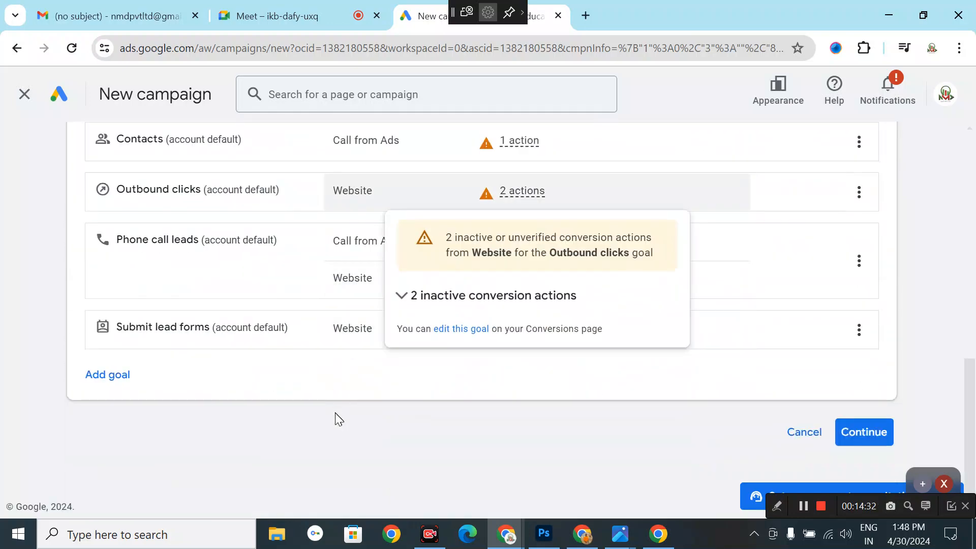
{"action": "left_click", "coordinate": [889, 437]}
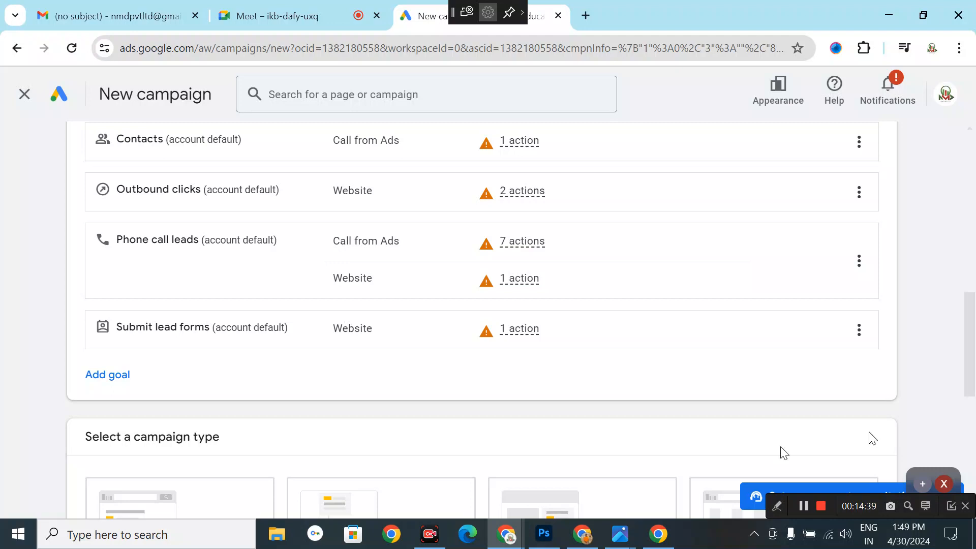
{"action": "scroll", "coordinate": [279, 403], "scroll_direction": "down", "scroll_amount": 2}
{"action": "scroll", "coordinate": [246, 386], "scroll_direction": "down", "scroll_amount": 3}
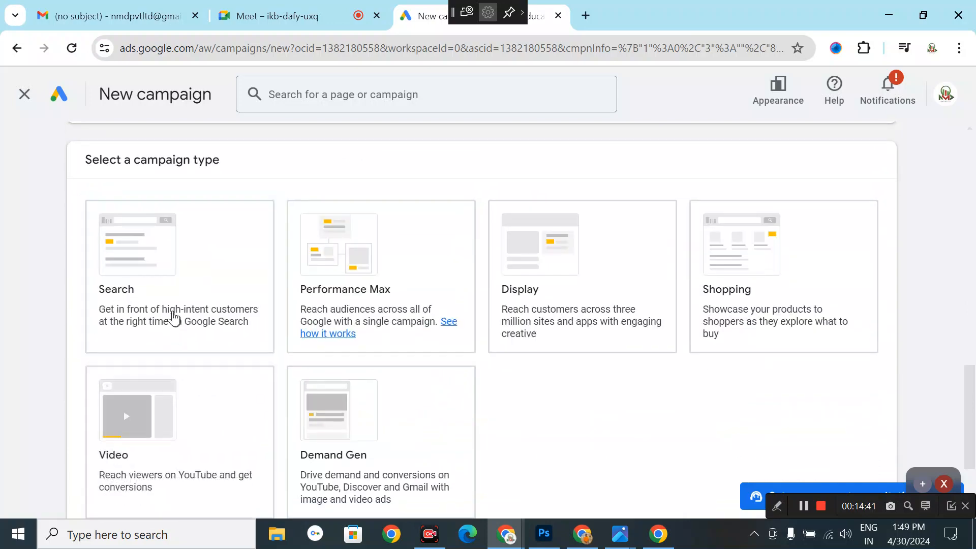
{"action": "left_click", "coordinate": [164, 295]}
{"action": "scroll", "coordinate": [169, 297], "scroll_direction": "down", "scroll_amount": 3}
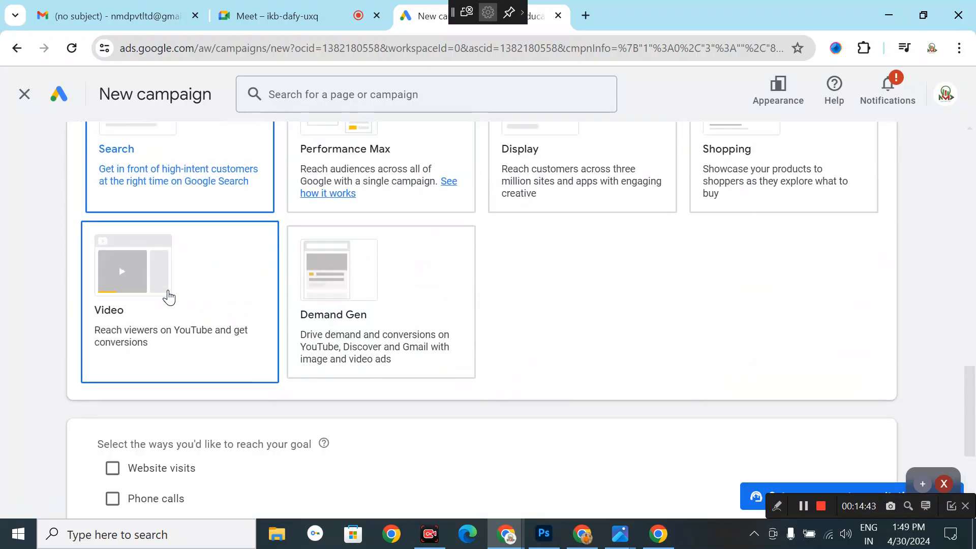
{"action": "scroll", "coordinate": [214, 366], "scroll_direction": "down", "scroll_amount": 3}
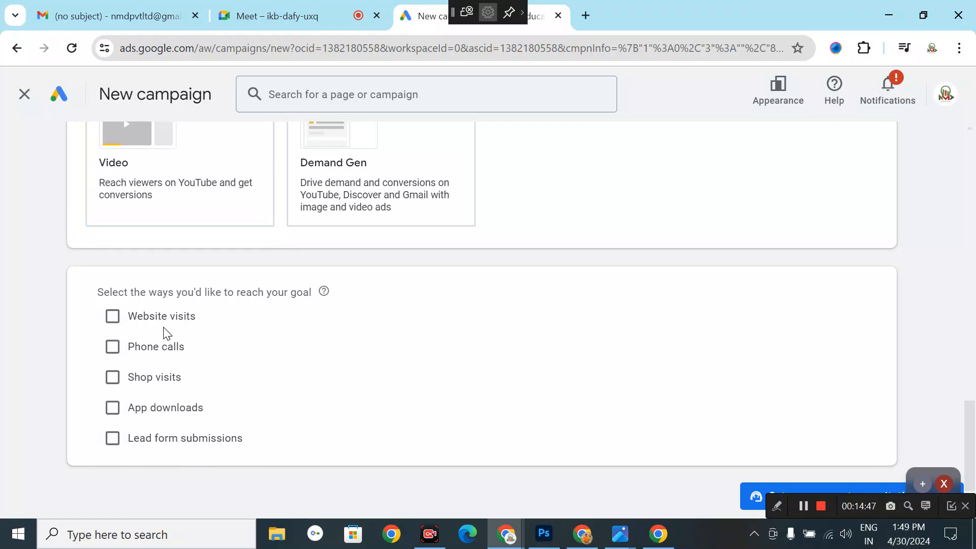
Change the objective back to Sales to list its conversion goals.
{"action": "scroll", "coordinate": [164, 334], "scroll_direction": "up", "scroll_amount": 15}
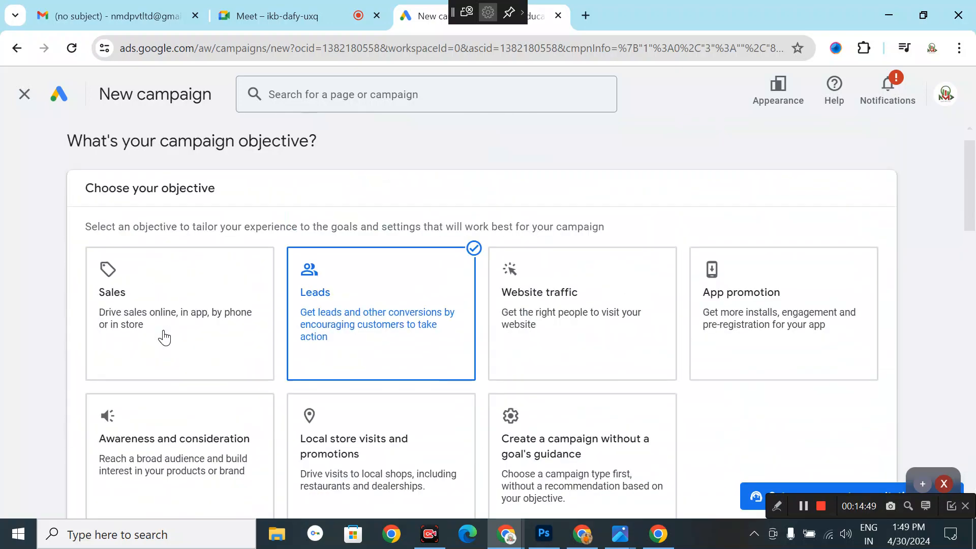
{"action": "left_click", "coordinate": [164, 334]}
{"action": "scroll", "coordinate": [162, 331], "scroll_direction": "down", "scroll_amount": 7}
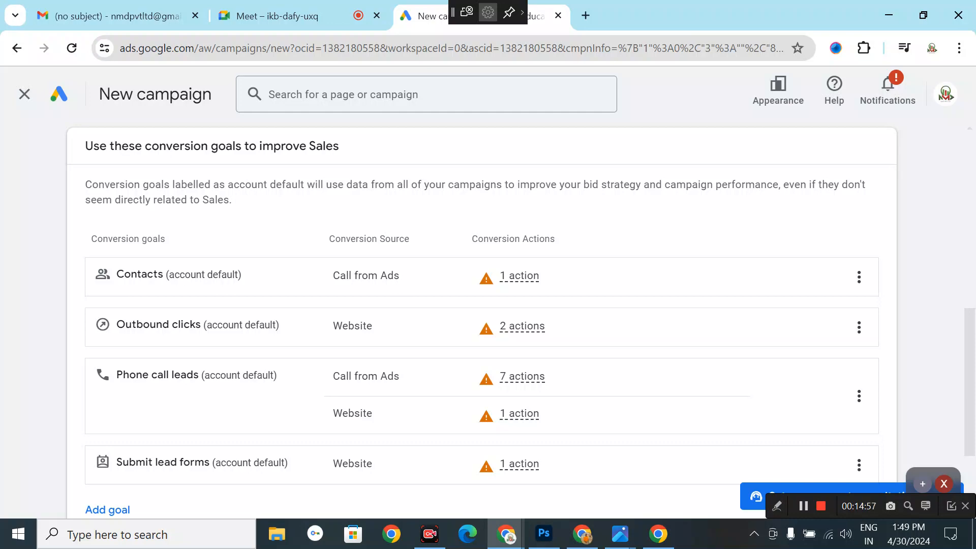
Continue to a Search campaign with Website visits ticked, then open a new browser tab.
{"action": "scroll", "coordinate": [162, 333], "scroll_direction": "up", "scroll_amount": 7}
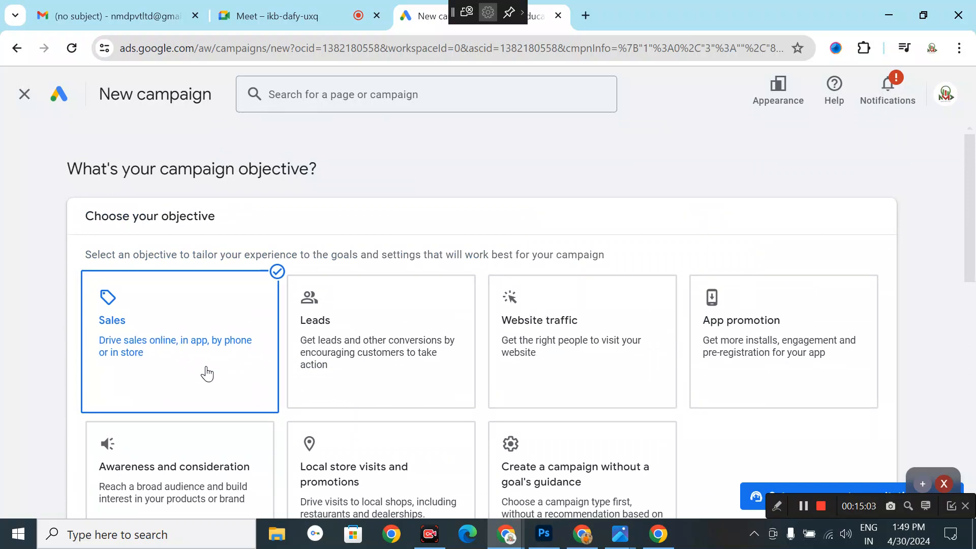
{"action": "scroll", "coordinate": [207, 375], "scroll_direction": "down", "scroll_amount": 10}
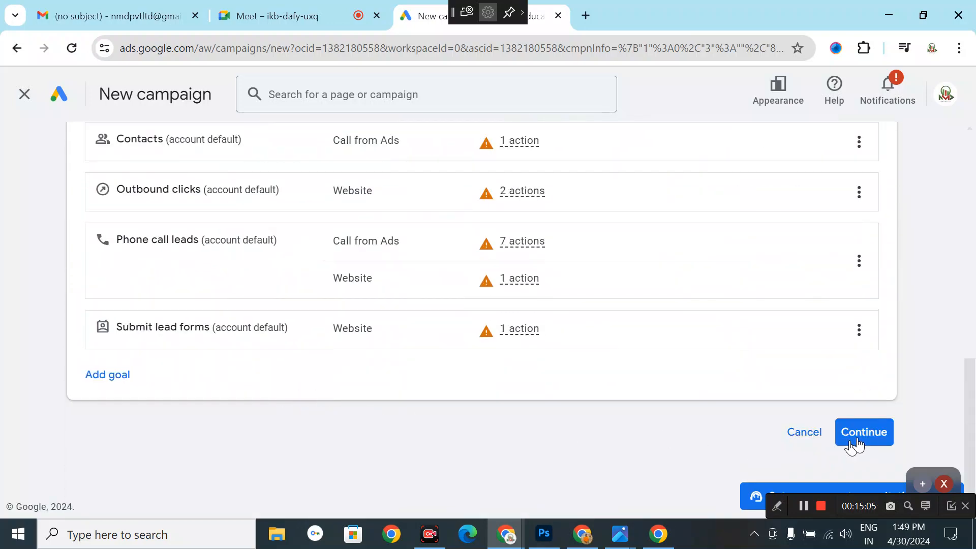
{"action": "left_click", "coordinate": [865, 432]}
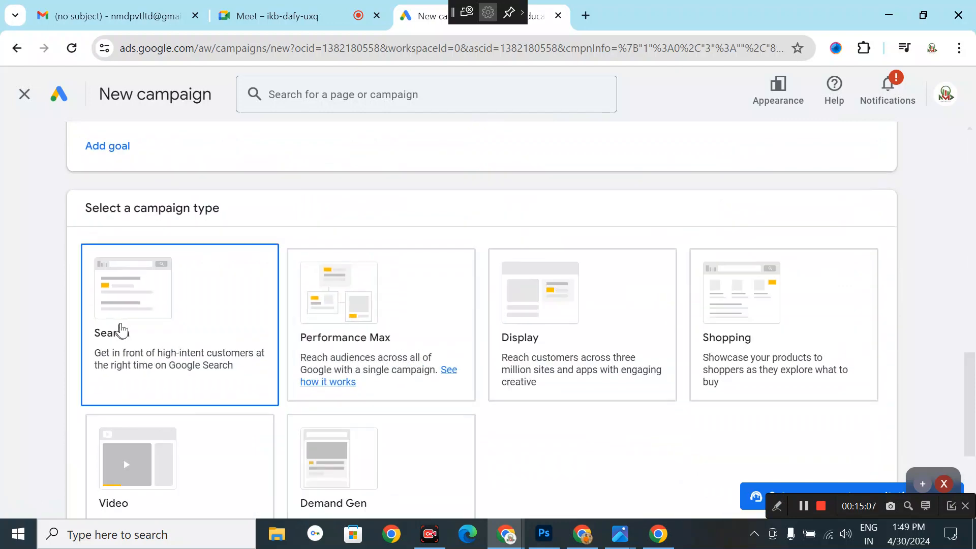
{"action": "left_click", "coordinate": [124, 325]}
{"action": "scroll", "coordinate": [125, 327], "scroll_direction": "down", "scroll_amount": 2}
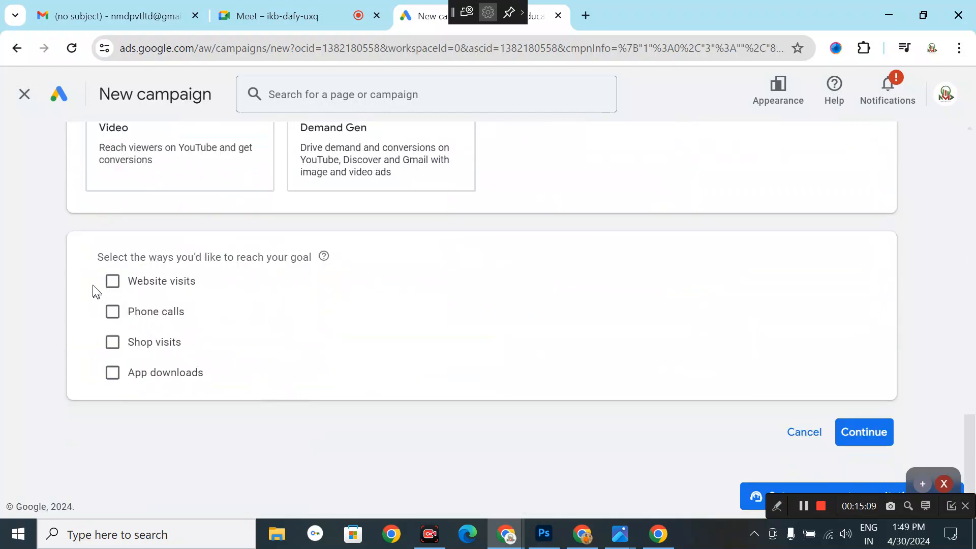
{"action": "left_click", "coordinate": [113, 282]}
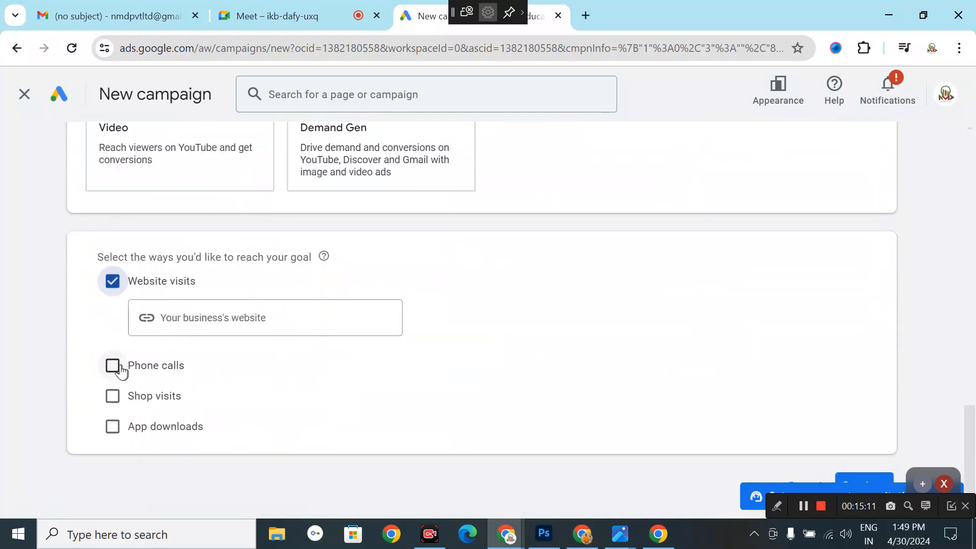
{"action": "scroll", "coordinate": [585, 117], "scroll_direction": "up", "scroll_amount": 2}
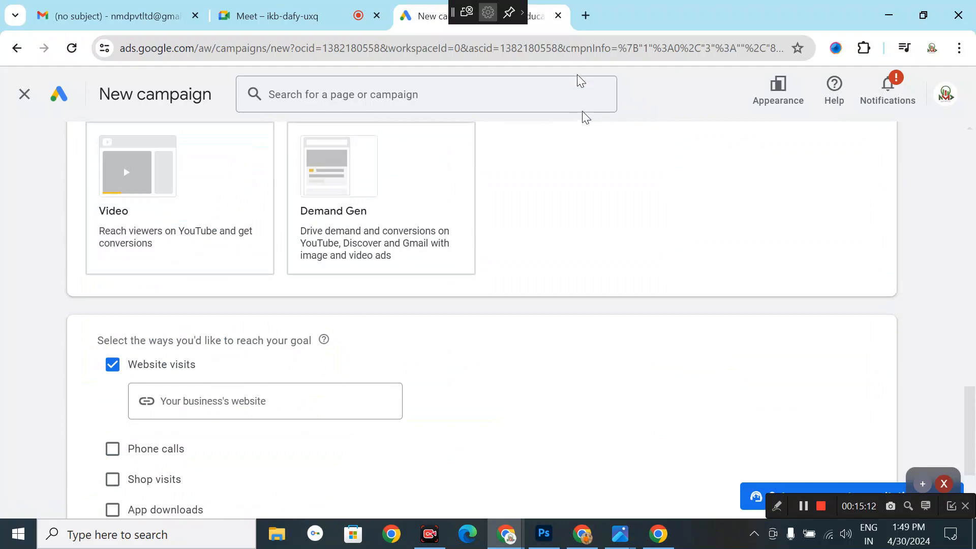
{"action": "left_click", "coordinate": [585, 15]}
Load catalysteducation.online from the address bar suggestions and scroll through its homepage.
{"action": "left_click", "coordinate": [210, 46]}
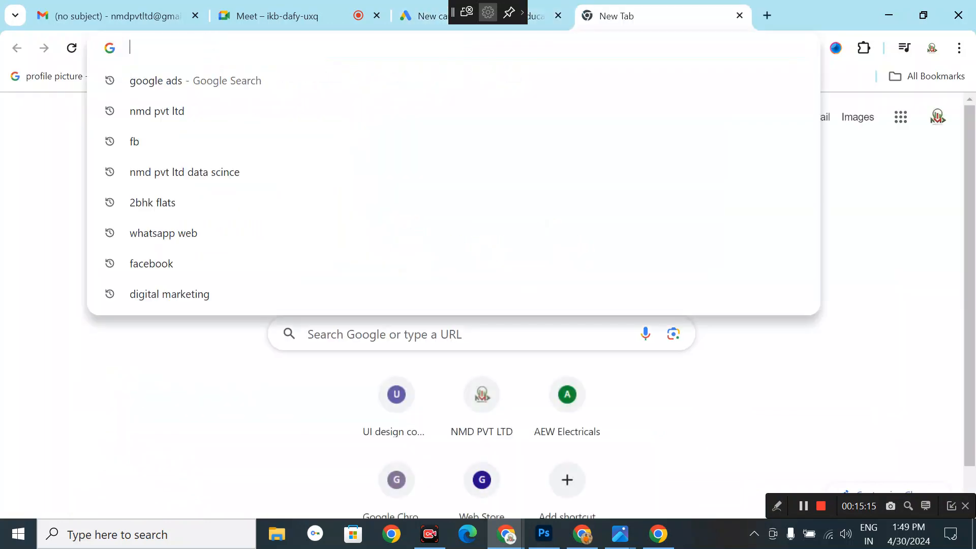
{"action": "type", "text": "cataly"}
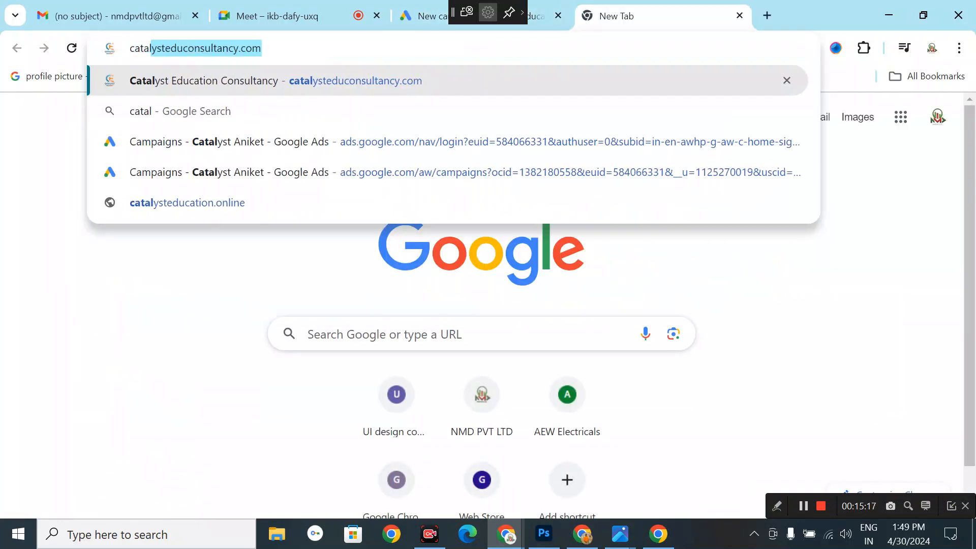
{"action": "type", "text": "steduc"}
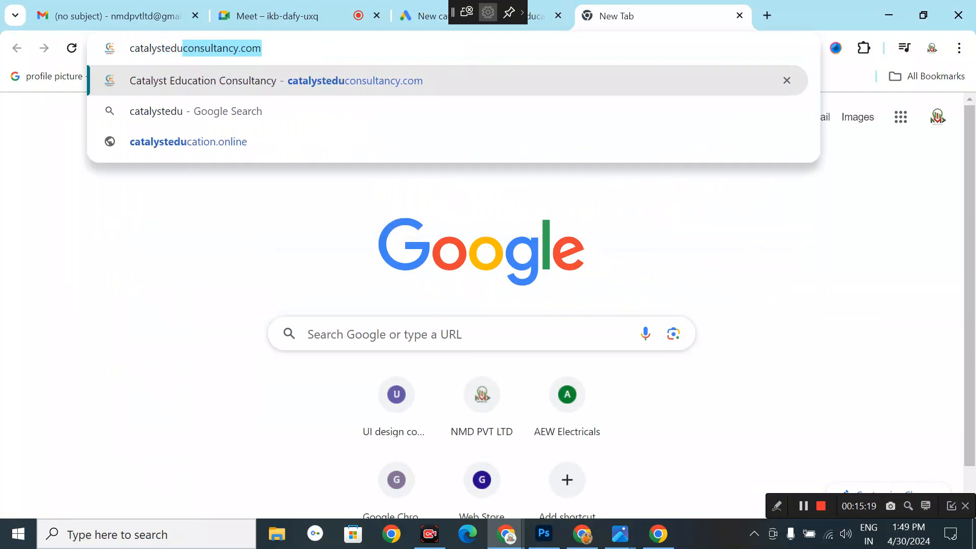
{"action": "type", "text": "ation.online"}
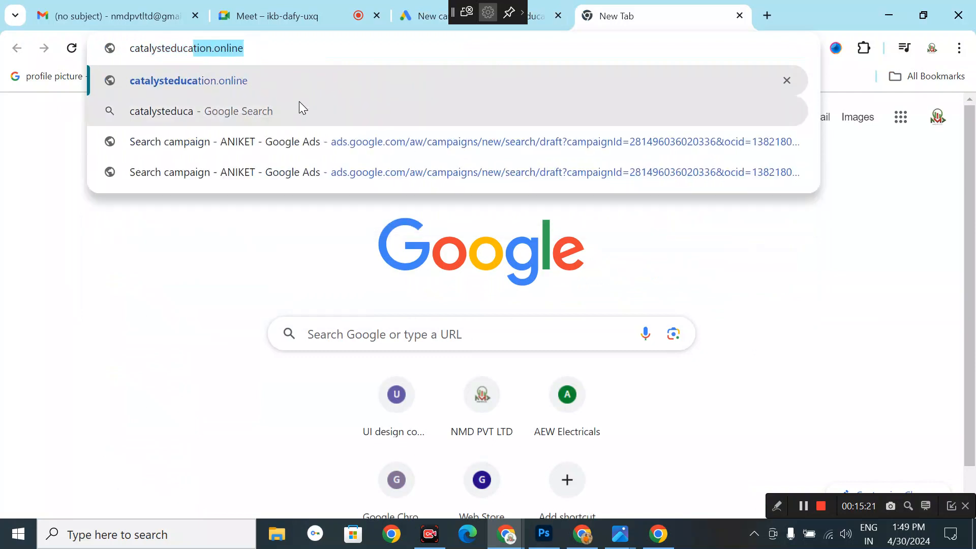
{"action": "left_click", "coordinate": [230, 82]}
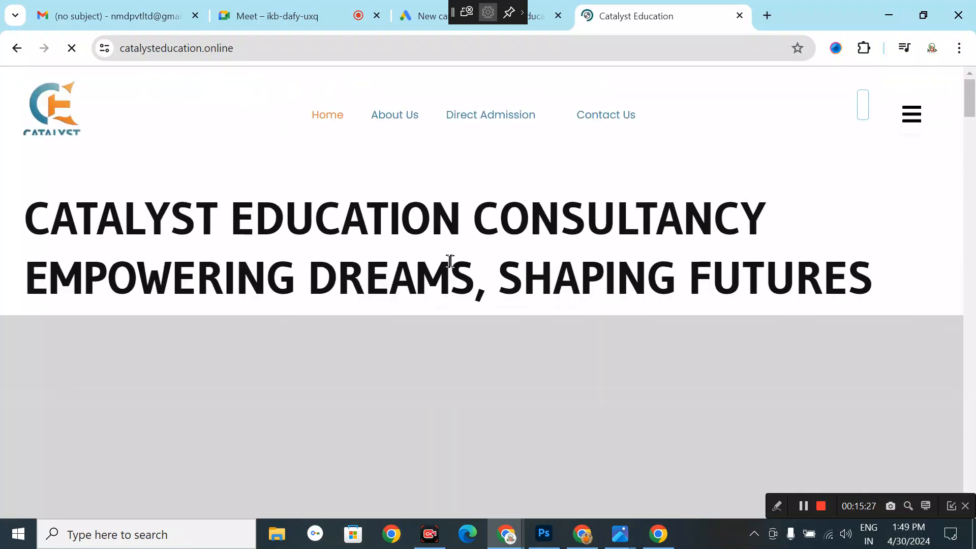
{"action": "scroll", "coordinate": [451, 265], "scroll_direction": "down", "scroll_amount": 3}
{"action": "scroll", "coordinate": [468, 341], "scroll_direction": "up", "scroll_amount": 2}
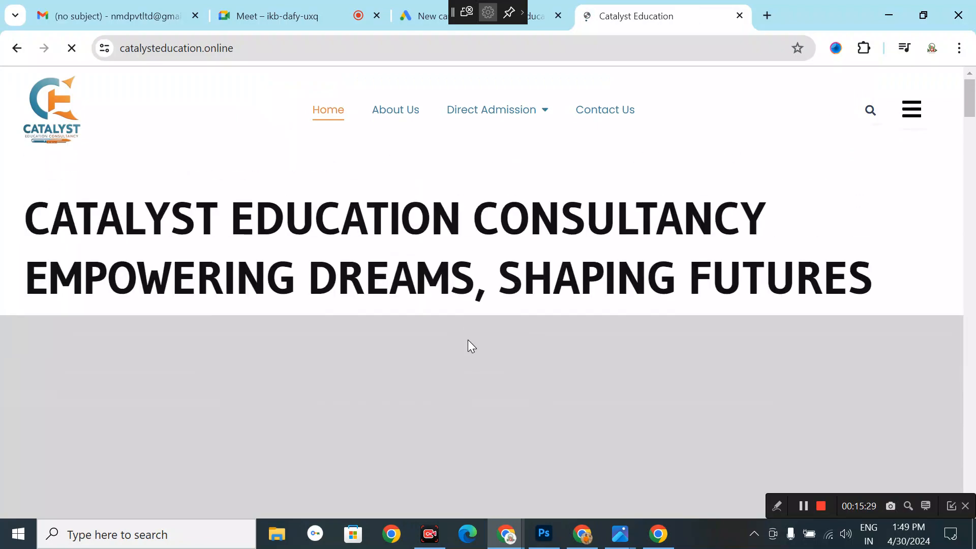
{"action": "scroll", "coordinate": [467, 339], "scroll_direction": "down", "scroll_amount": 7}
{"action": "scroll", "coordinate": [467, 340], "scroll_direction": "down", "scroll_amount": 6}
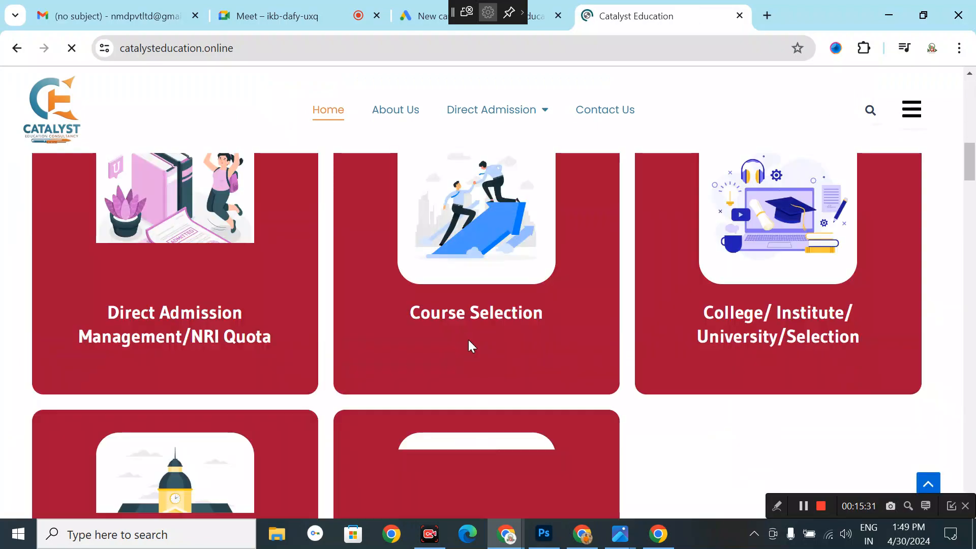
{"action": "scroll", "coordinate": [462, 334], "scroll_direction": "up", "scroll_amount": 12}
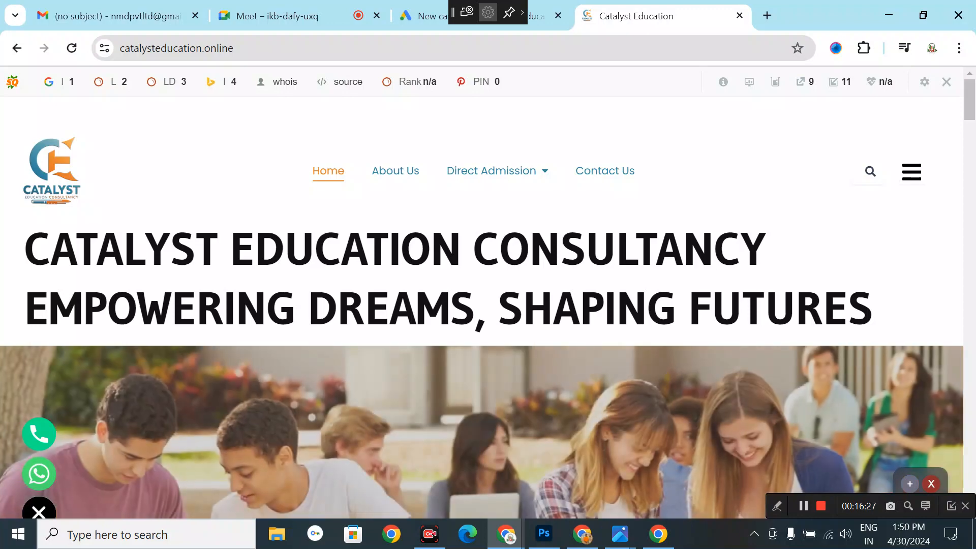
Bring the Google Meet call tab back to the front.
{"action": "left_click", "coordinate": [279, 19]}
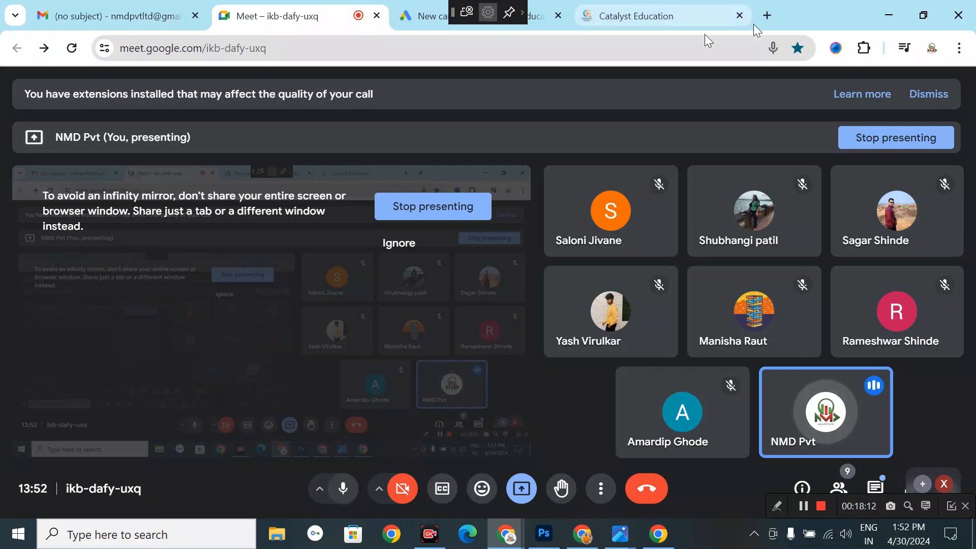
Browse the Catalyst Education site's Direct Admission menu, About Us and home pages.
{"action": "left_click", "coordinate": [626, 16]}
{"action": "scroll", "coordinate": [344, 402], "scroll_direction": "down", "scroll_amount": 5}
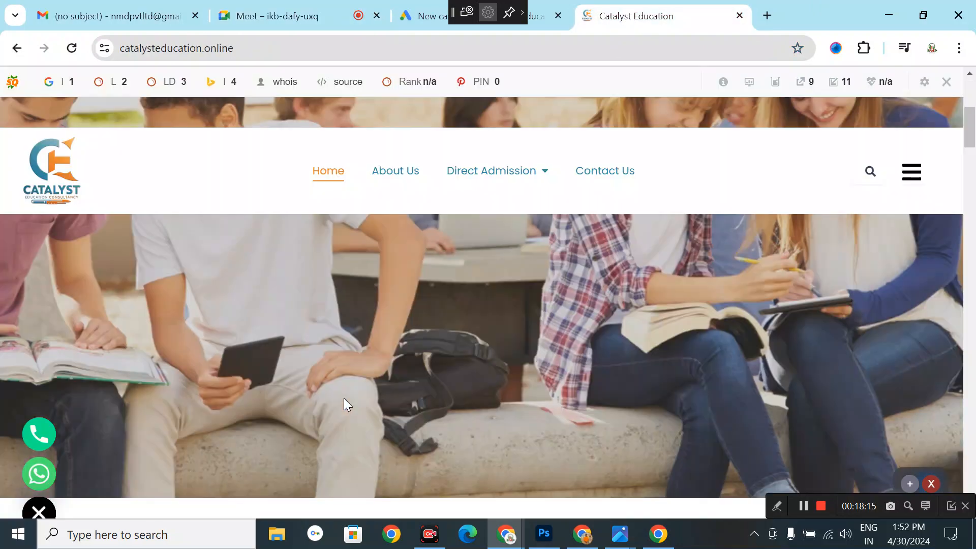
{"action": "scroll", "coordinate": [344, 402], "scroll_direction": "up", "scroll_amount": 5}
{"action": "left_click", "coordinate": [516, 180]}
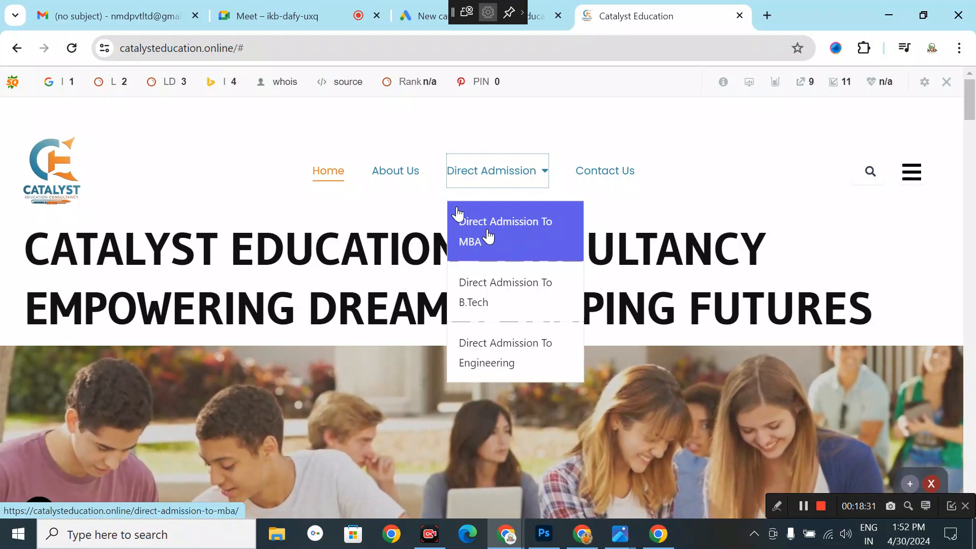
{"action": "left_click", "coordinate": [392, 183]}
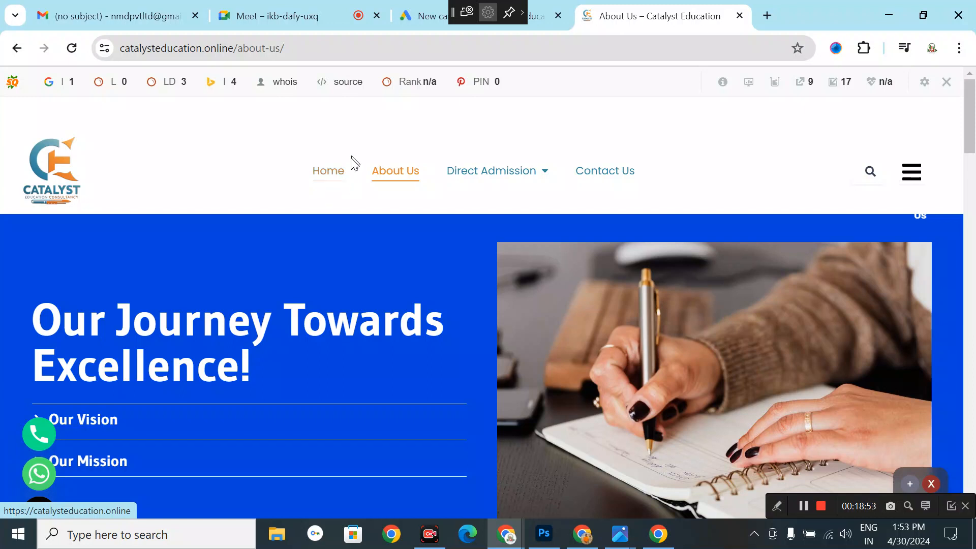
{"action": "left_click", "coordinate": [317, 178]}
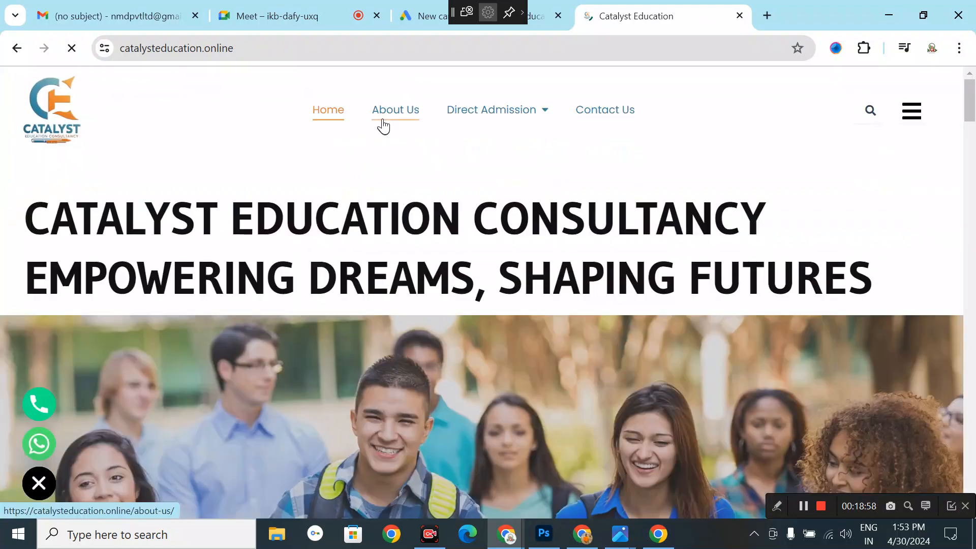
{"action": "left_click", "coordinate": [384, 122]}
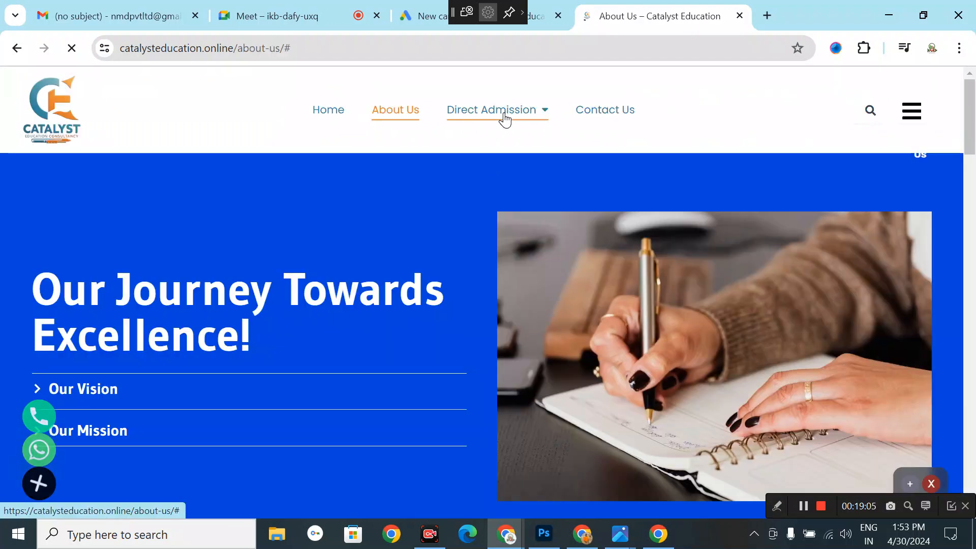
Open the Direct Admission To Engineering page, review it, and go to Contact Us.
{"action": "left_click", "coordinate": [542, 116]}
{"action": "mouse_move", "coordinate": [506, 186]}
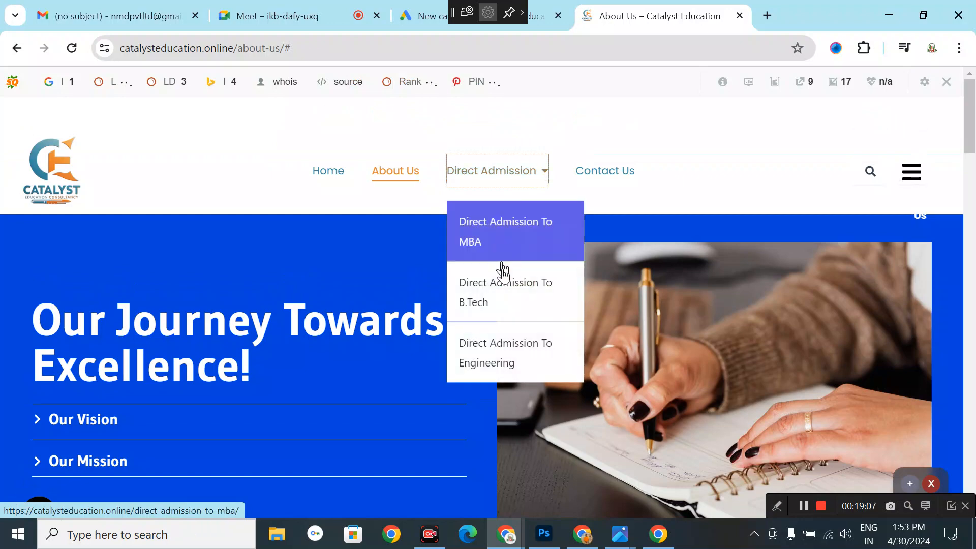
{"action": "left_click", "coordinate": [485, 356]}
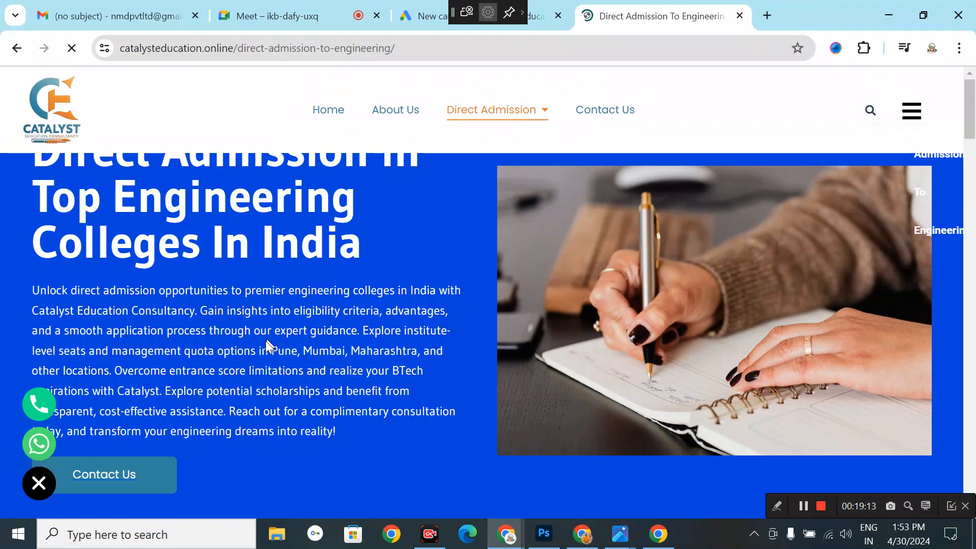
{"action": "scroll", "coordinate": [265, 341], "scroll_direction": "down", "scroll_amount": 10}
{"action": "scroll", "coordinate": [266, 347], "scroll_direction": "up", "scroll_amount": 10}
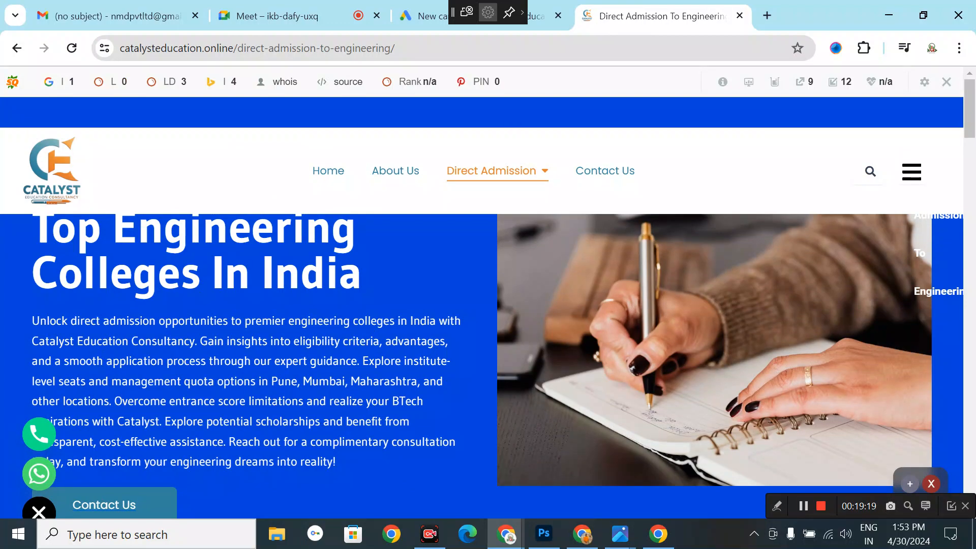
{"action": "scroll", "coordinate": [108, 346], "scroll_direction": "down", "scroll_amount": 15}
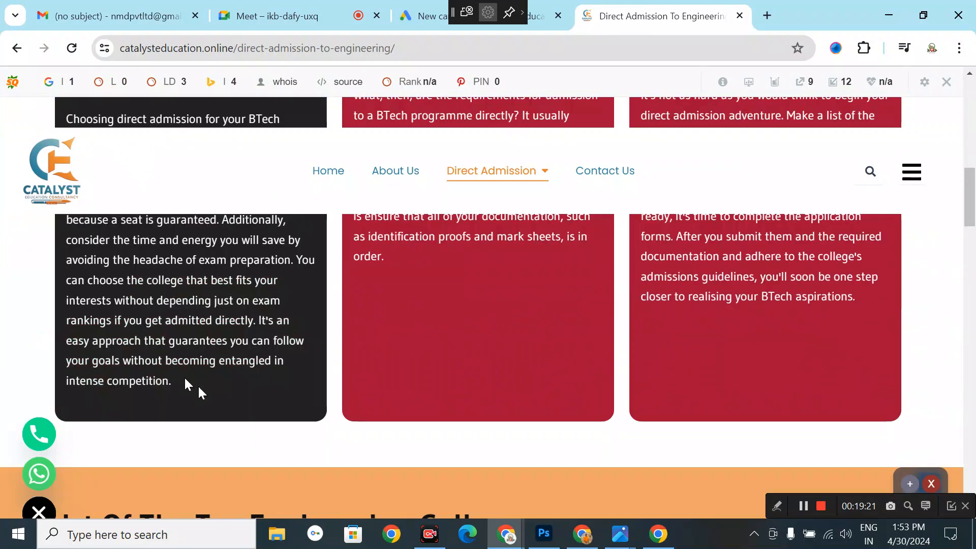
{"action": "scroll", "coordinate": [184, 376], "scroll_direction": "down", "scroll_amount": 5}
{"action": "scroll", "coordinate": [201, 379], "scroll_direction": "up", "scroll_amount": 20}
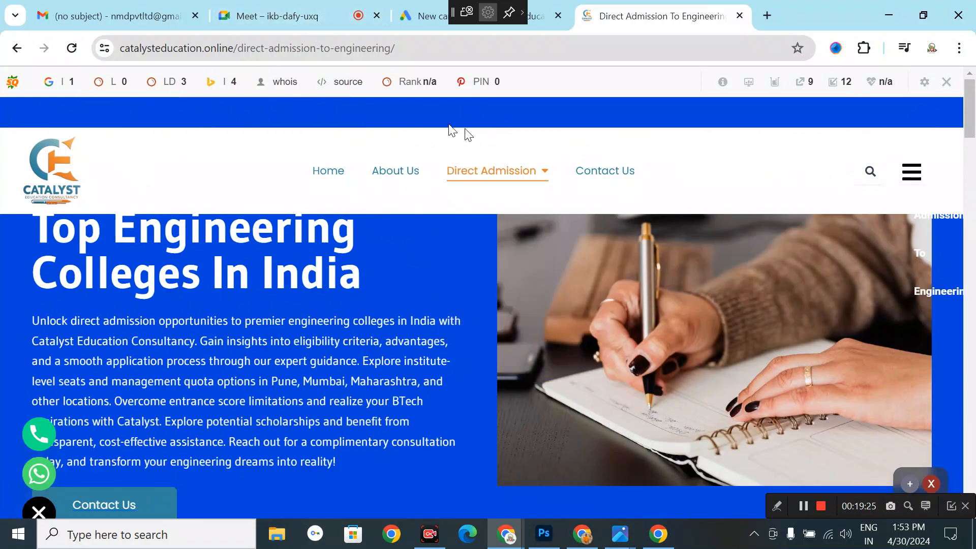
{"action": "scroll", "coordinate": [505, 410], "scroll_direction": "down", "scroll_amount": 5}
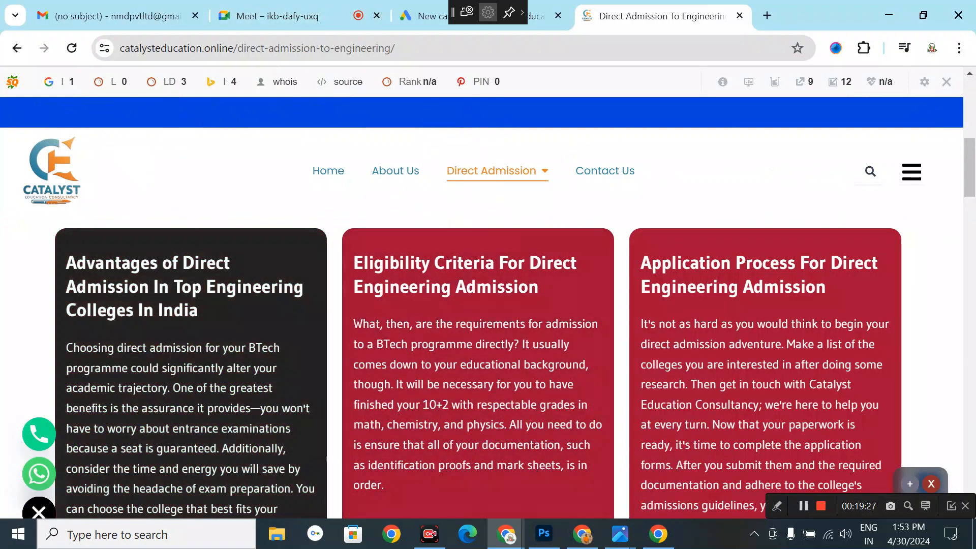
{"action": "scroll", "coordinate": [142, 483], "scroll_direction": "up", "scroll_amount": 5}
{"action": "left_click", "coordinate": [115, 356]}
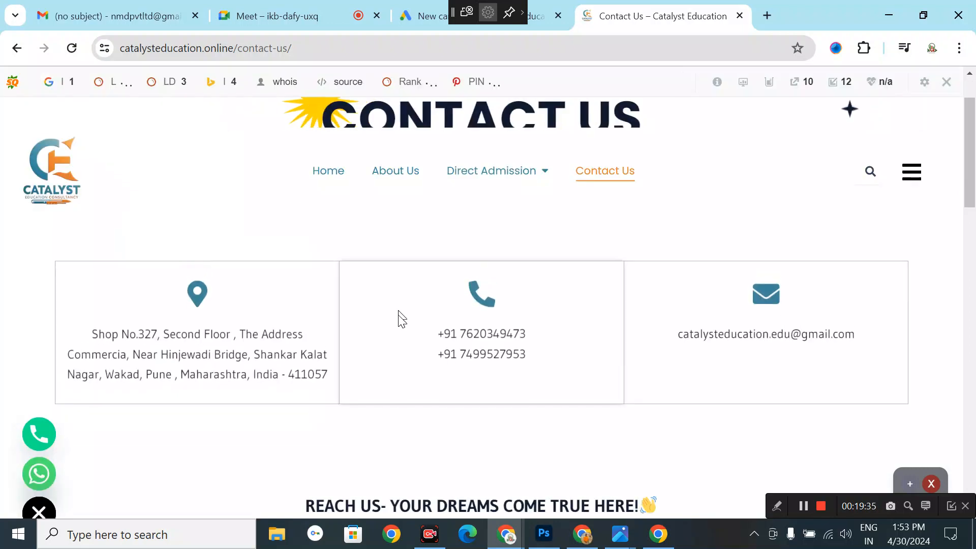
Enter the visitor's full name in Your Name, replacing the placeholder 'test'.
{"action": "scroll", "coordinate": [398, 338], "scroll_direction": "down", "scroll_amount": 10}
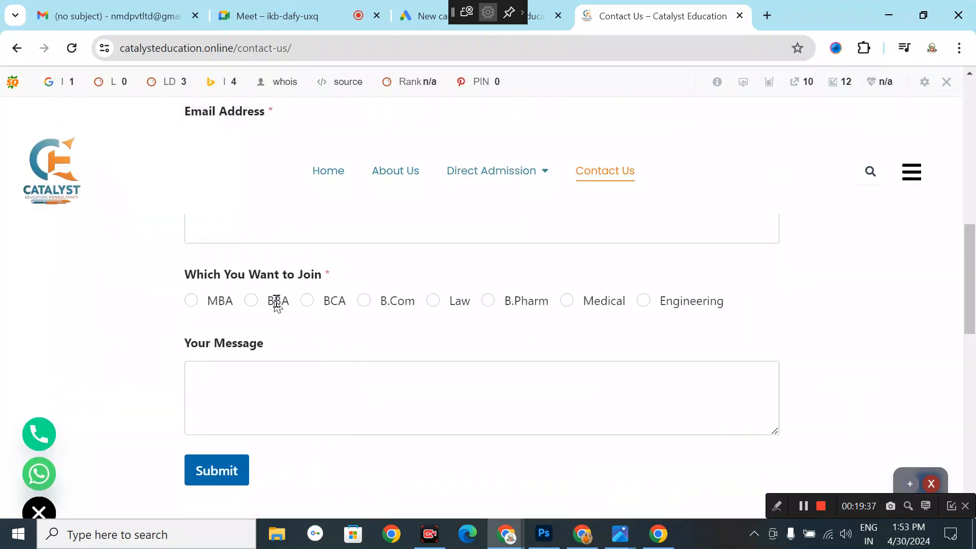
{"action": "scroll", "coordinate": [277, 304], "scroll_direction": "up", "scroll_amount": 4}
{"action": "left_click", "coordinate": [248, 283]}
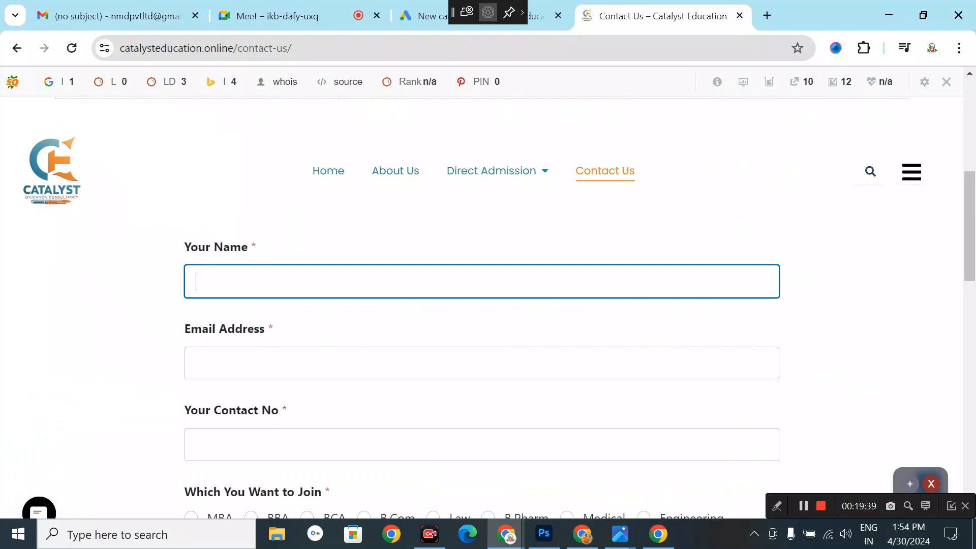
{"action": "type", "text": "test"}
{"action": "left_click", "coordinate": [215, 351]}
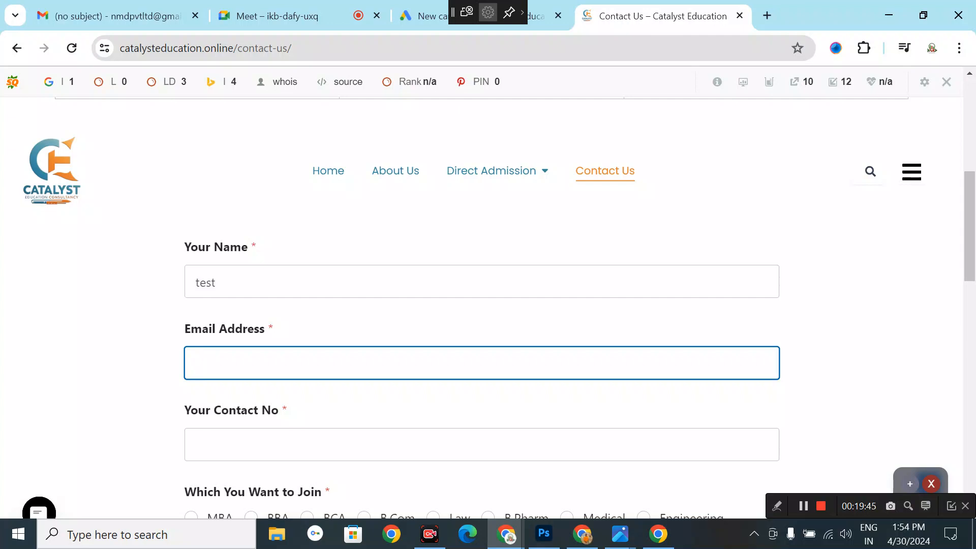
{"action": "left_click", "coordinate": [238, 288]}
{"action": "key", "text": "ctrl+a"}
{"action": "key", "text": "BackSpace"}
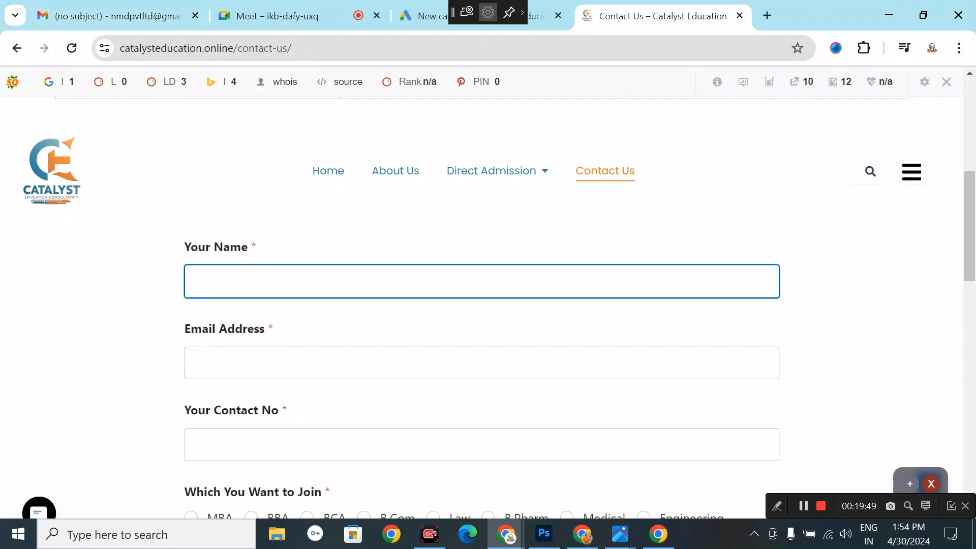
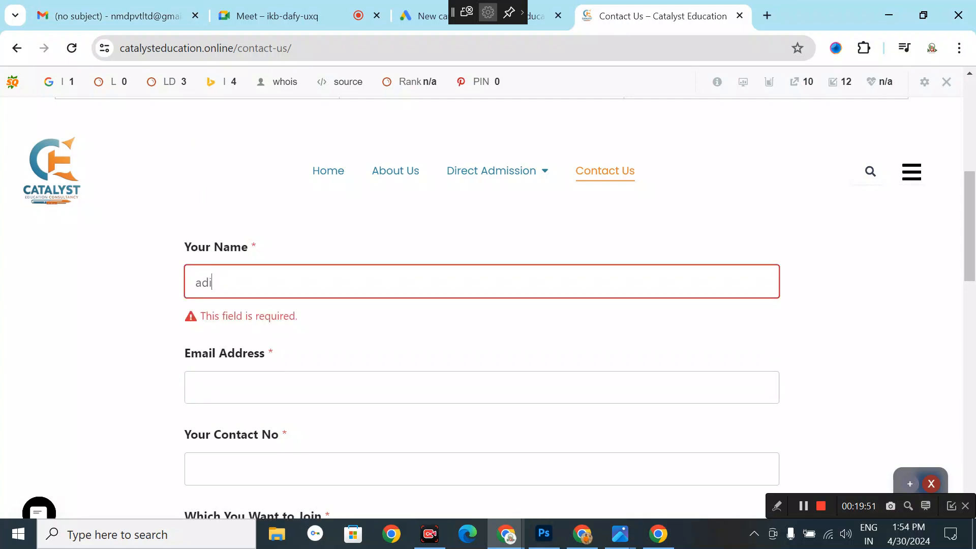
Fill in the e-mail address and contact number fields.
{"action": "left_click", "coordinate": [275, 362]}
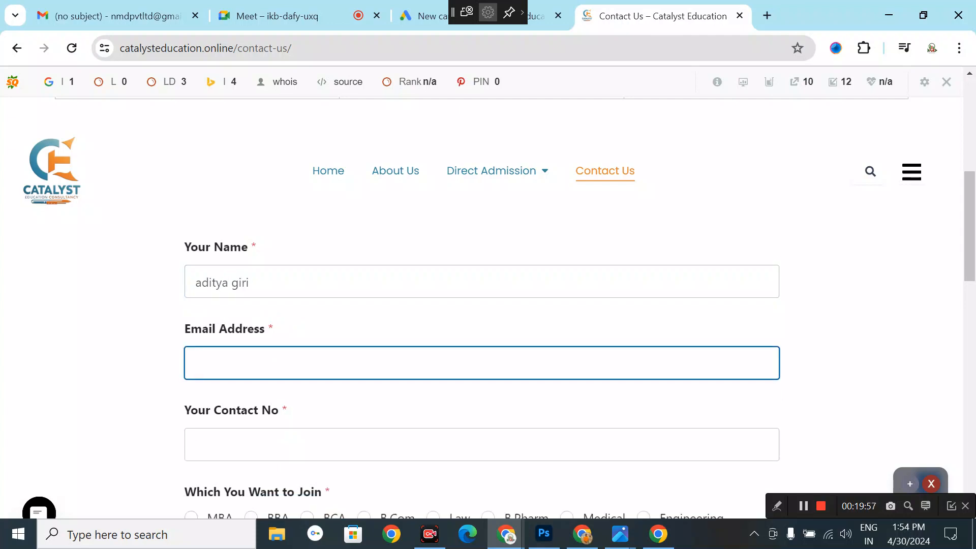
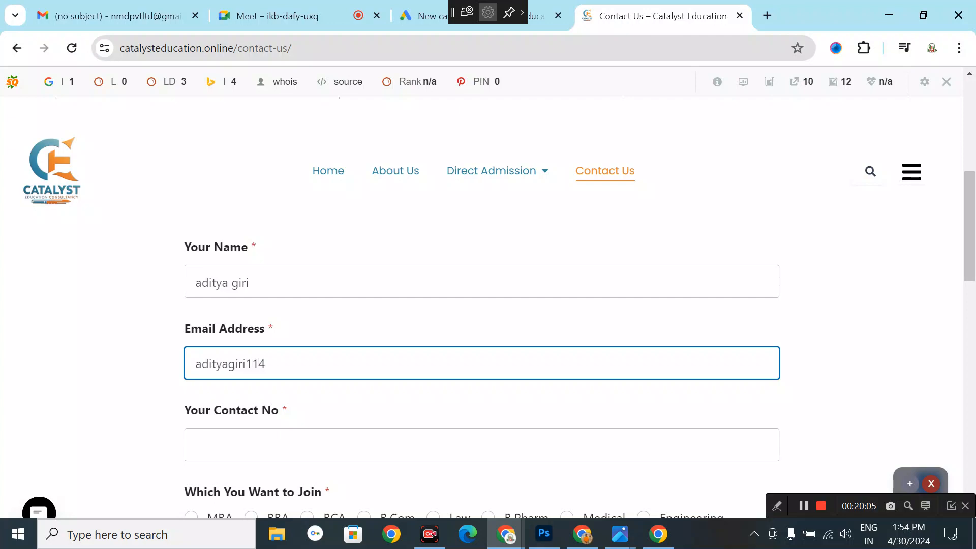
{"action": "left_click", "coordinate": [297, 440]}
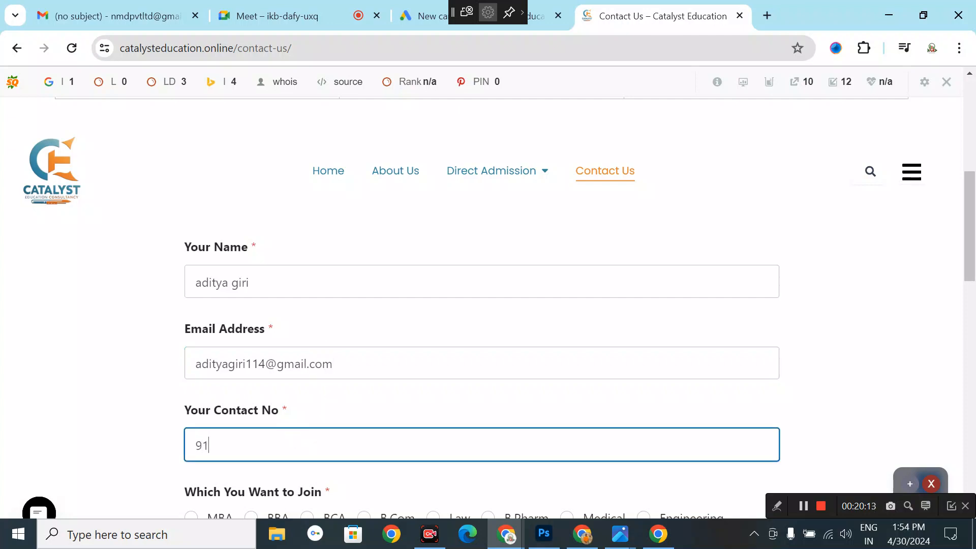
Select Engineering as the course and write the message 'need details'.
{"action": "scroll", "coordinate": [335, 445], "scroll_direction": "down", "scroll_amount": 3}
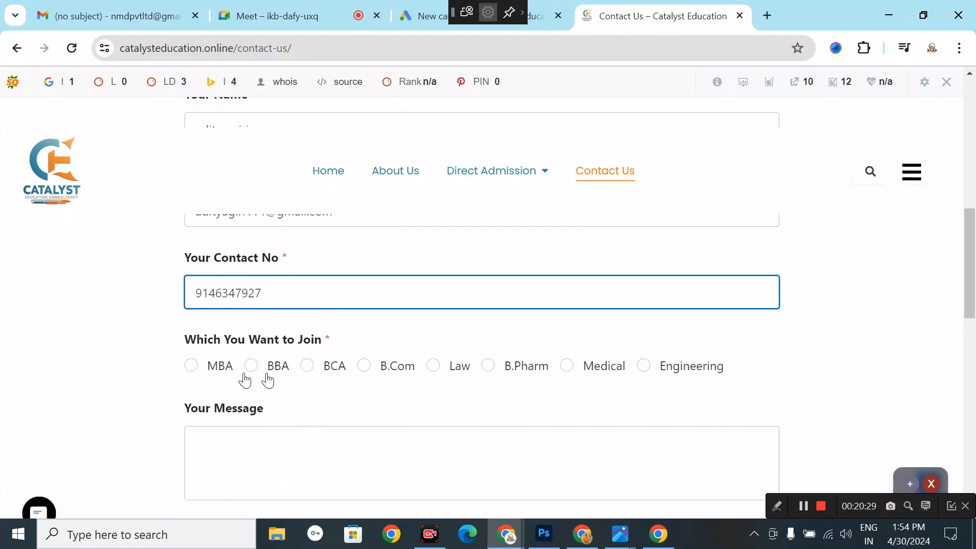
{"action": "left_click", "coordinate": [645, 368]}
{"action": "scroll", "coordinate": [356, 429], "scroll_direction": "down", "scroll_amount": 3}
{"action": "left_click", "coordinate": [262, 300]}
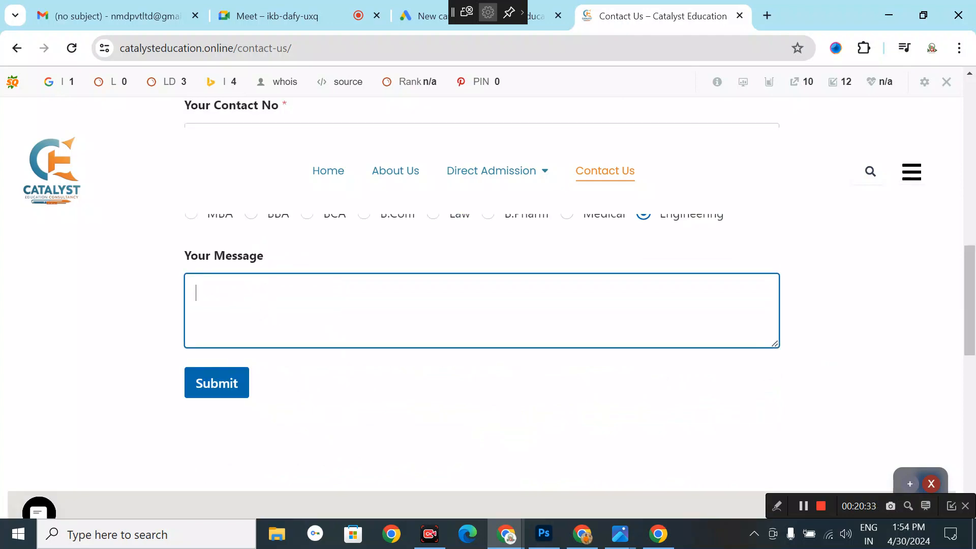
{"action": "type", "text": "nedd"}
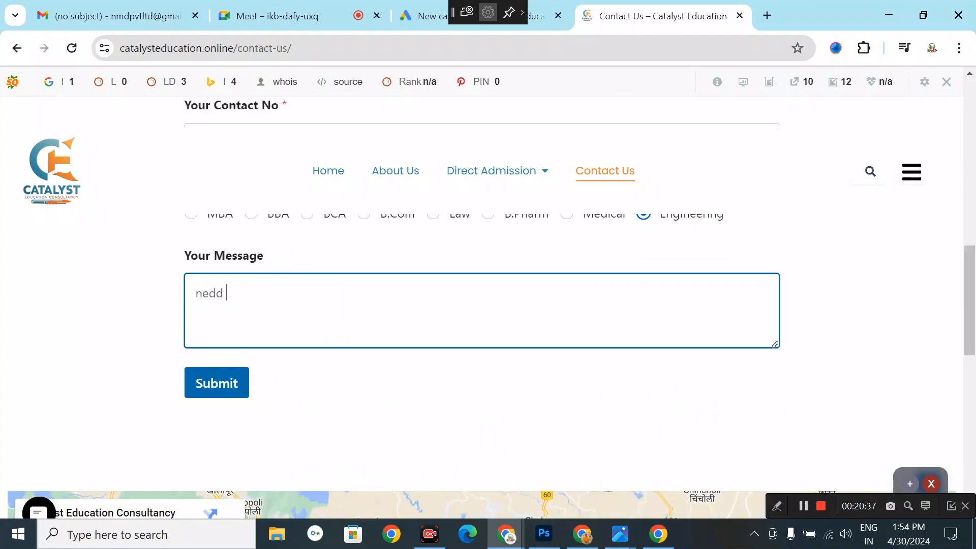
{"action": "key", "text": "BackSpace"}
{"action": "key", "text": "BackSpace"}
{"action": "key", "text": "BackSpace"}
{"action": "type", "text": "ed details"}
{"action": "left_click", "coordinate": [238, 406]}
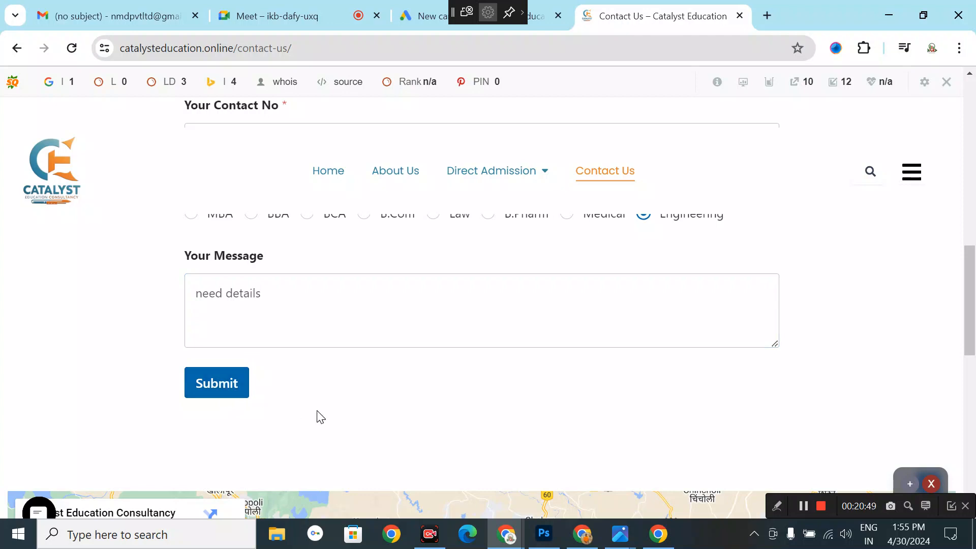
Review and submit the enquiry form.
{"action": "scroll", "coordinate": [319, 416], "scroll_direction": "up", "scroll_amount": 5}
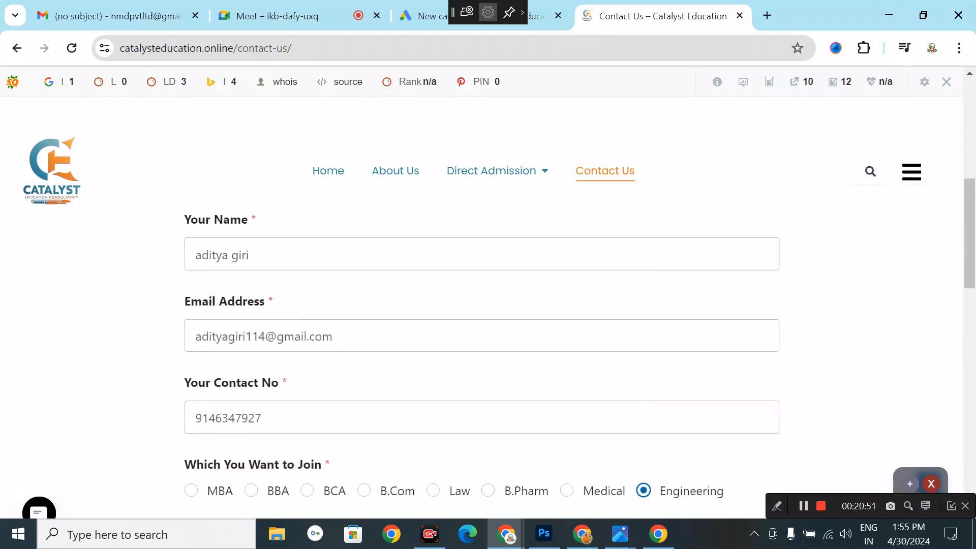
{"action": "scroll", "coordinate": [318, 416], "scroll_direction": "up", "scroll_amount": 3}
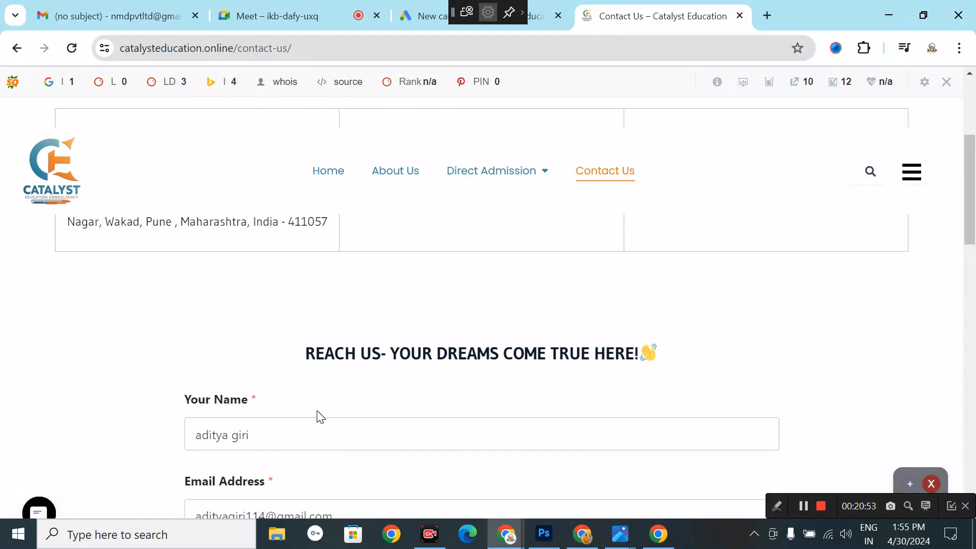
{"action": "scroll", "coordinate": [319, 416], "scroll_direction": "down", "scroll_amount": 8}
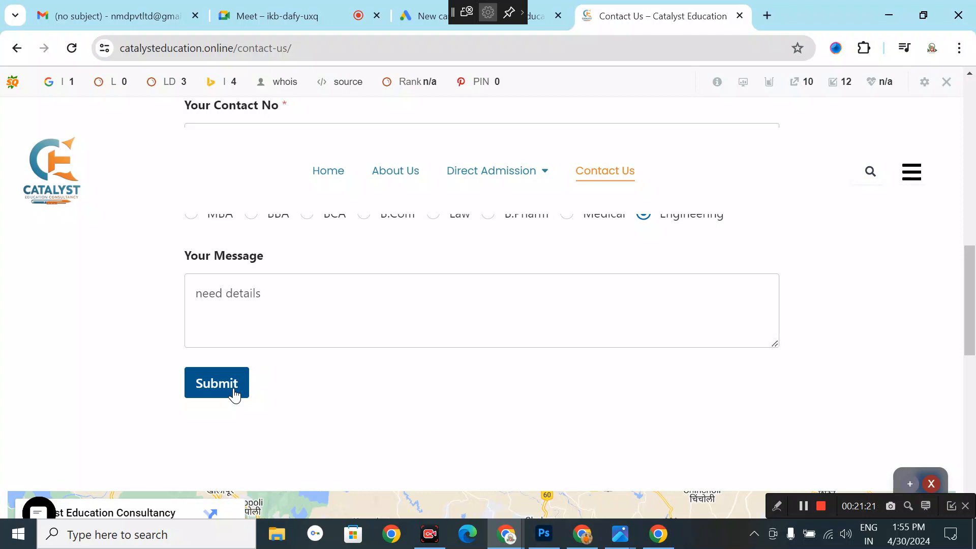
{"action": "scroll", "coordinate": [341, 385], "scroll_direction": "up", "scroll_amount": 4}
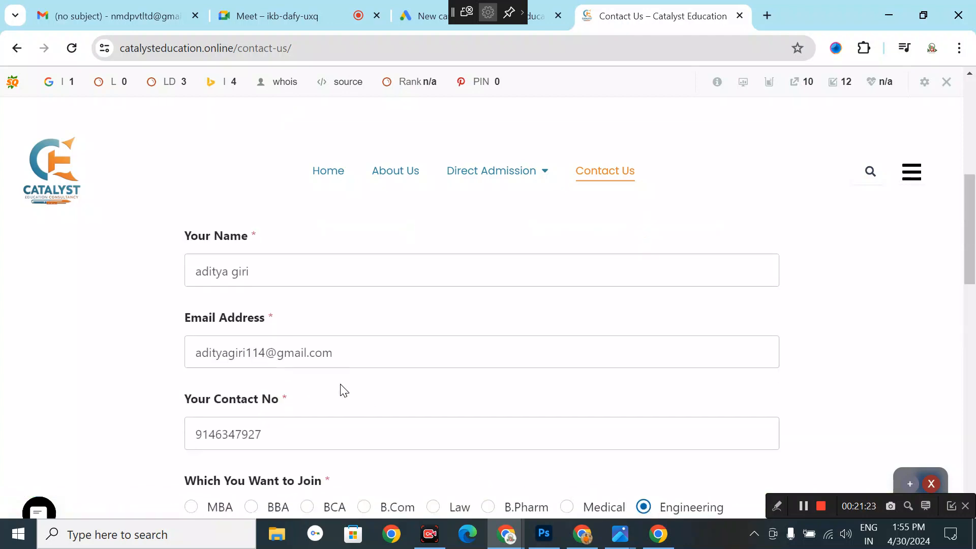
{"action": "scroll", "coordinate": [342, 392], "scroll_direction": "down", "scroll_amount": 3}
{"action": "left_click", "coordinate": [192, 465]}
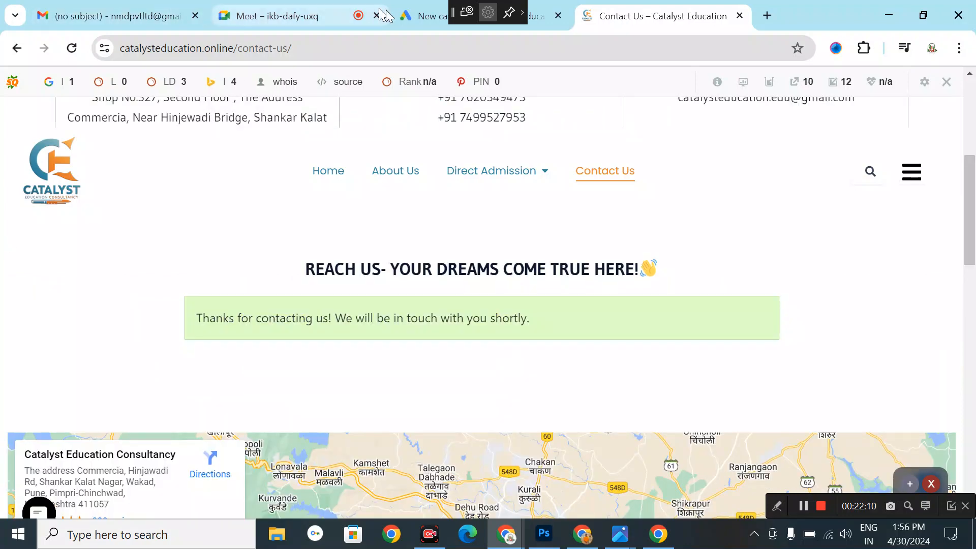
Check the Google Ads tab, then return to the Catalyst site's Direct Admission menu.
{"action": "left_click", "coordinate": [428, 11]}
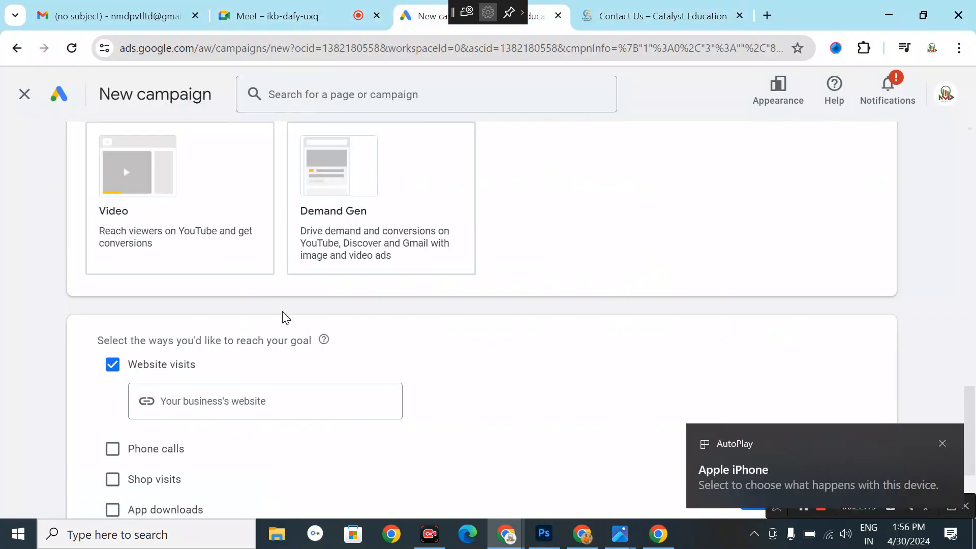
{"action": "left_click", "coordinate": [650, 19]}
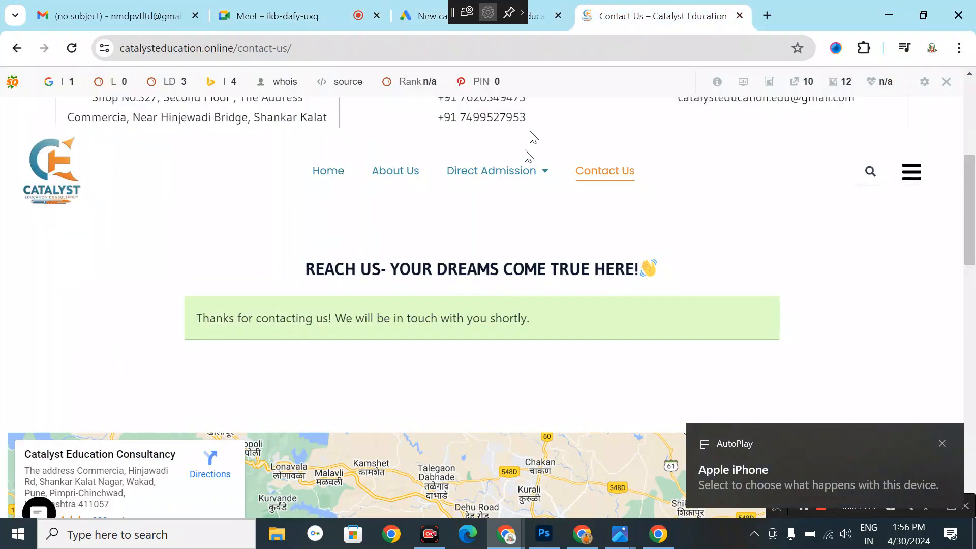
{"action": "left_click", "coordinate": [489, 182]}
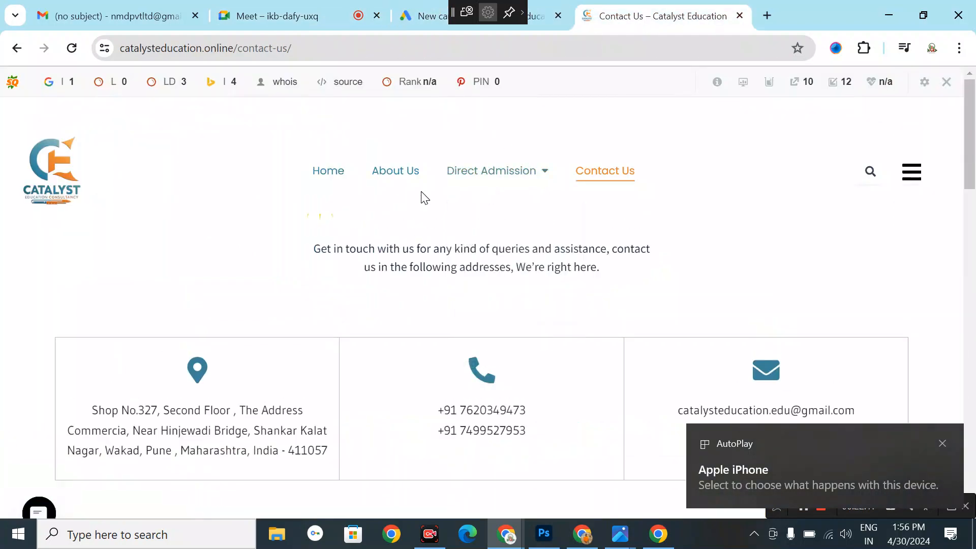
Open the Direct Admission To Engineering page headed 'Top Engineering Colleges In India'.
{"action": "mouse_move", "coordinate": [529, 181]}
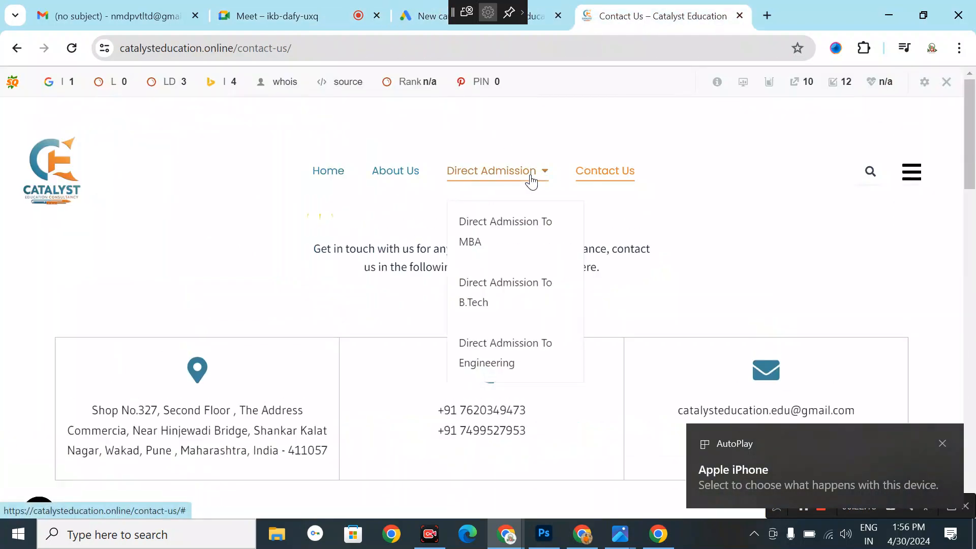
{"action": "left_click", "coordinate": [475, 357]}
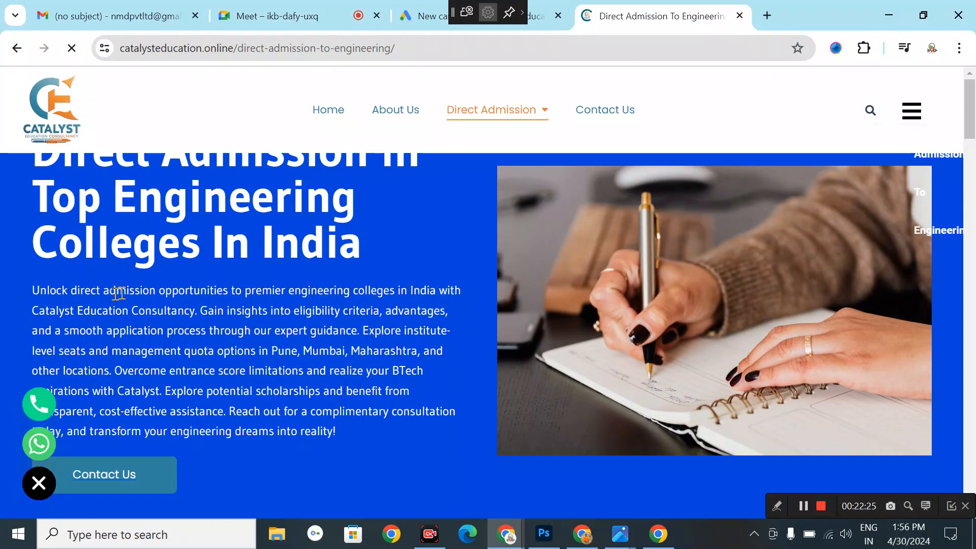
{"action": "left_click_drag", "start_coordinate": [362, 246], "coordinate": [47, 185]}
{"action": "left_click", "coordinate": [378, 258]}
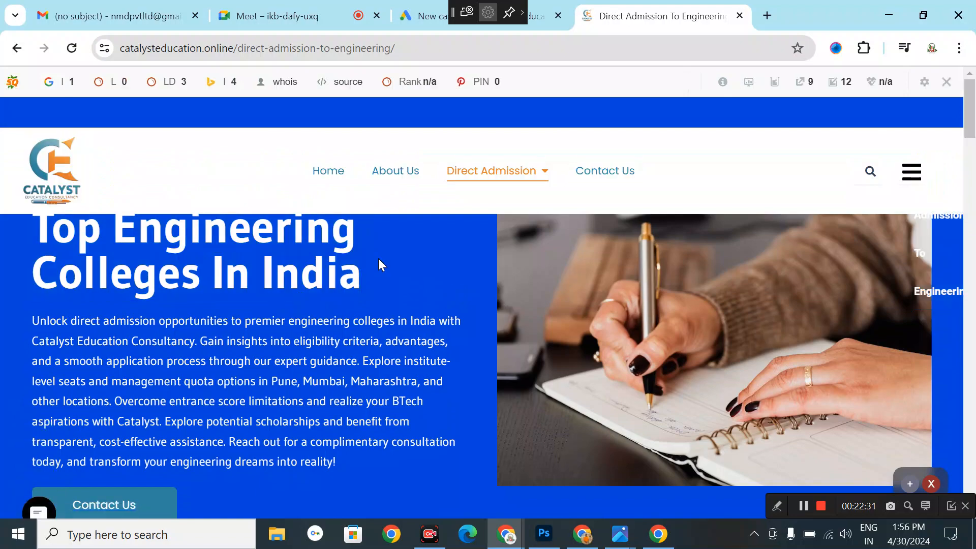
Scroll the engineering page, then select its full web address in the address bar.
{"action": "scroll", "coordinate": [356, 282], "scroll_direction": "down", "scroll_amount": 4}
{"action": "scroll", "coordinate": [356, 282], "scroll_direction": "up", "scroll_amount": 4}
{"action": "scroll", "coordinate": [356, 282], "scroll_direction": "down", "scroll_amount": 4}
{"action": "scroll", "coordinate": [482, 366], "scroll_direction": "up", "scroll_amount": 4}
{"action": "scroll", "coordinate": [434, 263], "scroll_direction": "down", "scroll_amount": 4}
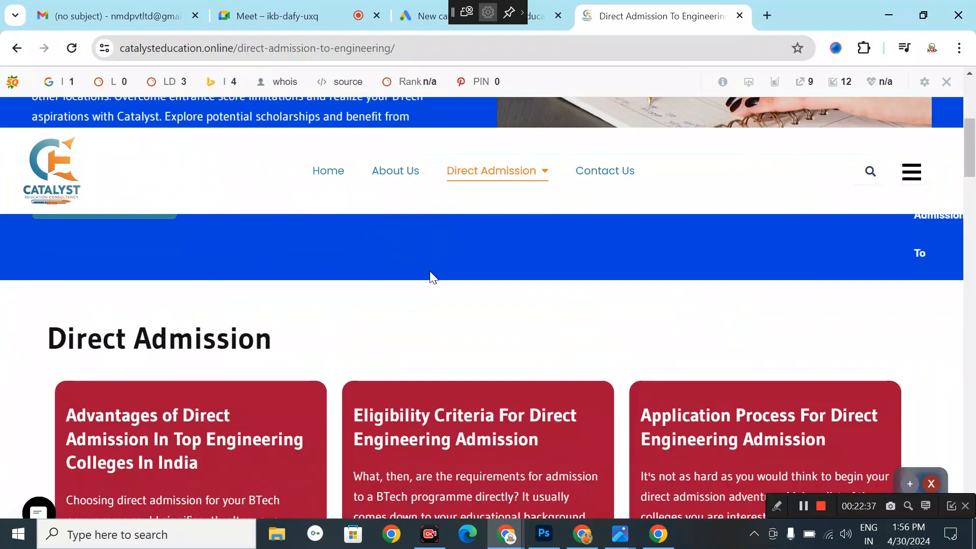
{"action": "scroll", "coordinate": [430, 268], "scroll_direction": "up", "scroll_amount": 4}
{"action": "scroll", "coordinate": [430, 267], "scroll_direction": "down", "scroll_amount": 15}
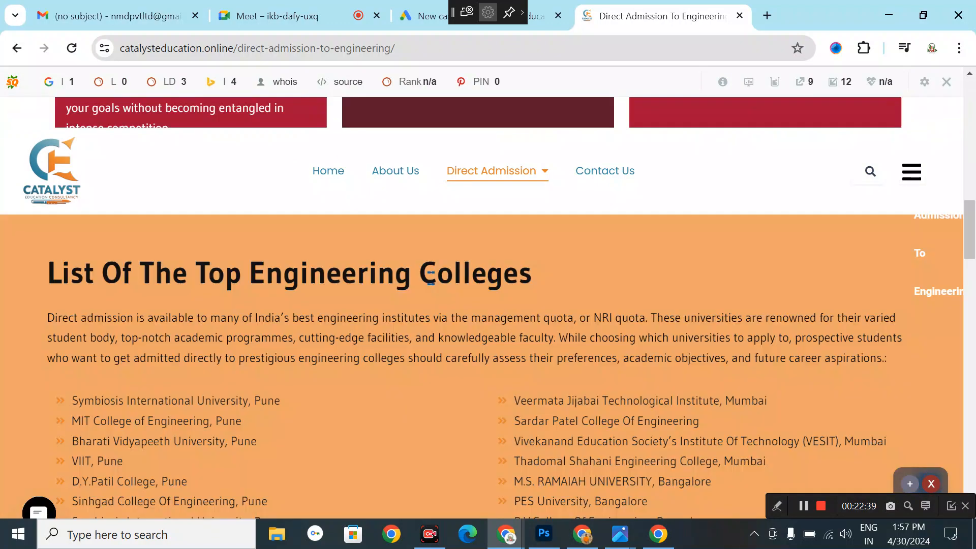
{"action": "scroll", "coordinate": [432, 281], "scroll_direction": "up", "scroll_amount": 15}
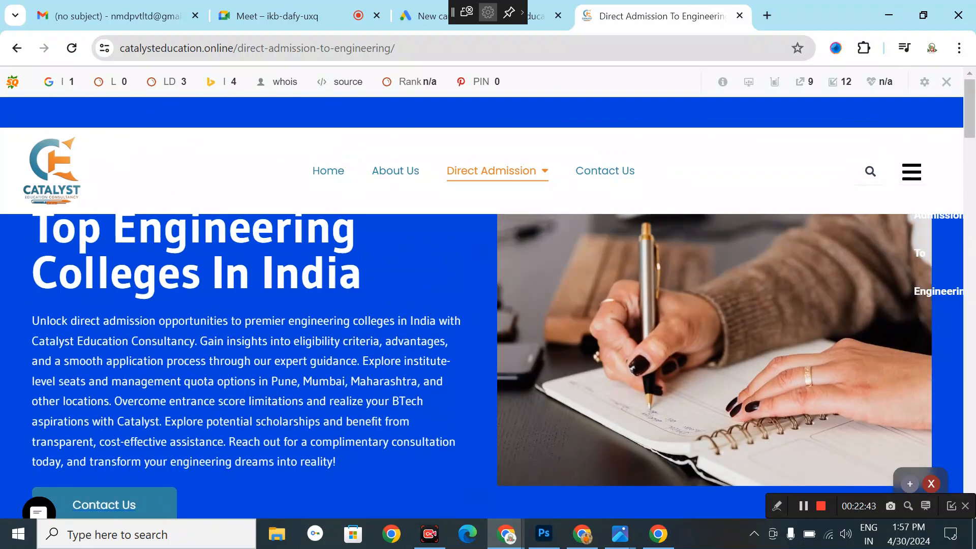
{"action": "left_click_drag", "start_coordinate": [375, 280], "coordinate": [60, 277]}
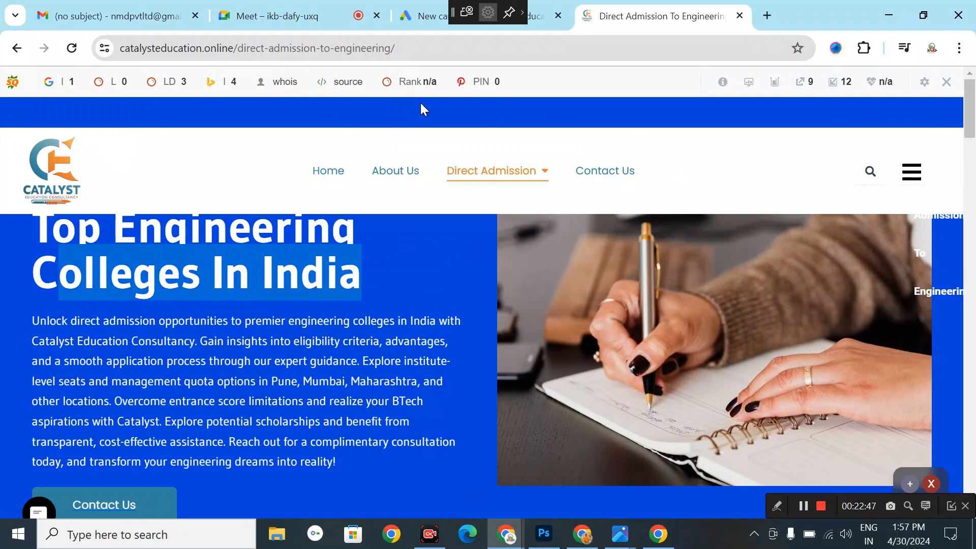
{"action": "left_click", "coordinate": [401, 49]}
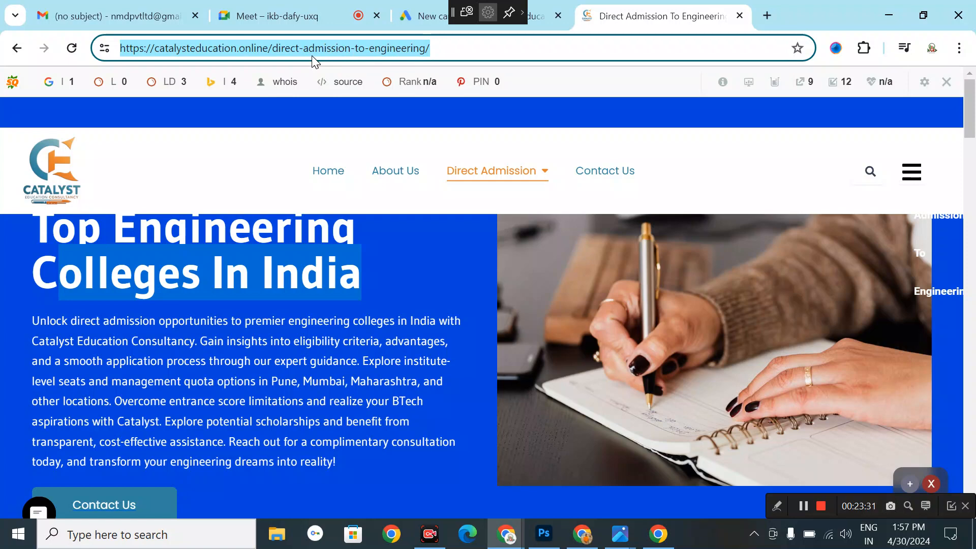
Paste the engineering page URL into the campaign's business website field.
{"action": "left_click", "coordinate": [405, 18]}
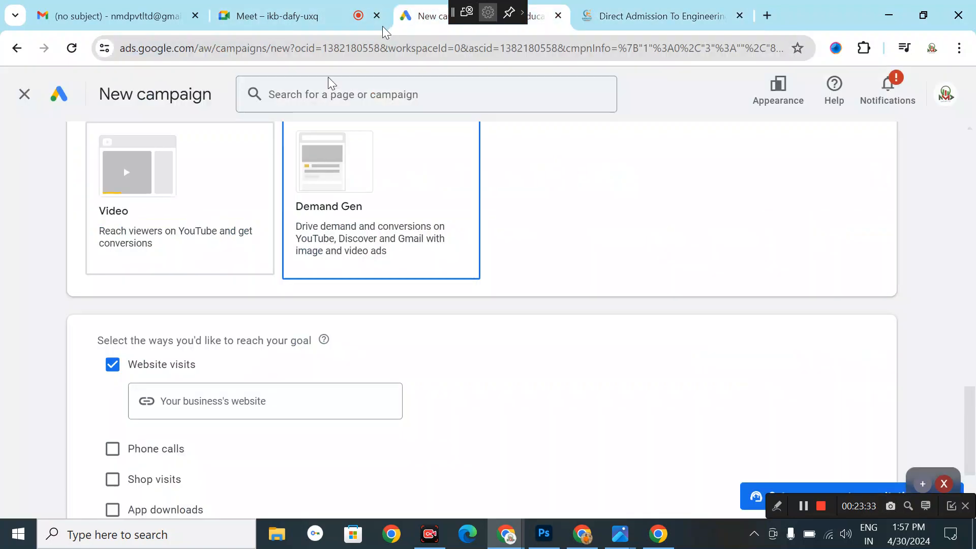
{"action": "left_click", "coordinate": [232, 405]}
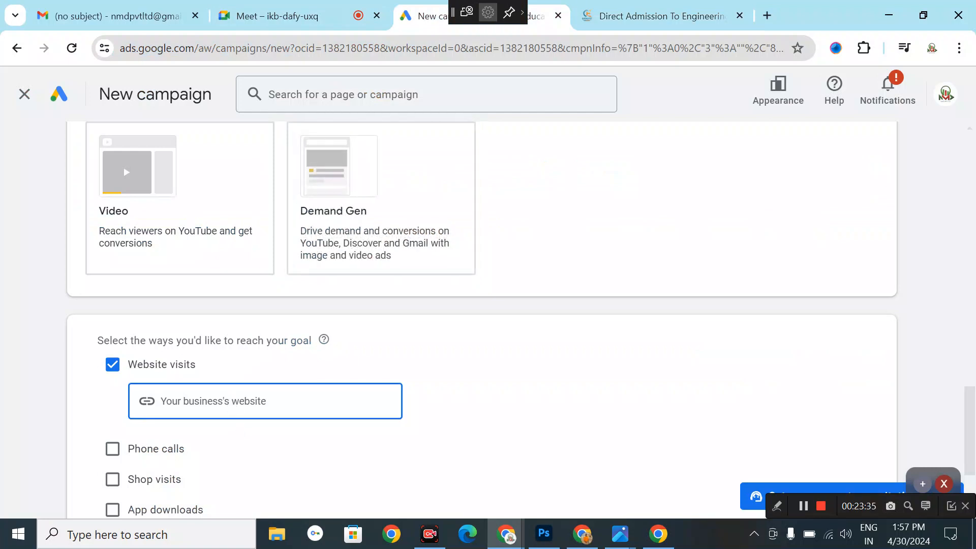
{"action": "type", "text": "steducation.online/direct-admission-to-engineering/"}
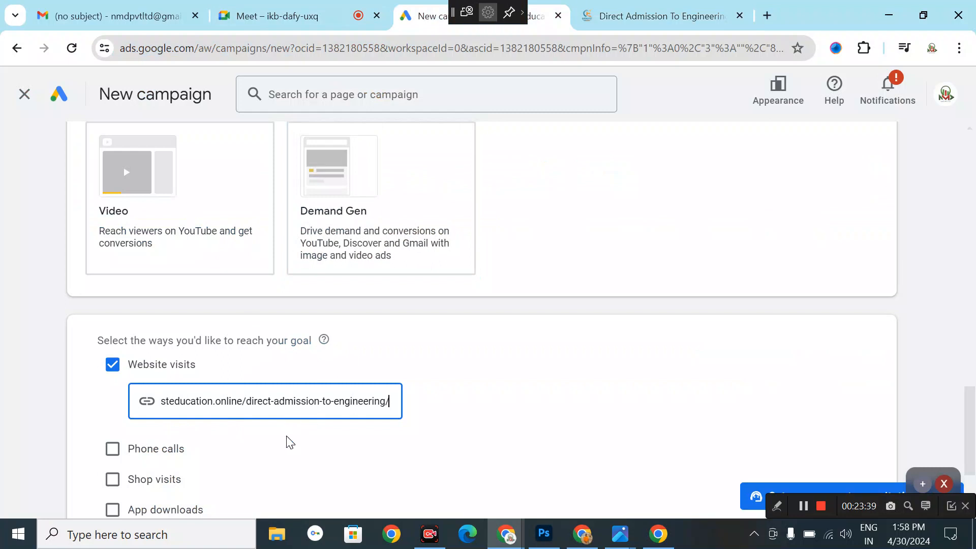
{"action": "scroll", "coordinate": [286, 442], "scroll_direction": "down", "scroll_amount": 2}
Tick Phone calls and set the phone number country to India.
{"action": "left_click", "coordinate": [112, 373]}
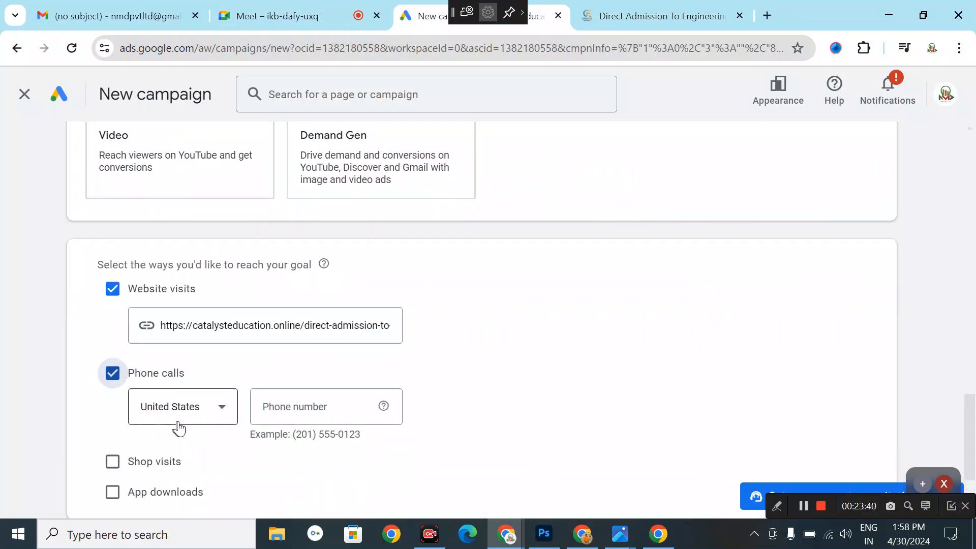
{"action": "left_click", "coordinate": [214, 420]}
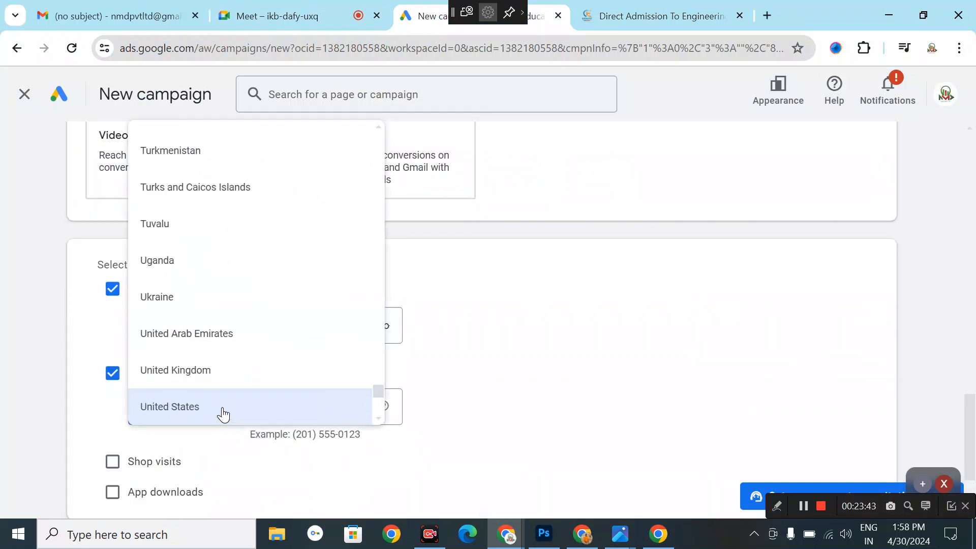
{"action": "scroll", "coordinate": [223, 414], "scroll_direction": "down", "scroll_amount": 5}
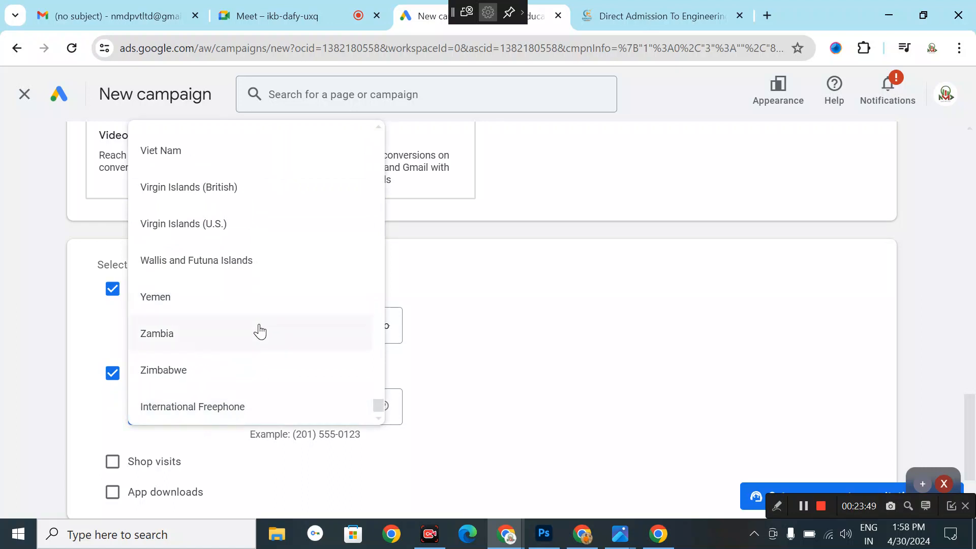
{"action": "scroll", "coordinate": [260, 332], "scroll_direction": "up", "scroll_amount": 20}
{"action": "scroll", "coordinate": [280, 336], "scroll_direction": "up", "scroll_amount": 2}
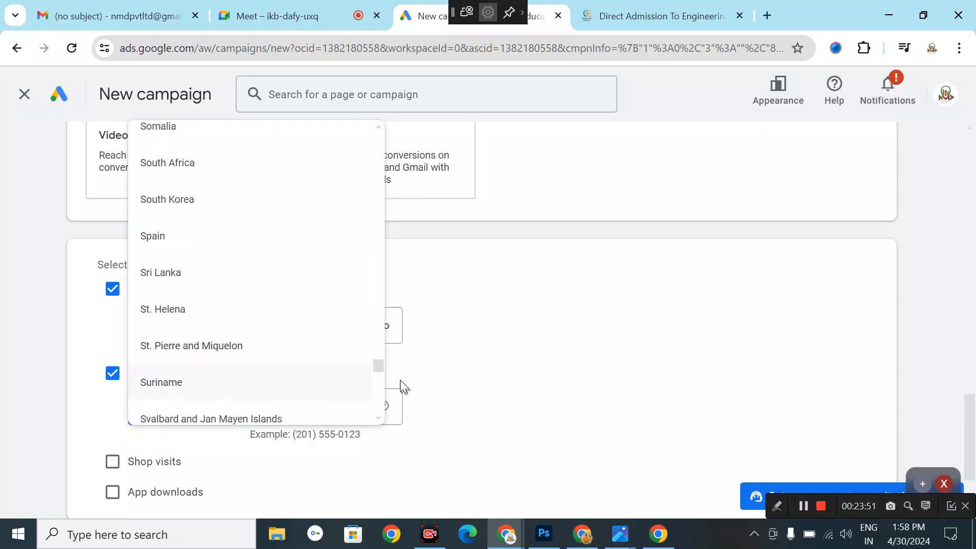
{"action": "left_click_drag", "start_coordinate": [381, 363], "coordinate": [359, 262]}
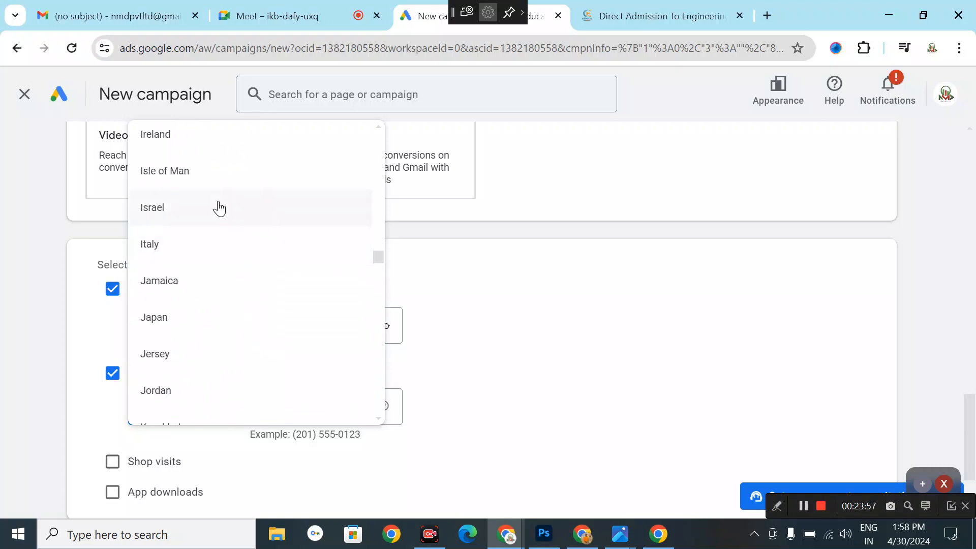
{"action": "scroll", "coordinate": [191, 299], "scroll_direction": "up", "scroll_amount": 3}
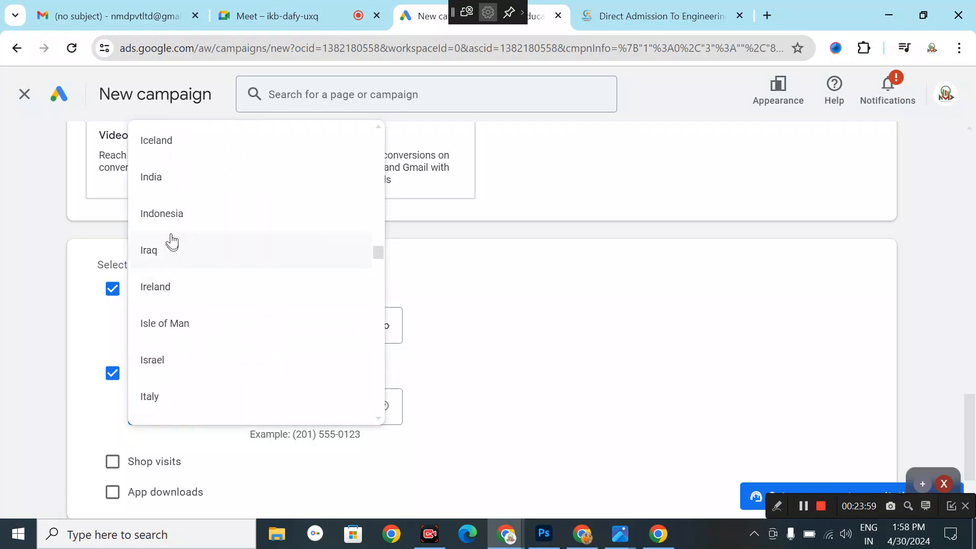
{"action": "left_click", "coordinate": [171, 177]}
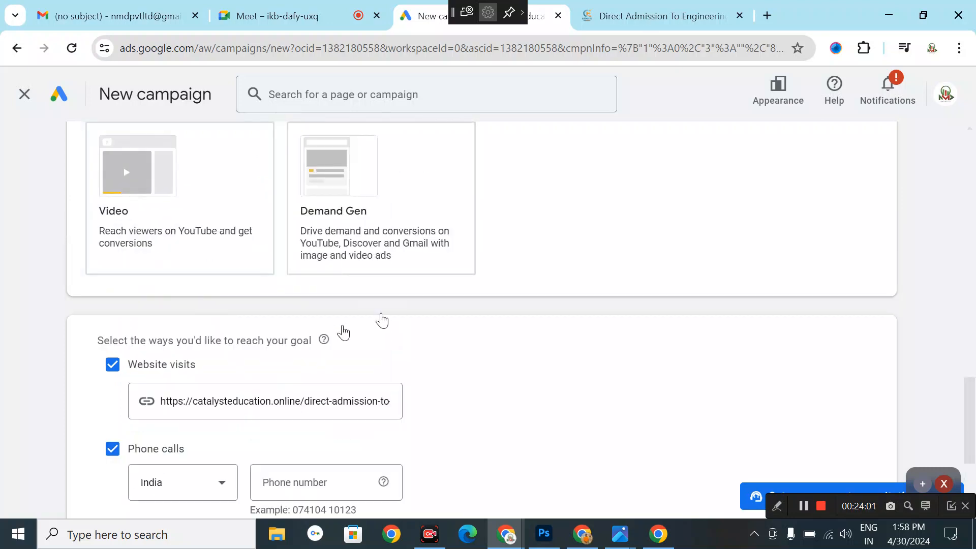
{"action": "scroll", "coordinate": [382, 325], "scroll_direction": "down", "scroll_amount": 3}
Fill the Phone calls goal with the +91 number copied from the site's Contact Us page.
{"action": "left_click", "coordinate": [311, 329]}
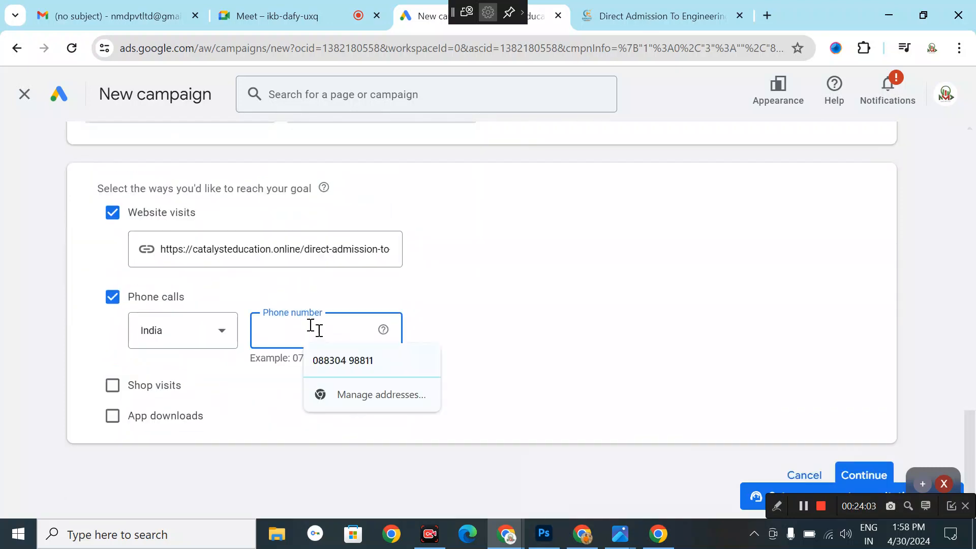
{"action": "type", "text": "76"}
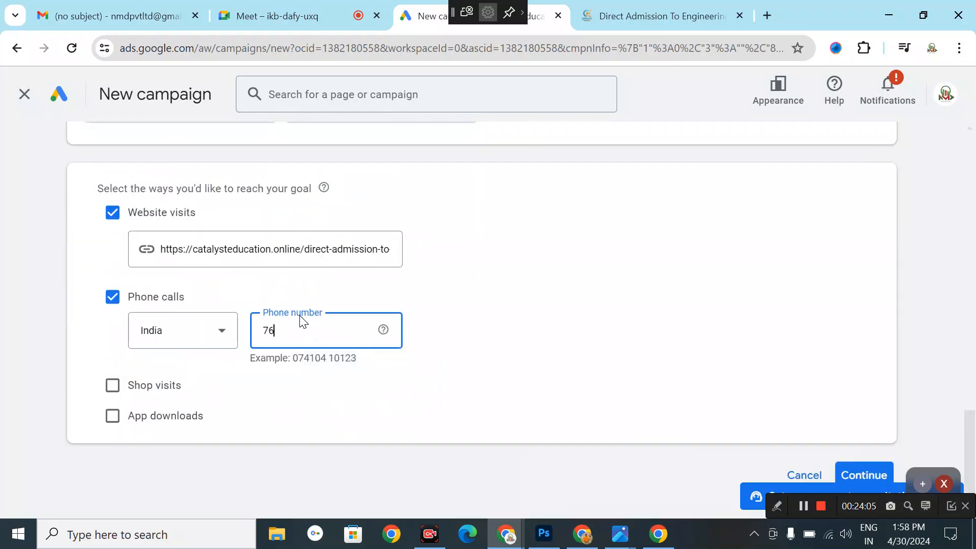
{"action": "left_click", "coordinate": [650, 15]}
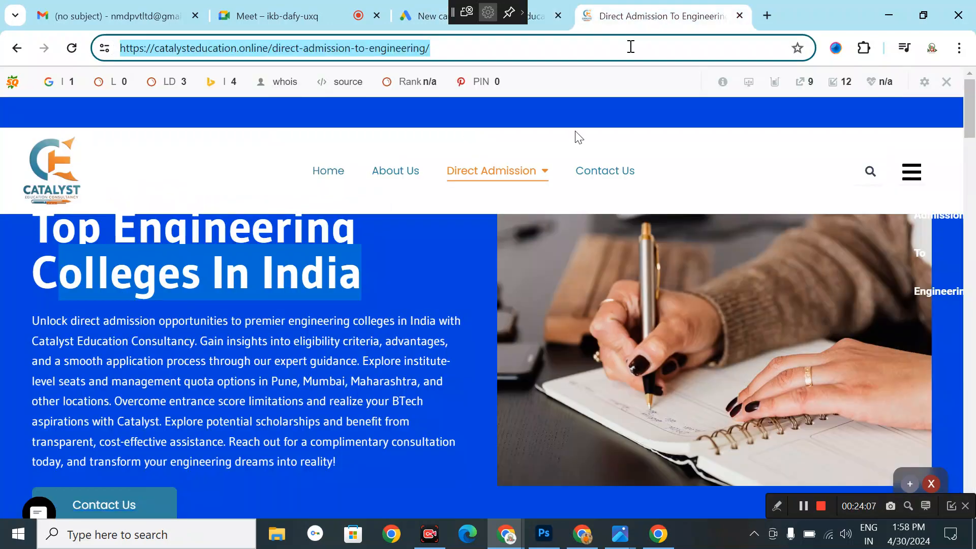
{"action": "scroll", "coordinate": [236, 375], "scroll_direction": "down", "scroll_amount": 5}
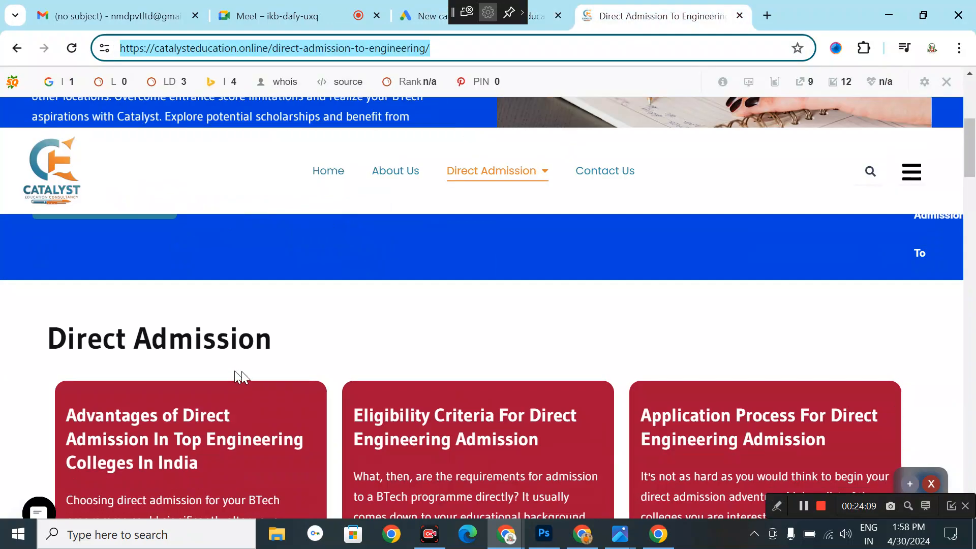
{"action": "scroll", "coordinate": [242, 377], "scroll_direction": "up", "scroll_amount": 5}
{"action": "left_click", "coordinate": [103, 432]}
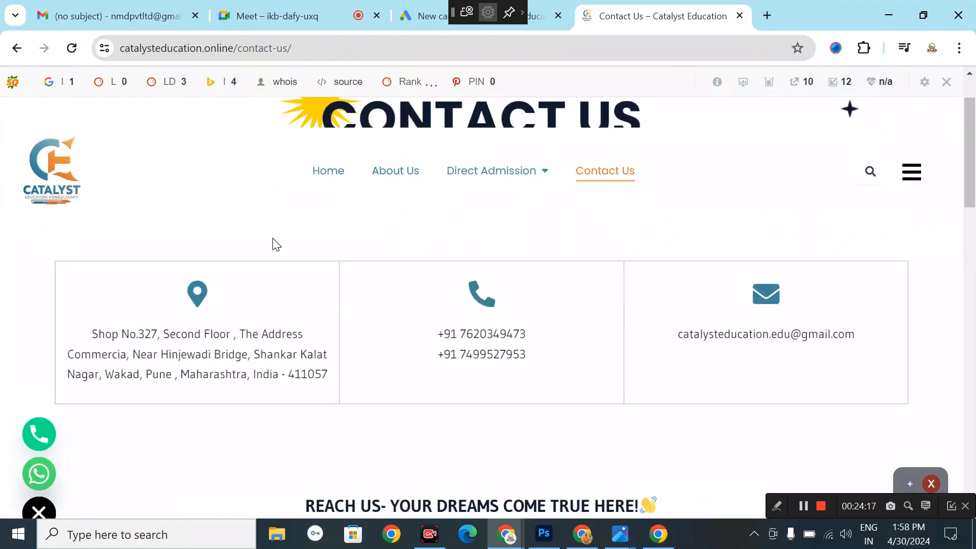
{"action": "left_click_drag", "start_coordinate": [536, 333], "coordinate": [435, 338]}
{"action": "key", "text": "ctrl+c"}
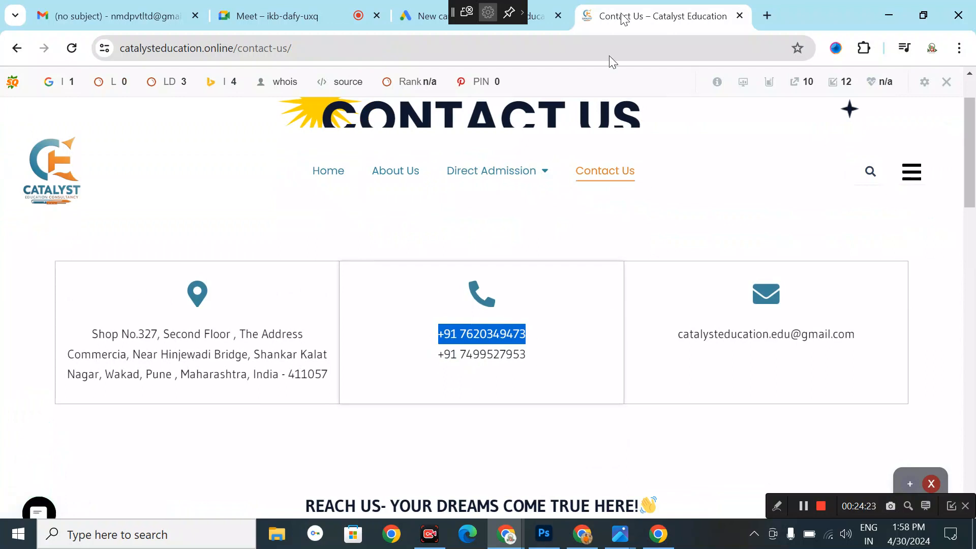
{"action": "left_click", "coordinate": [408, 17]}
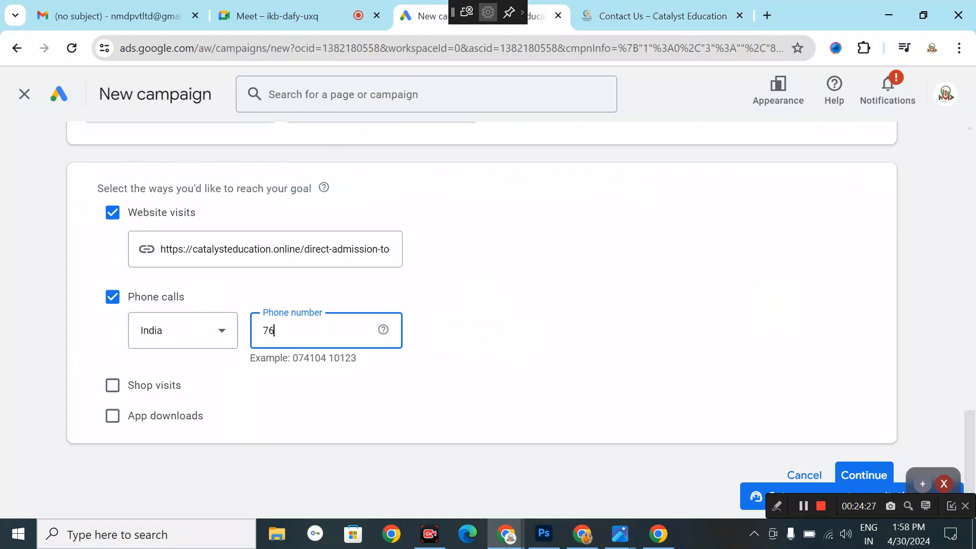
{"action": "key", "text": "ctrl+a"}
{"action": "key", "text": "ctrl+v"}
{"action": "scroll", "coordinate": [604, 320], "scroll_direction": "down", "scroll_amount": 1}
Replace the default campaign name Sales-Search-70 with 'nmd catalyst 30 April 2024'.
{"action": "left_click", "coordinate": [870, 433]}
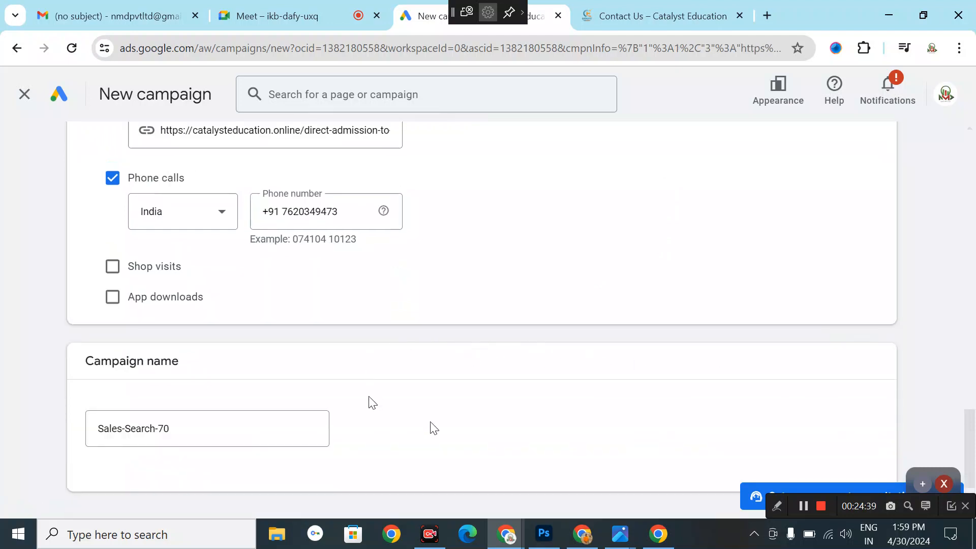
{"action": "left_click", "coordinate": [181, 432]}
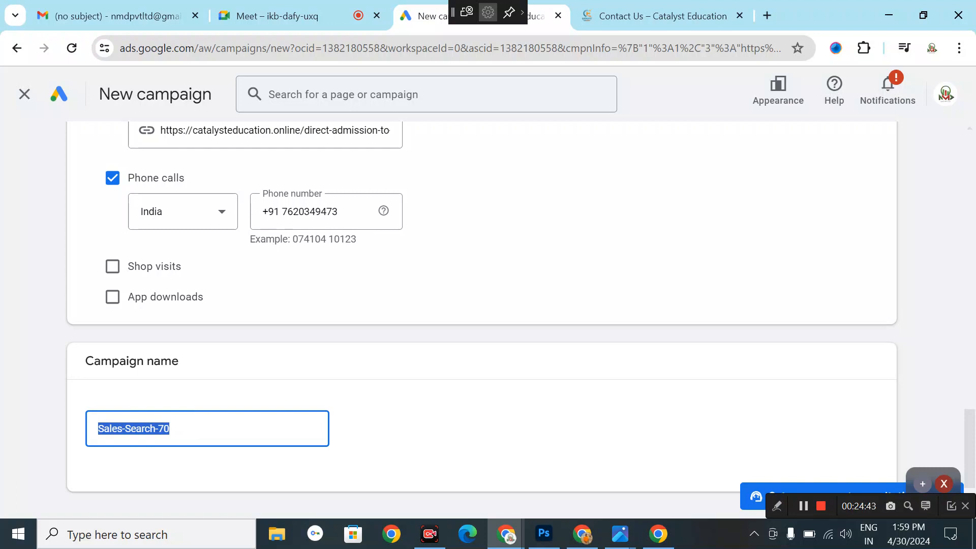
{"action": "key", "text": "BackSpace"}
{"action": "type", "text": "nmd"}
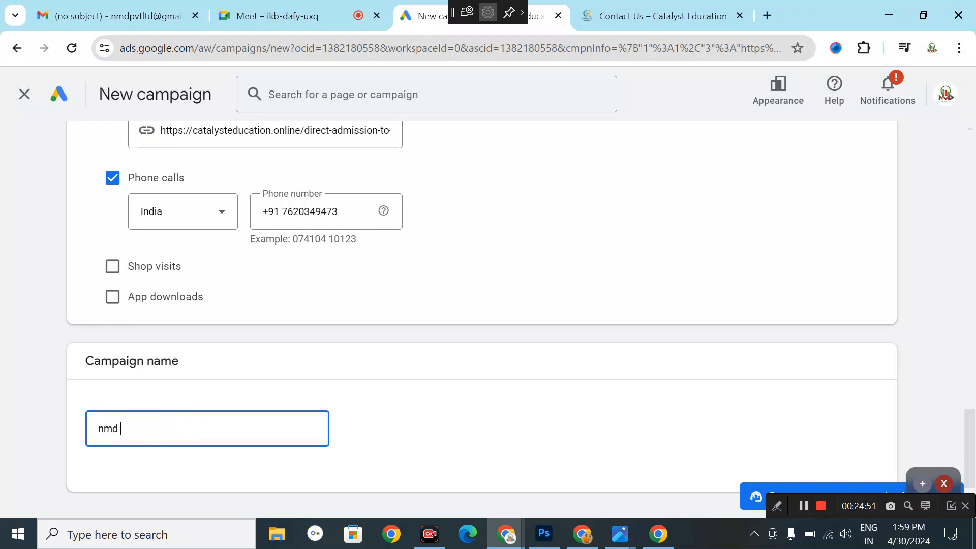
{"action": "type", "text": "catalyst"}
{"action": "type", "text": "30 April "}
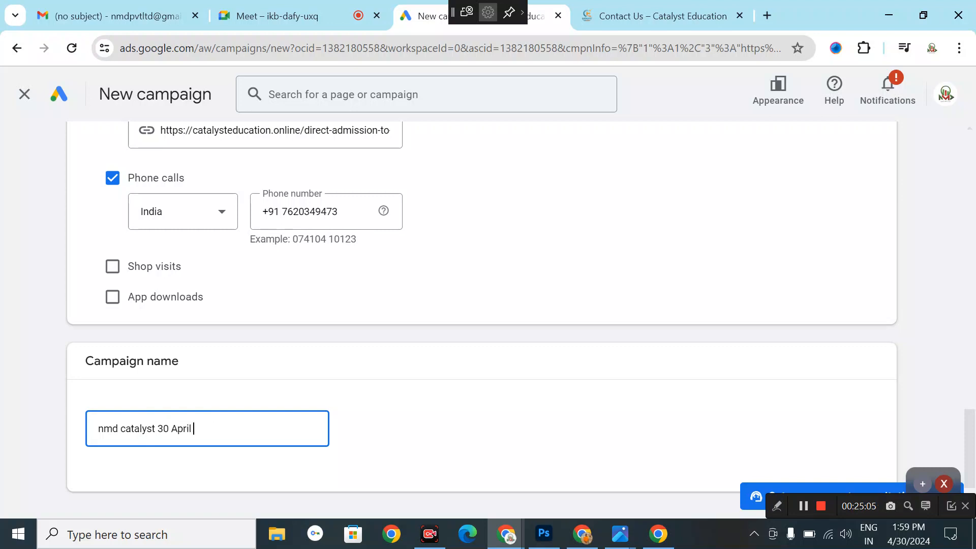
{"action": "type", "text": "2024"}
Continue to the next setup step and start a new campaign instead of a saved draft.
{"action": "scroll", "coordinate": [243, 423], "scroll_direction": "down", "scroll_amount": 2}
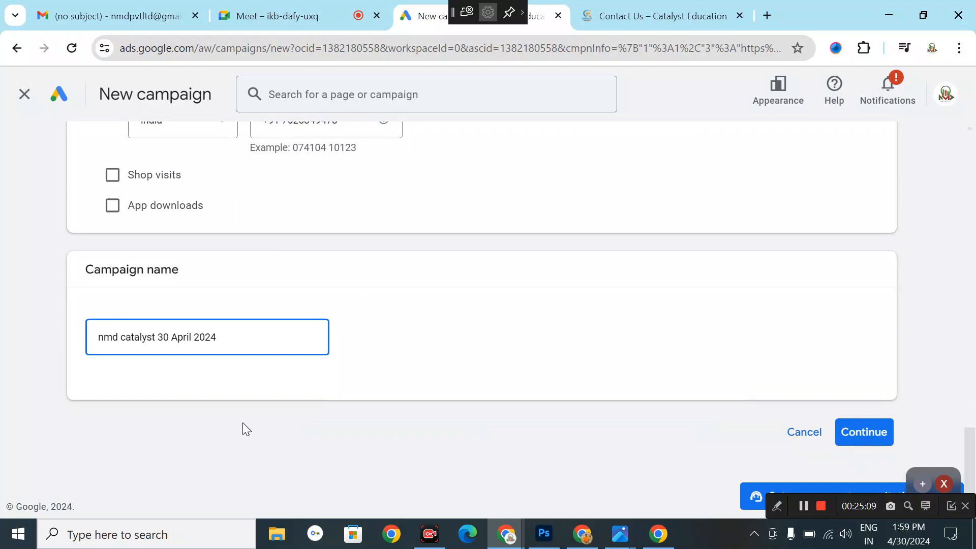
{"action": "left_click", "coordinate": [869, 451]}
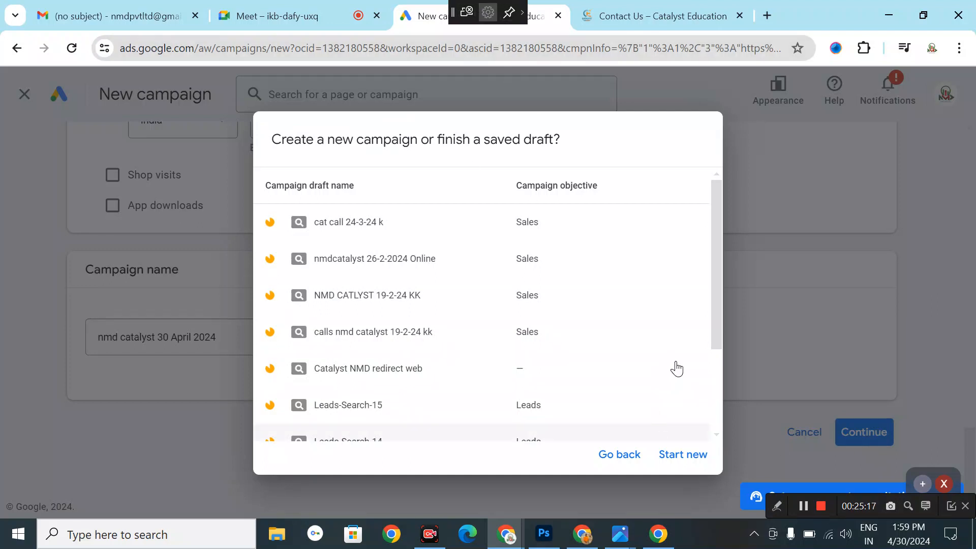
{"action": "scroll", "coordinate": [691, 366], "scroll_direction": "down", "scroll_amount": 3}
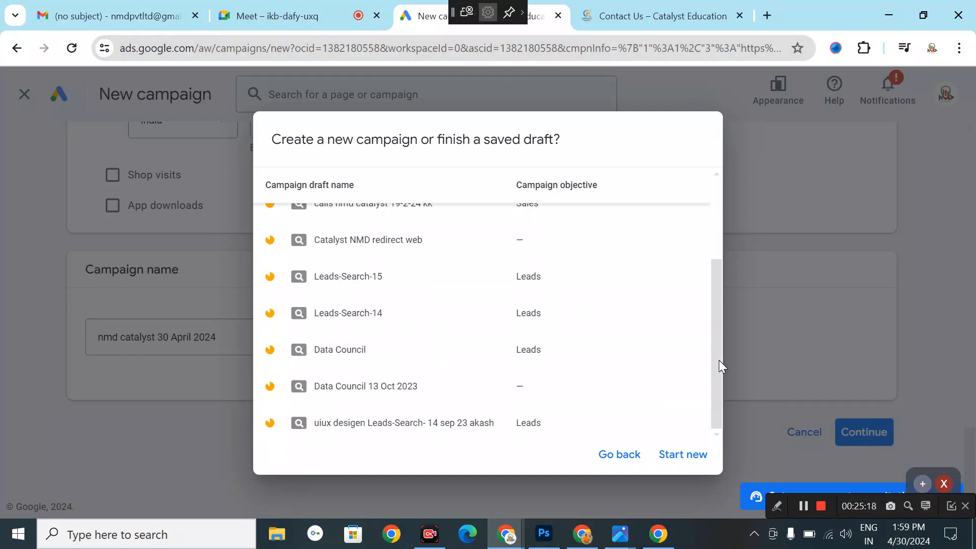
{"action": "left_click", "coordinate": [674, 455]}
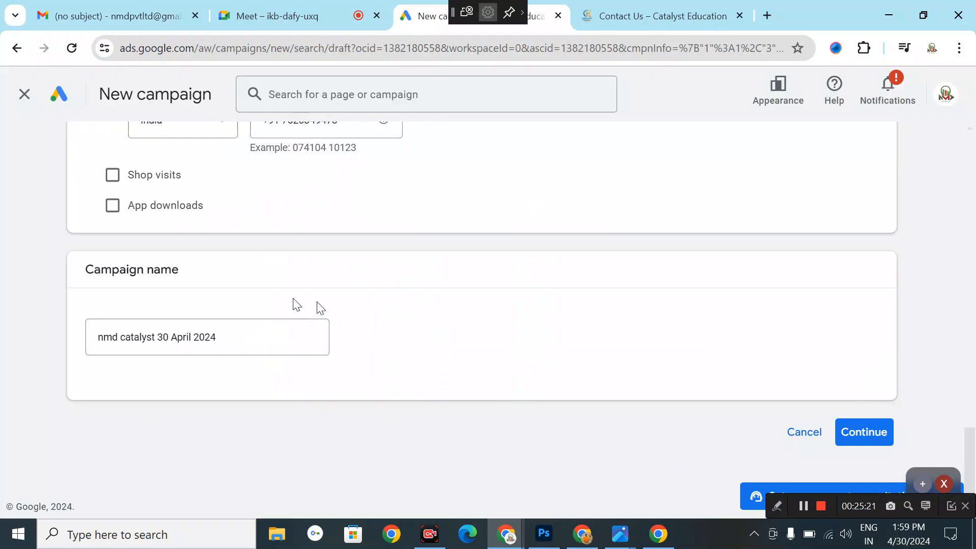
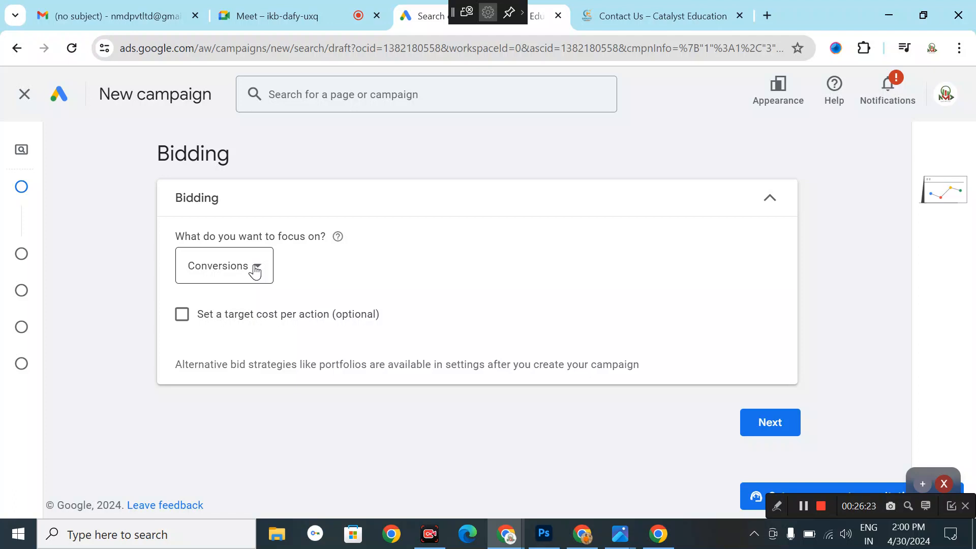
Keep Conversions as the bidding focus so bidding reads Maximise conversions, and collapse the Bidding card.
{"action": "left_click", "coordinate": [255, 271]}
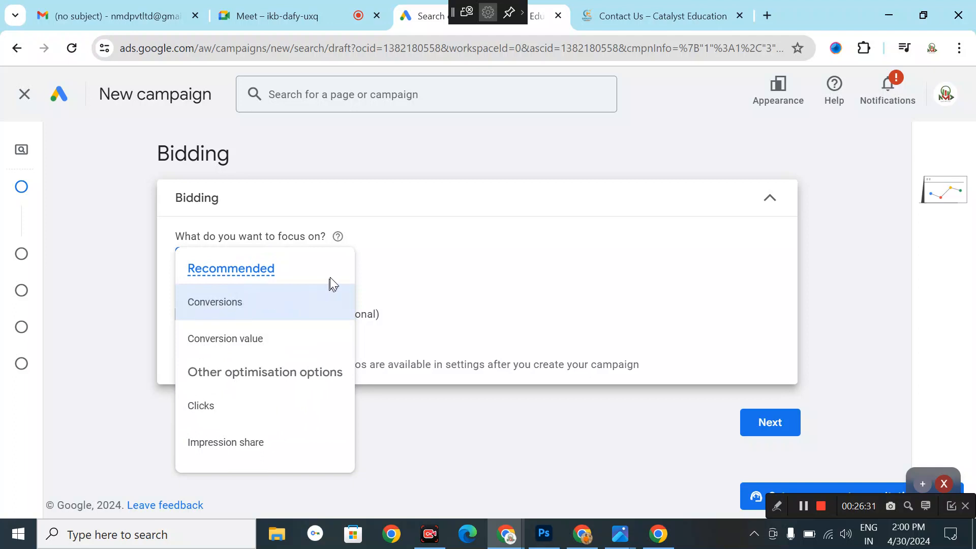
{"action": "left_click", "coordinate": [377, 253]}
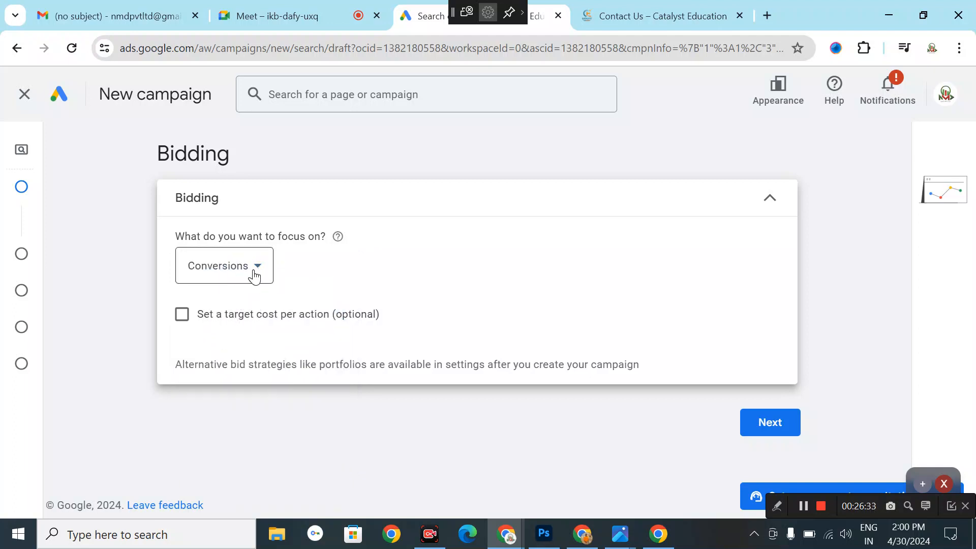
{"action": "left_click", "coordinate": [255, 277]}
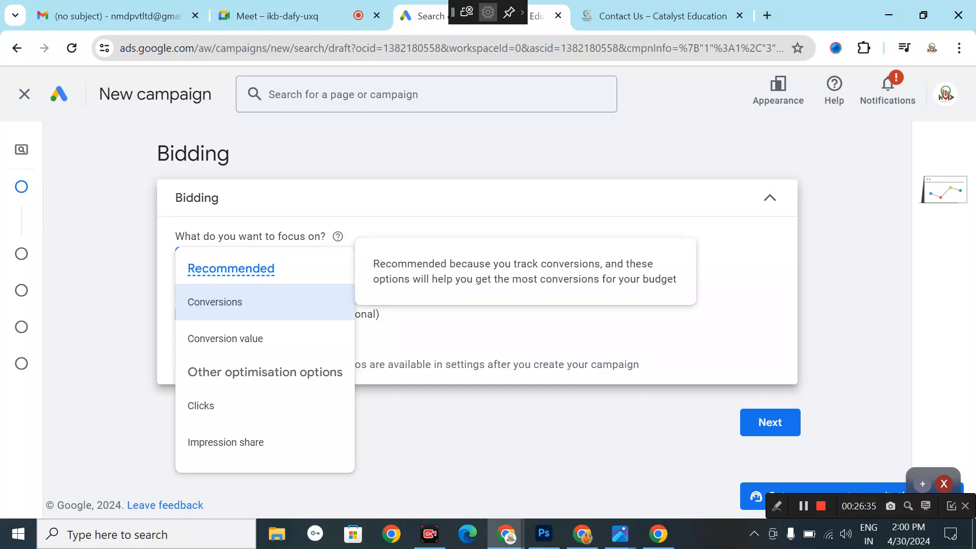
{"action": "left_click", "coordinate": [397, 211]}
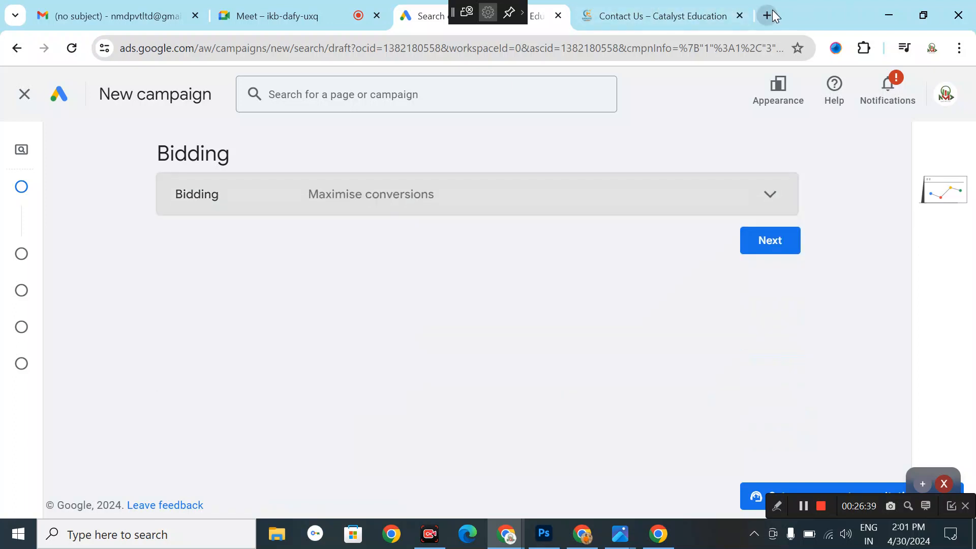
In a new Chrome tab, launch Google Docs from the Google apps launcher.
{"action": "left_click", "coordinate": [767, 15]}
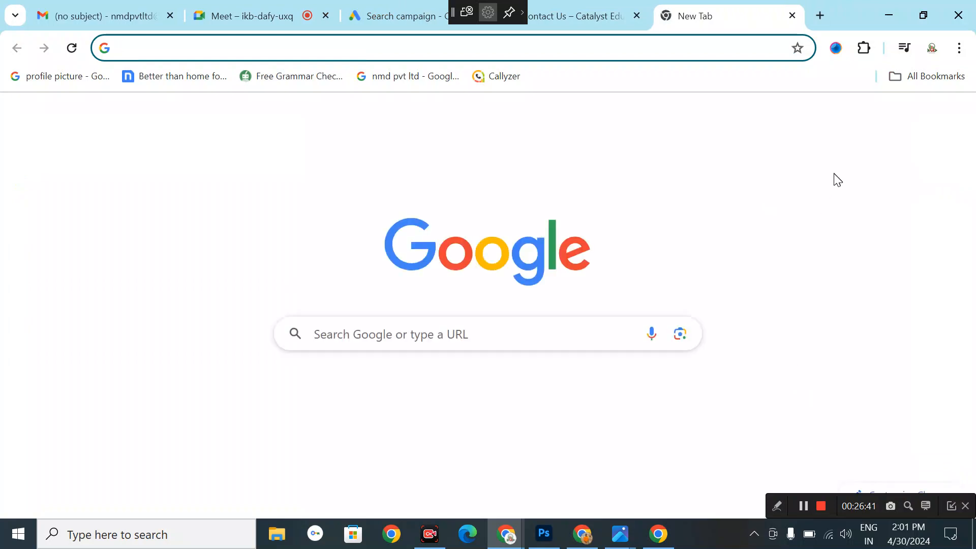
{"action": "left_click", "coordinate": [898, 117]}
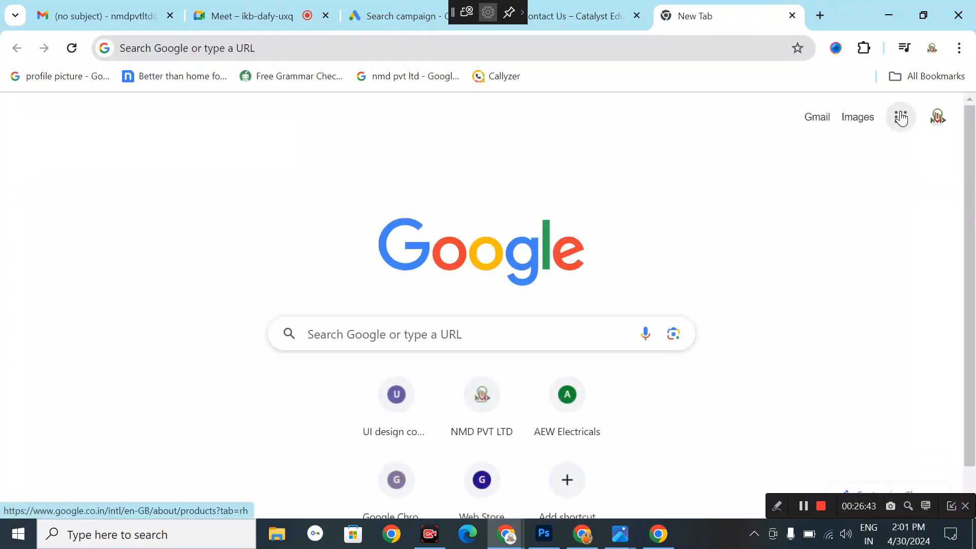
{"action": "scroll", "coordinate": [808, 305], "scroll_direction": "down", "scroll_amount": 5}
{"action": "scroll", "coordinate": [814, 327], "scroll_direction": "up", "scroll_amount": 5}
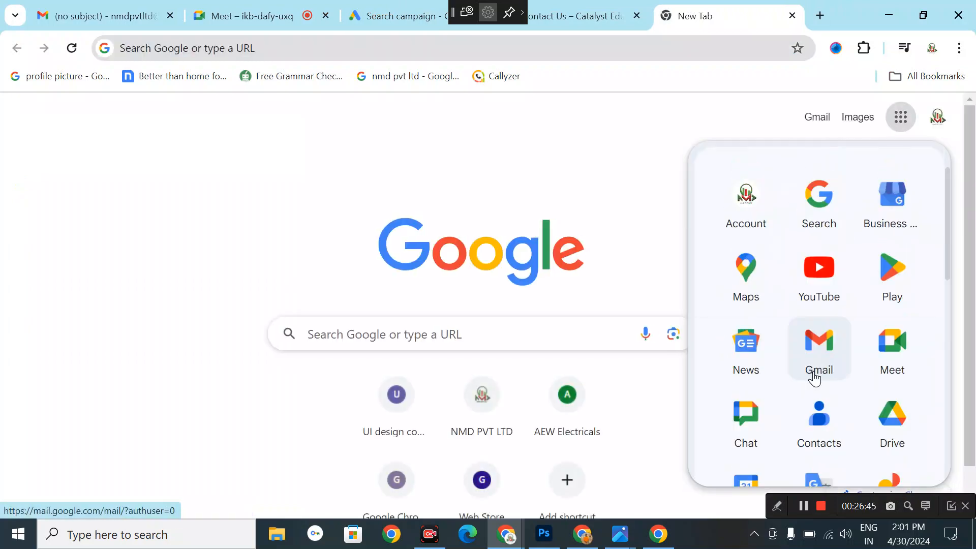
{"action": "scroll", "coordinate": [820, 370], "scroll_direction": "down", "scroll_amount": 5}
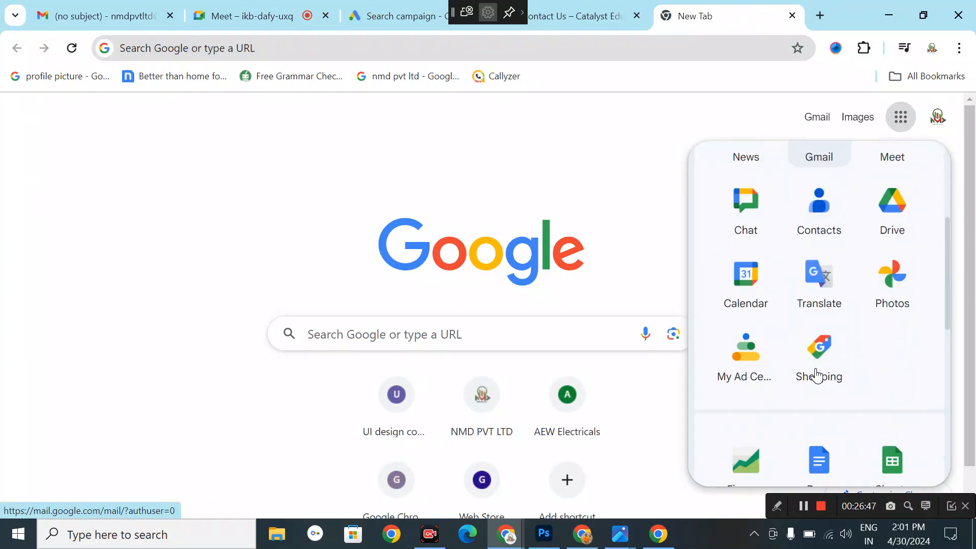
{"action": "scroll", "coordinate": [819, 377], "scroll_direction": "down", "scroll_amount": 3}
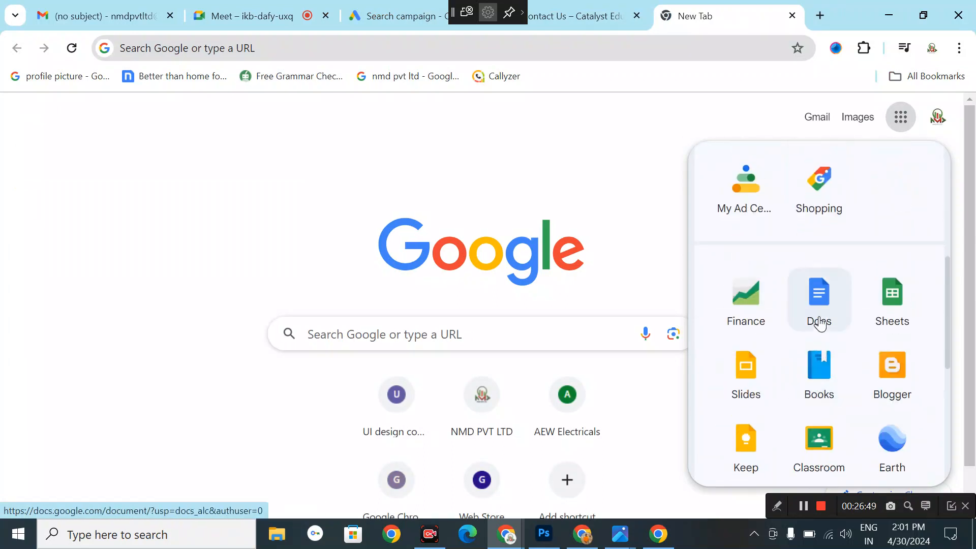
{"action": "left_click", "coordinate": [820, 323]}
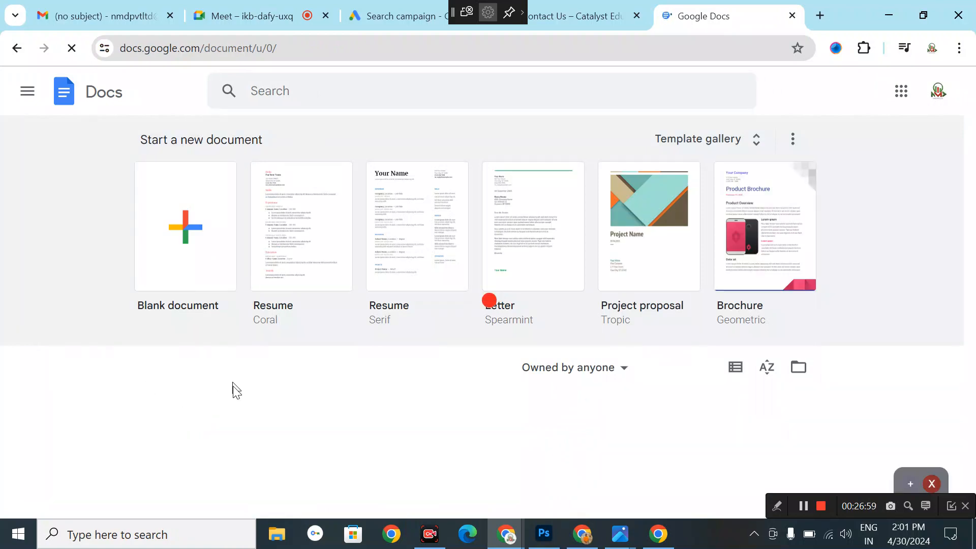
Create a new Blank document from the Docs home page.
{"action": "scroll", "coordinate": [235, 414], "scroll_direction": "down", "scroll_amount": 3}
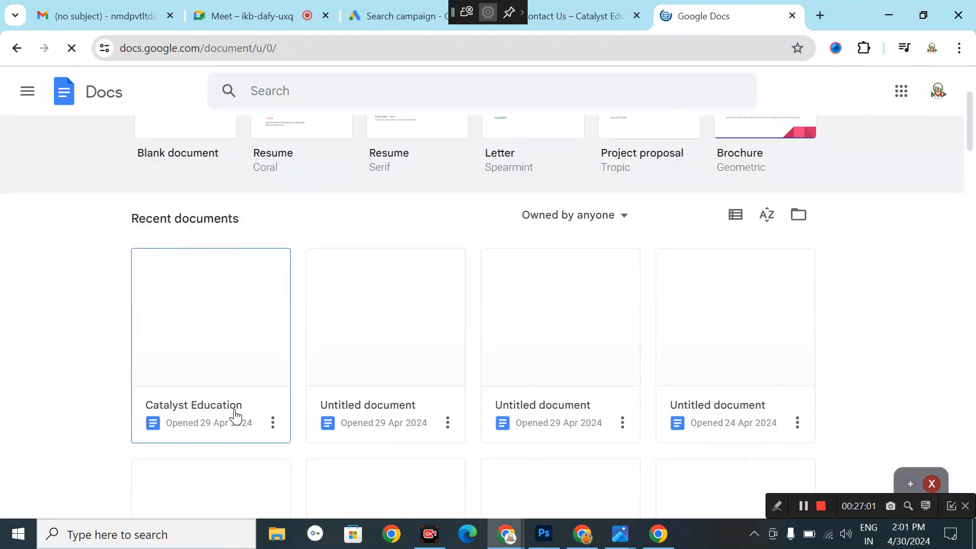
{"action": "scroll", "coordinate": [236, 415], "scroll_direction": "down", "scroll_amount": 4}
{"action": "scroll", "coordinate": [227, 358], "scroll_direction": "down", "scroll_amount": 4}
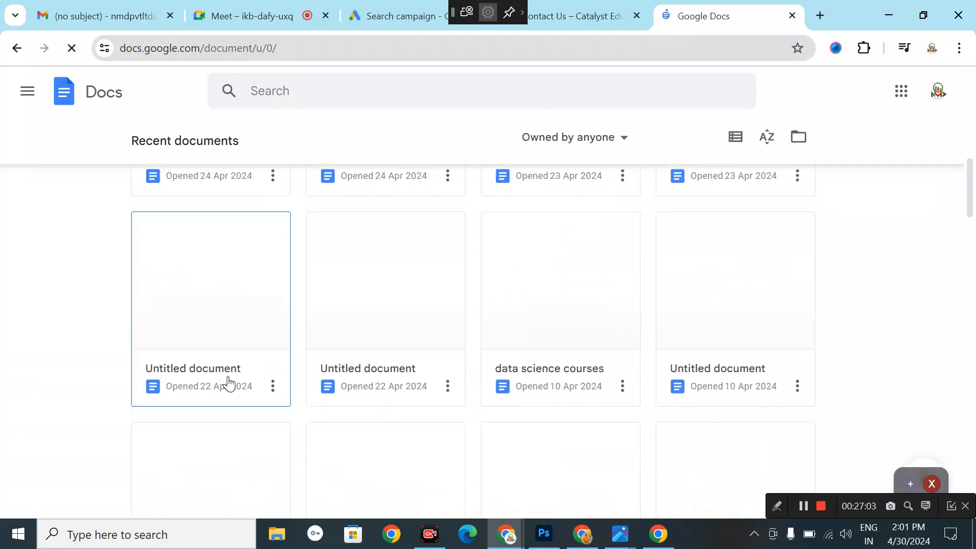
{"action": "scroll", "coordinate": [229, 385], "scroll_direction": "down", "scroll_amount": 2}
{"action": "scroll", "coordinate": [231, 386], "scroll_direction": "up", "scroll_amount": 10}
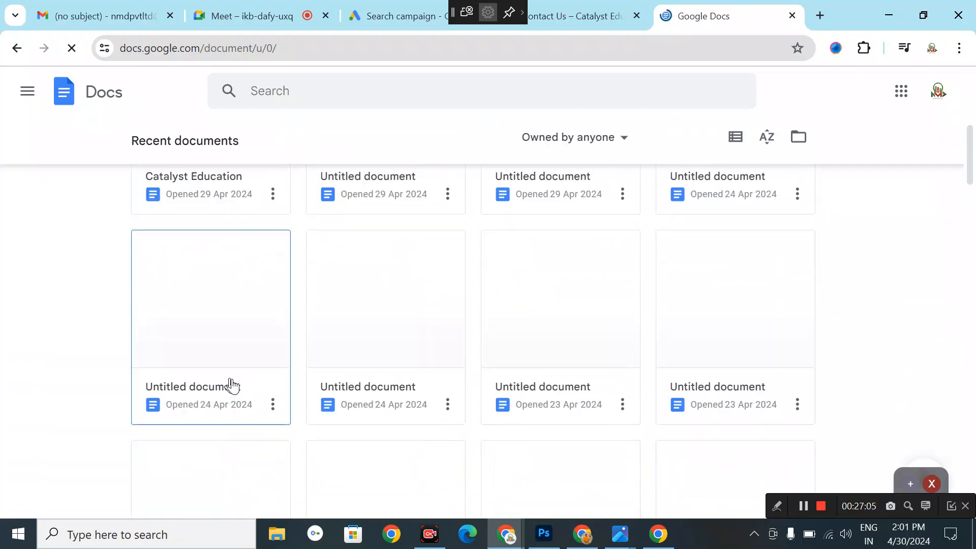
{"action": "scroll", "coordinate": [233, 387], "scroll_direction": "up", "scroll_amount": 3}
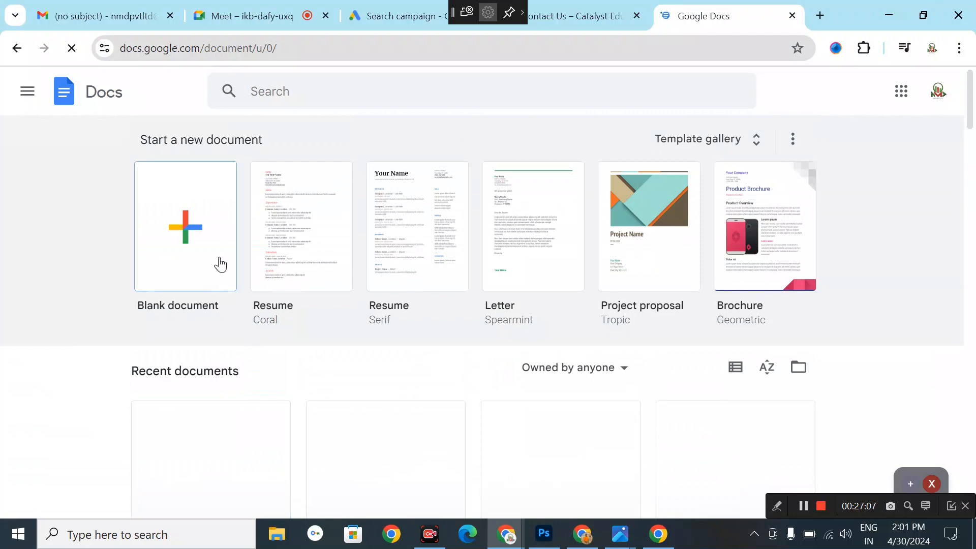
{"action": "left_click", "coordinate": [193, 257]}
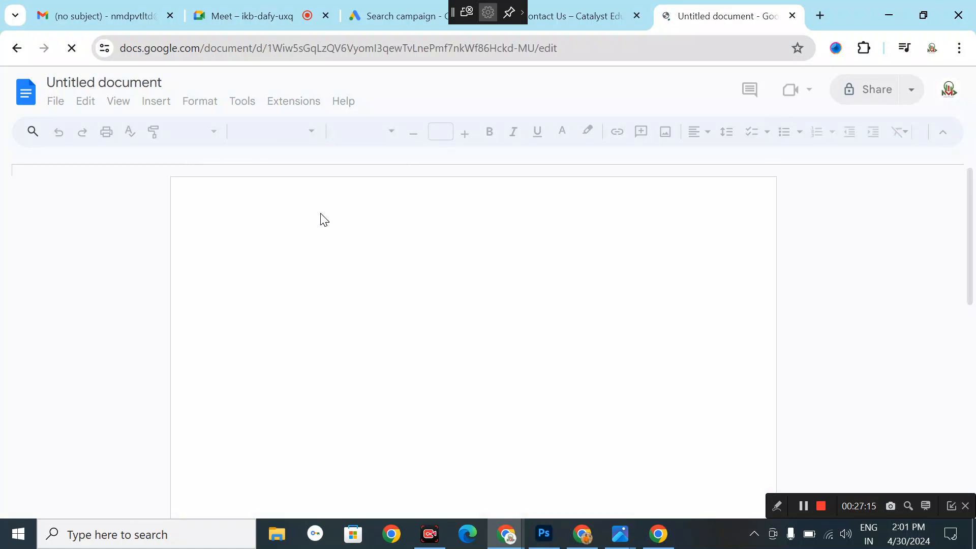
Type the heading 'Biding Staturgy' on the page's first line.
{"action": "left_click", "coordinate": [255, 263]}
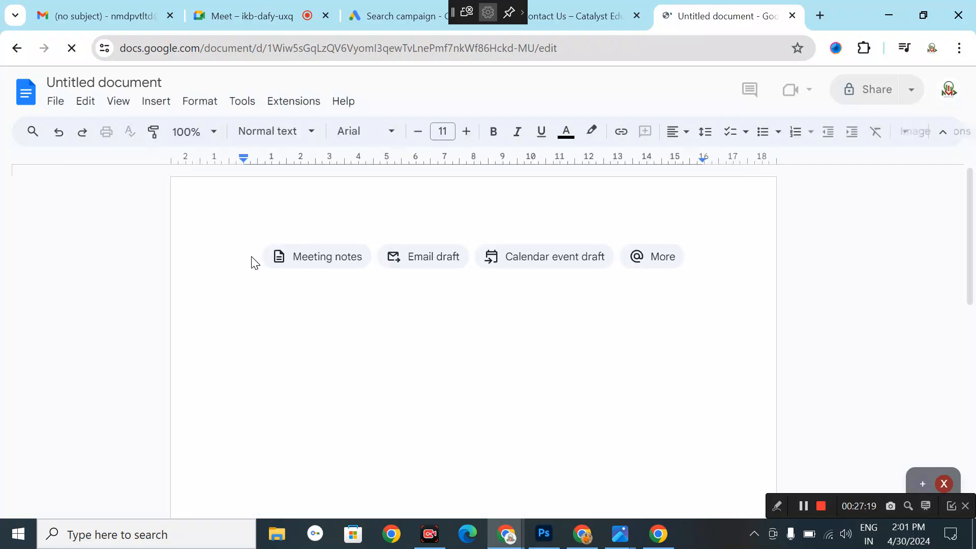
{"action": "type", "text": "Biding"}
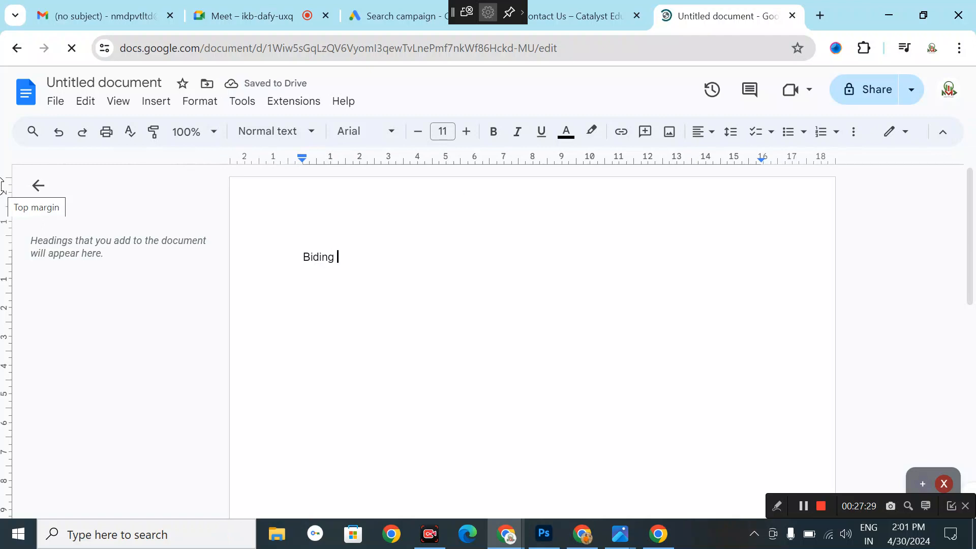
{"action": "type", "text": "Sta"}
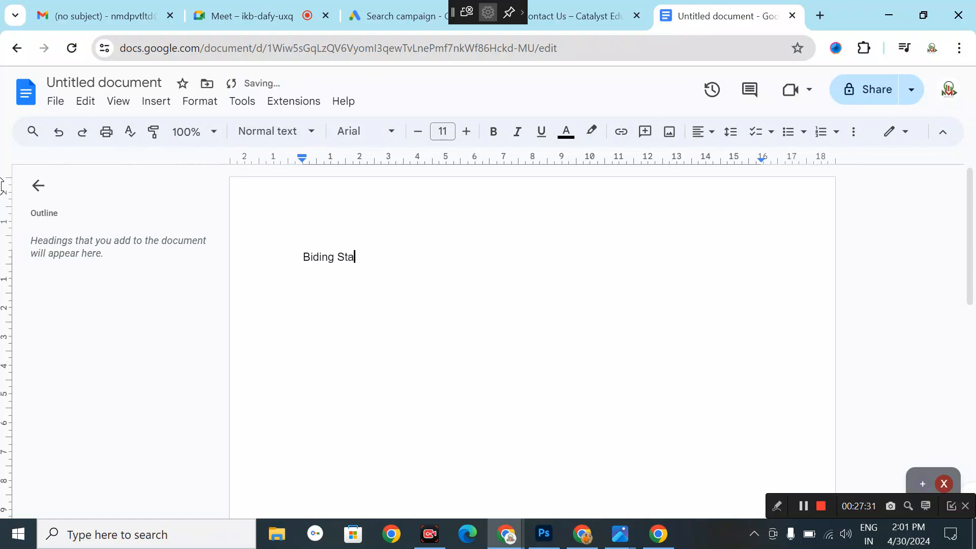
{"action": "type", "text": "turgy"}
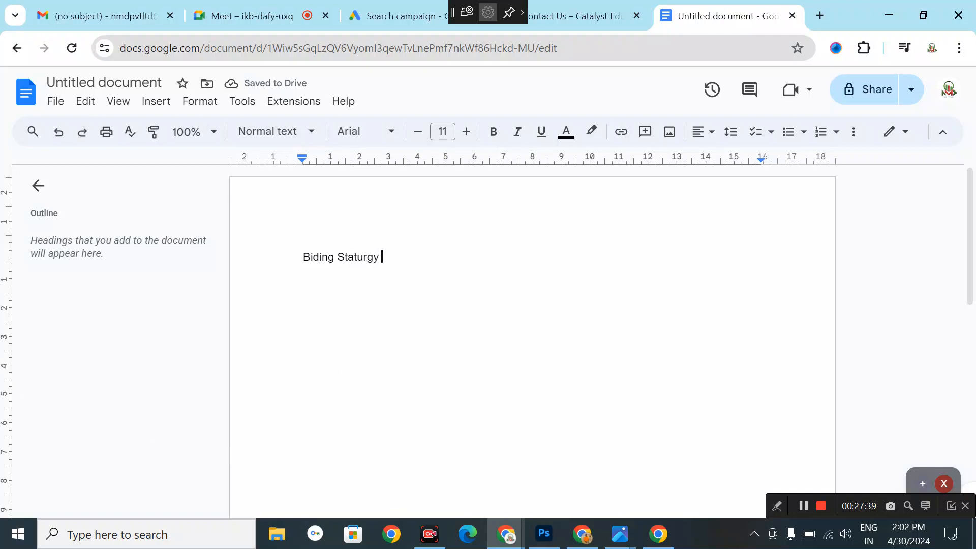
Make the Biding Staturgy heading bold, 13 point and red.
{"action": "key", "text": "ctrl+a"}
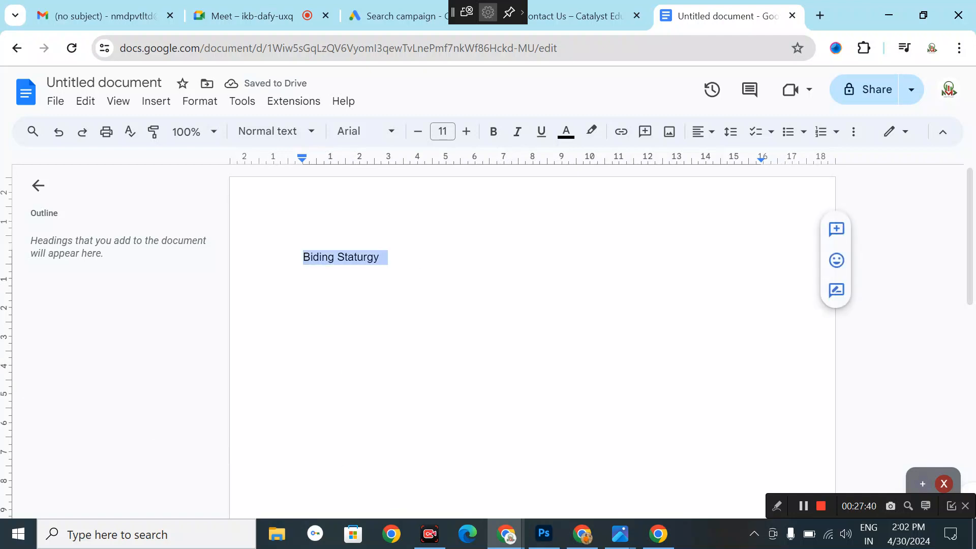
{"action": "left_click", "coordinate": [493, 131]}
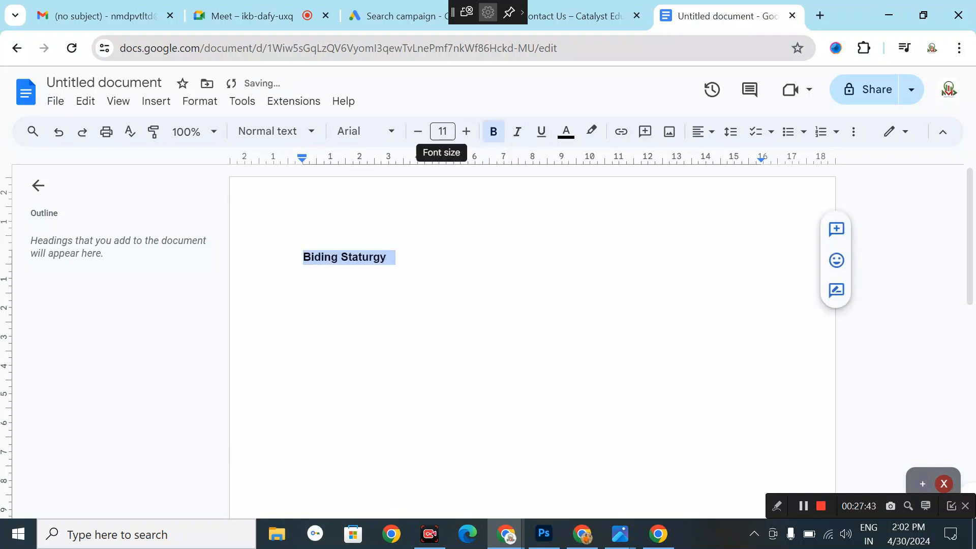
{"action": "left_click", "coordinate": [465, 135]}
{"action": "left_click", "coordinate": [465, 135]}
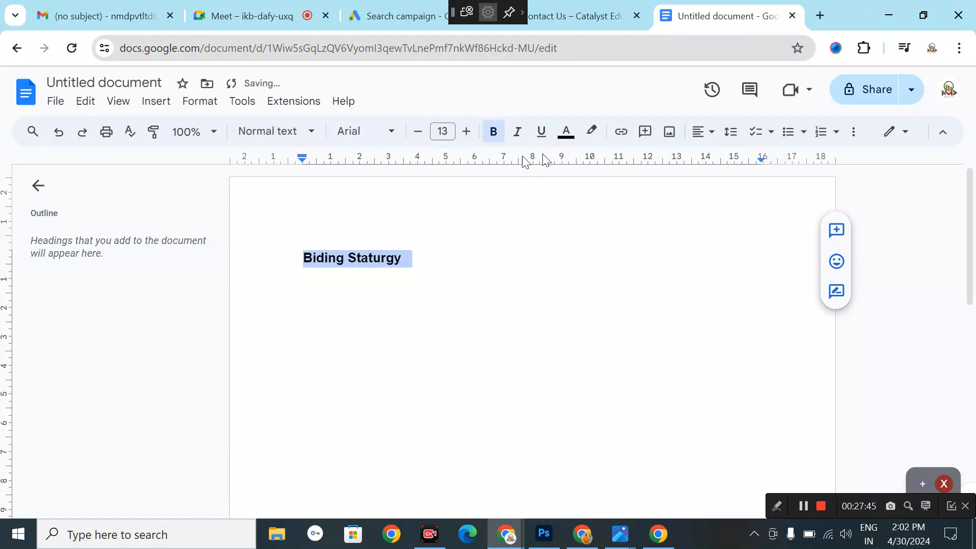
{"action": "left_click", "coordinate": [562, 138]}
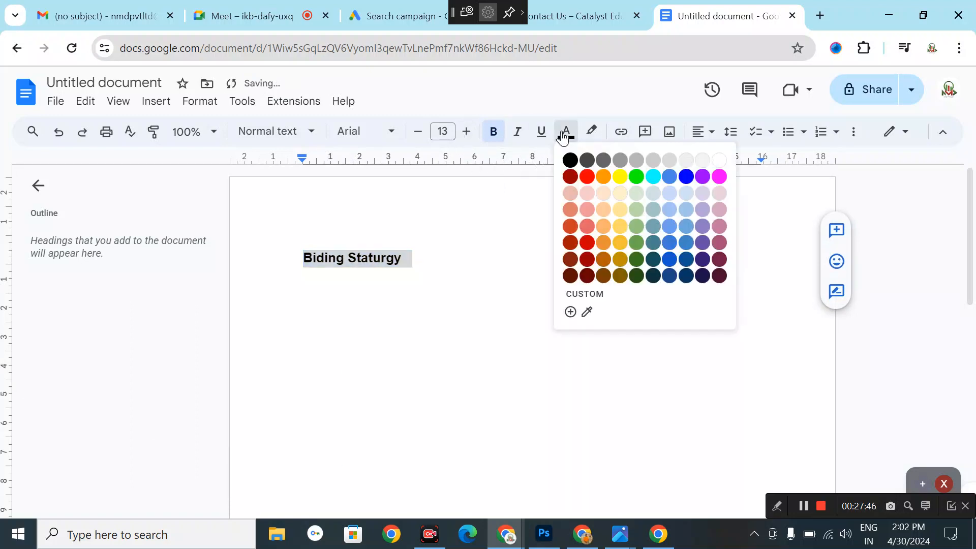
{"action": "left_click", "coordinate": [588, 178]}
Start a new line below the heading with cyan text colour.
{"action": "left_click", "coordinate": [464, 260]}
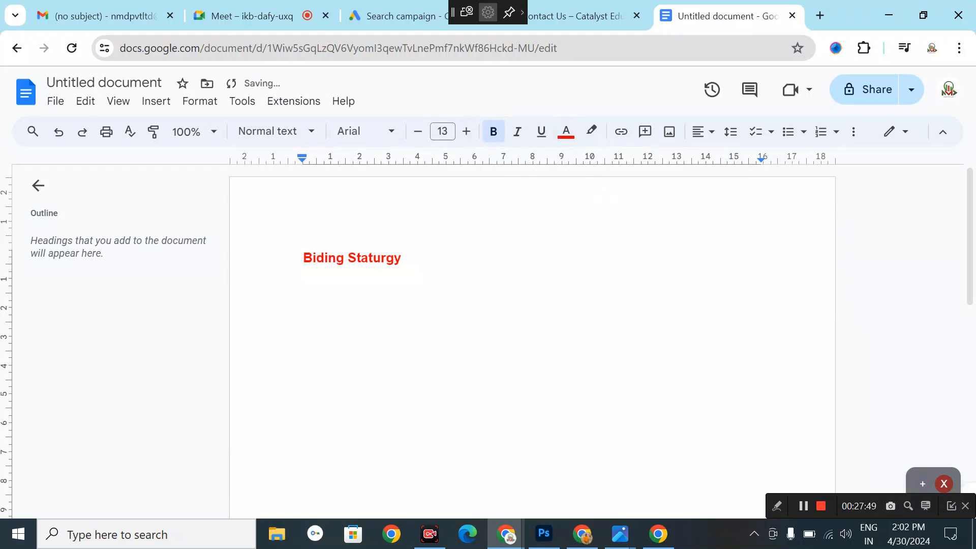
{"action": "key", "text": "Return"}
{"action": "left_click", "coordinate": [563, 136]}
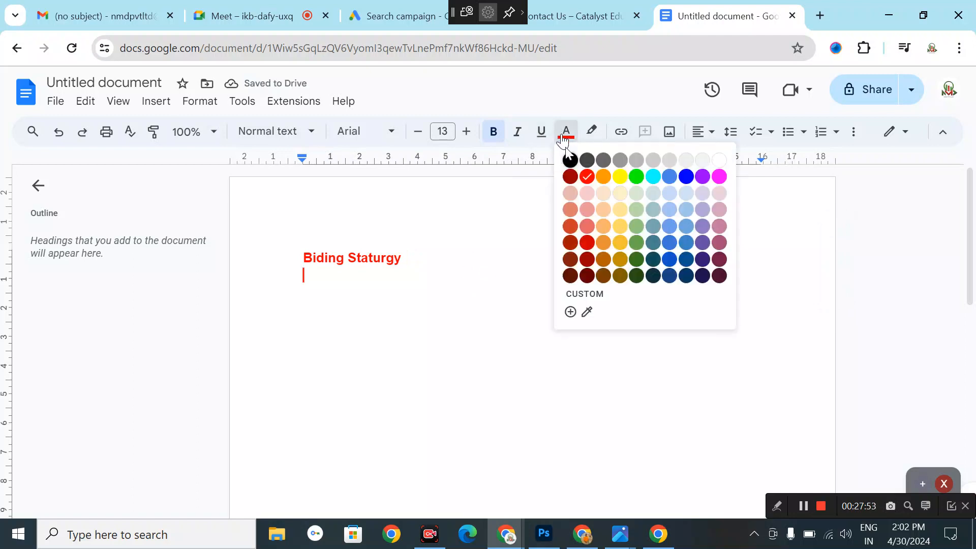
{"action": "left_click", "coordinate": [655, 178]}
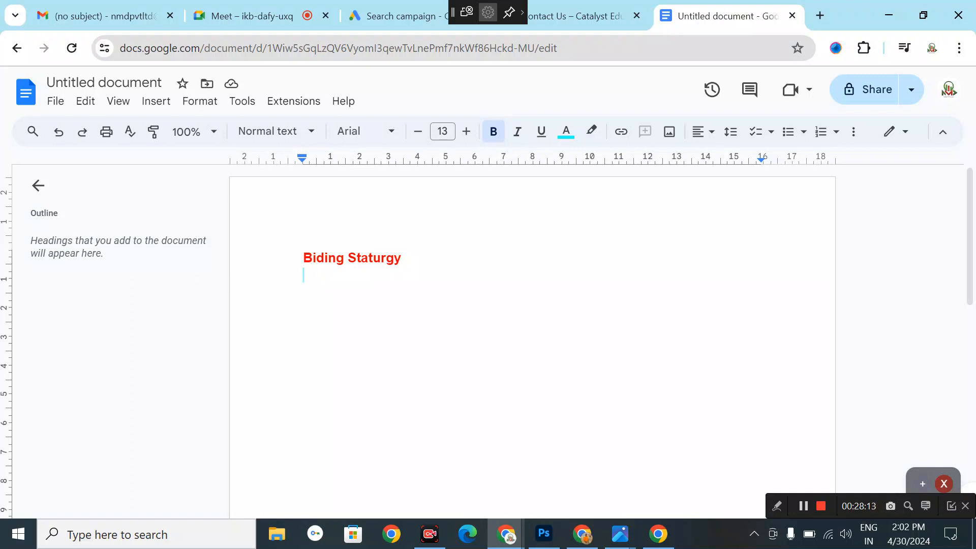
Start a cyan numbered list with 'CMP- 1K Impression' and 'CPC- Click', then begin a third item.
{"action": "type", "text": "10"}
{"action": "key", "text": "BackSpace"}
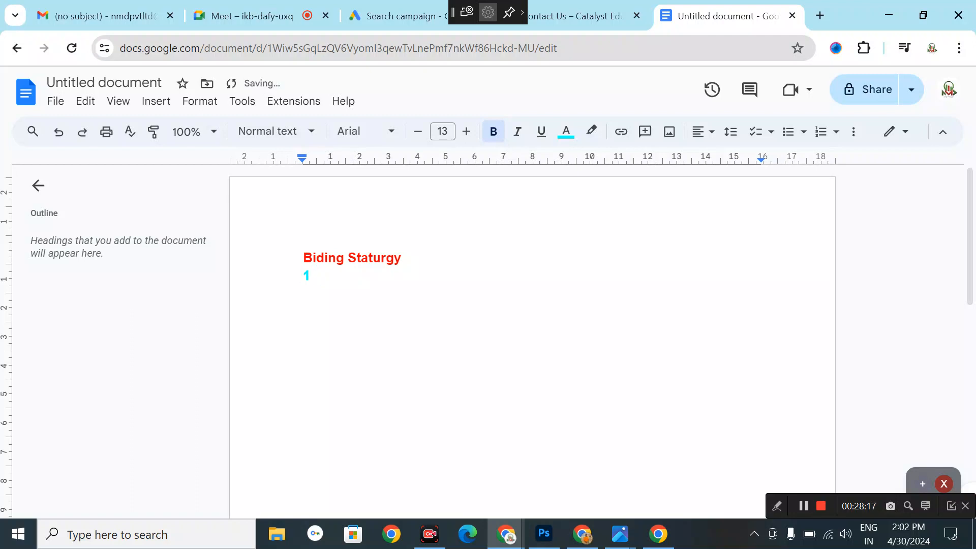
{"action": "type", "text": ")"}
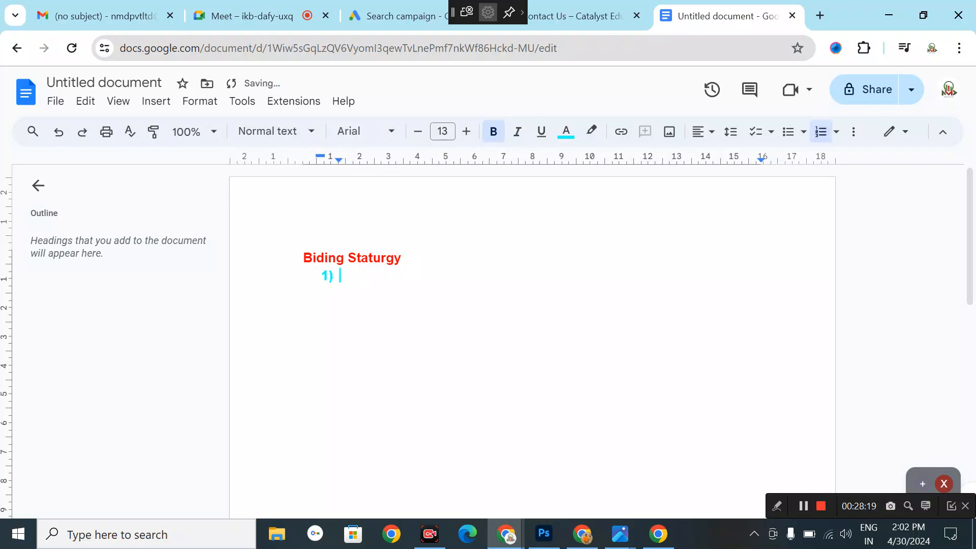
{"action": "type", "text": " CMP- 1K I"}
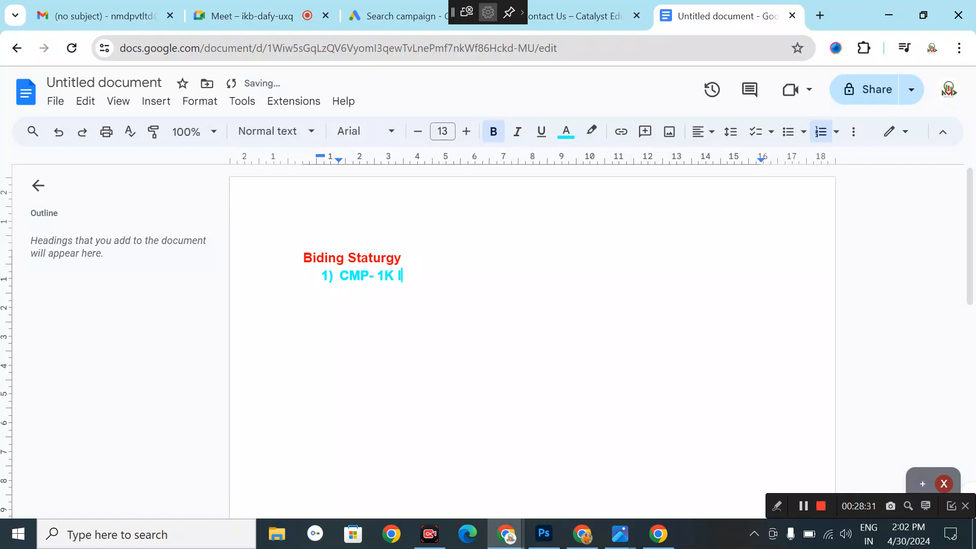
{"action": "type", "text": "mpression"}
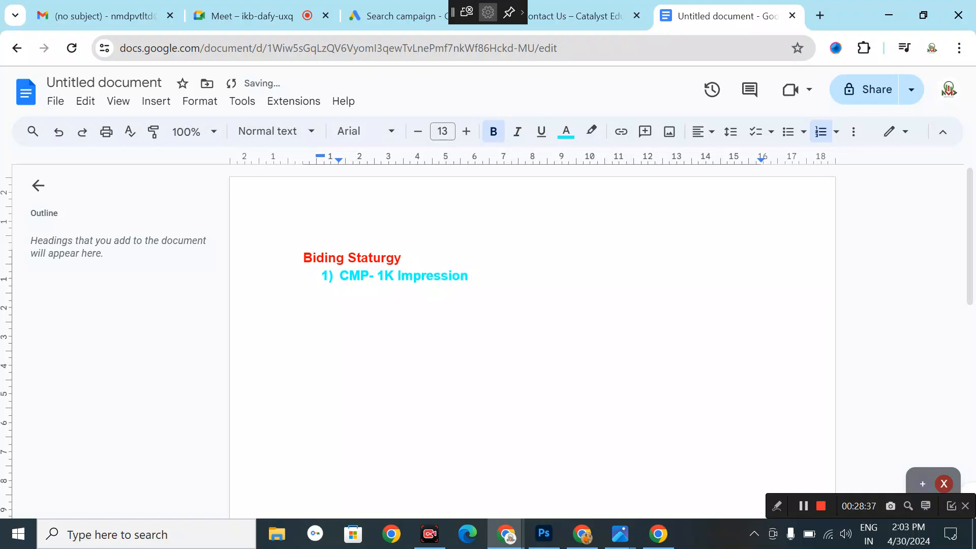
{"action": "key", "text": "Return"}
{"action": "type", "text": "CPC- C"}
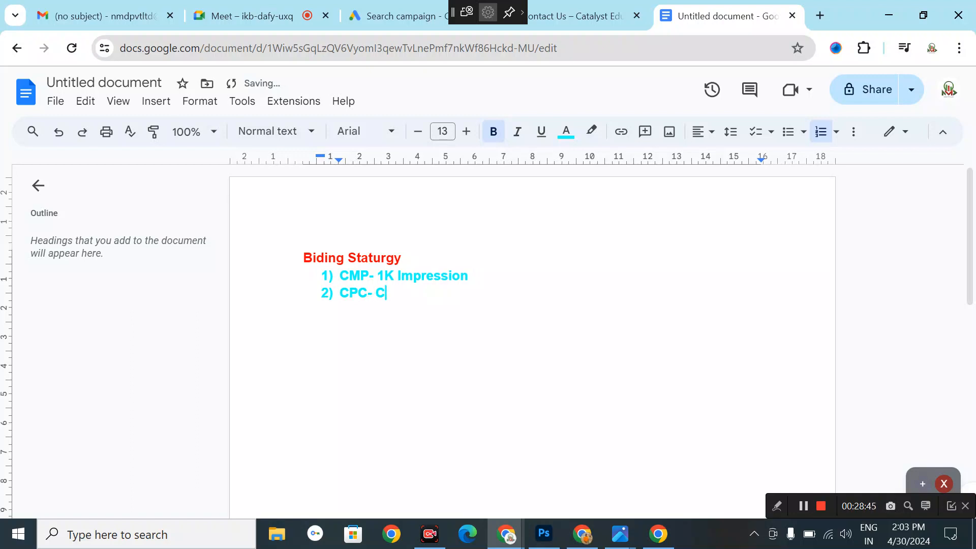
{"action": "type", "text": "lick"}
{"action": "key", "text": "Return"}
{"action": "left_click", "coordinate": [566, 132]}
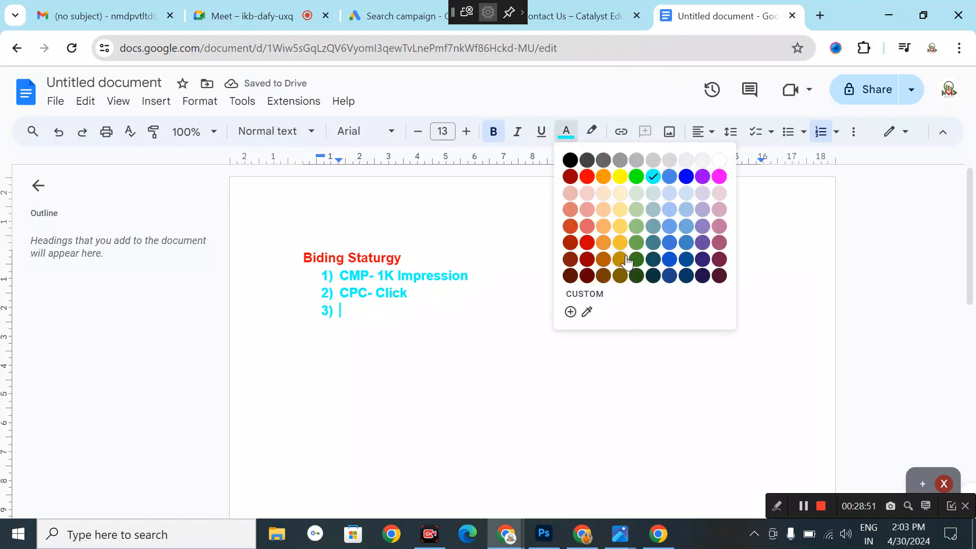
Switch to green text and type 'CPA- Acquisition' as item 3.
{"action": "left_click", "coordinate": [587, 176]}
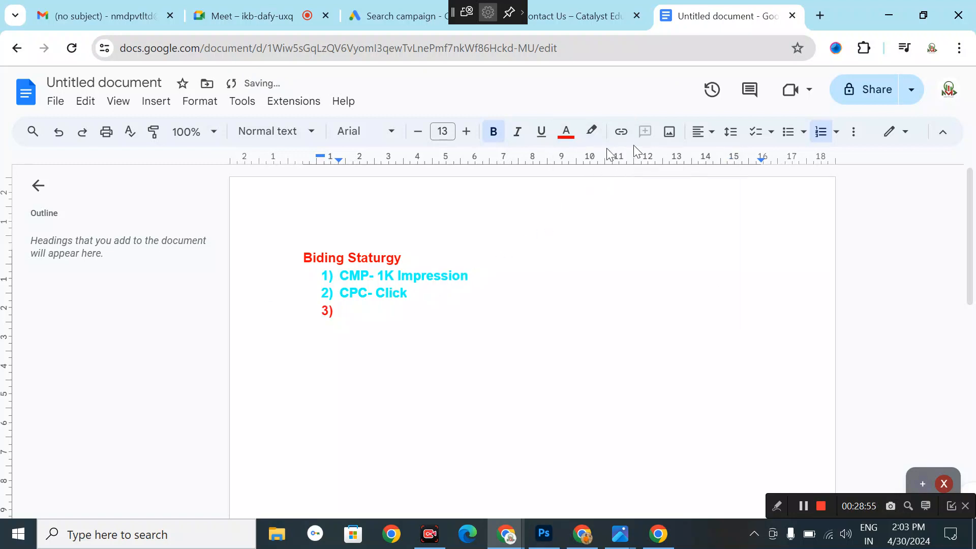
{"action": "left_click", "coordinate": [566, 131]}
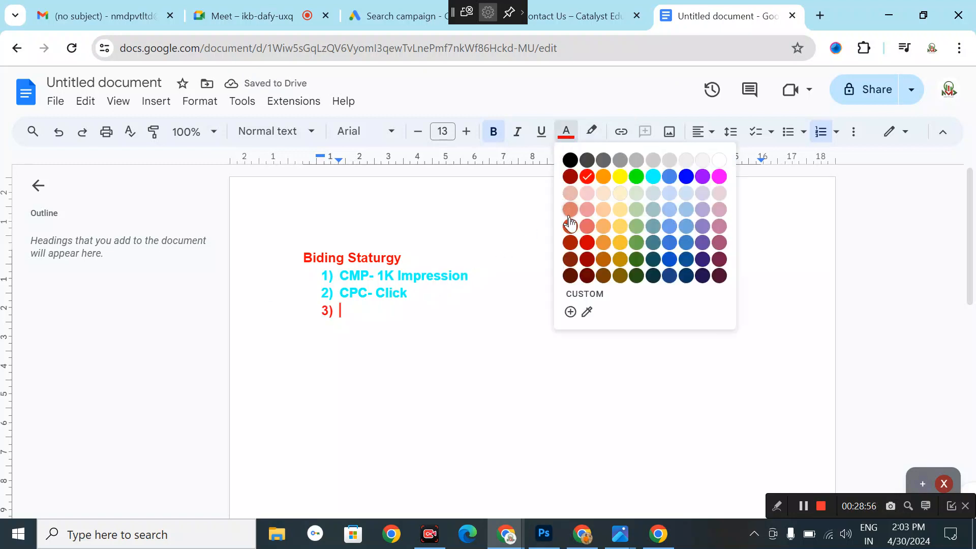
{"action": "left_click", "coordinate": [637, 177]}
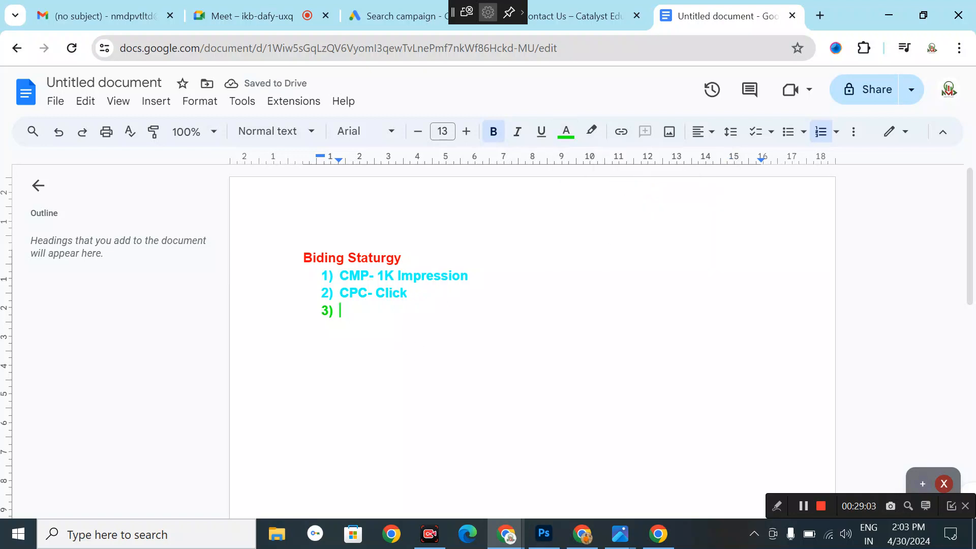
{"action": "type", "text": "CPA"}
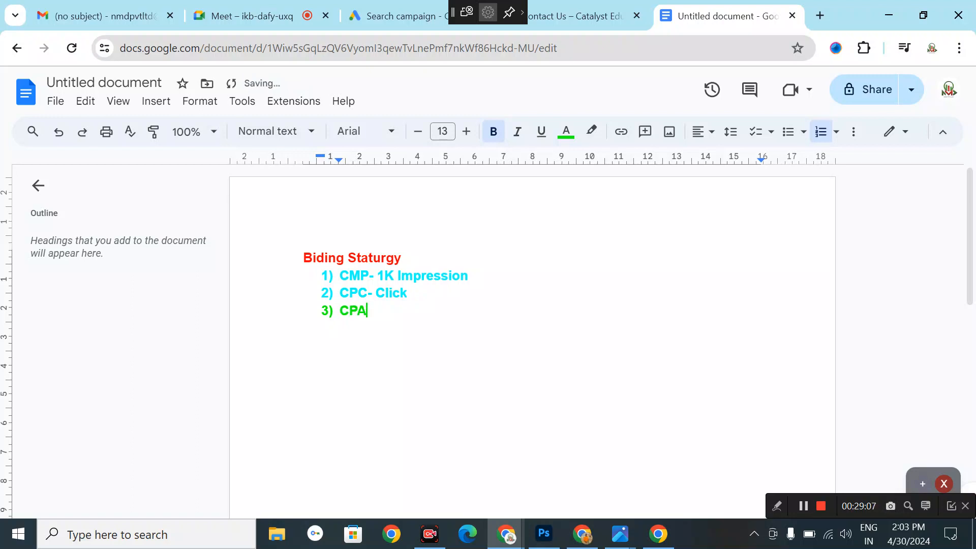
{"action": "type", "text": "- Acquisition"}
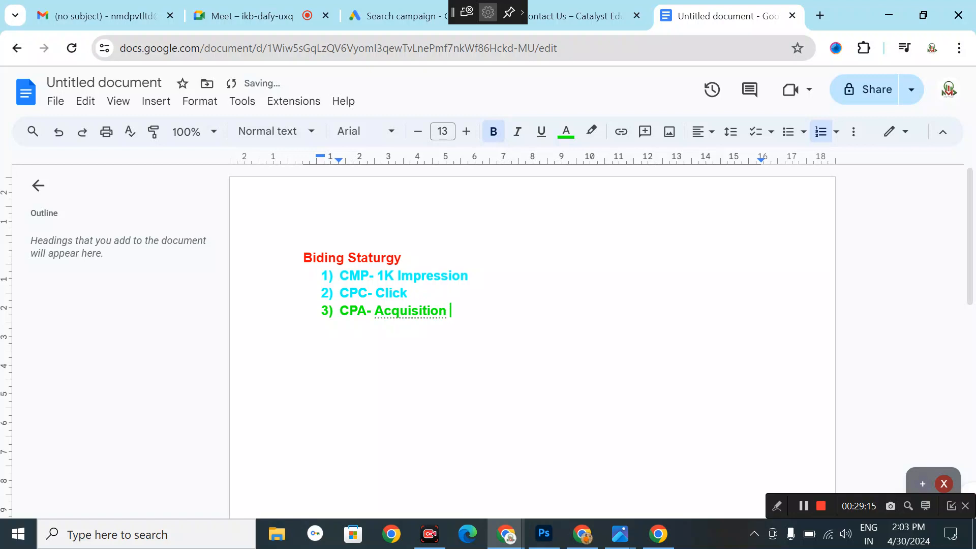
{"action": "right_click", "coordinate": [396, 326]}
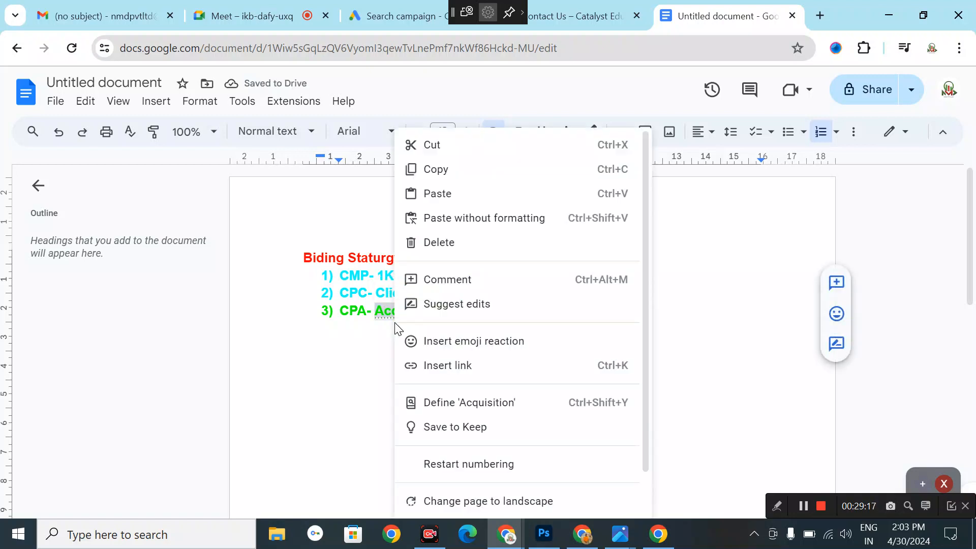
{"action": "left_click", "coordinate": [474, 307]}
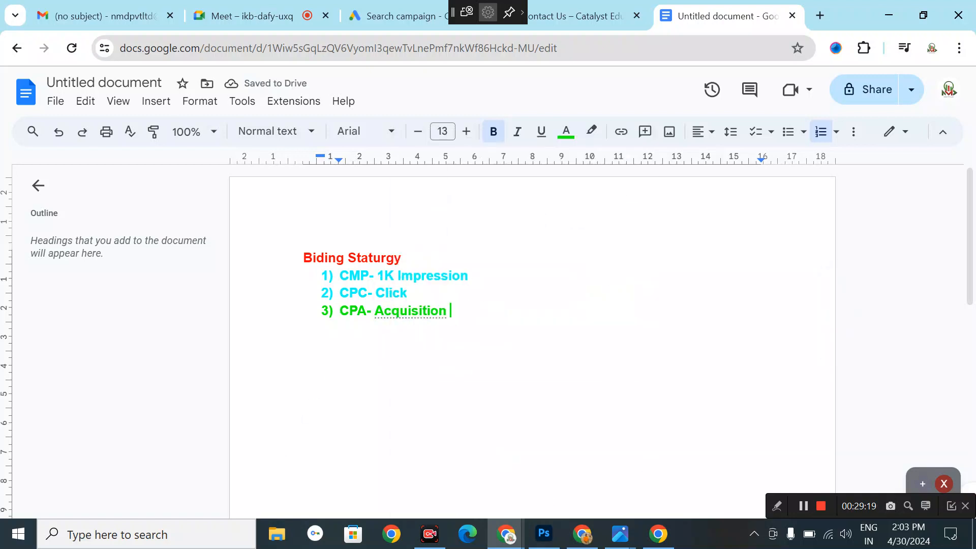
Add 'CPV - value' as item 4 and start an empty fifth item.
{"action": "key", "text": "Return"}
{"action": "type", "text": "CP"}
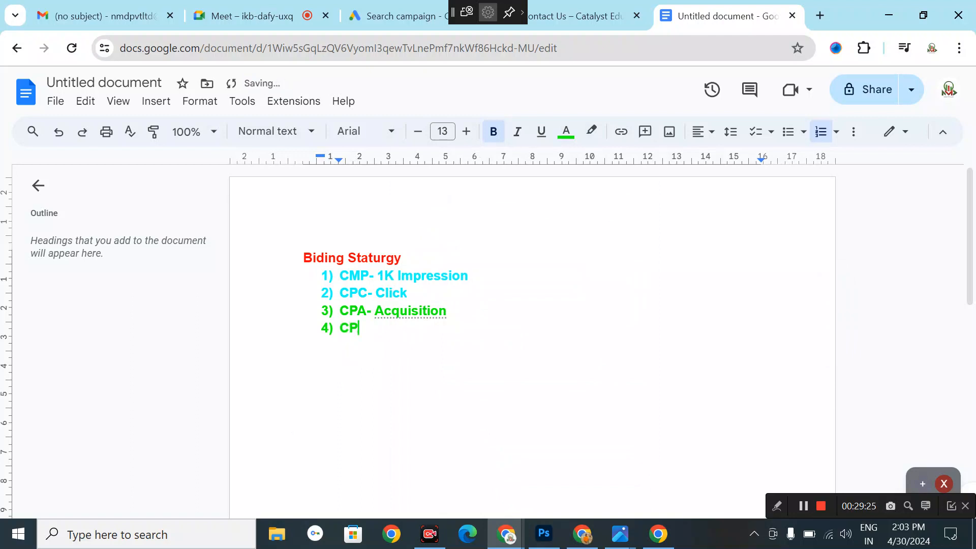
{"action": "type", "text": "V "}
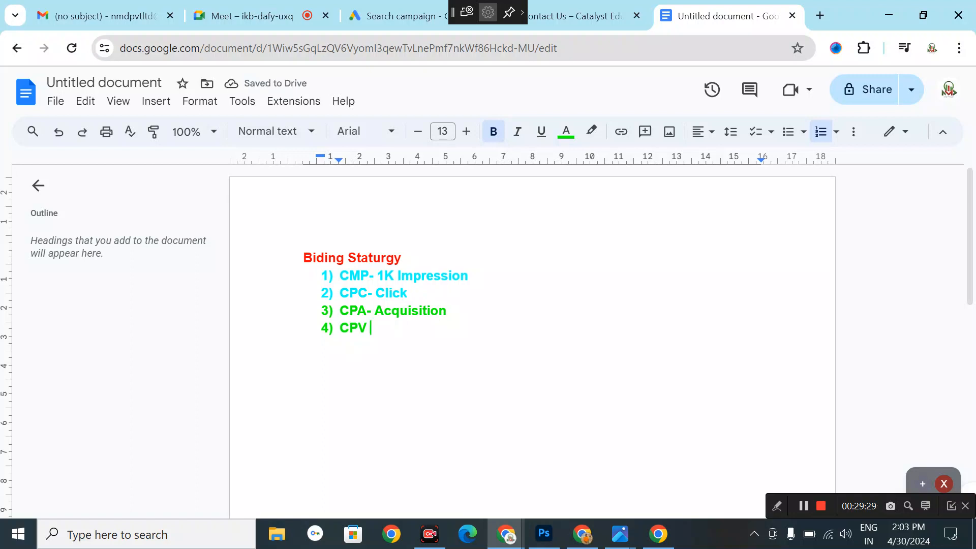
{"action": "type", "text": "- "}
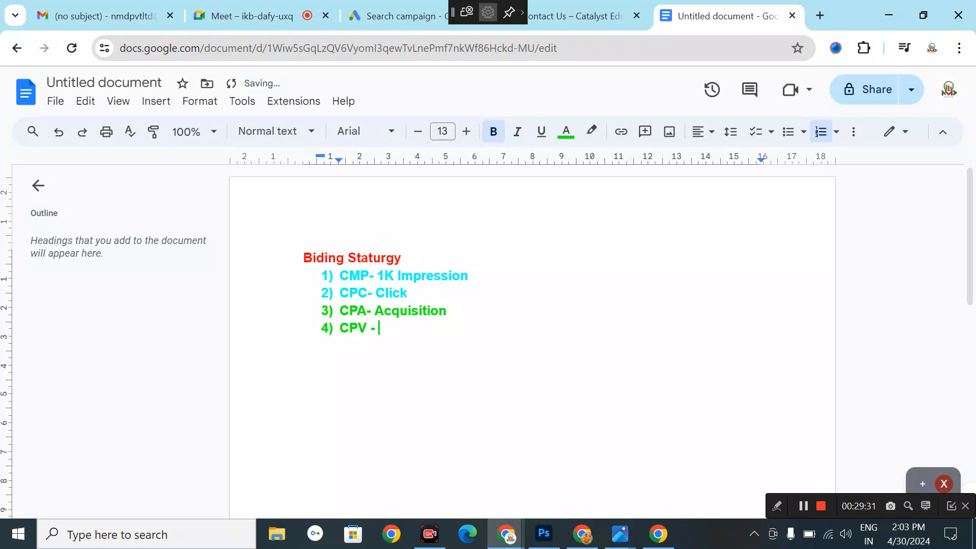
{"action": "type", "text": "C"}
{"action": "key", "text": "BackSpace"}
{"action": "type", "text": "value"}
{"action": "key", "text": "Return"}
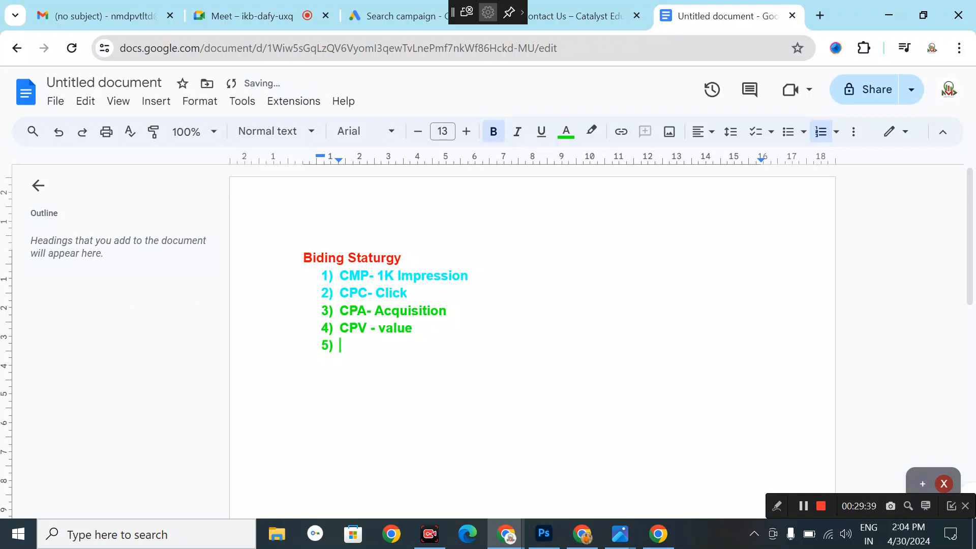
{"action": "type", "text": "CP"}
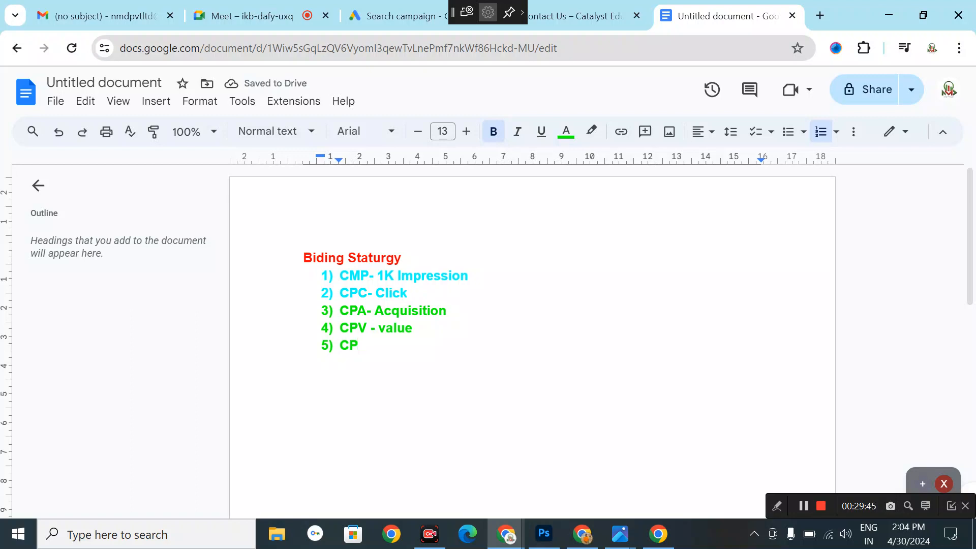
{"action": "key", "text": "BackSpace"}
{"action": "key", "text": "BackSpace"}
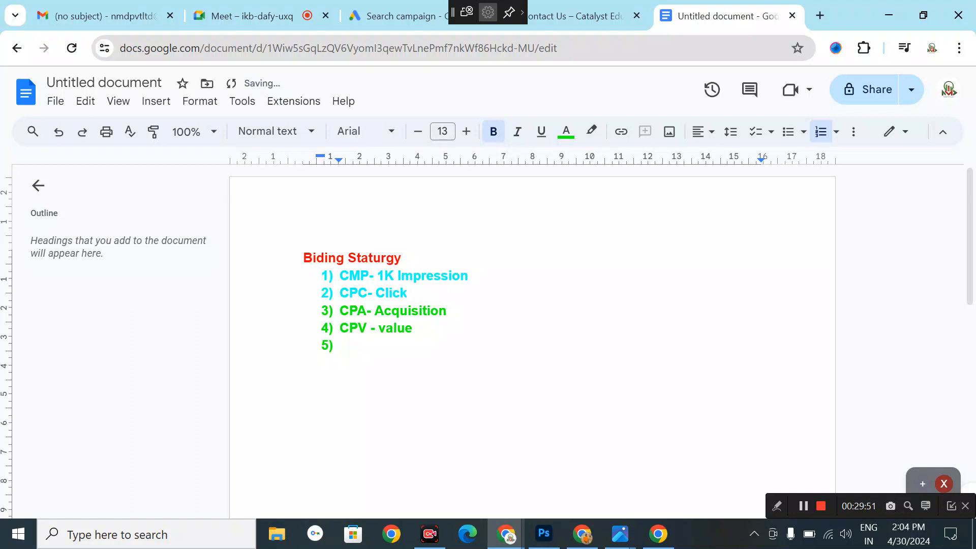
Correct 'CMP' to 'CPM' in the first list item.
{"action": "left_click", "coordinate": [361, 275]}
{"action": "key", "text": "BackSpace"}
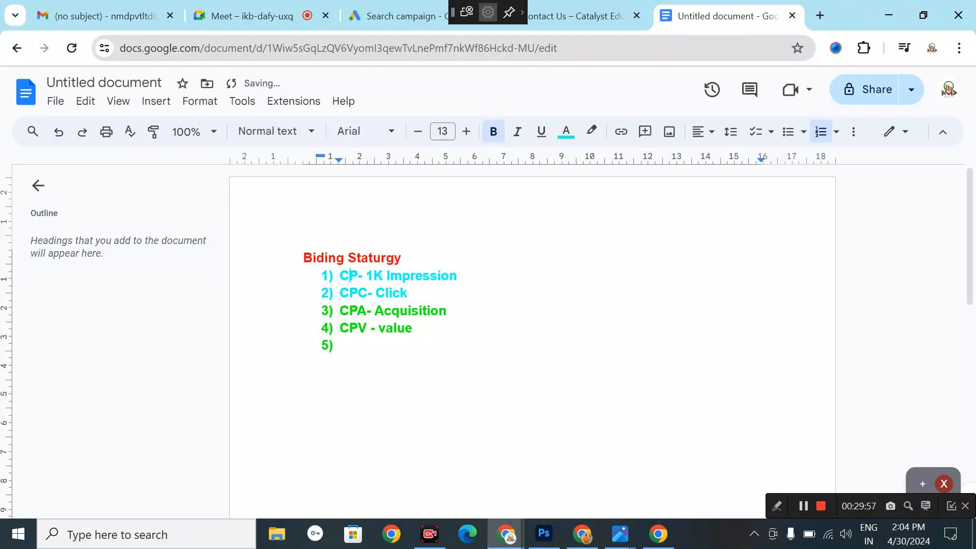
{"action": "type", "text": "M"}
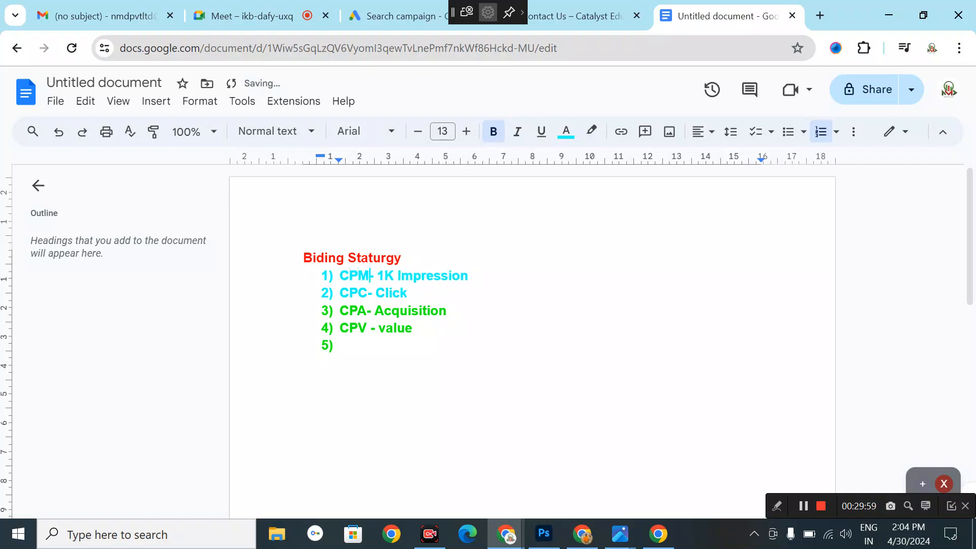
Enter 'conversion' as item 5, accepting the spelling suggestion for the typo.
{"action": "left_click", "coordinate": [352, 346]}
{"action": "type", "text": "consvrs"}
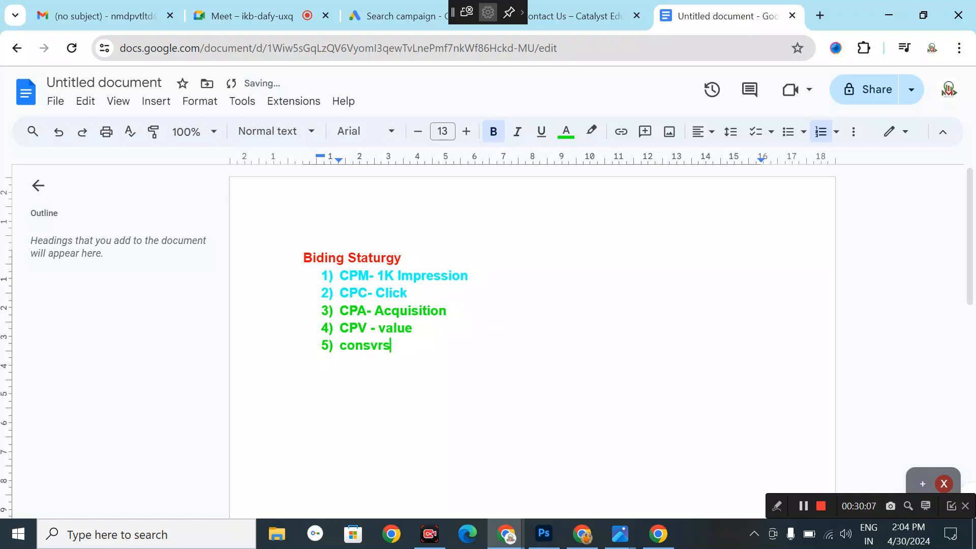
{"action": "type", "text": "ion"}
{"action": "left_click", "coordinate": [371, 346]}
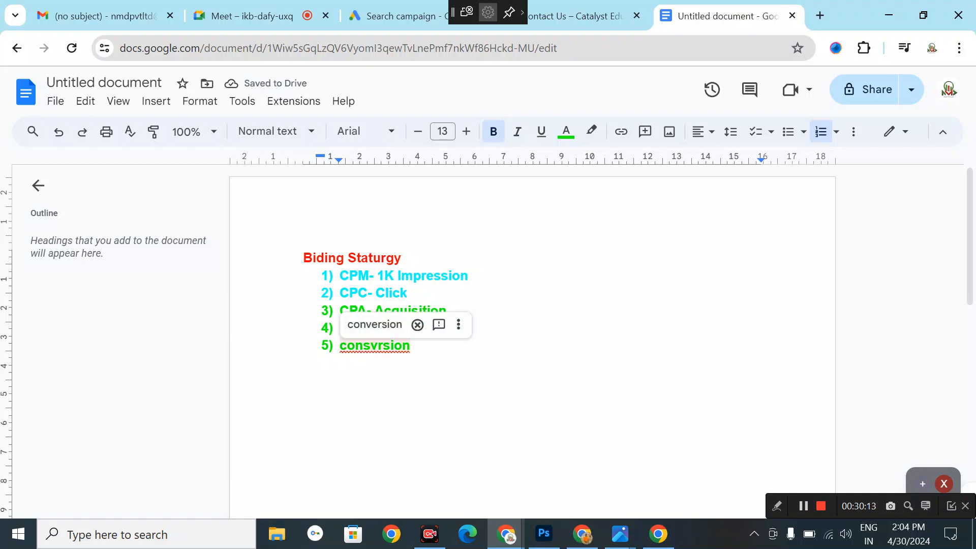
{"action": "left_click", "coordinate": [375, 325]}
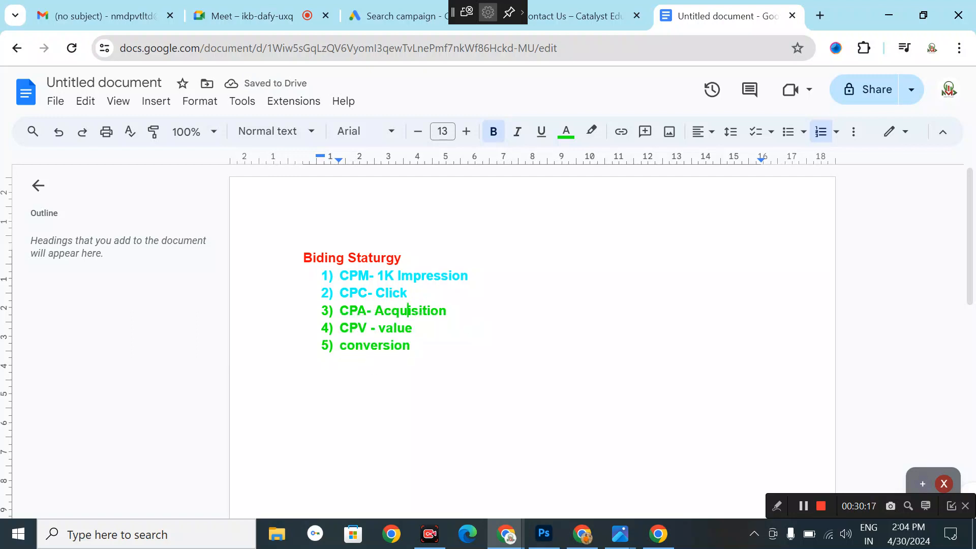
{"action": "left_click", "coordinate": [416, 358]}
Add 'ROAS -' as the sixth list item.
{"action": "key", "text": "Return"}
{"action": "type", "text": "6"}
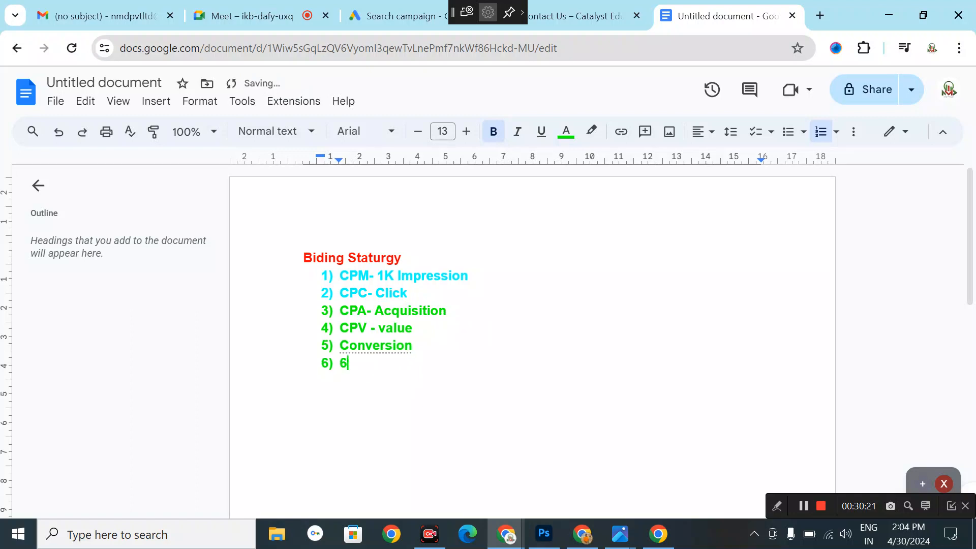
{"action": "key", "text": "BackSpace"}
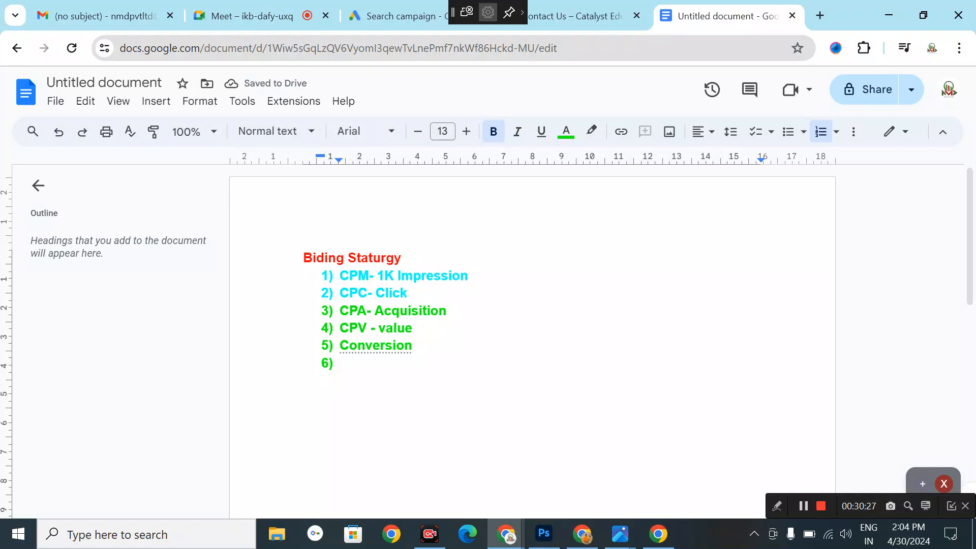
{"action": "type", "text": "R"}
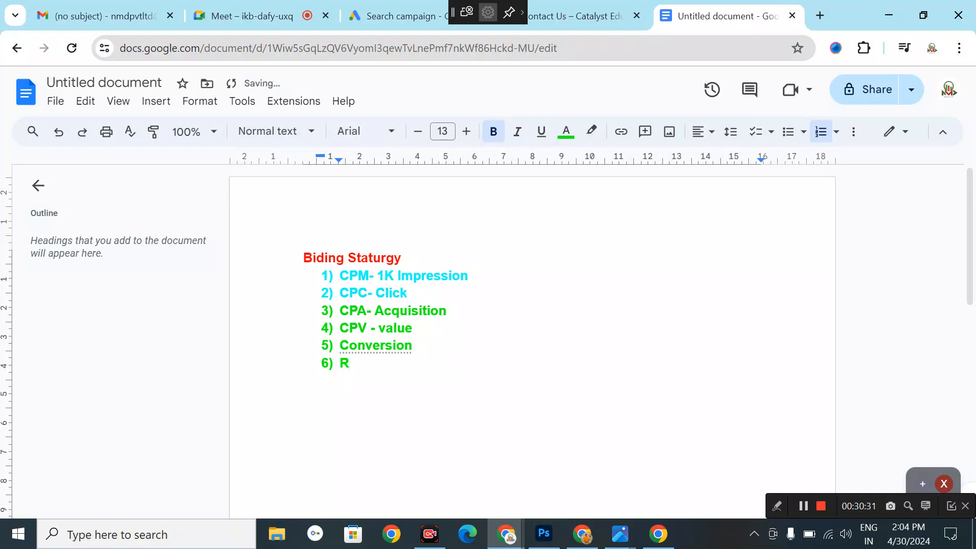
{"action": "type", "text": "OAS -"}
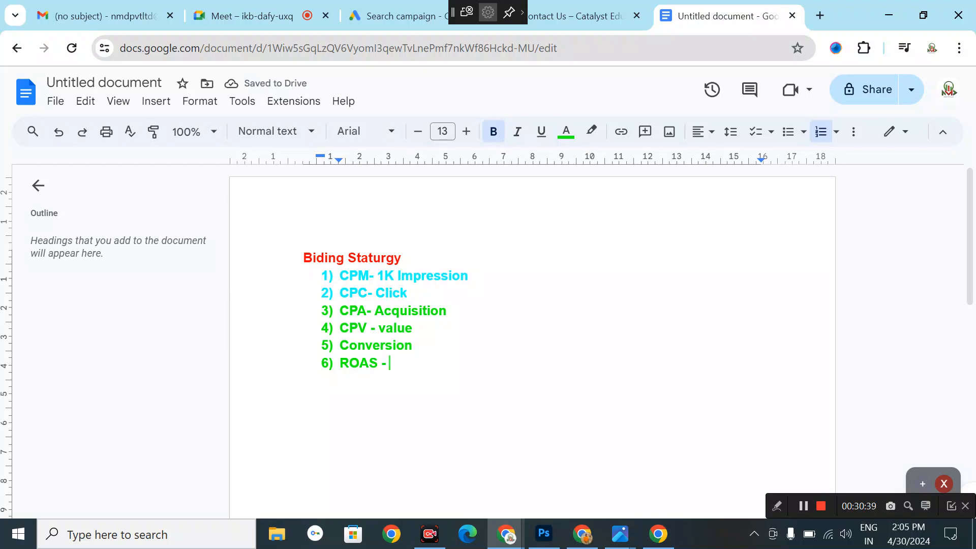
Add 'Manual CPC' and 'Smart Biding' as items 7 and 8, then end the list.
{"action": "key", "text": "Return"}
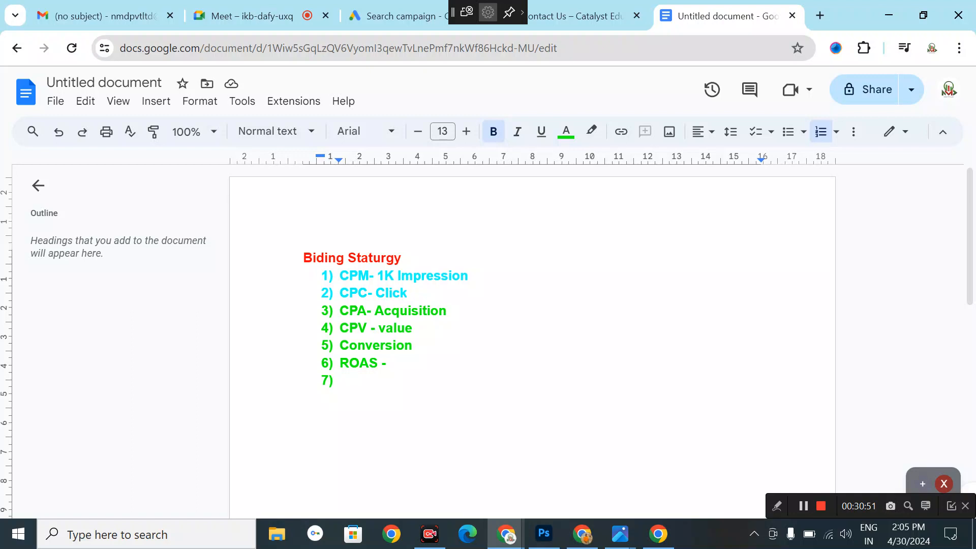
{"action": "type", "text": "Ma"}
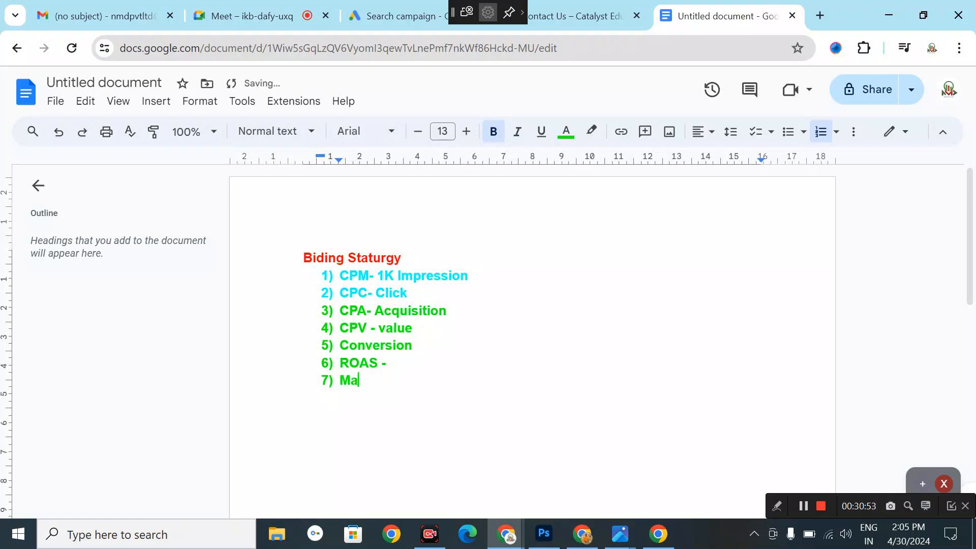
{"action": "type", "text": "nual CPC"}
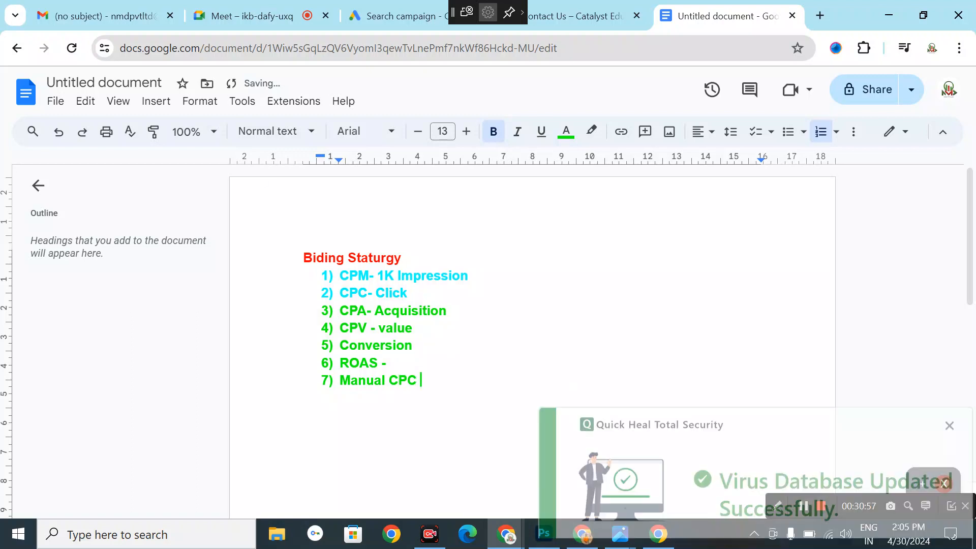
{"action": "key", "text": "Return"}
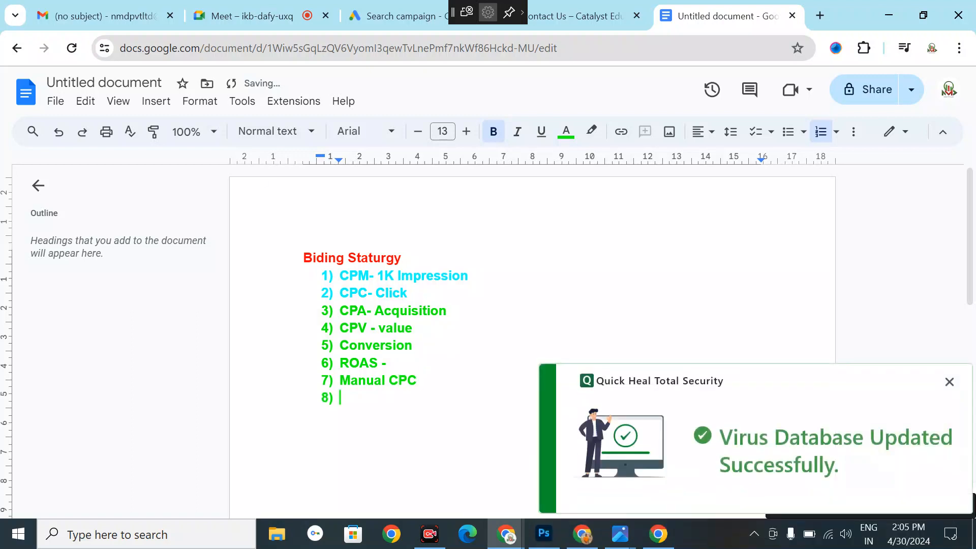
{"action": "type", "text": "Smart Bidd"}
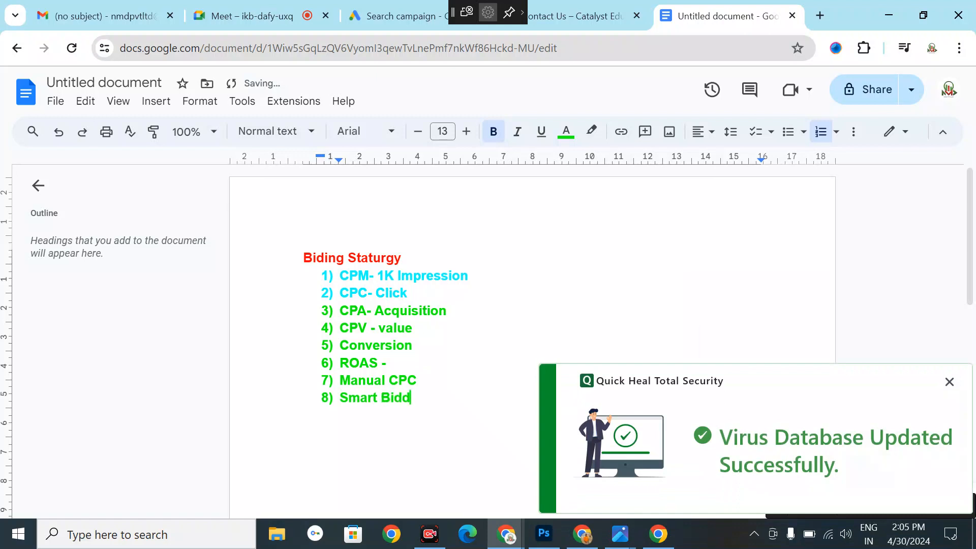
{"action": "key", "text": "BackSpace"}
{"action": "type", "text": "ing"}
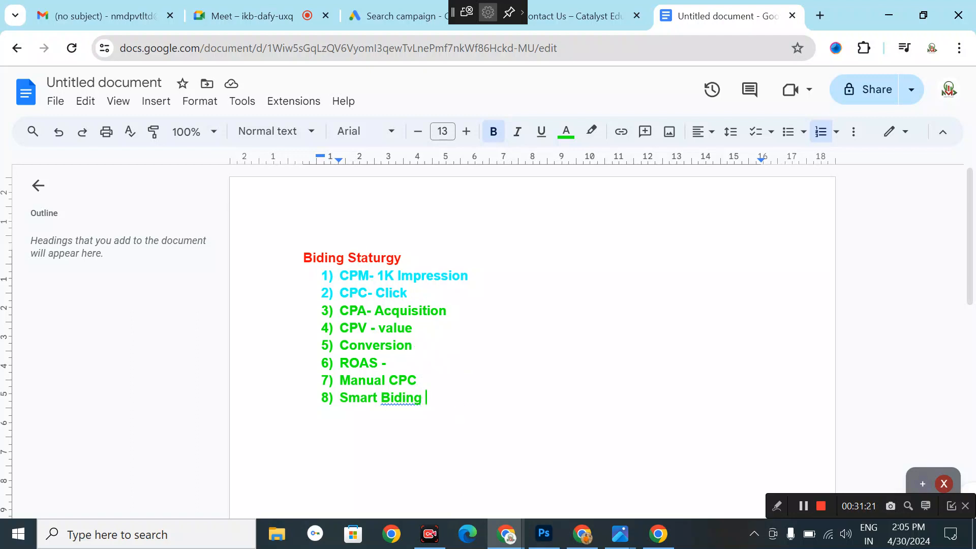
{"action": "key", "text": "Return"}
{"action": "key", "text": "Return"}
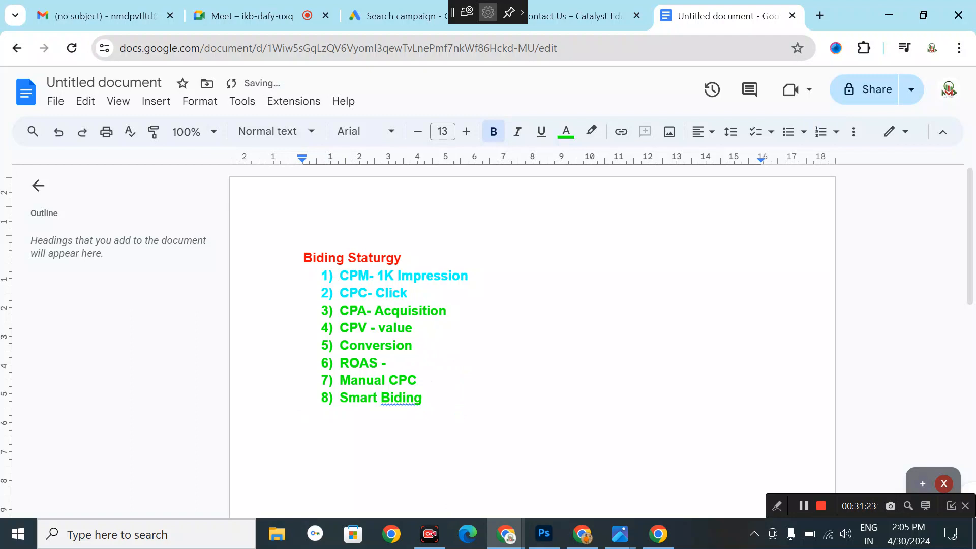
Type the red heading 'Keyword Match Types' below the list.
{"action": "left_click", "coordinate": [566, 133]}
{"action": "left_click", "coordinate": [587, 177]}
{"action": "type", "text": "Keyword "}
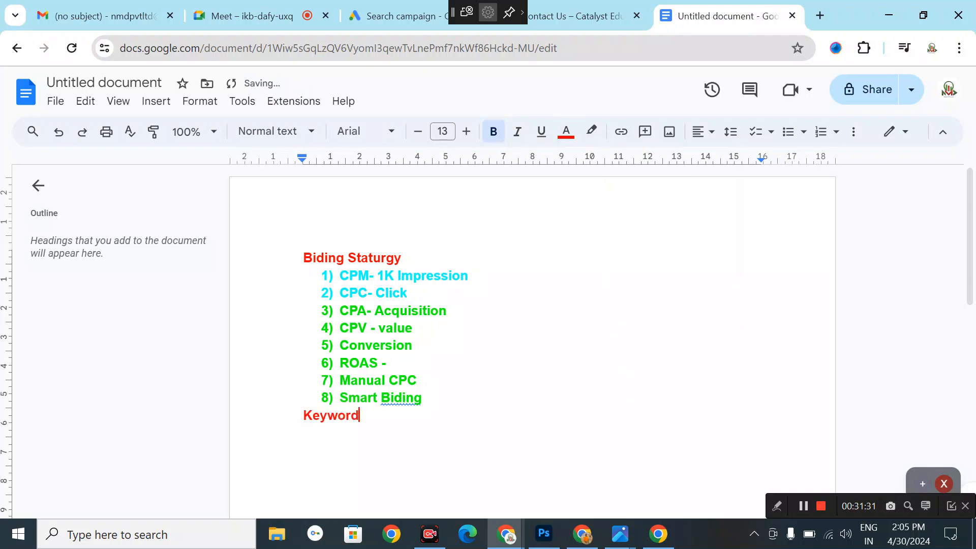
{"action": "type", "text": "Match Types"}
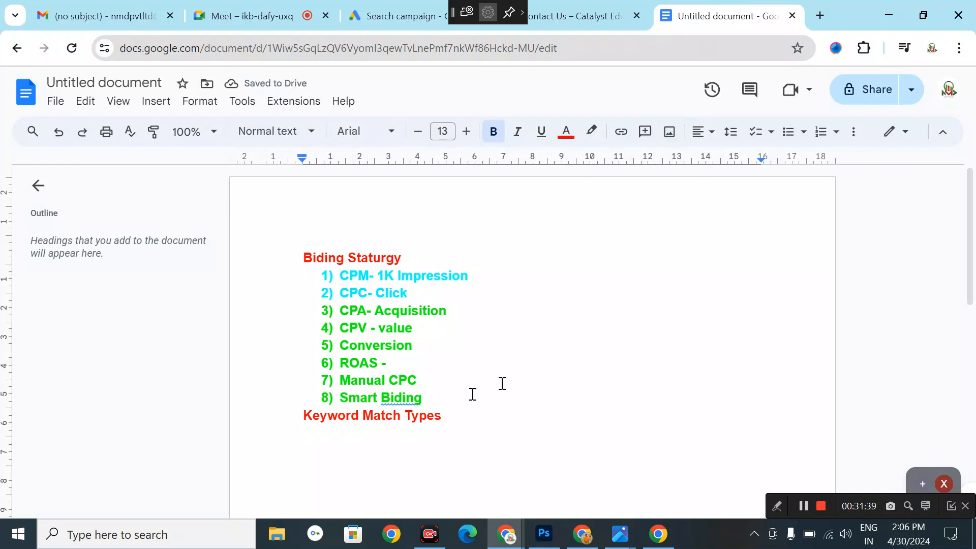
Insert an unnumbered blank line between the list and the heading, then select the heading.
{"action": "left_click", "coordinate": [456, 399]}
{"action": "key", "text": "Return"}
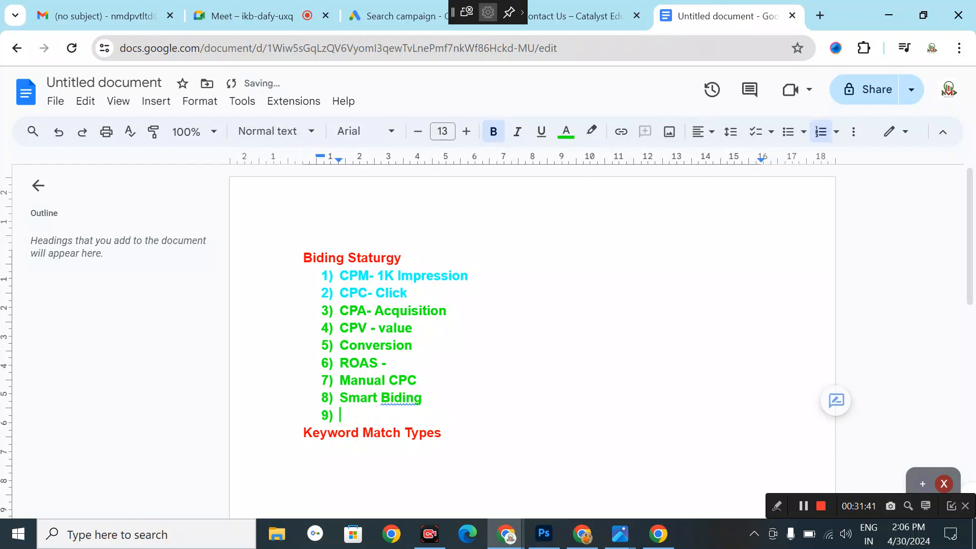
{"action": "key", "text": "BackSpace"}
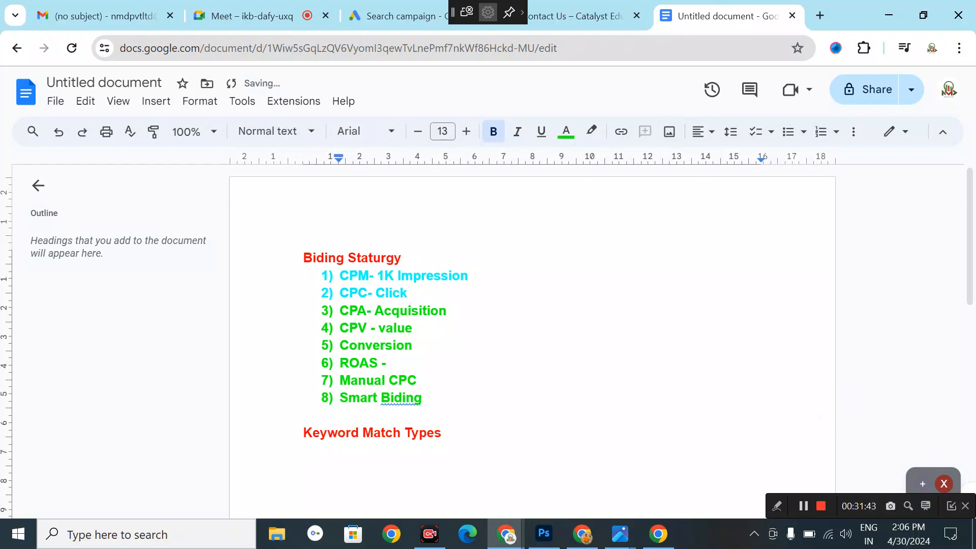
{"action": "double_click", "coordinate": [427, 420]}
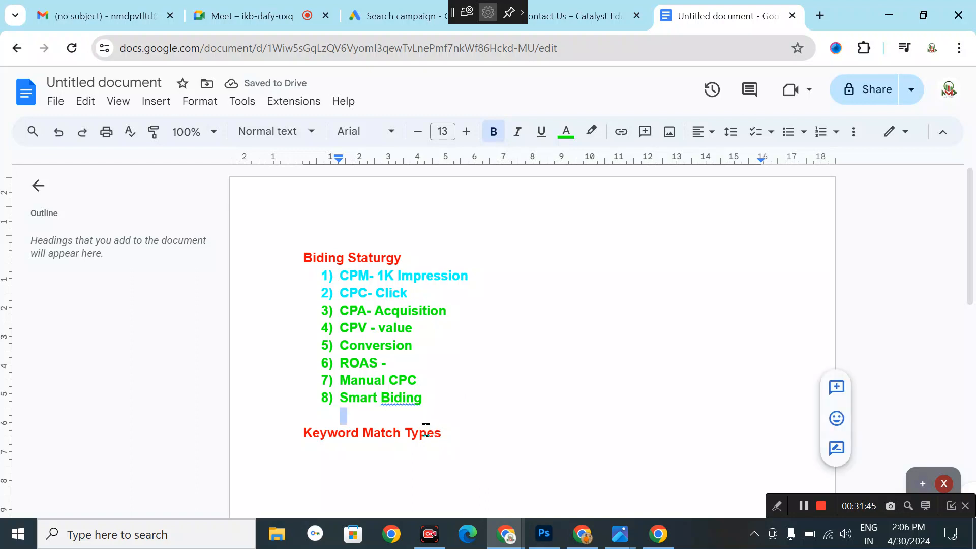
{"action": "left_click_drag", "start_coordinate": [414, 436], "coordinate": [446, 435]}
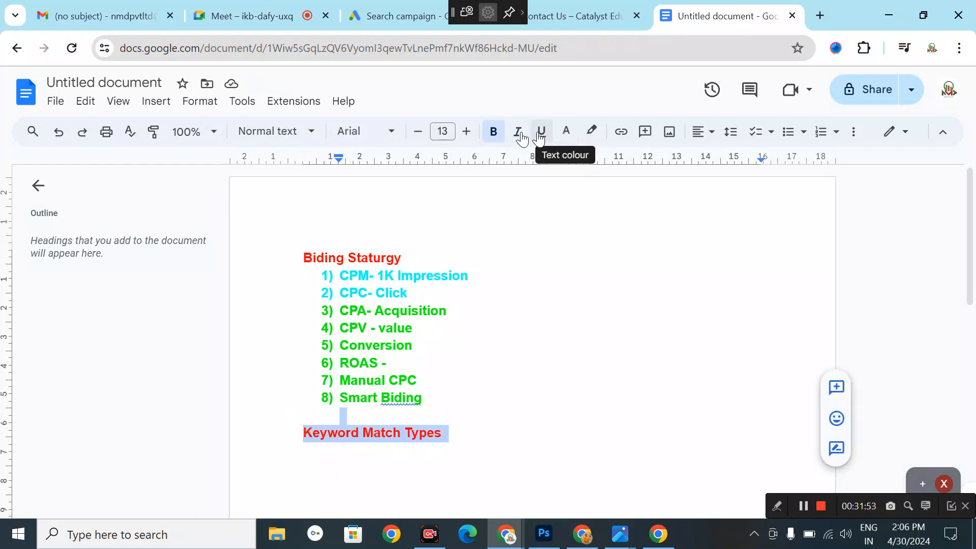
Make the Keyword Match Types heading bold at 21 point and start a new line below it.
{"action": "left_click", "coordinate": [499, 135]}
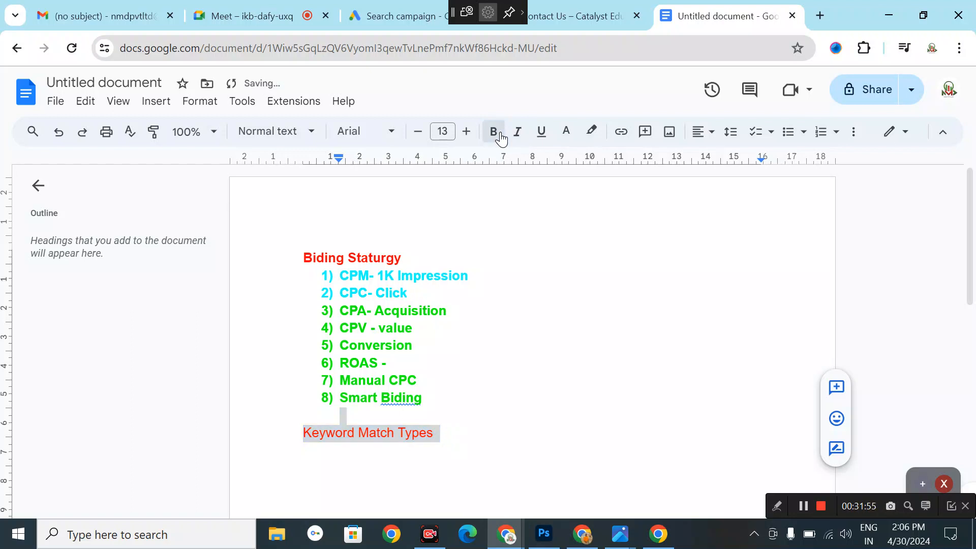
{"action": "left_click", "coordinate": [500, 135]}
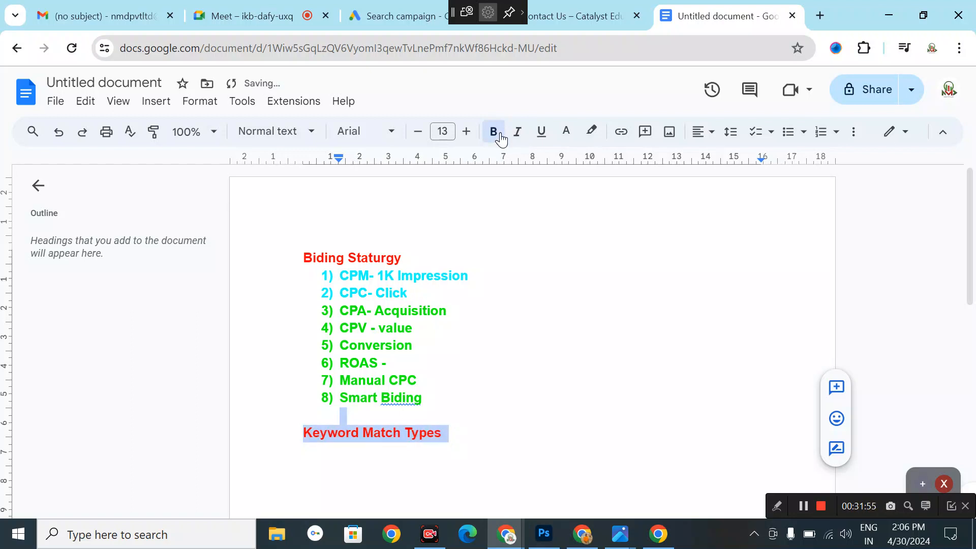
{"action": "left_click", "coordinate": [471, 132]}
{"action": "left_click", "coordinate": [471, 132]}
{"action": "left_click", "coordinate": [471, 133]}
{"action": "left_click", "coordinate": [471, 133]}
{"action": "left_click", "coordinate": [471, 132]}
{"action": "left_click", "coordinate": [471, 133]}
{"action": "left_click", "coordinate": [472, 132]}
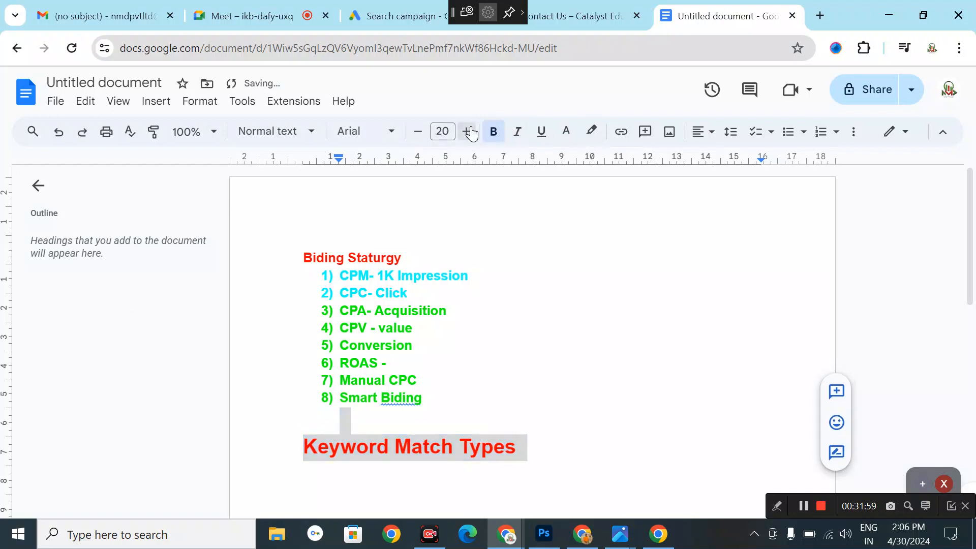
{"action": "left_click", "coordinate": [471, 133]}
{"action": "left_click", "coordinate": [421, 380]}
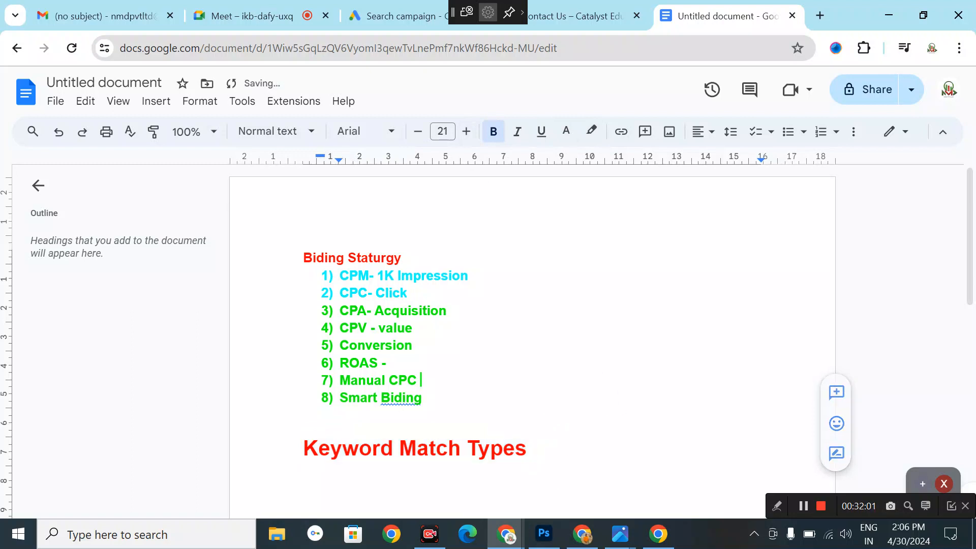
{"action": "scroll", "coordinate": [586, 386], "scroll_direction": "down", "scroll_amount": 3}
{"action": "double_click", "coordinate": [554, 297]}
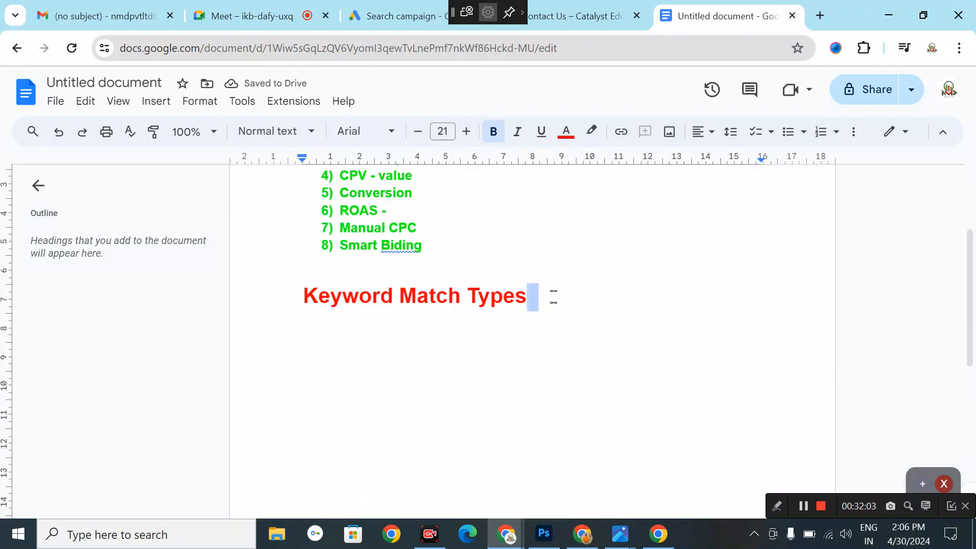
{"action": "key", "text": "Return"}
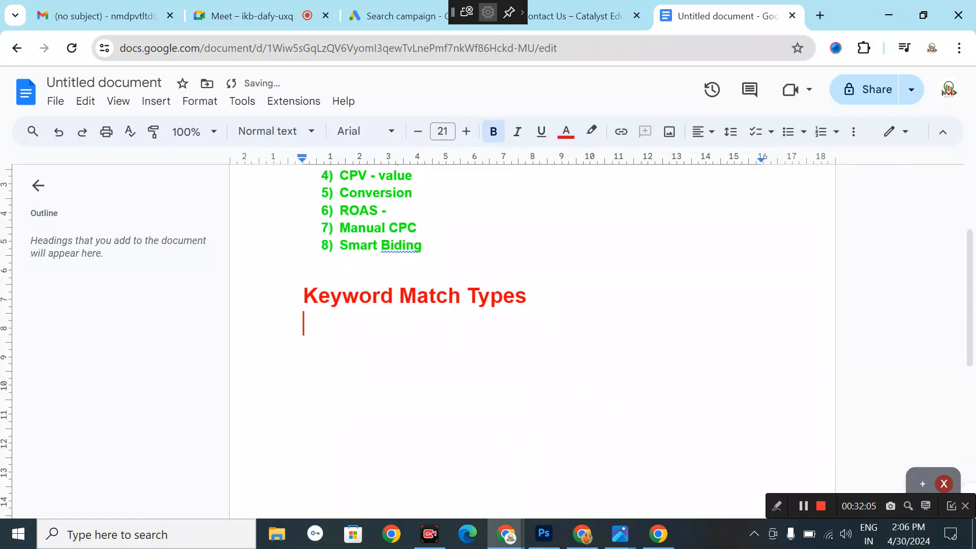
Set the text colour to magenta for the empty line under Keyword Match Types.
{"action": "left_click", "coordinate": [565, 132]}
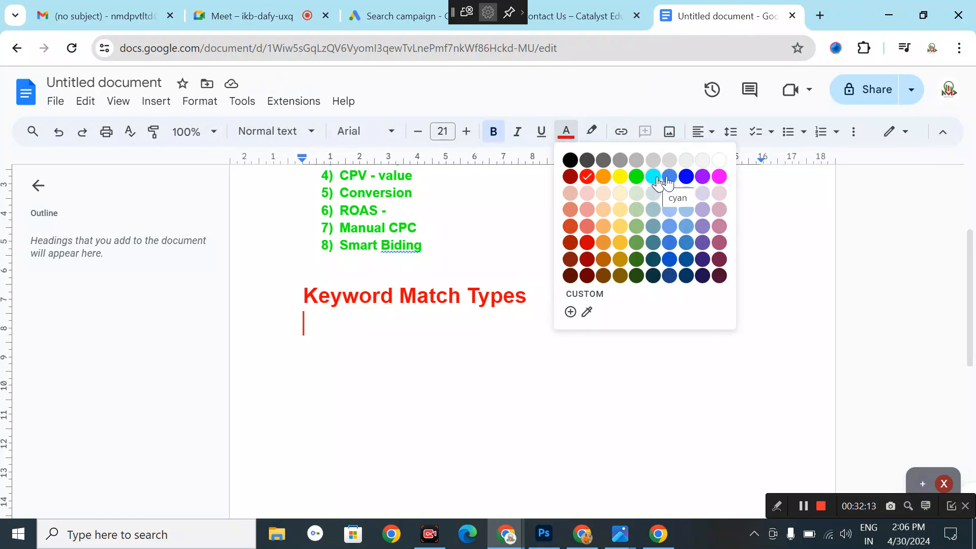
{"action": "left_click", "coordinate": [719, 177]}
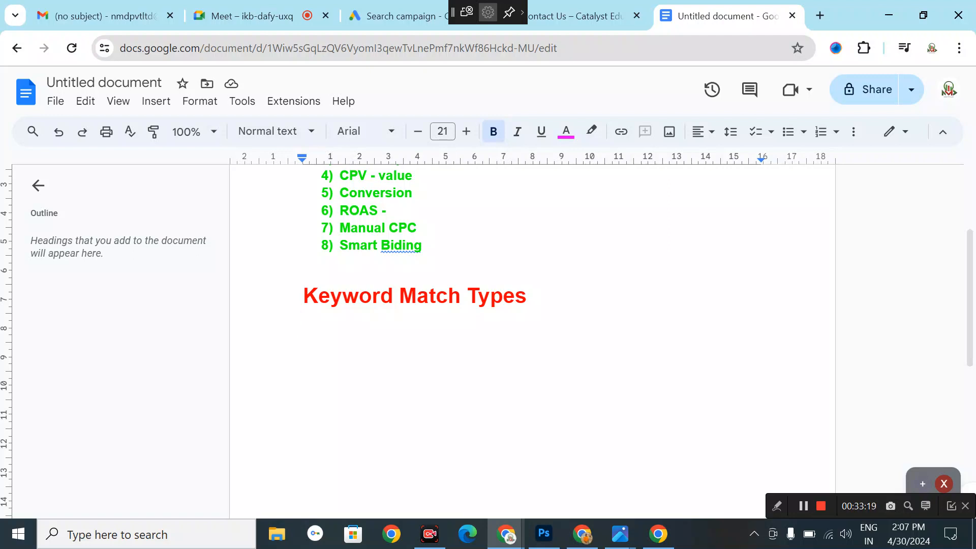
Start a magenta auto-numbered list with items 'Broad' and 'Phresh'.
{"action": "type", "text": "1"}
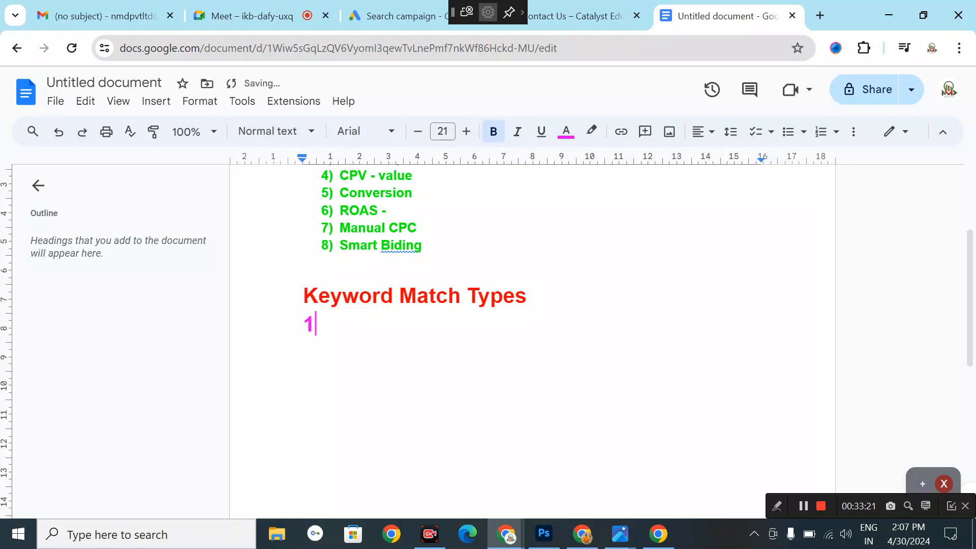
{"action": "type", "text": "0"}
{"action": "key", "text": "BackSpace"}
{"action": "type", "text": ")"}
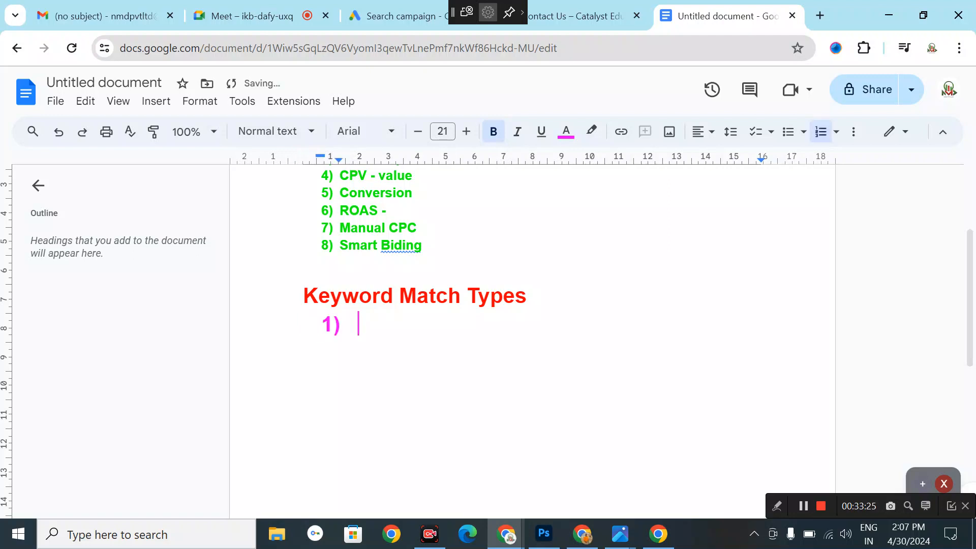
{"action": "type", "text": " Broad"}
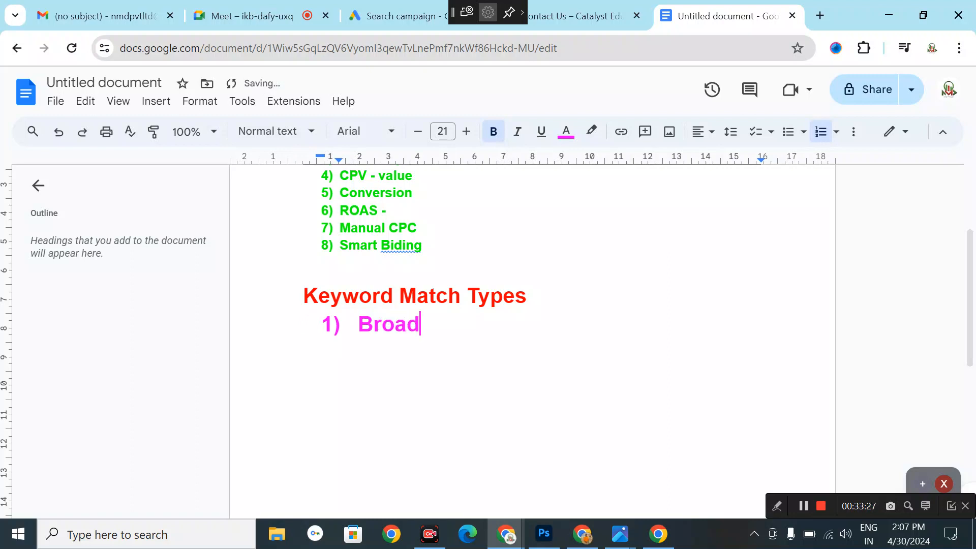
{"action": "key", "text": "Return"}
{"action": "type", "text": "Phresh"}
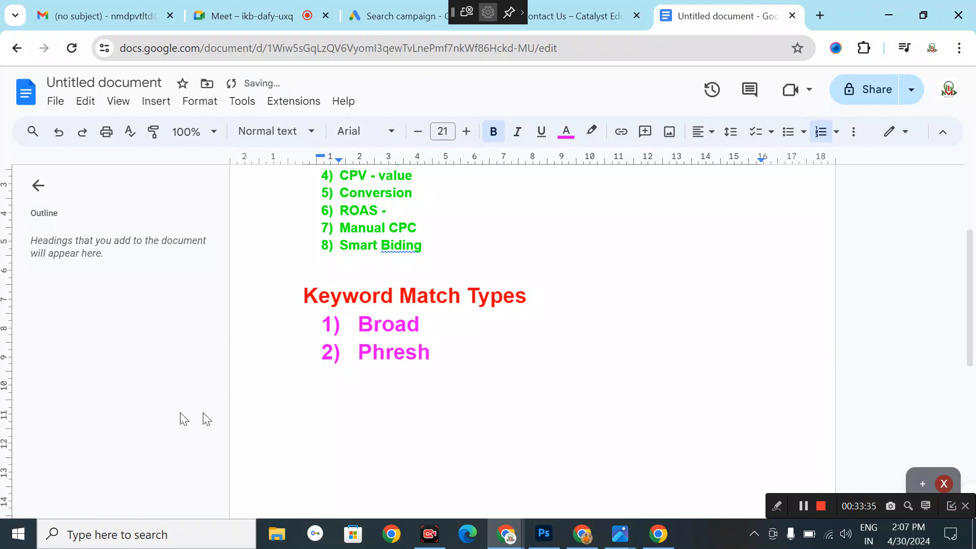
Repeatedly try respelling the second item's word, then clear the item.
{"action": "left_click", "coordinate": [394, 352]}
{"action": "double_click", "coordinate": [394, 351]}
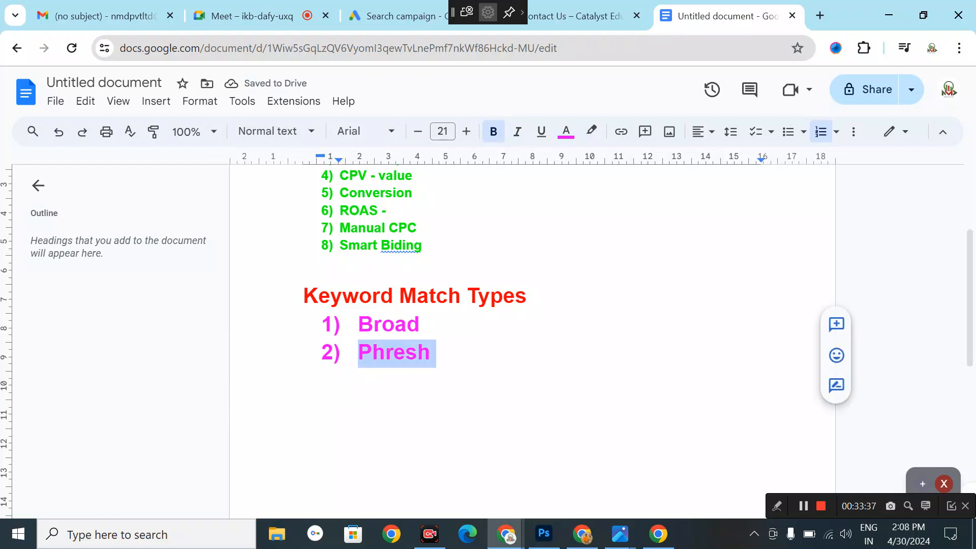
{"action": "double_click", "coordinate": [448, 356]}
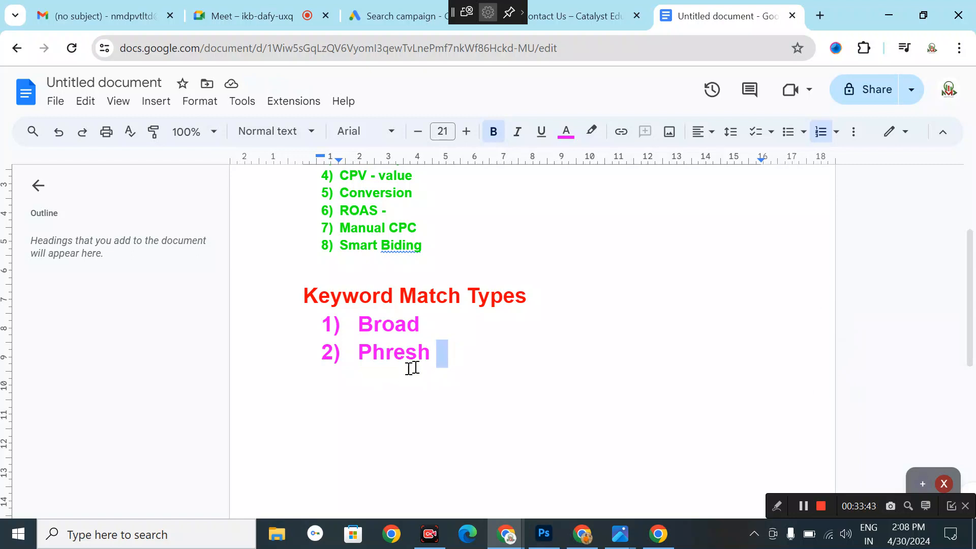
{"action": "left_click", "coordinate": [435, 348]}
{"action": "key", "text": "BackSpace"}
{"action": "key", "text": "BackSpace"}
{"action": "key", "text": "BackSpace"}
{"action": "key", "text": "BackSpace"}
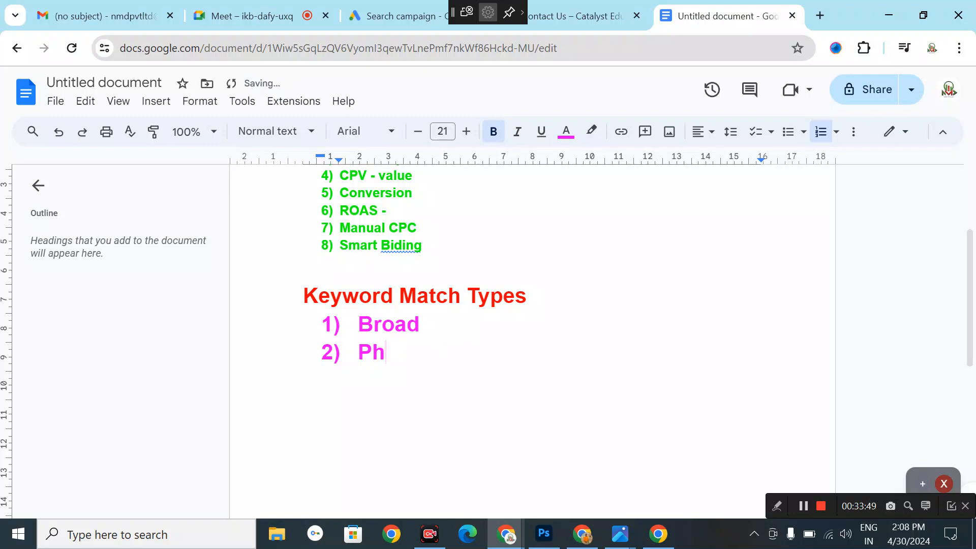
{"action": "type", "text": "res"}
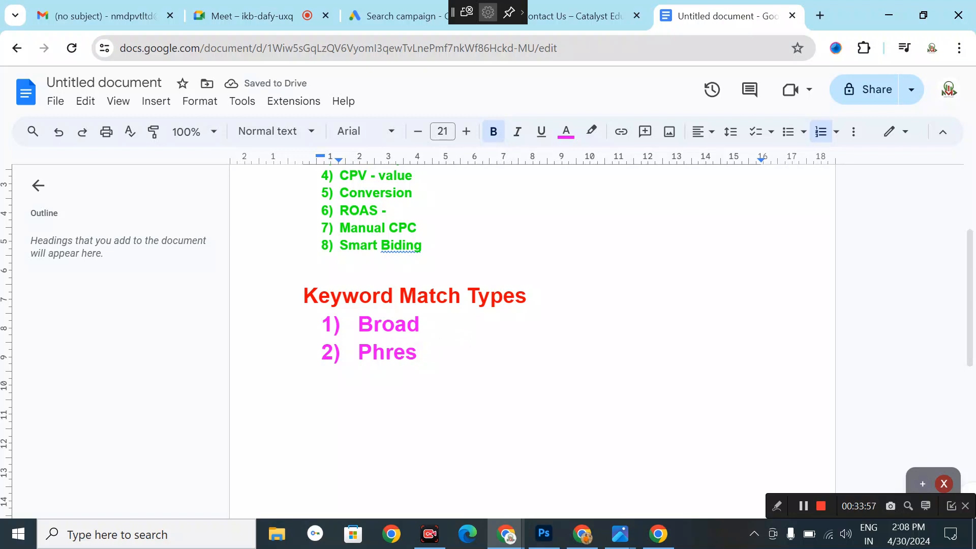
{"action": "key", "text": "BackSpace"}
{"action": "key", "text": "BackSpace"}
{"action": "key", "text": "BackSpace"}
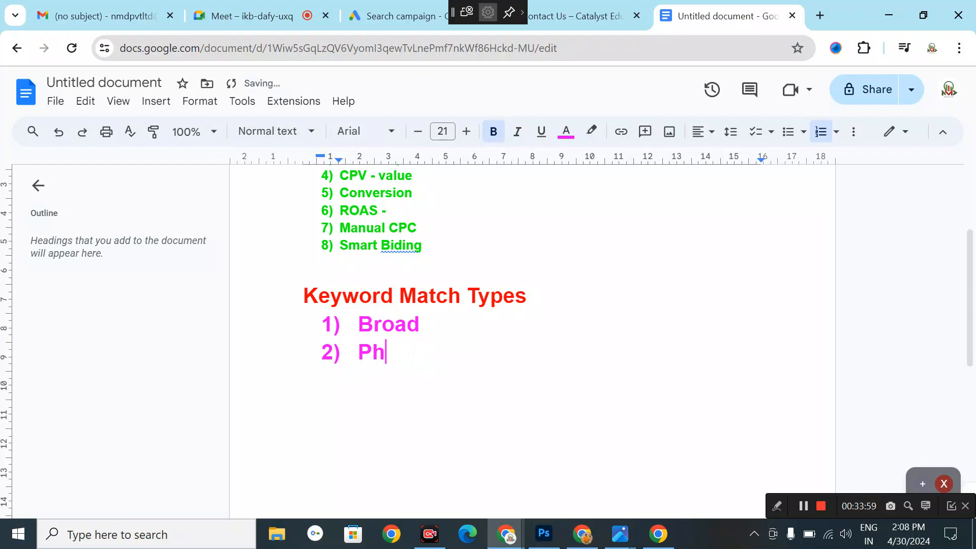
{"action": "type", "text": "res"}
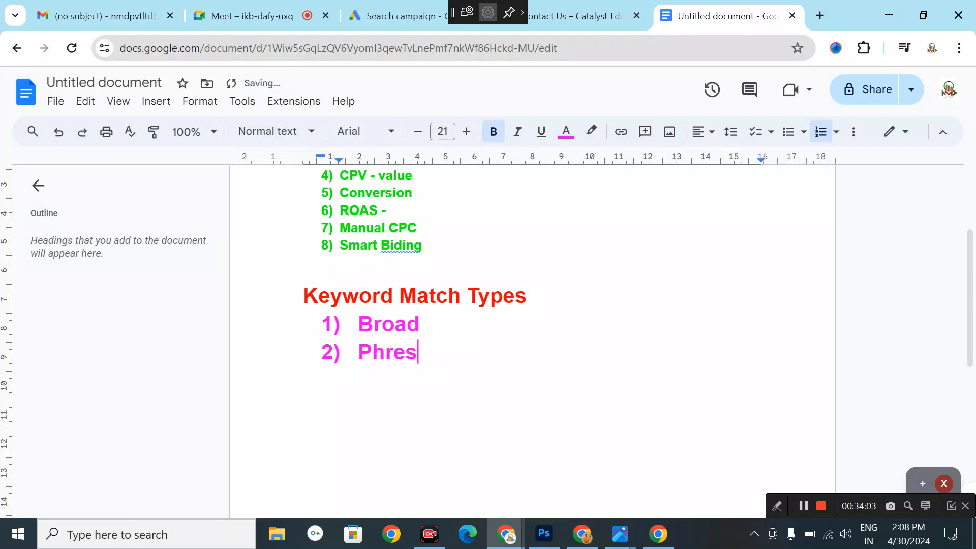
{"action": "key", "text": "BackSpace"}
{"action": "type", "text": "a"}
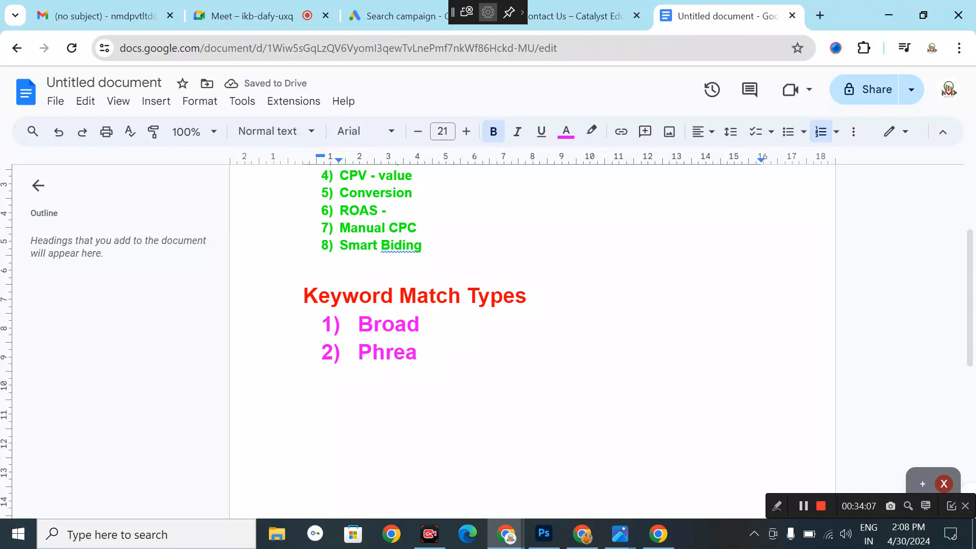
{"action": "type", "text": "se"}
{"action": "key", "text": "BackSpace"}
{"action": "key", "text": "BackSpace"}
{"action": "key", "text": "BackSpace"}
{"action": "key", "text": "BackSpace"}
{"action": "key", "text": "BackSpace"}
{"action": "key", "text": "BackSpace"}
{"action": "key", "text": "BackSpace"}
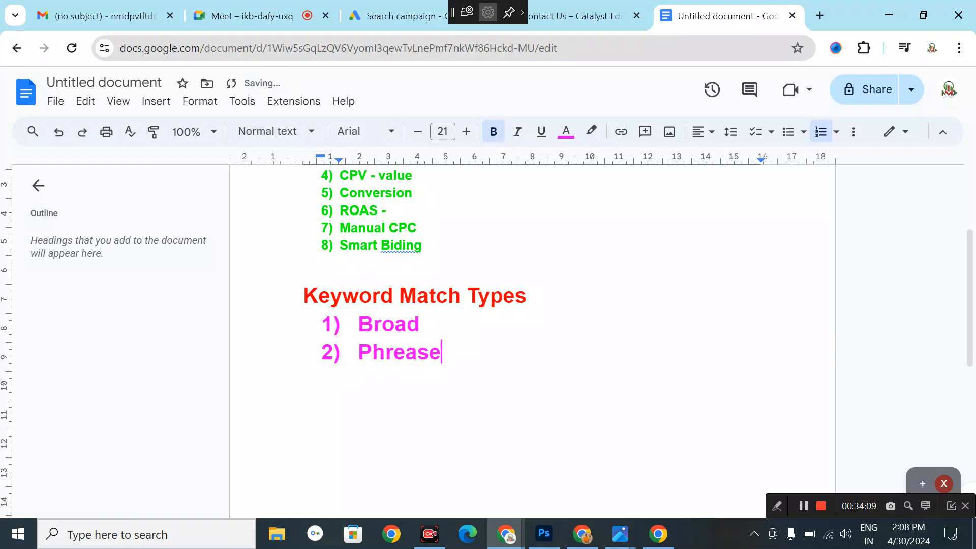
{"action": "key", "text": "BackSpace"}
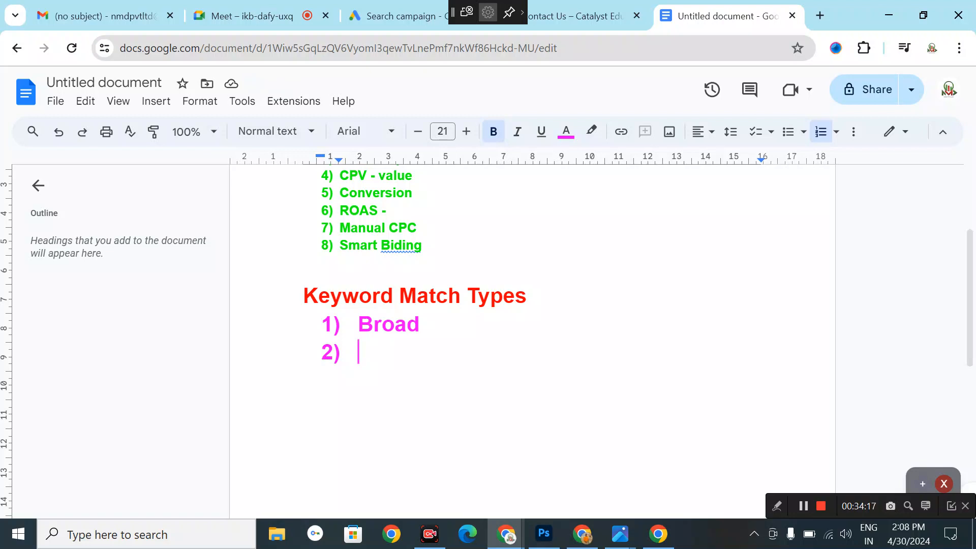
Retype item 2 as 'Phras', add a third item, and accept the 'Phrase' suggestion.
{"action": "type", "text": "Phresh"}
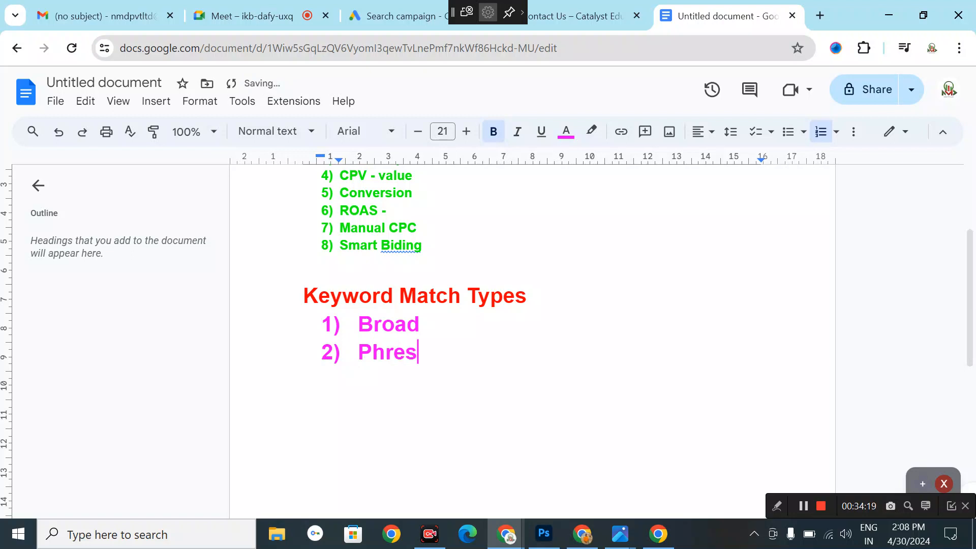
{"action": "key", "text": "BackSpace"}
{"action": "key", "text": "BackSpace"}
{"action": "type", "text": "h"}
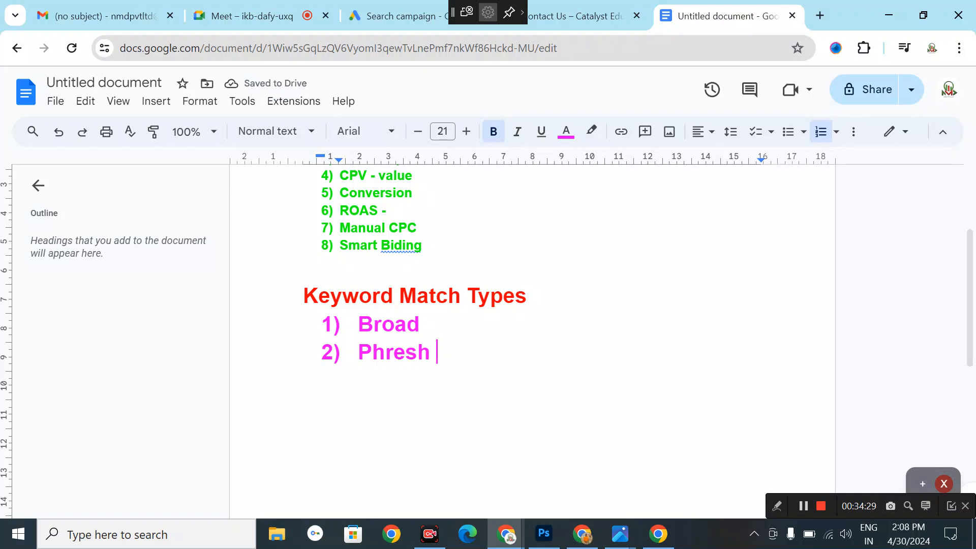
{"action": "key", "text": "BackSpace"}
{"action": "key", "text": "BackSpace"}
{"action": "key", "text": "BackSpace"}
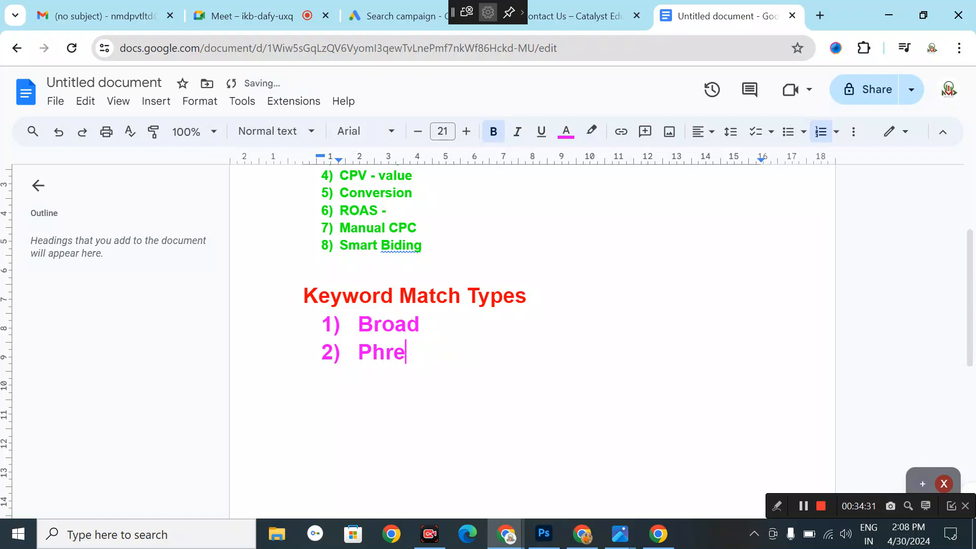
{"action": "key", "text": "BackSpace"}
{"action": "type", "text": "as"}
{"action": "key", "text": "Return"}
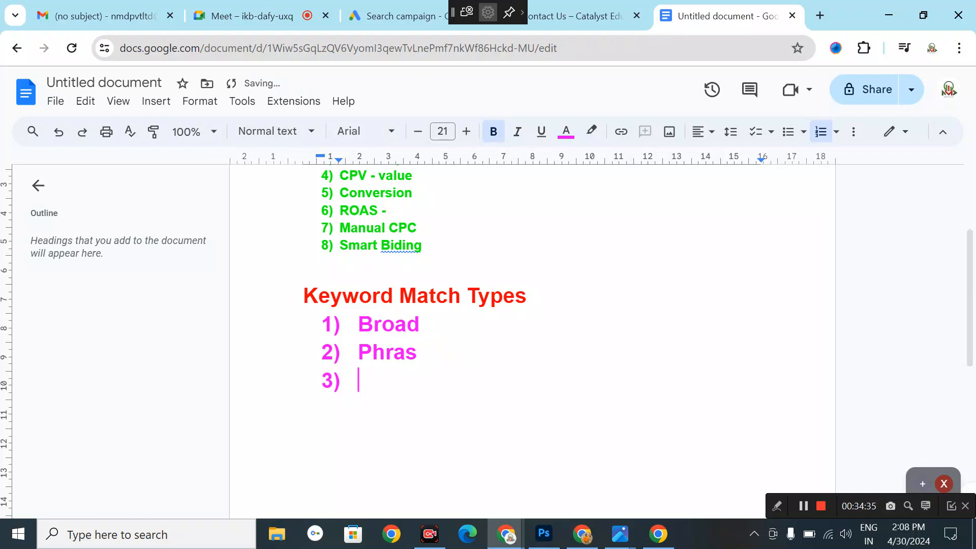
{"action": "left_click", "coordinate": [397, 355]}
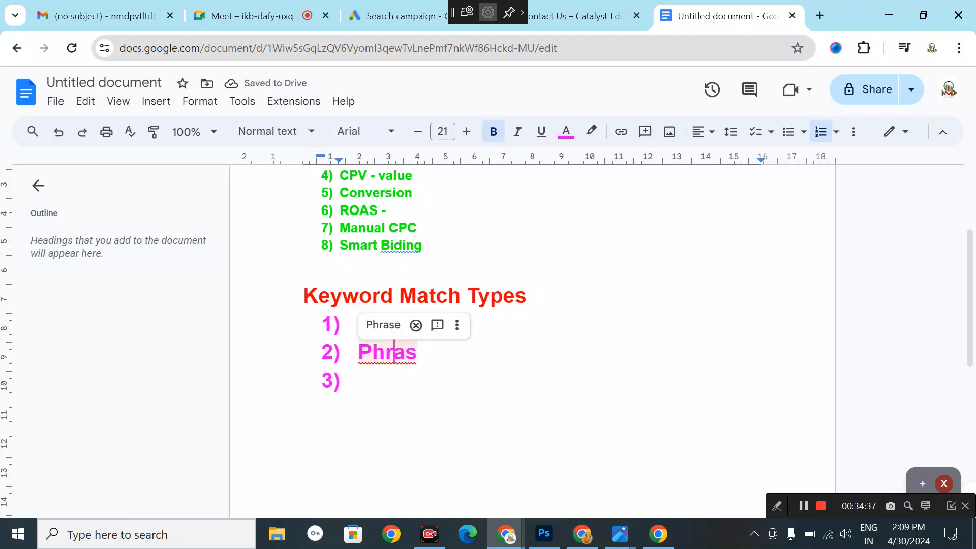
{"action": "left_click", "coordinate": [383, 325]}
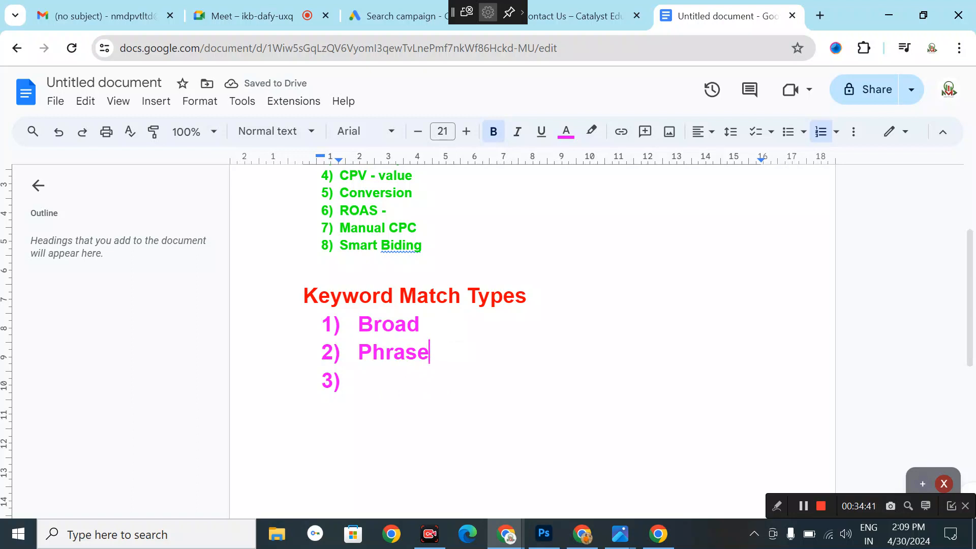
Enter 'Exact match' as the third numbered list item.
{"action": "left_click", "coordinate": [359, 380]}
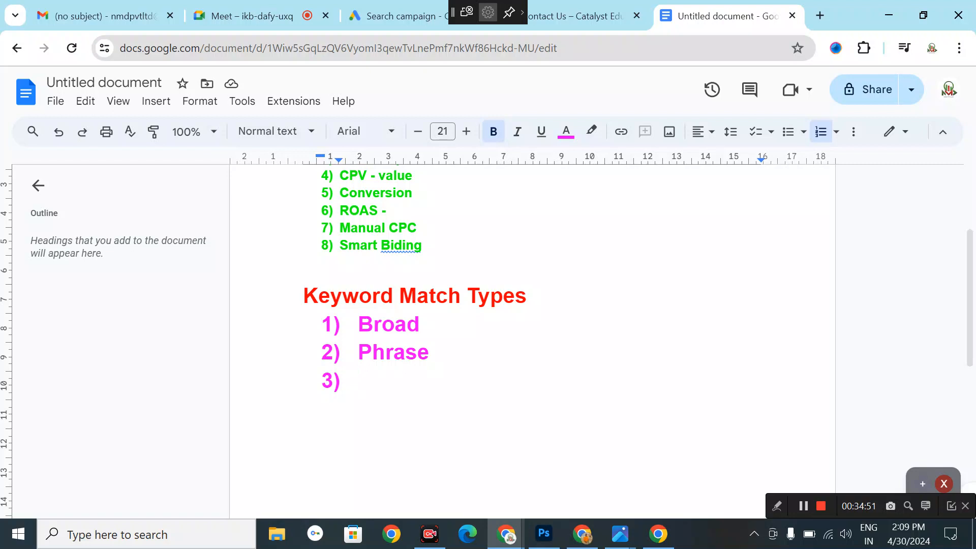
{"action": "type", "text": "E"}
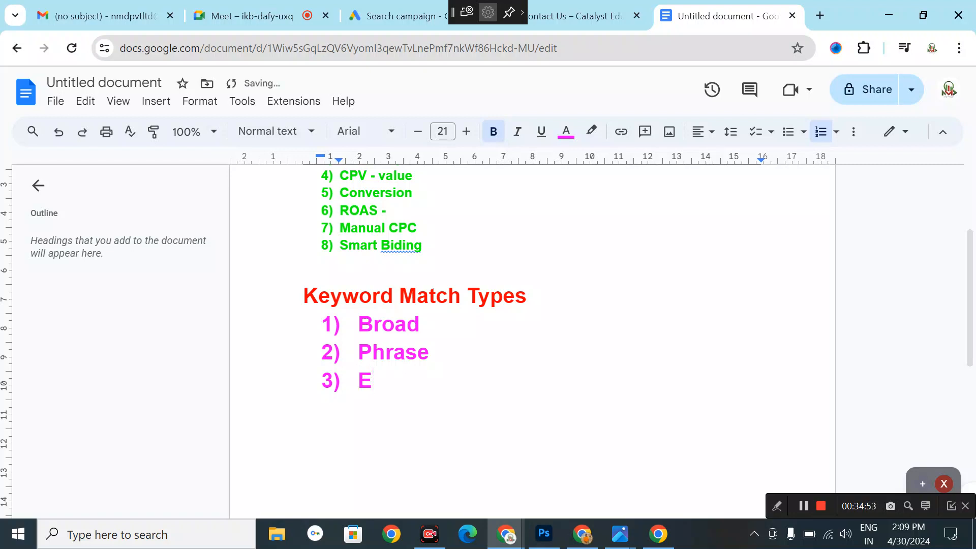
{"action": "type", "text": "xactmatch"}
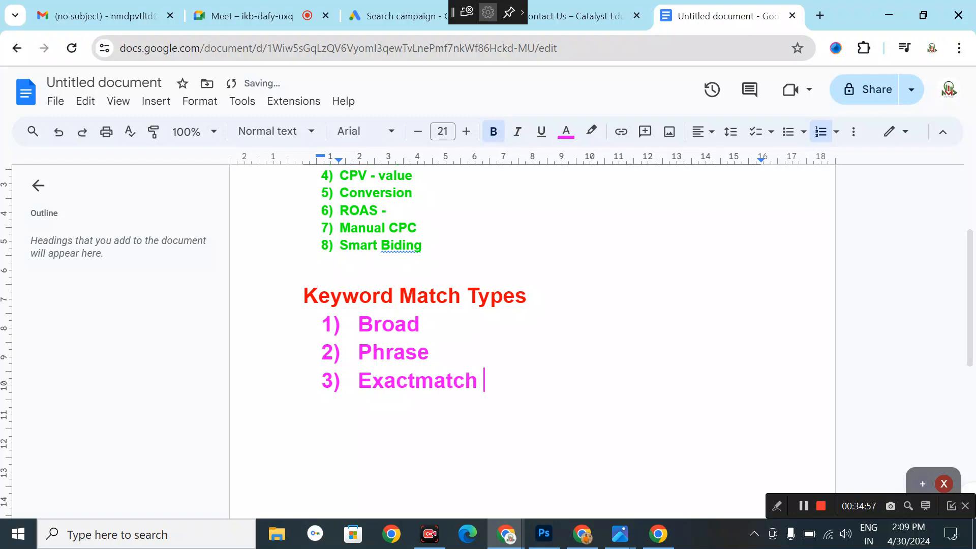
{"action": "left_click", "coordinate": [416, 381]}
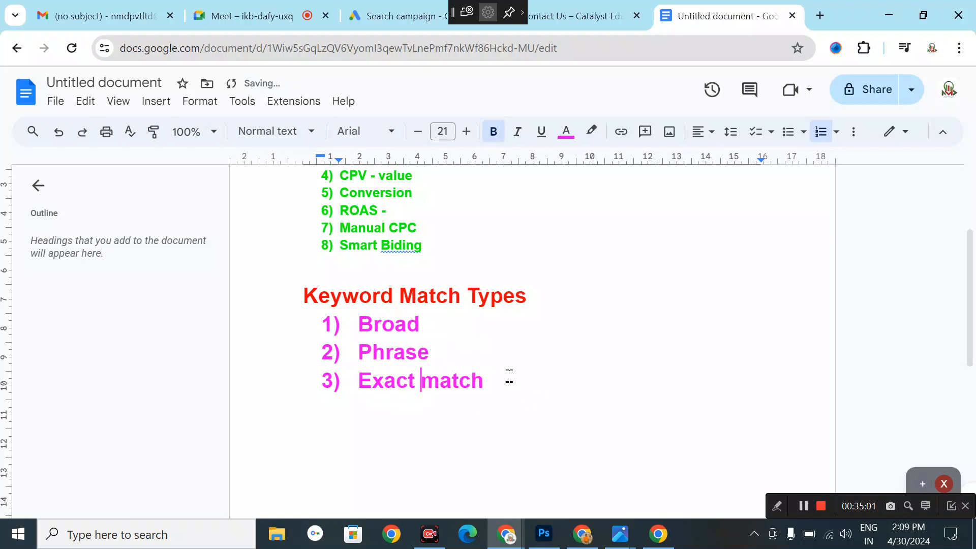
{"action": "double_click", "coordinate": [510, 377]}
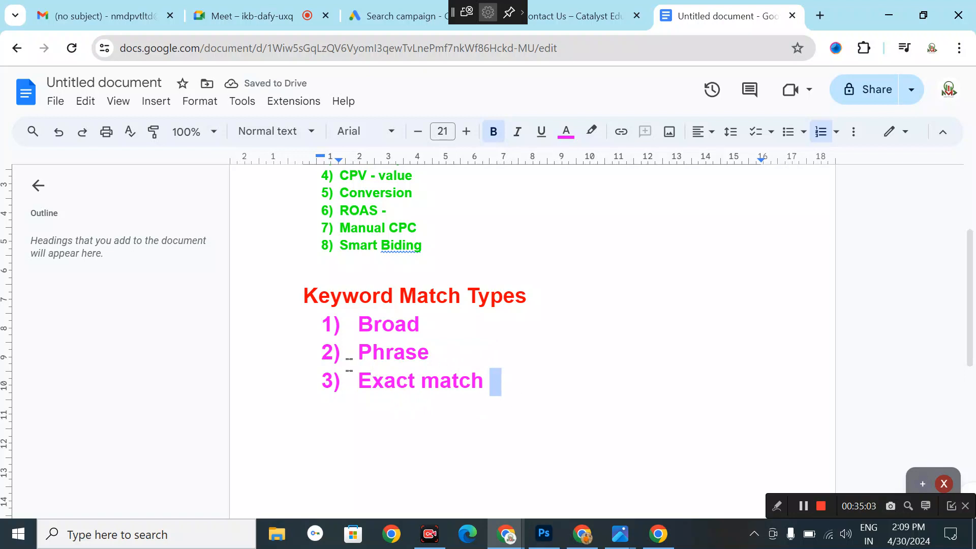
Move the insertion point around the heading and the Broad, Phrase and Exact match items.
{"action": "left_click", "coordinate": [319, 295]}
{"action": "double_click", "coordinate": [435, 325]}
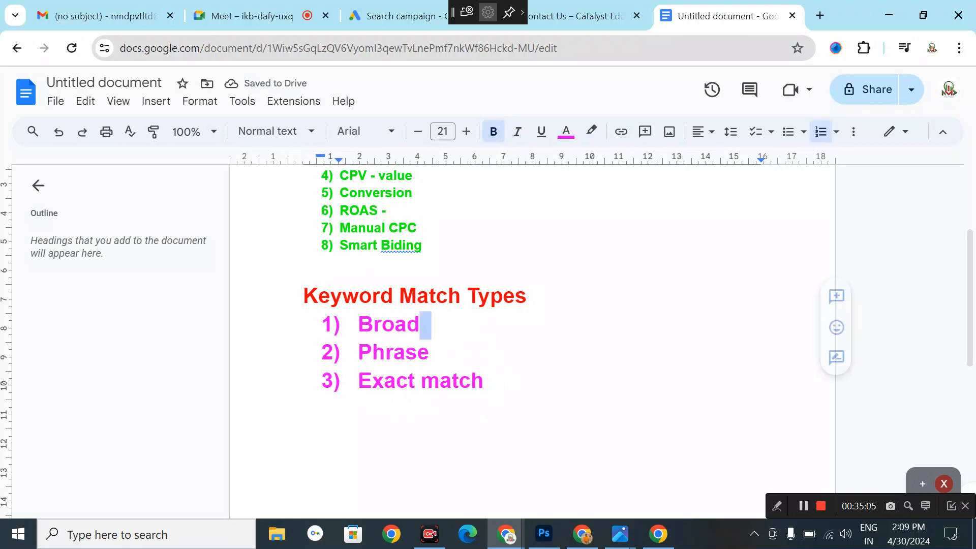
{"action": "left_click", "coordinate": [431, 326]}
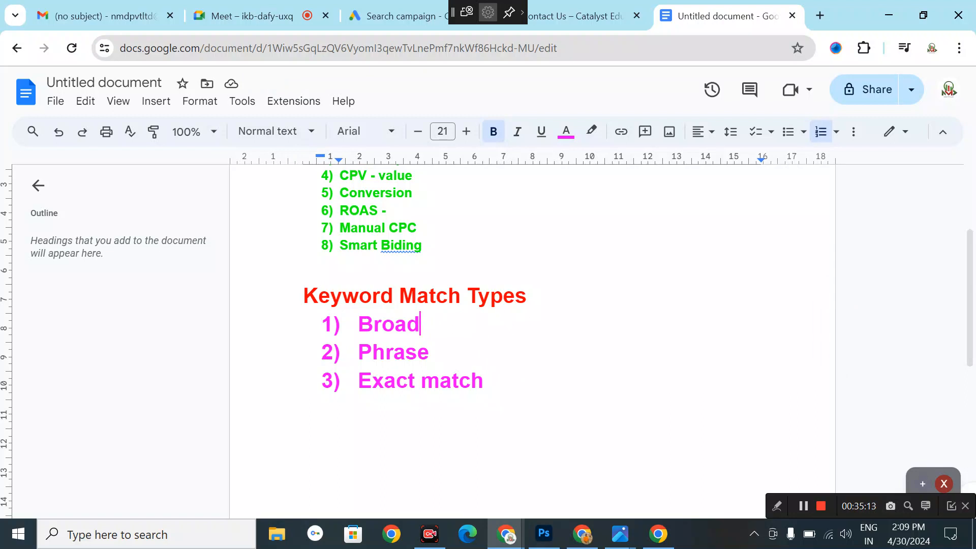
{"action": "left_click", "coordinate": [302, 297]}
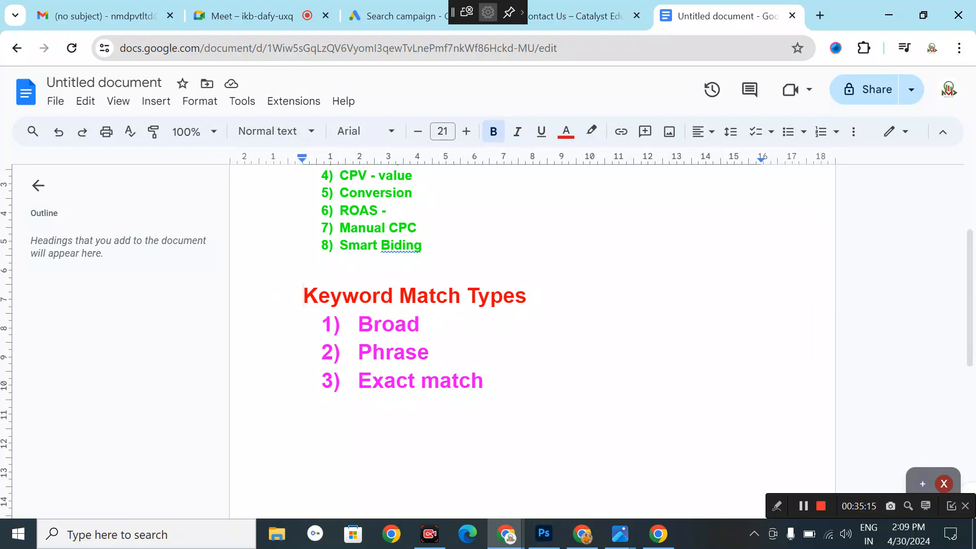
{"action": "left_click", "coordinate": [358, 352]}
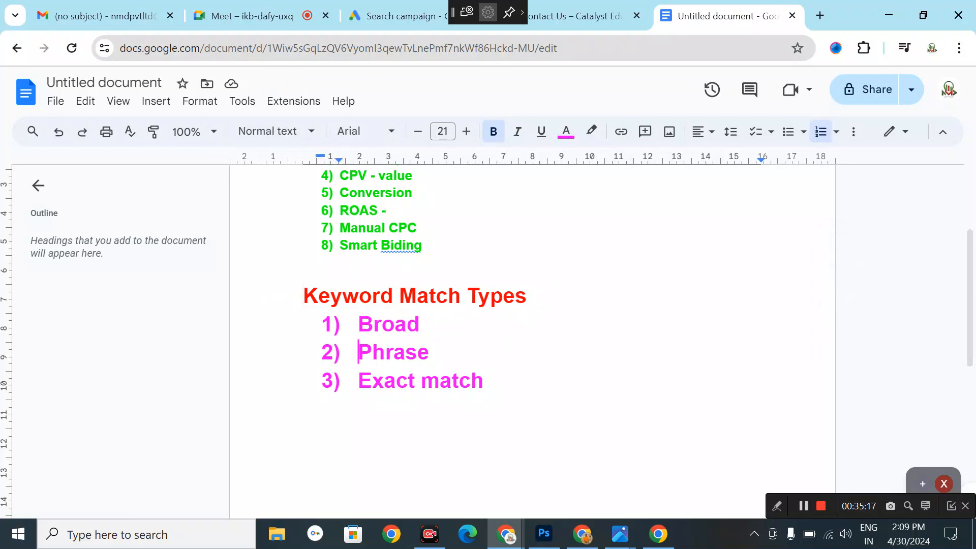
{"action": "left_click", "coordinate": [397, 390]}
{"action": "left_click", "coordinate": [420, 323]}
{"action": "left_click", "coordinate": [383, 324]}
{"action": "left_click", "coordinate": [461, 296]}
{"action": "left_click", "coordinate": [420, 324]}
{"action": "left_click", "coordinate": [487, 382]}
{"action": "key", "text": "shift+End"}
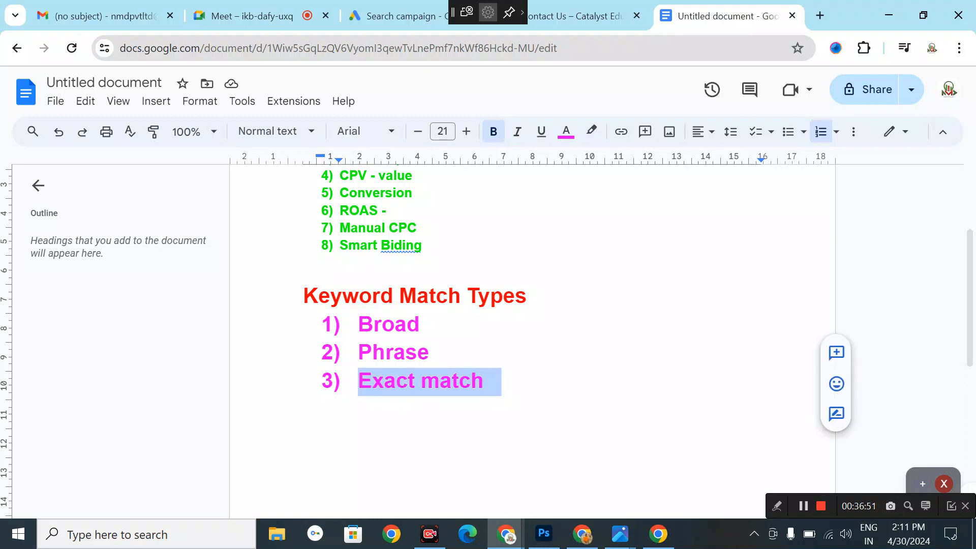
{"action": "left_click", "coordinate": [490, 381]}
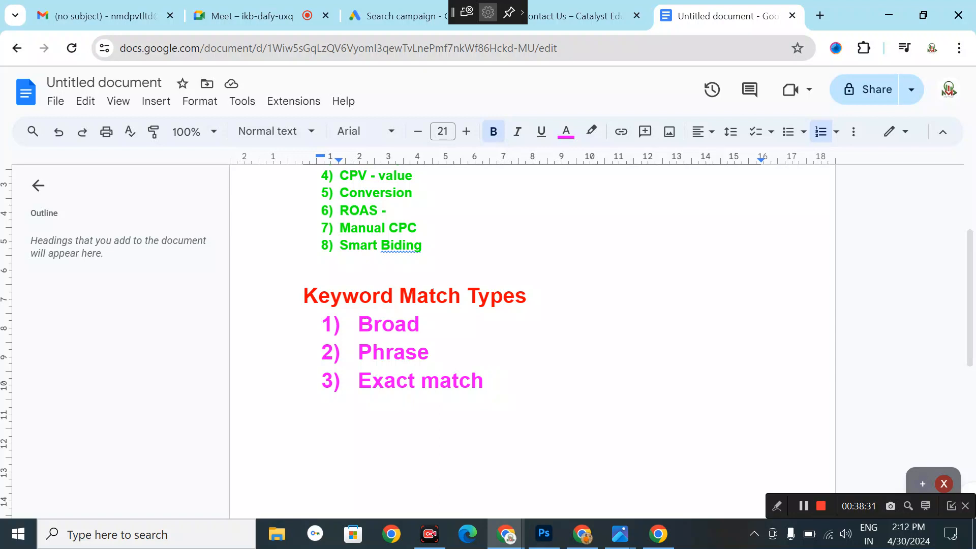
{"action": "left_click_drag", "start_coordinate": [357, 324], "coordinate": [394, 326]}
{"action": "double_click", "coordinate": [426, 325]}
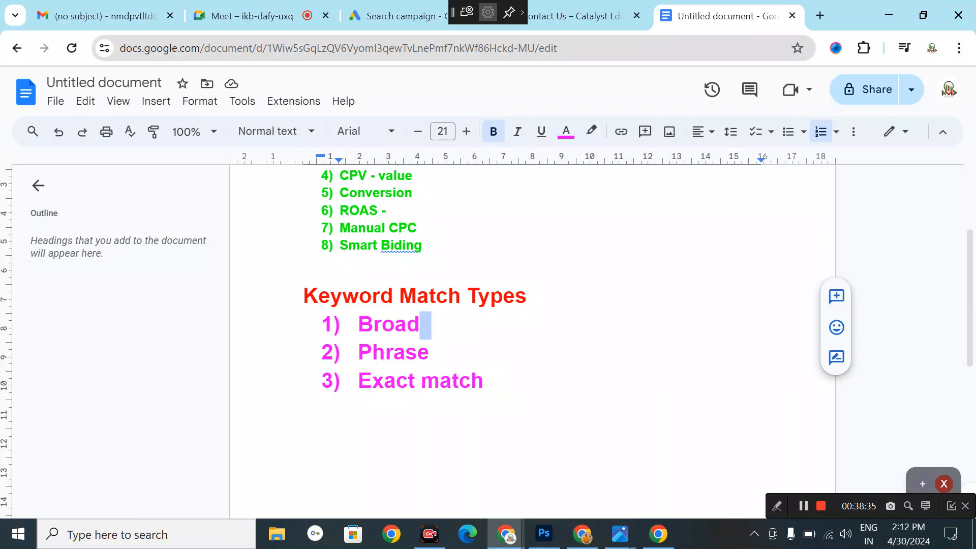
{"action": "left_click", "coordinate": [421, 331]}
{"action": "double_click", "coordinate": [435, 353]}
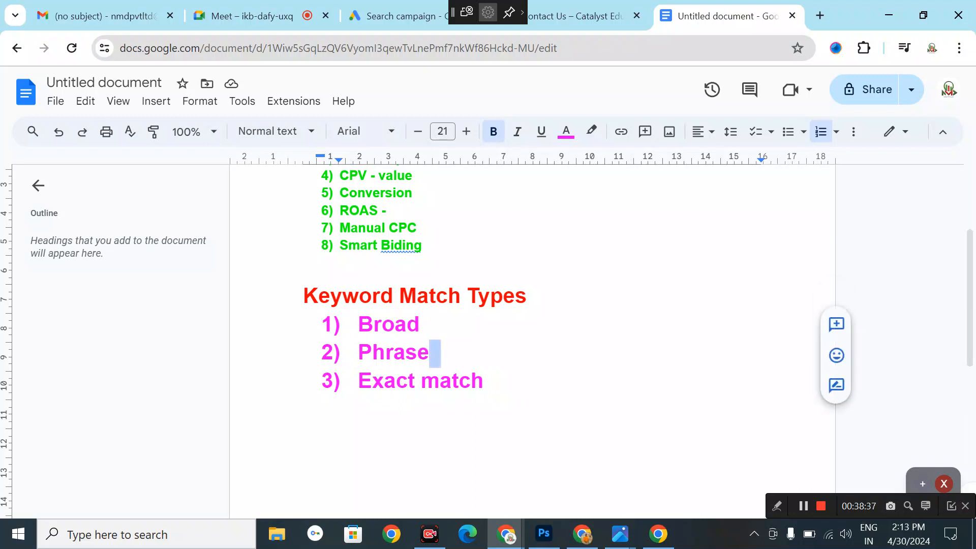
{"action": "left_click", "coordinate": [435, 353]}
{"action": "left_click", "coordinate": [505, 375]}
{"action": "left_click", "coordinate": [358, 324]}
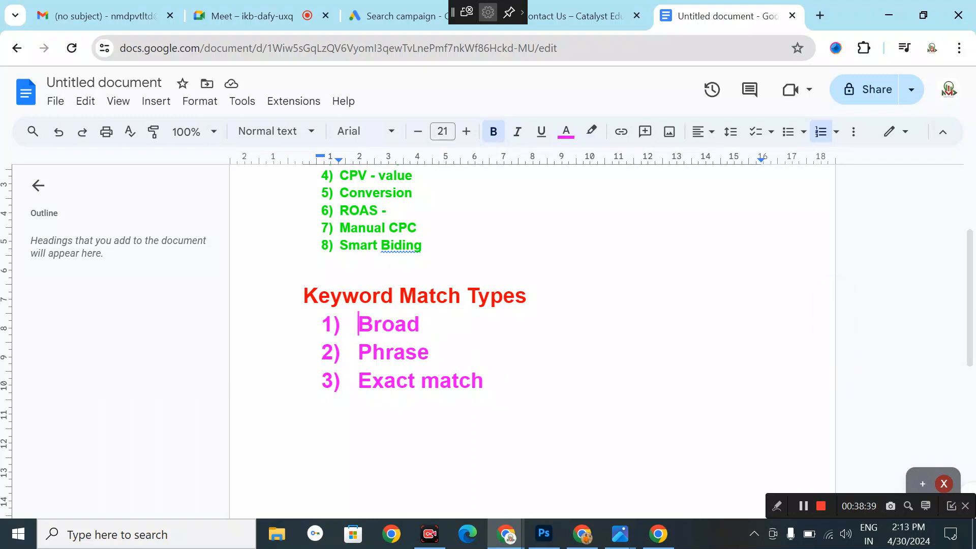
{"action": "double_click", "coordinate": [426, 325]}
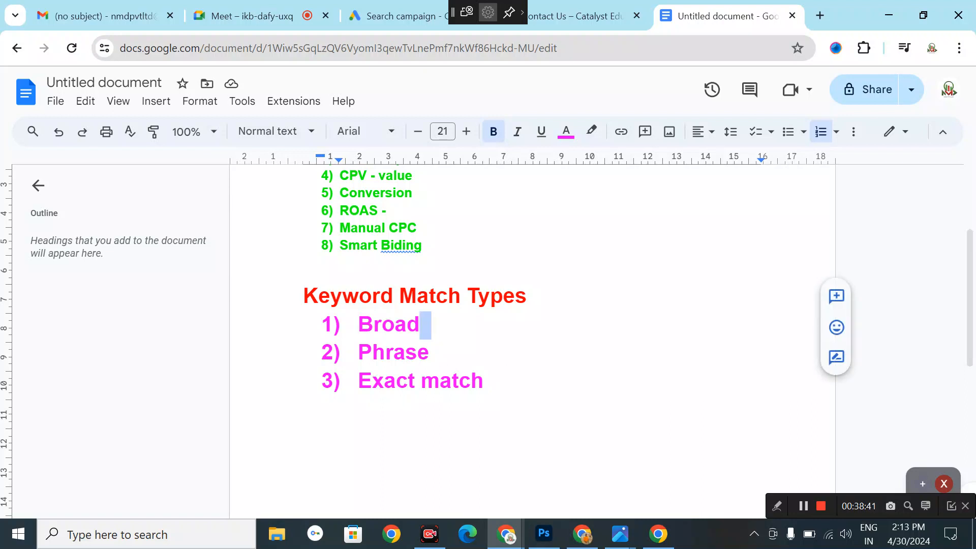
{"action": "left_click", "coordinate": [477, 349]}
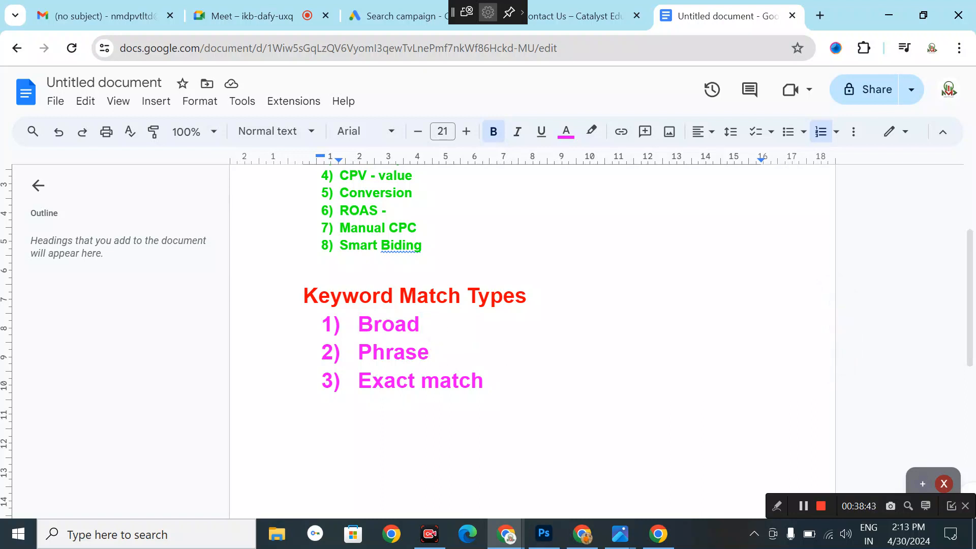
{"action": "left_click", "coordinate": [427, 324]}
{"action": "double_click", "coordinate": [551, 411]}
Add an unnumbered line below the list reading 'black Hat -', correcting typos.
{"action": "key", "text": "Return"}
{"action": "key", "text": "Return"}
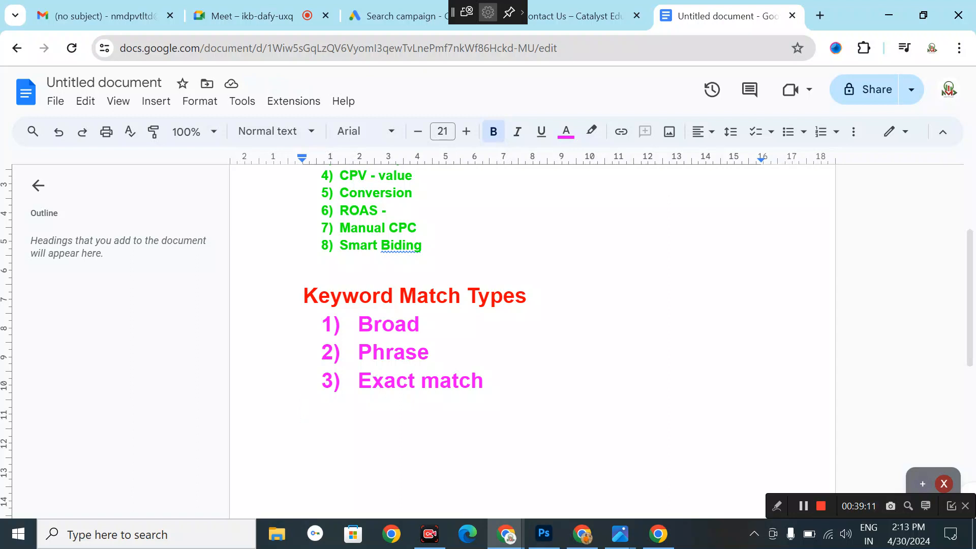
{"action": "type", "text": "balac"}
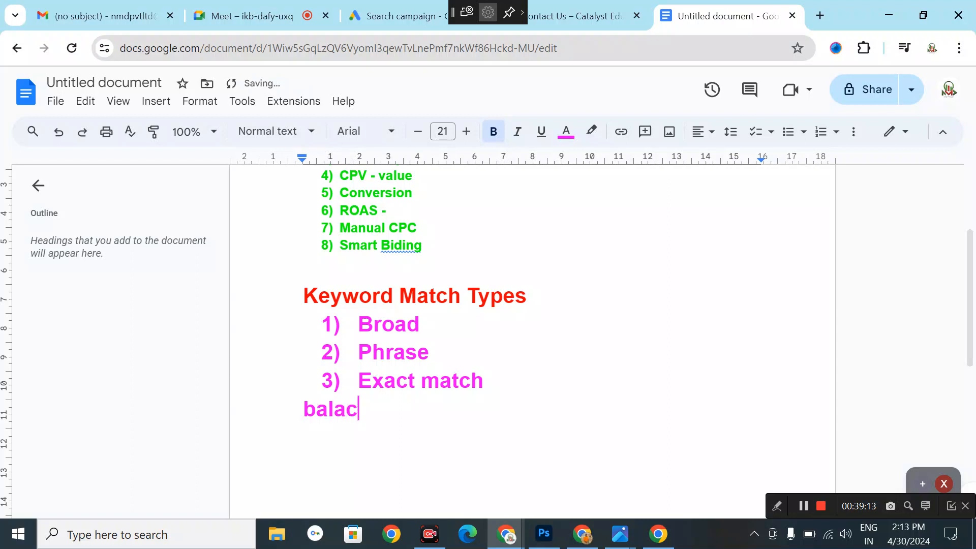
{"action": "key", "text": "BackSpace"}
{"action": "key", "text": "BackSpace"}
{"action": "key", "text": "BackSpace"}
{"action": "key", "text": "BackSpace"}
{"action": "key", "text": "BackSpace"}
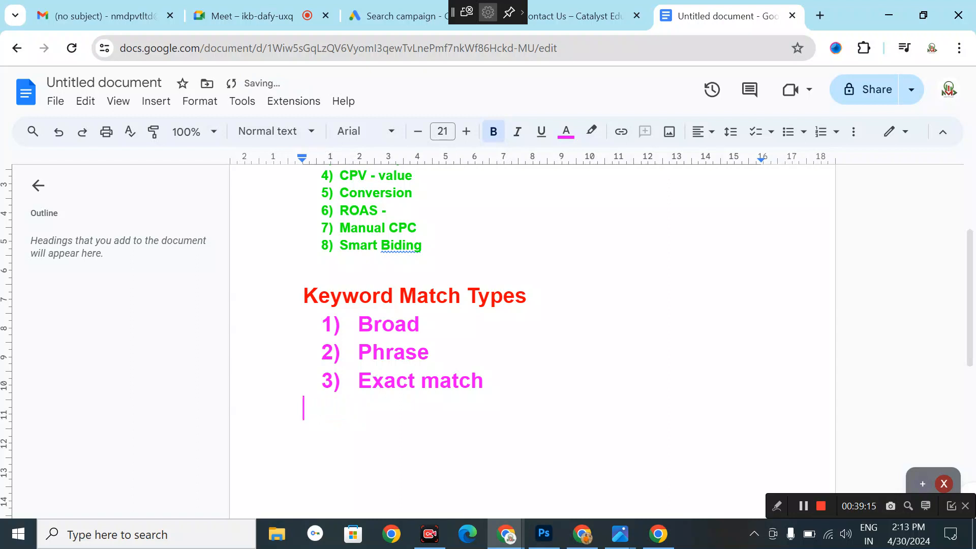
{"action": "type", "text": "l"}
{"action": "key", "text": "BackSpace"}
{"action": "type", "text": "black"}
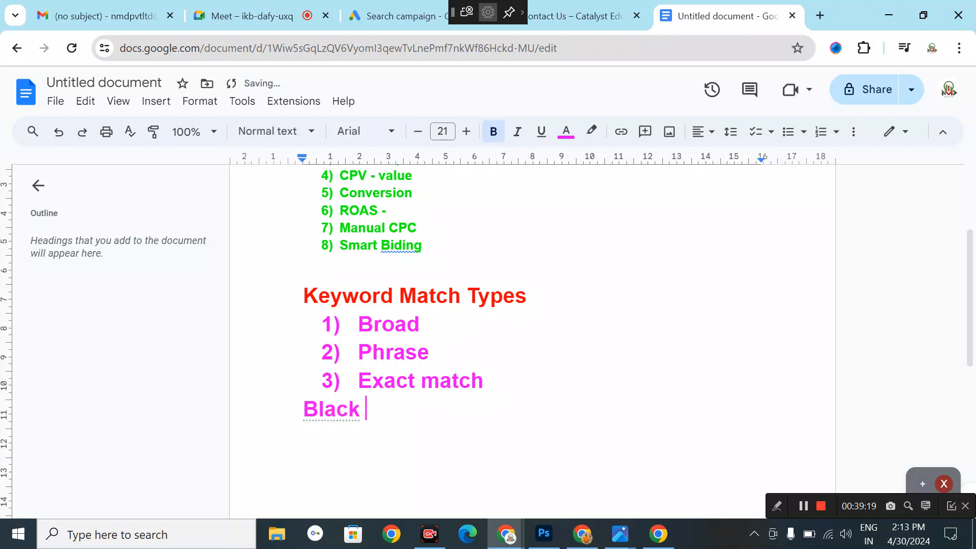
{"action": "type", "text": " Hat"}
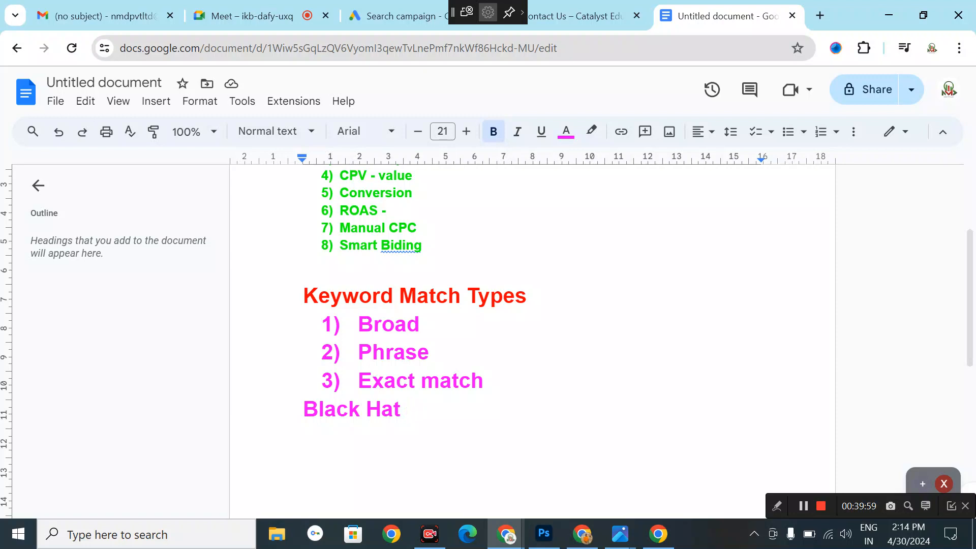
{"action": "type", "text": "-"}
Check the Google Meet call, then bring the Google Ads Search campaign tab forward.
{"action": "left_click", "coordinate": [244, 15]}
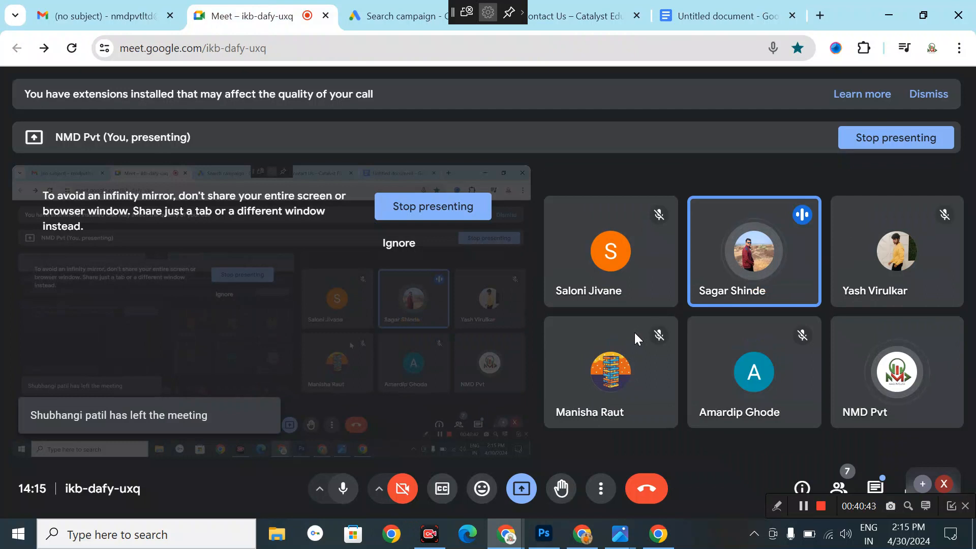
{"action": "mouse_move", "coordinate": [634, 333]}
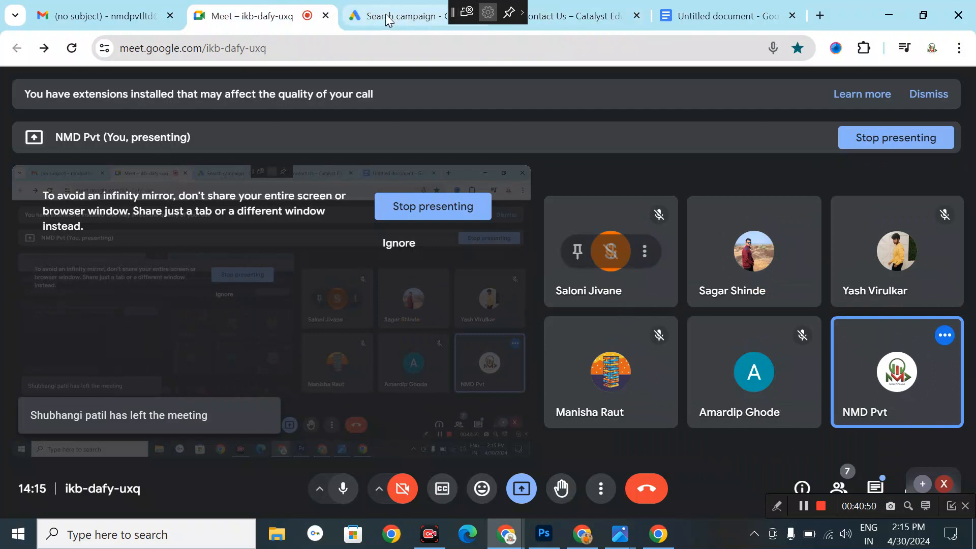
{"action": "left_click", "coordinate": [403, 20]}
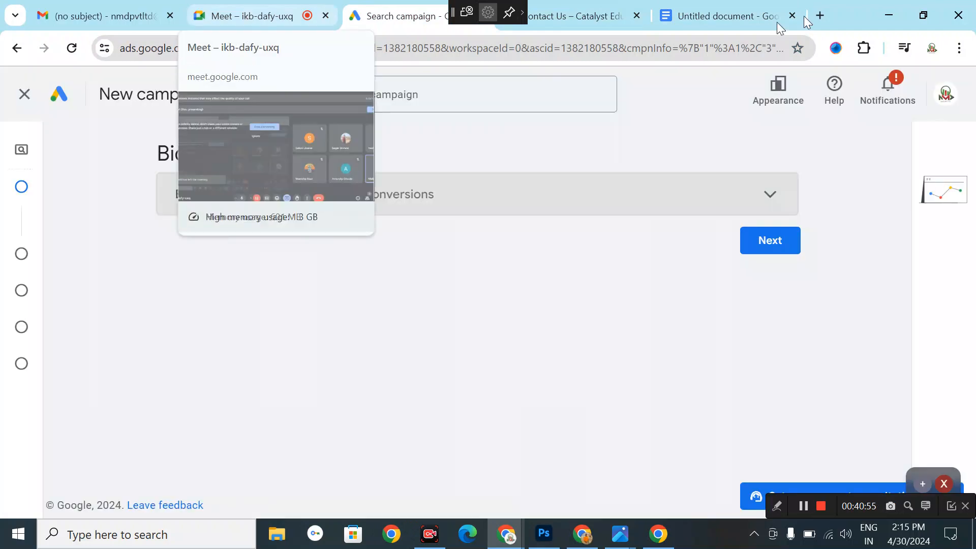
Return to the Untitled Google Docs document with the match-type notes.
{"action": "left_click", "coordinate": [722, 14]}
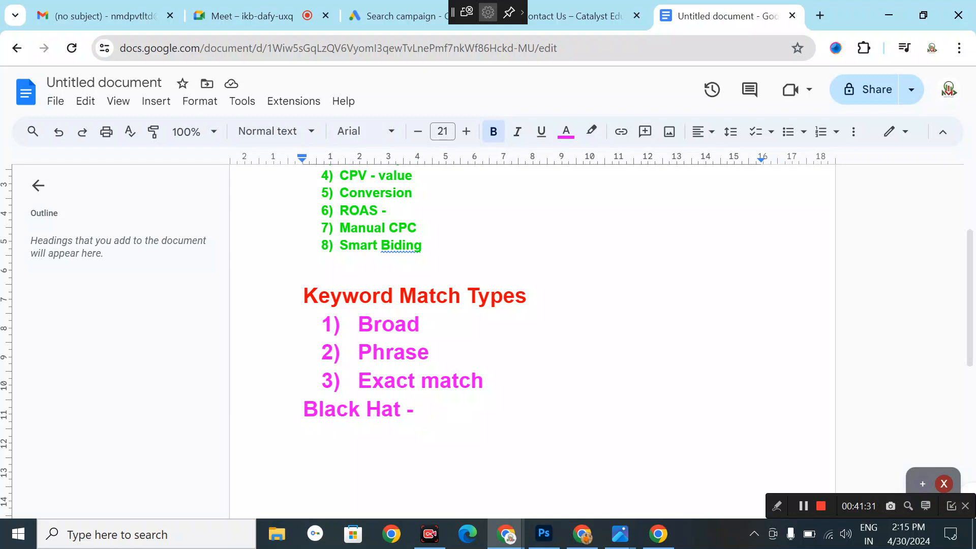
{"action": "left_click_drag", "start_coordinate": [301, 411], "coordinate": [281, 414]}
{"action": "left_click", "coordinate": [366, 415]}
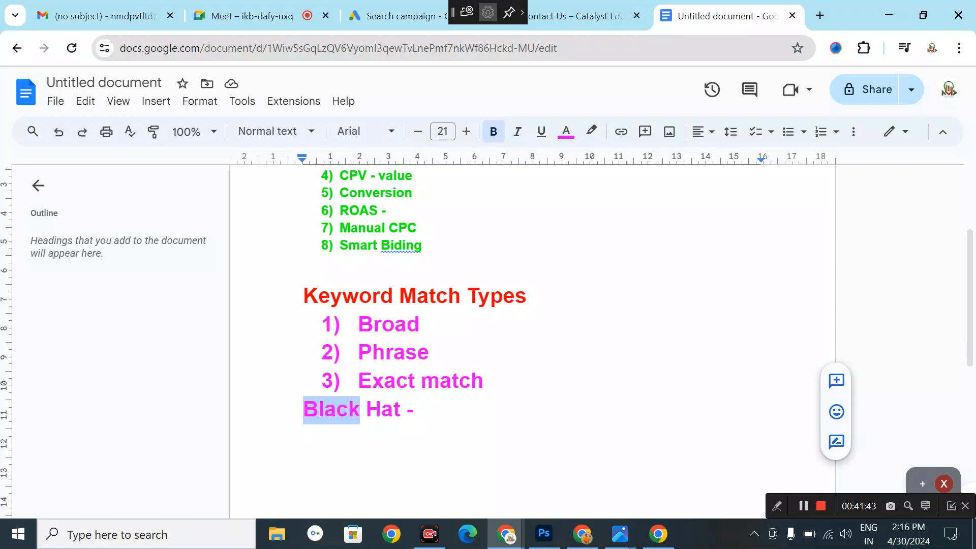
{"action": "key", "text": "Left"}
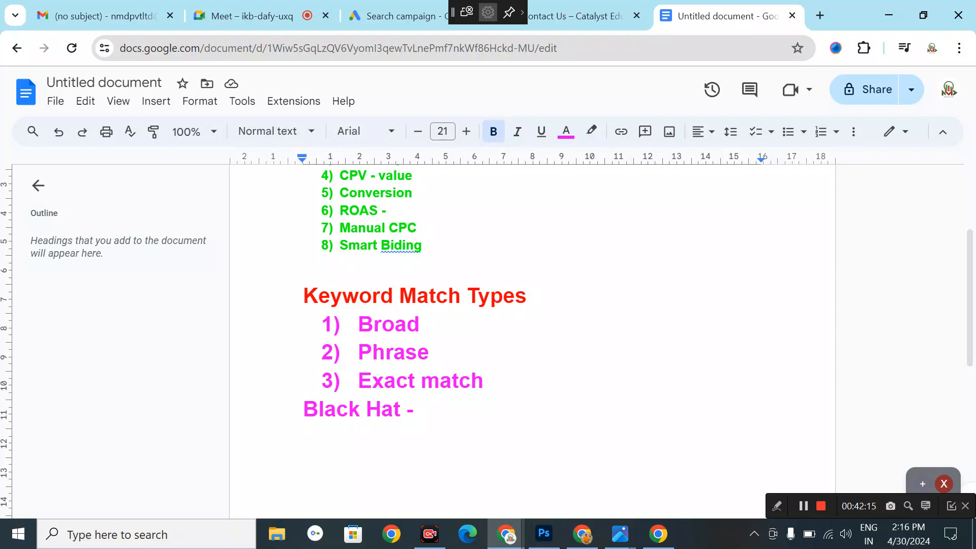
{"action": "left_click", "coordinate": [419, 409]}
Complete the line as 'Black Hat - eg Pink hat' and start a new line.
{"action": "type", "text": "g"}
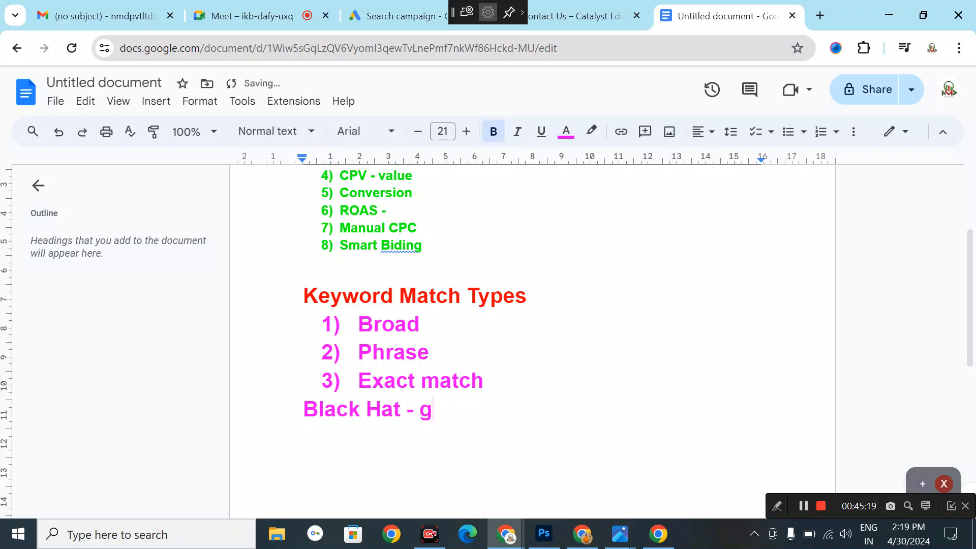
{"action": "type", "text": "g"}
{"action": "key", "text": "BackSpace"}
{"action": "key", "text": "BackSpace"}
{"action": "type", "text": "eg"}
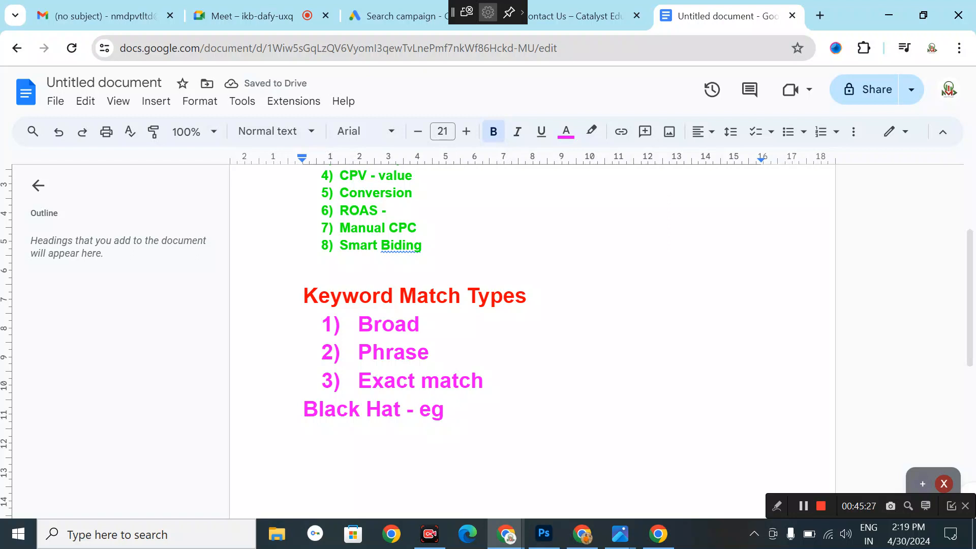
{"action": "type", "text": " Pink "}
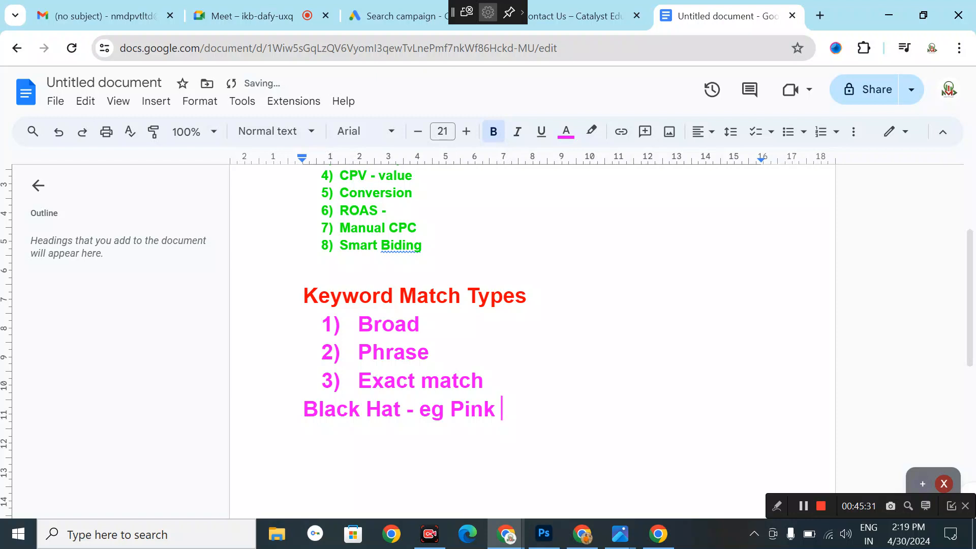
{"action": "type", "text": "Cap"}
{"action": "key", "text": "BackSpace"}
{"action": "key", "text": "BackSpace"}
{"action": "key", "text": "BackSpace"}
{"action": "key", "text": "BackSpace"}
{"action": "type", "text": "hat"}
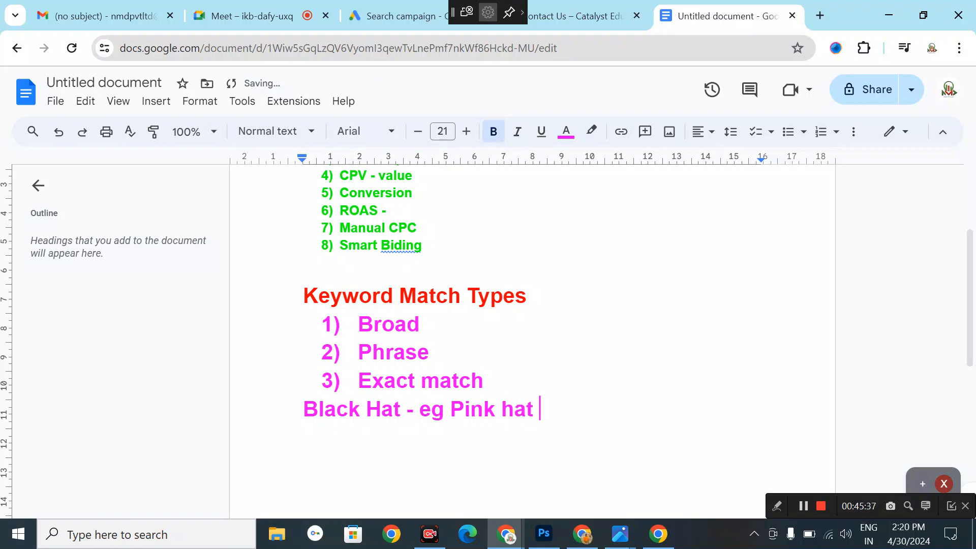
{"action": "key", "text": "Return"}
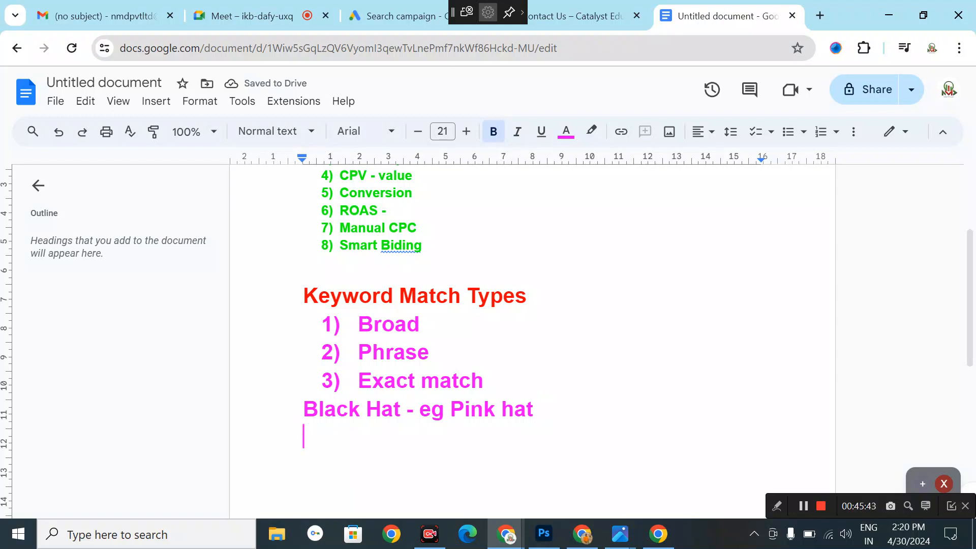
Type 'Black hat -eg Best hat,' and start a new line below it.
{"action": "type", "text": "B"}
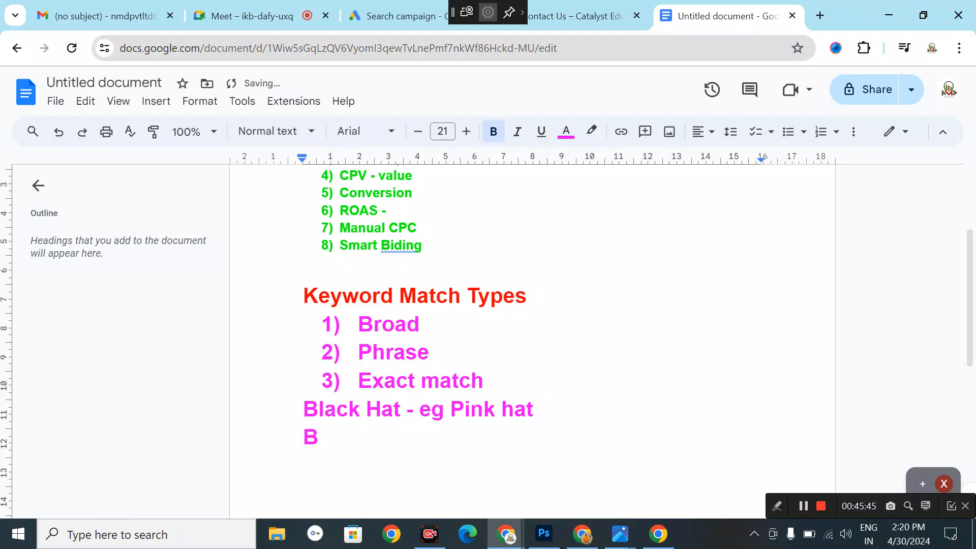
{"action": "type", "text": "lack hat "}
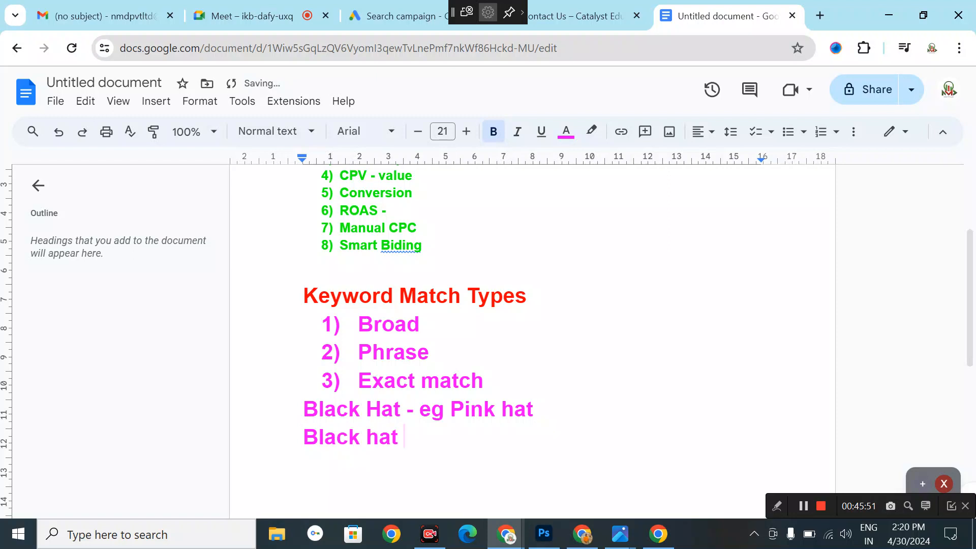
{"action": "type", "text": "-eg Best "}
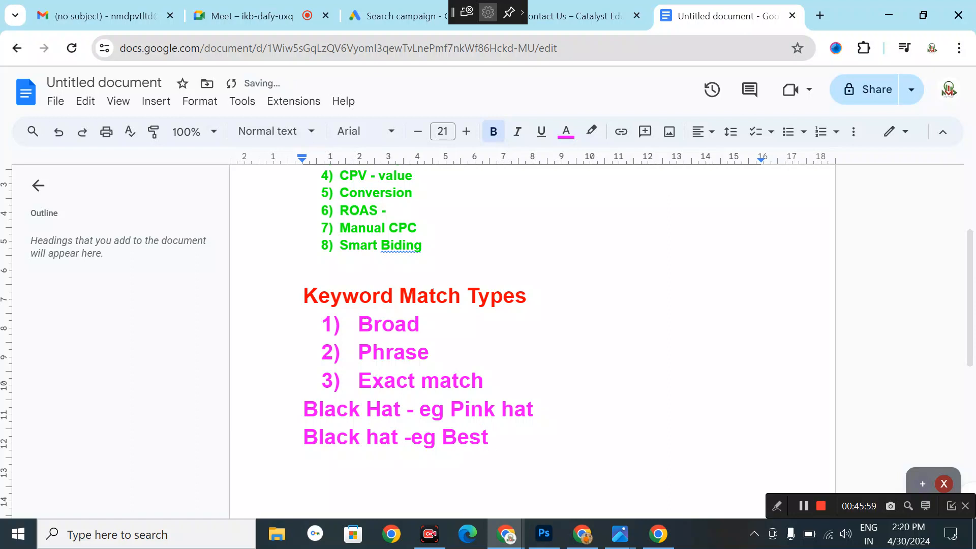
{"action": "type", "text": "hat,"}
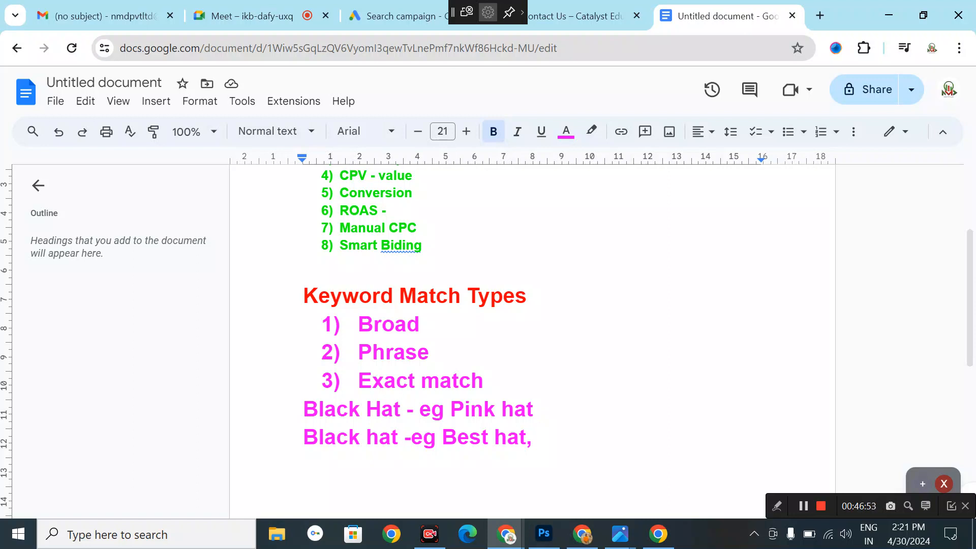
{"action": "key", "text": "Return"}
Type 'Black Hat' on the new line and put quotes around 'Black hat' on the Best hat line.
{"action": "type", "text": "Blac"}
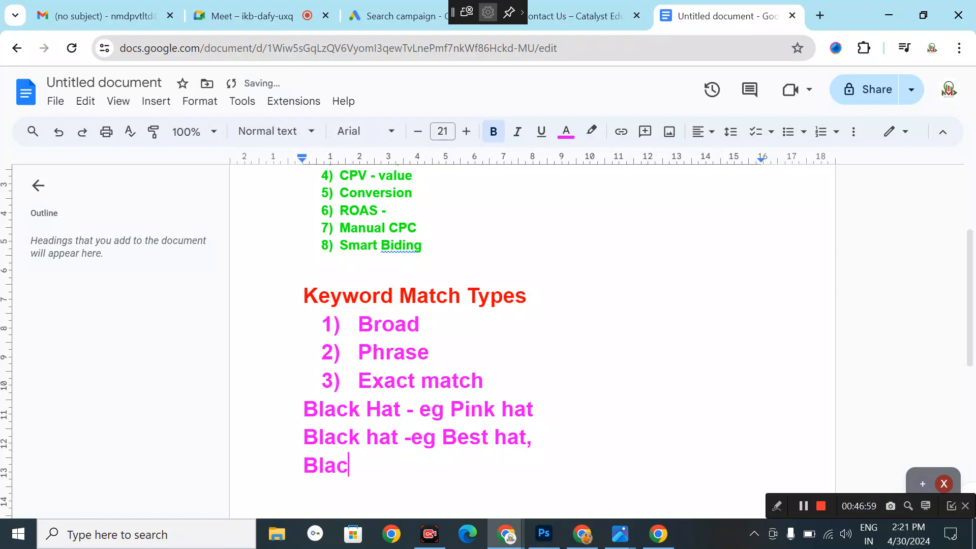
{"action": "type", "text": "k Hat"}
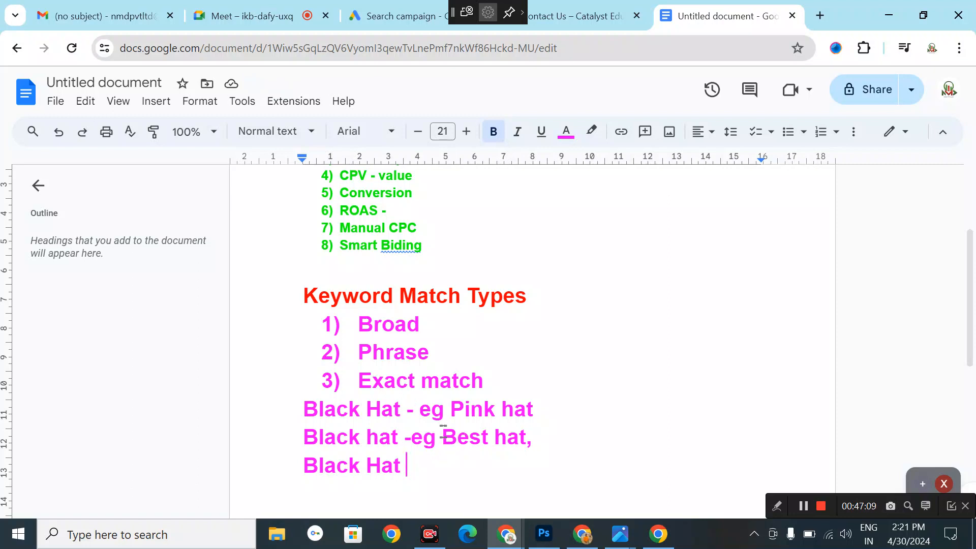
{"action": "left_click", "coordinate": [304, 437]}
{"action": "type", "text": "\""}
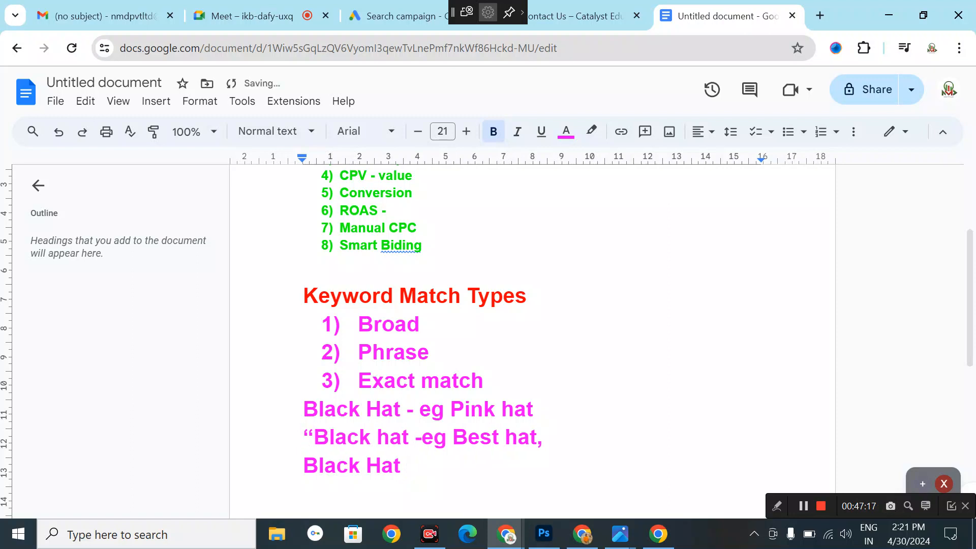
{"action": "left_click", "coordinate": [408, 438]}
{"action": "type", "text": "\""}
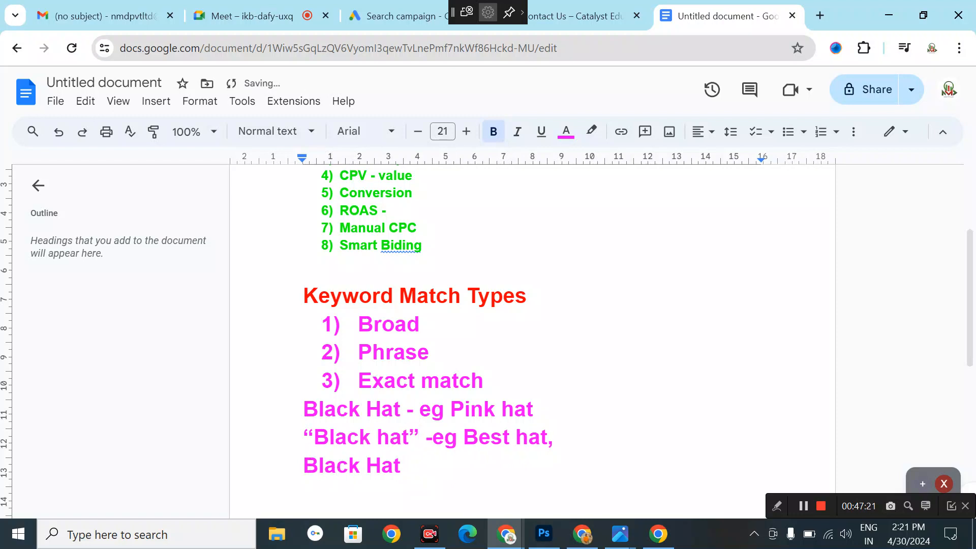
Wrap the last line in square brackets as '[Black Hat]' and start a new line.
{"action": "left_click", "coordinate": [304, 465]}
{"action": "type", "text": "\""}
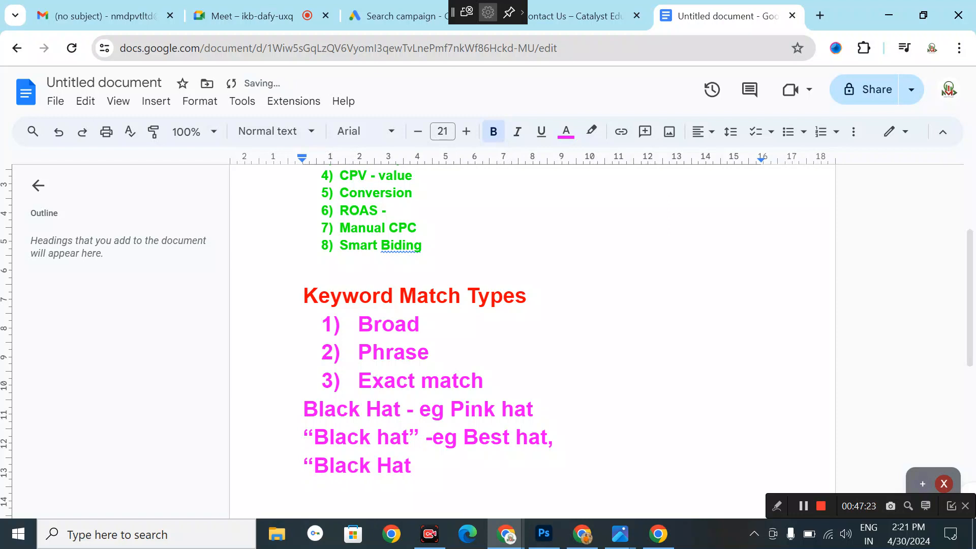
{"action": "key", "text": "BackSpace"}
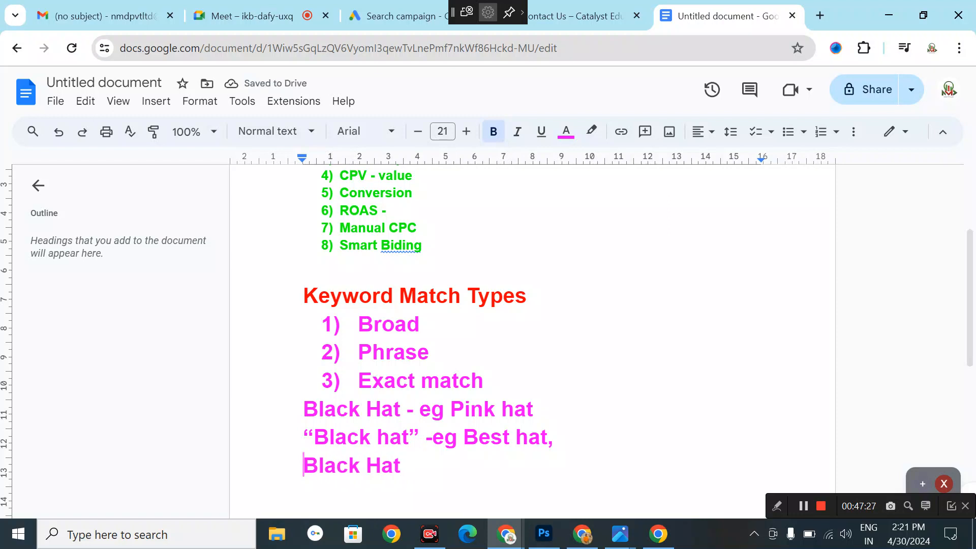
{"action": "type", "text": "{"}
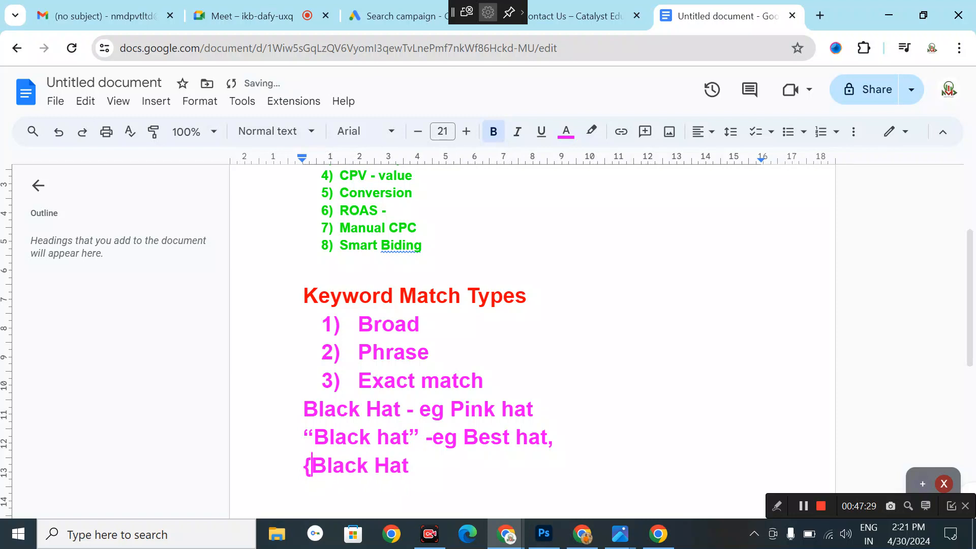
{"action": "key", "text": "BackSpace"}
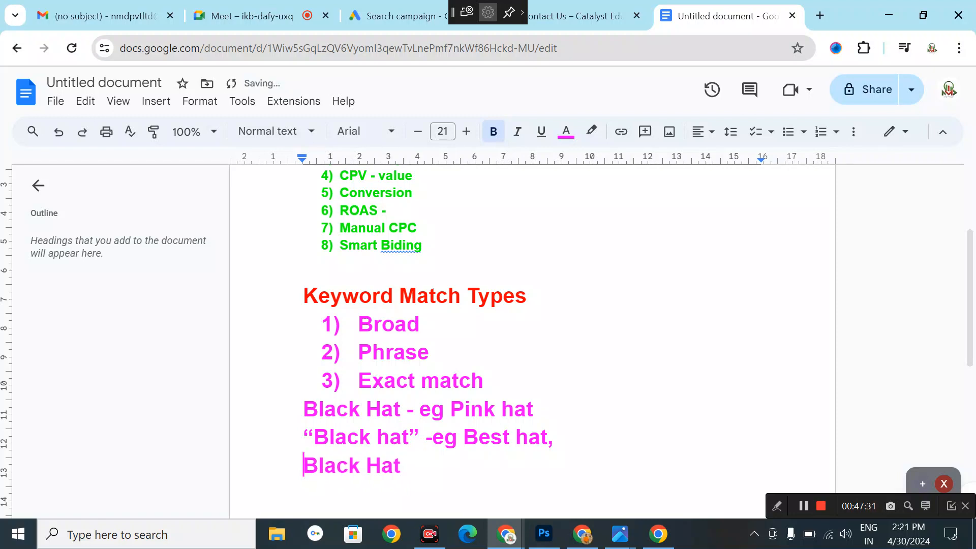
{"action": "type", "text": "["}
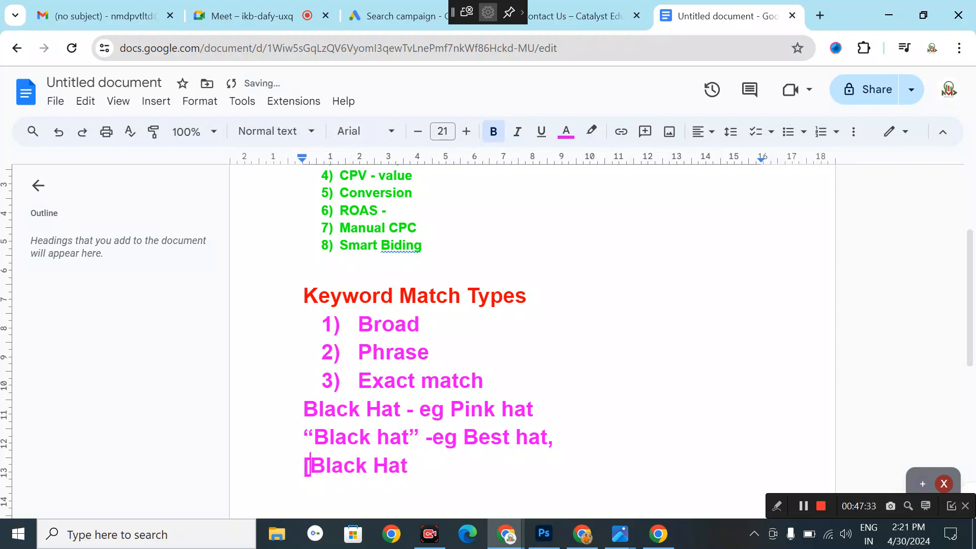
{"action": "left_click", "coordinate": [414, 469]}
{"action": "key", "text": "BackSpace"}
{"action": "type", "text": "]"}
{"action": "key", "text": "Return"}
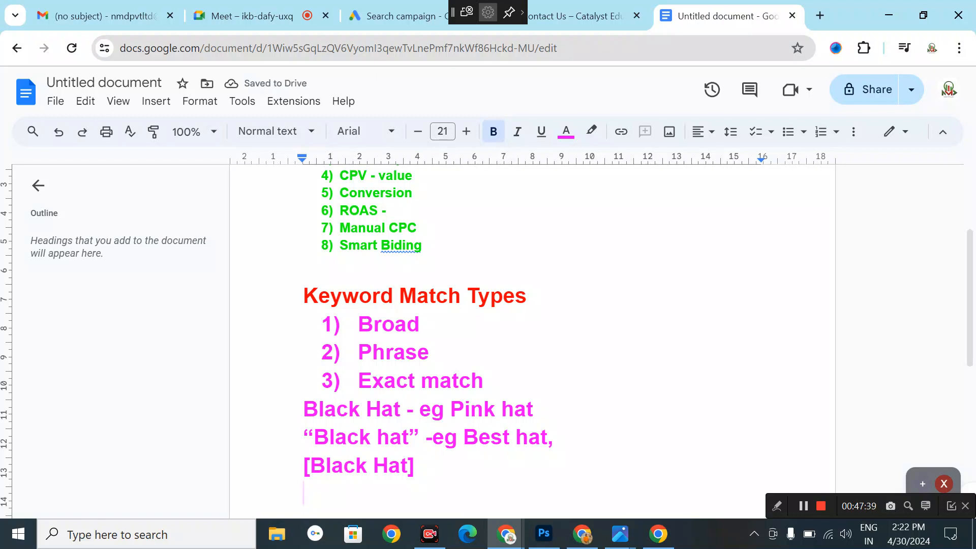
Add the line '- Eg black hat' under Black Hat, then return to the Google Ads campaign.
{"action": "type", "text": "-"}
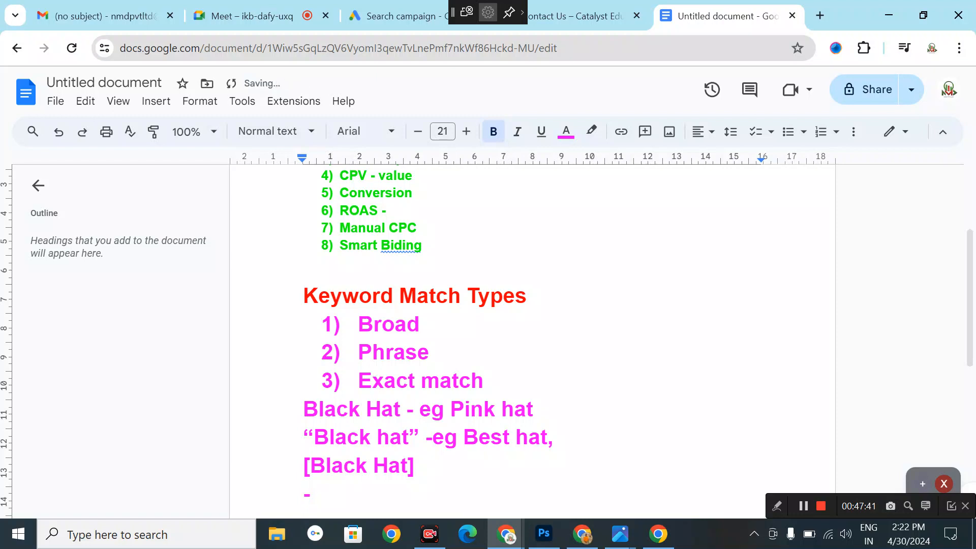
{"action": "type", "text": " eg"}
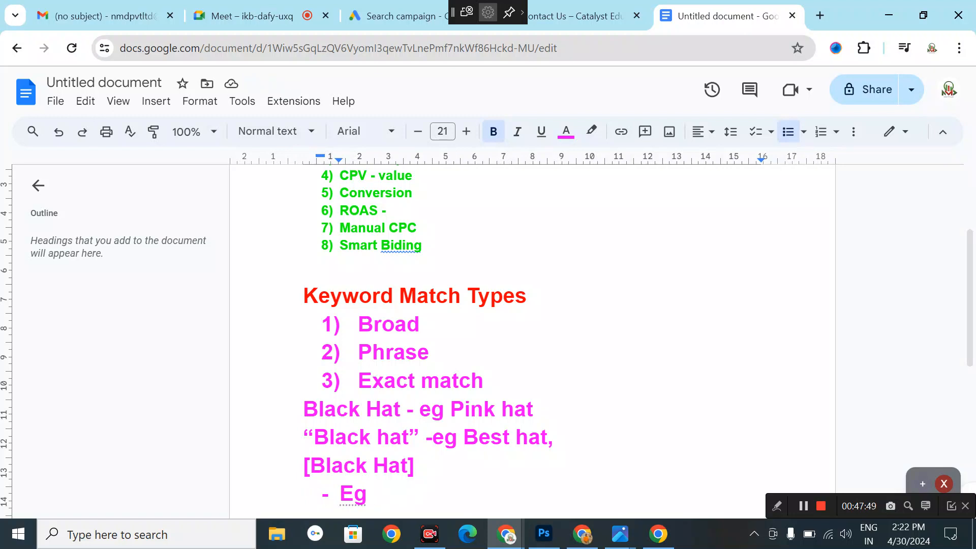
{"action": "type", "text": "bes"}
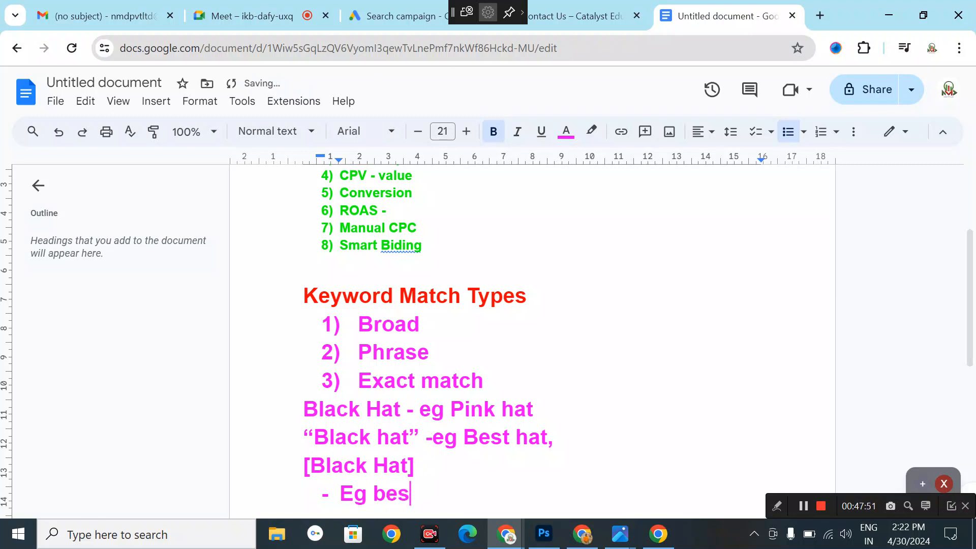
{"action": "key", "text": "BackSpace"}
{"action": "key", "text": "BackSpace"}
{"action": "key", "text": "BackSpace"}
{"action": "type", "text": "black"}
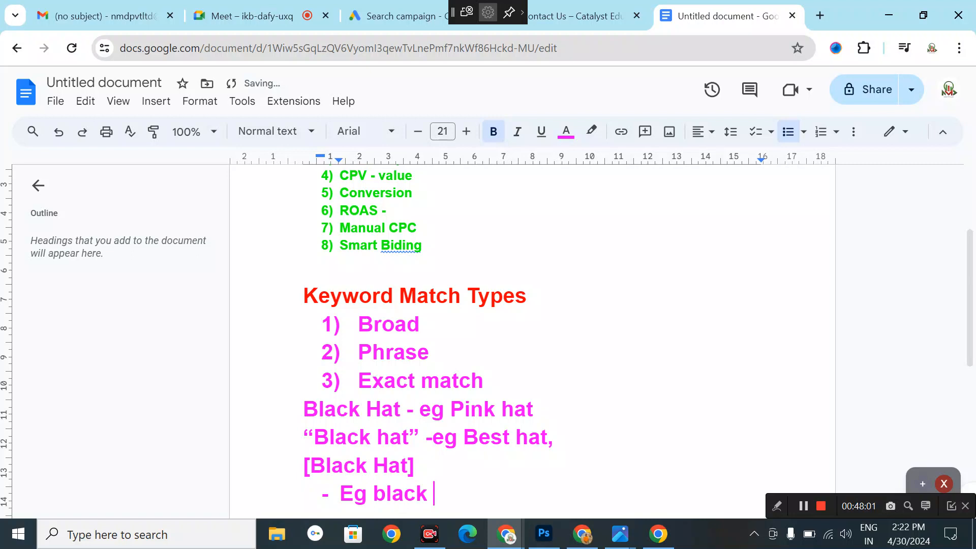
{"action": "type", "text": " hats"}
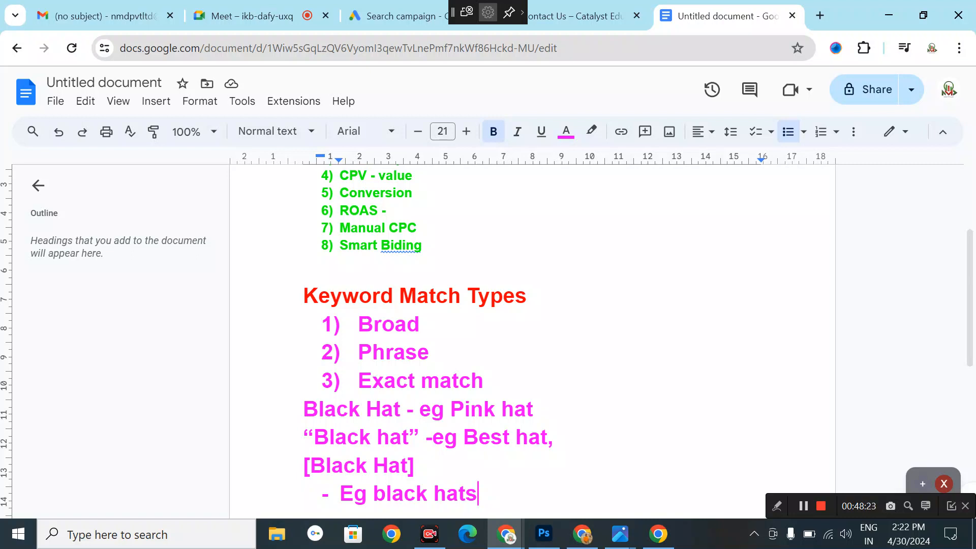
{"action": "key", "text": "BackSpace"}
{"action": "scroll", "coordinate": [421, 389], "scroll_direction": "up", "scroll_amount": 3}
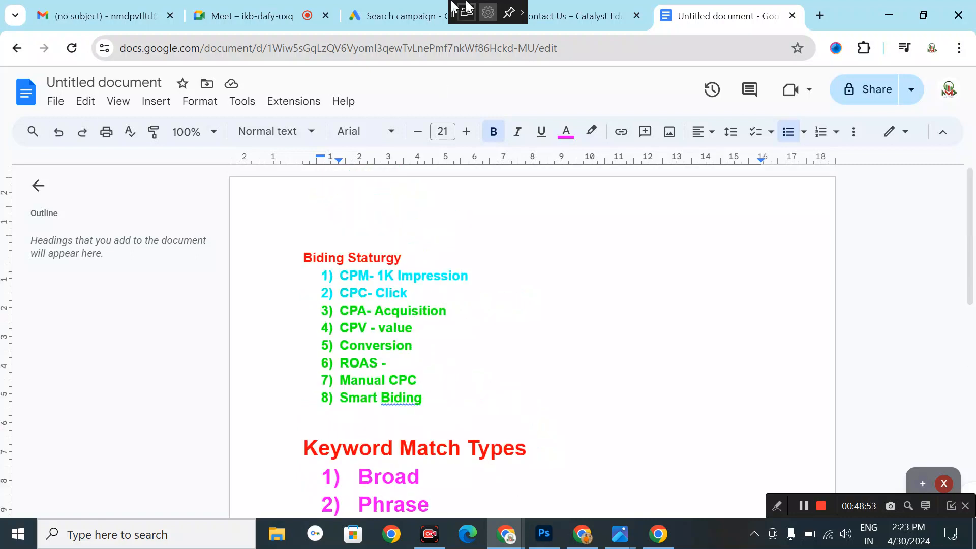
{"action": "left_click", "coordinate": [392, 15]}
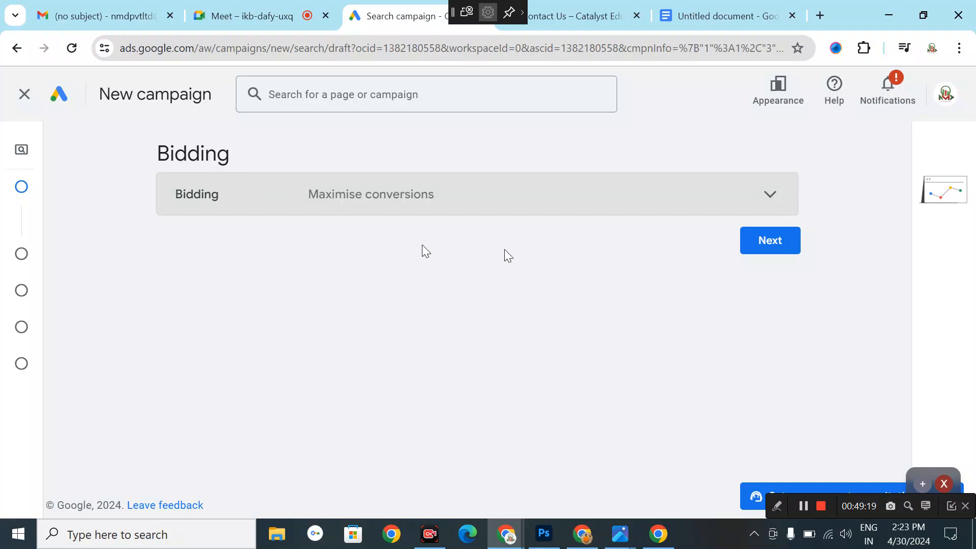
Expand Bidding, keep Conversions as the focus, and continue to Campaign settings.
{"action": "left_click", "coordinate": [714, 211]}
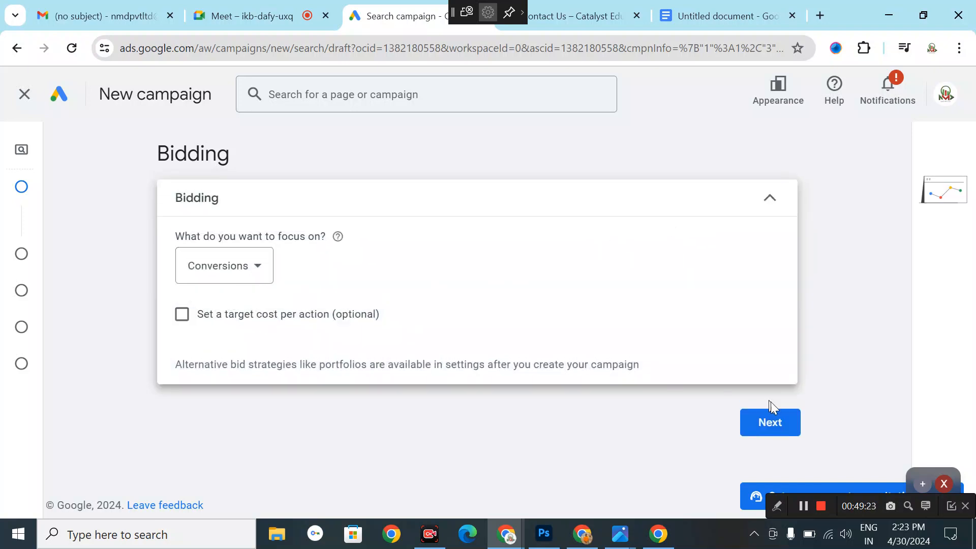
{"action": "left_click", "coordinate": [763, 421]}
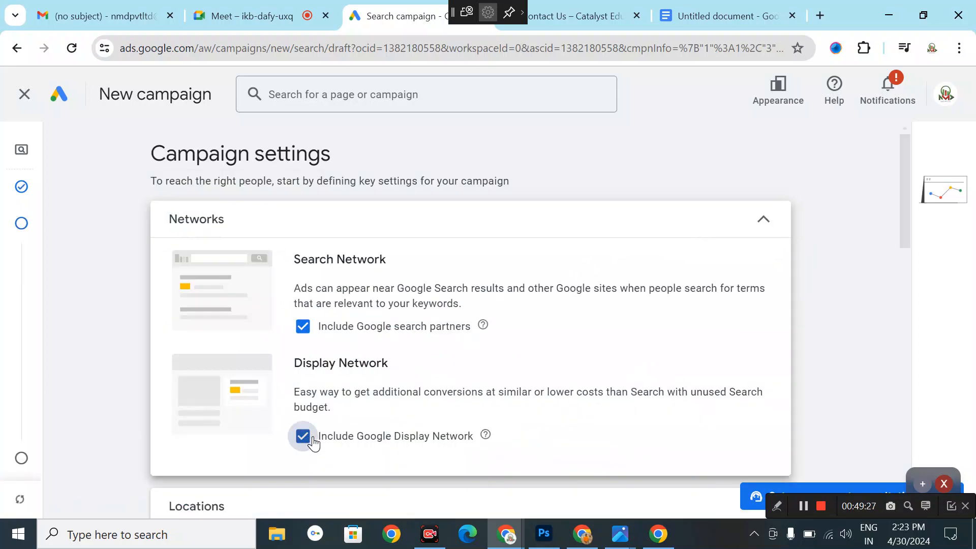
Untick Google Display Network and target only 'maharashtra' (Maharashtra, India state) as the location.
{"action": "left_click", "coordinate": [303, 436]}
{"action": "scroll", "coordinate": [312, 443], "scroll_direction": "down", "scroll_amount": 6}
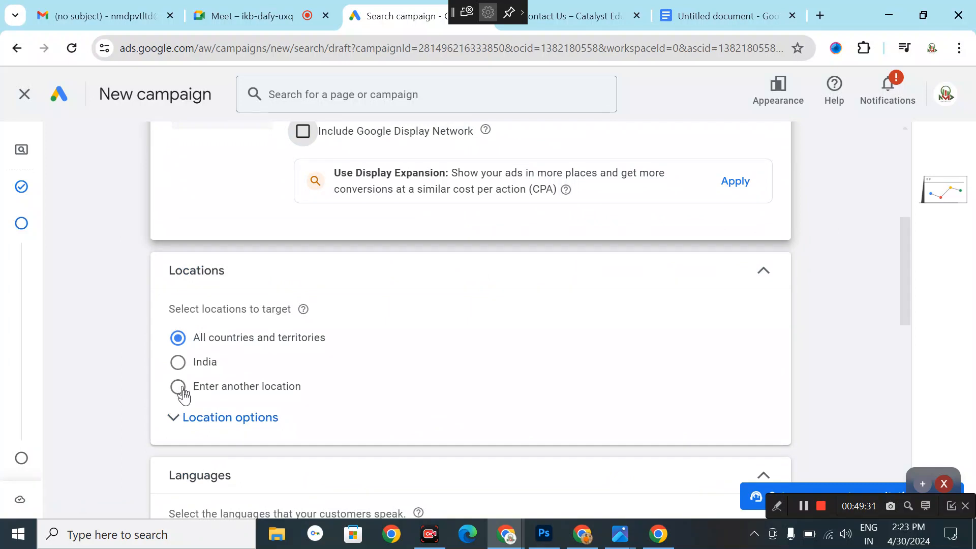
{"action": "left_click", "coordinate": [179, 387]}
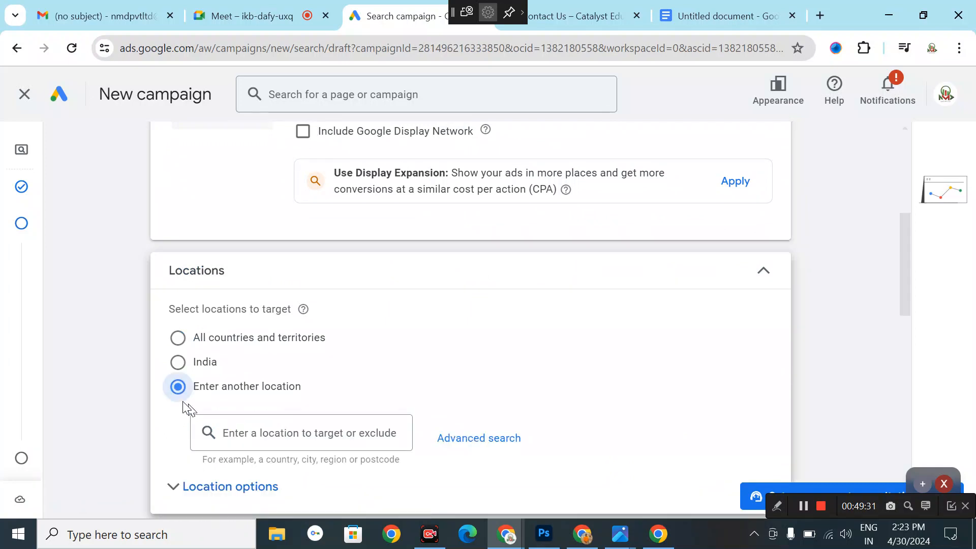
{"action": "left_click", "coordinate": [230, 423]}
{"action": "type", "text": "ma"}
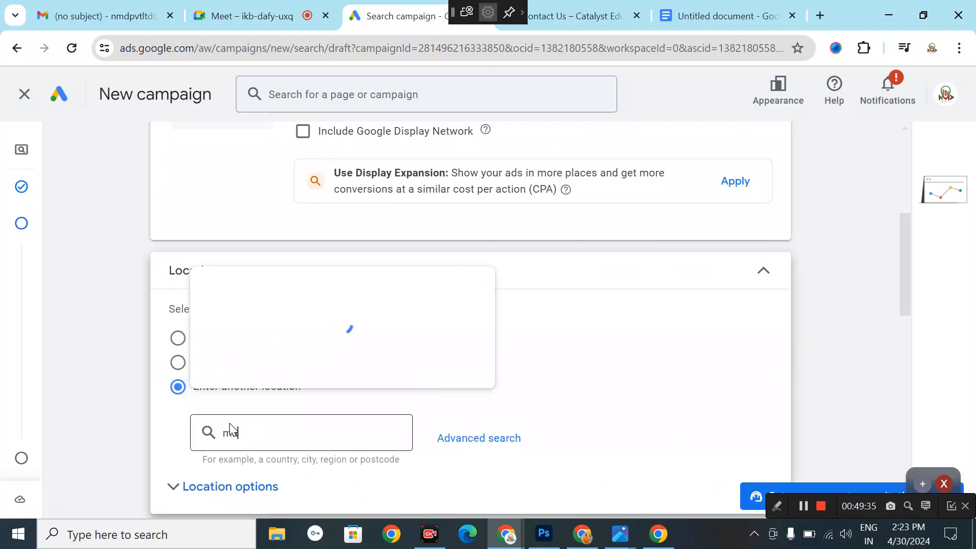
{"action": "type", "text": "harash"}
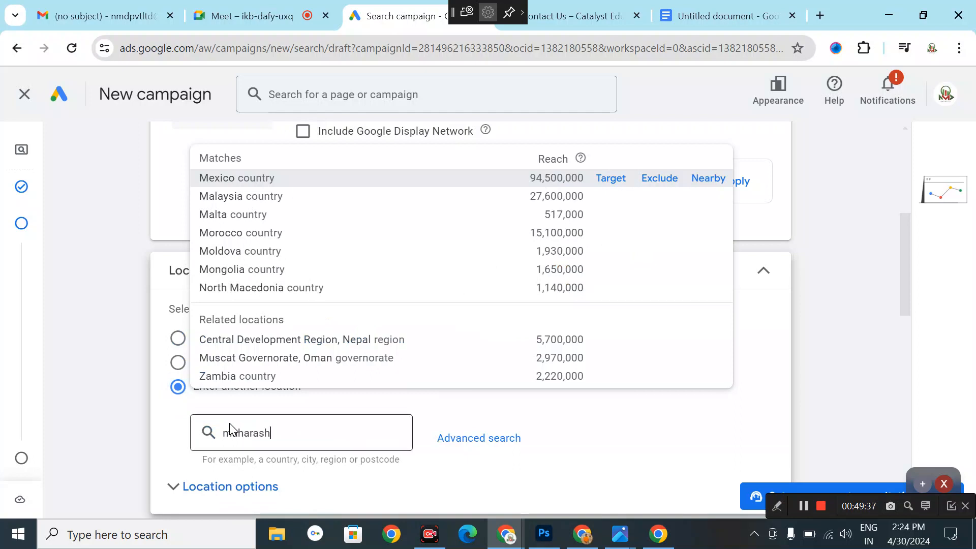
{"action": "type", "text": "tra"}
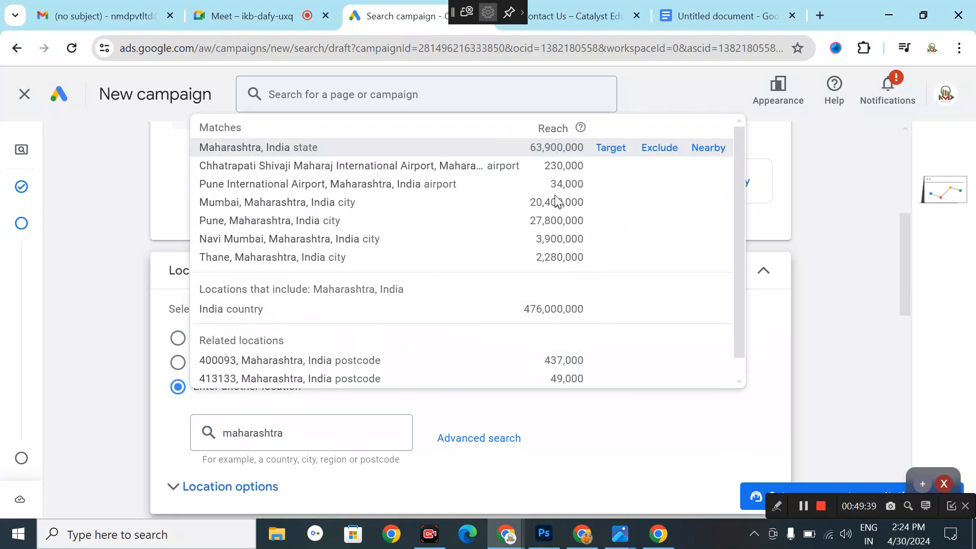
{"action": "left_click", "coordinate": [604, 148]}
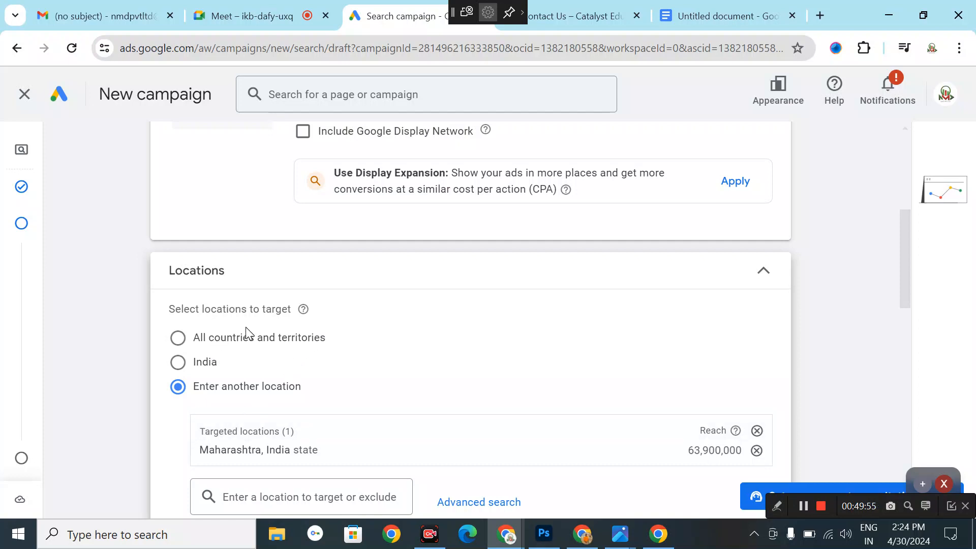
Expand Location options and try Presence before settling on Presence or interest targeting.
{"action": "scroll", "coordinate": [246, 334], "scroll_direction": "down", "scroll_amount": 3}
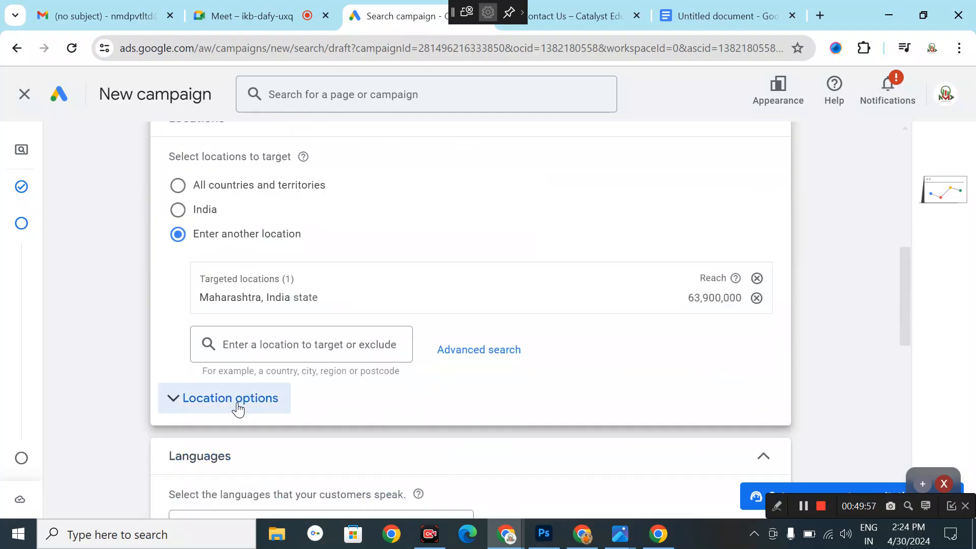
{"action": "left_click", "coordinate": [237, 402]}
{"action": "scroll", "coordinate": [320, 412], "scroll_direction": "down", "scroll_amount": 3}
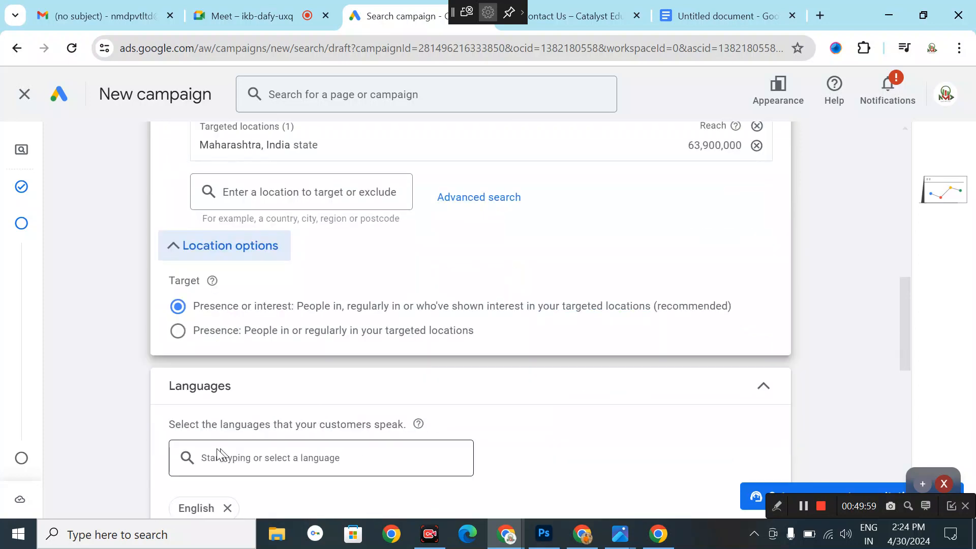
{"action": "left_click", "coordinate": [178, 331]}
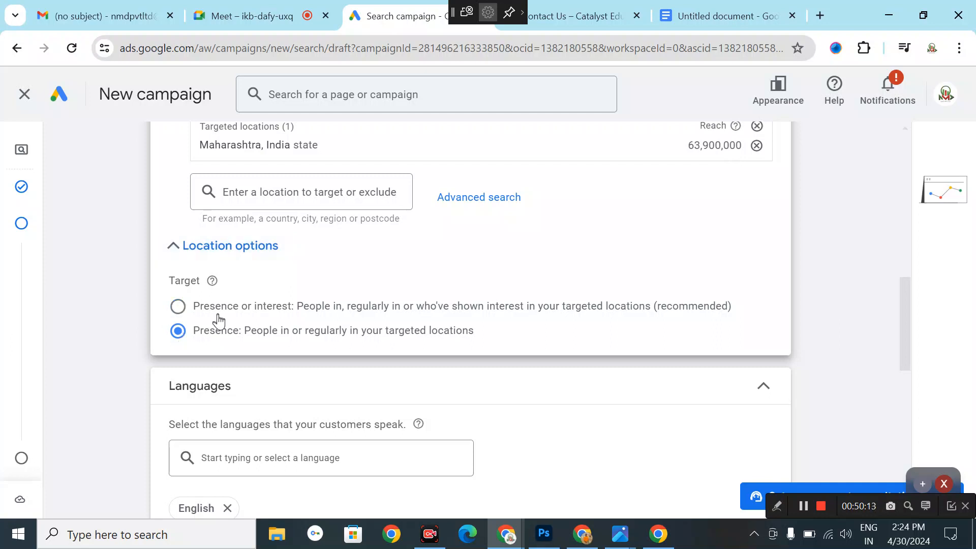
{"action": "scroll", "coordinate": [290, 287], "scroll_direction": "up", "scroll_amount": 3}
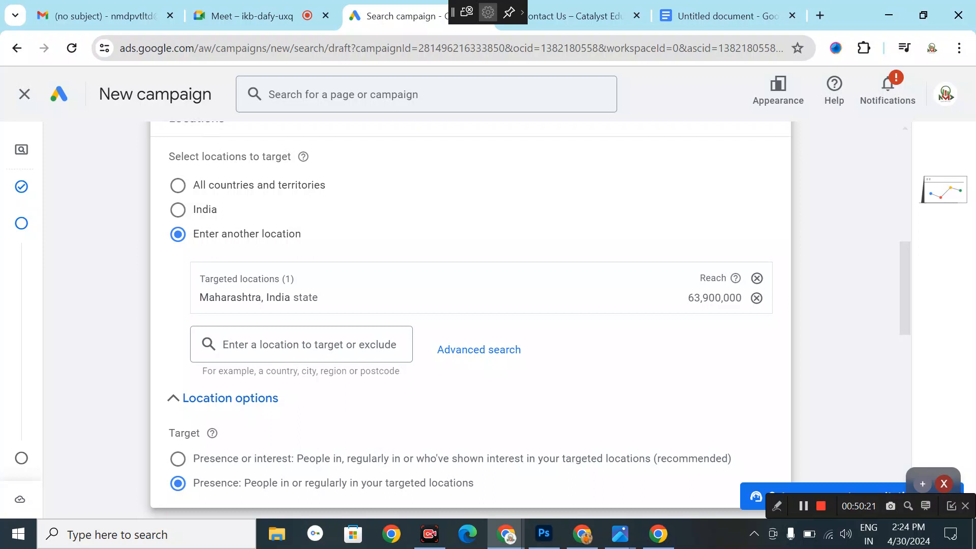
{"action": "scroll", "coordinate": [279, 376], "scroll_direction": "down", "scroll_amount": 1}
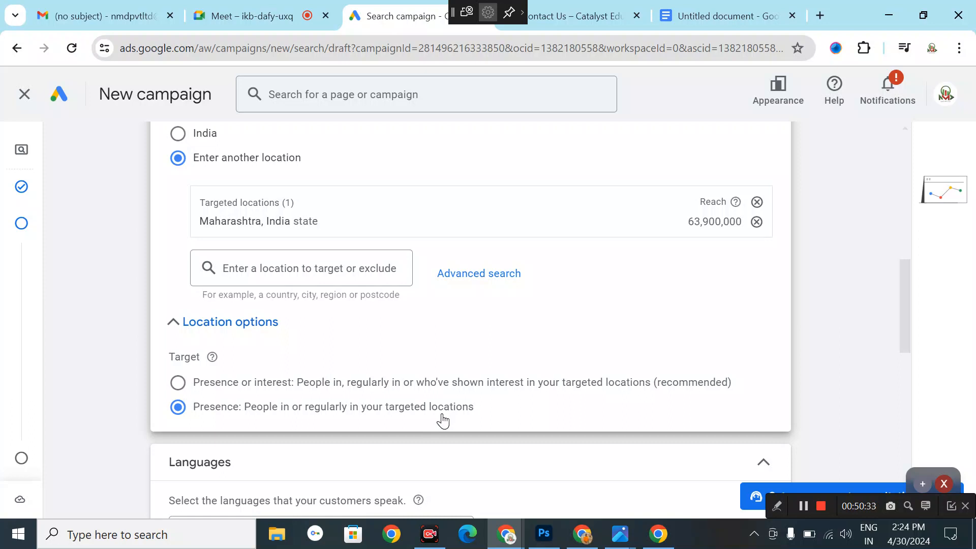
{"action": "left_click", "coordinate": [178, 383]}
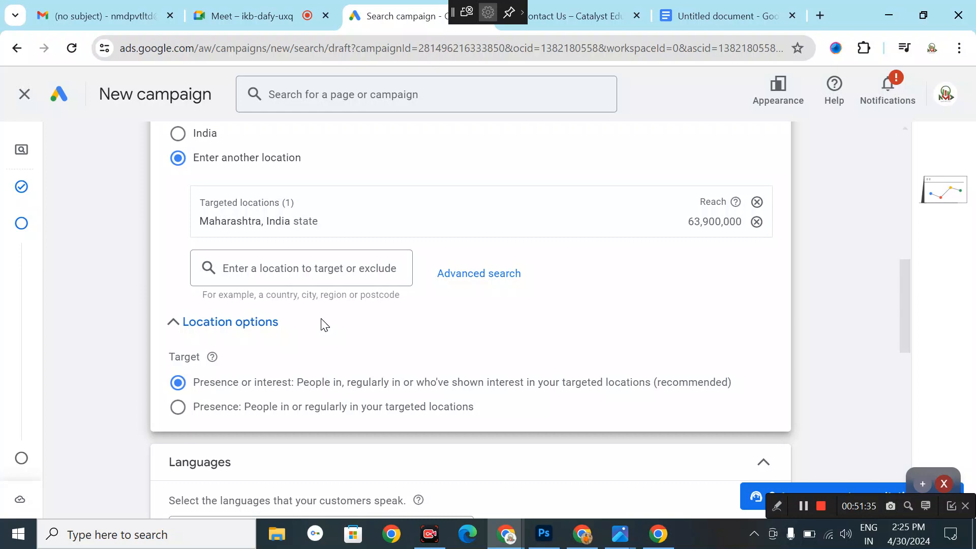
Scroll down to the broad match keywords and automatically created assets settings, both Off.
{"action": "scroll", "coordinate": [322, 325], "scroll_direction": "down", "scroll_amount": 3}
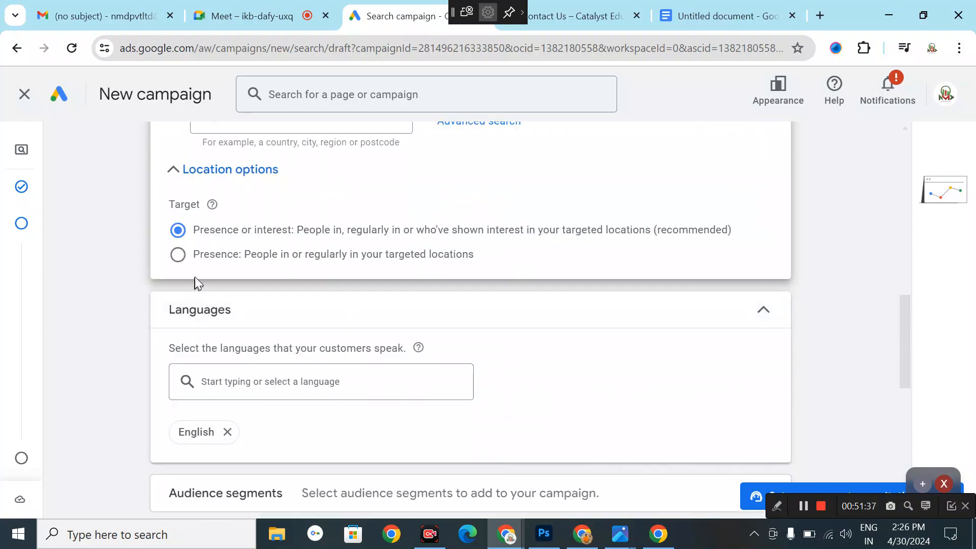
{"action": "scroll", "coordinate": [220, 307], "scroll_direction": "down", "scroll_amount": 2}
{"action": "scroll", "coordinate": [229, 353], "scroll_direction": "down", "scroll_amount": 4}
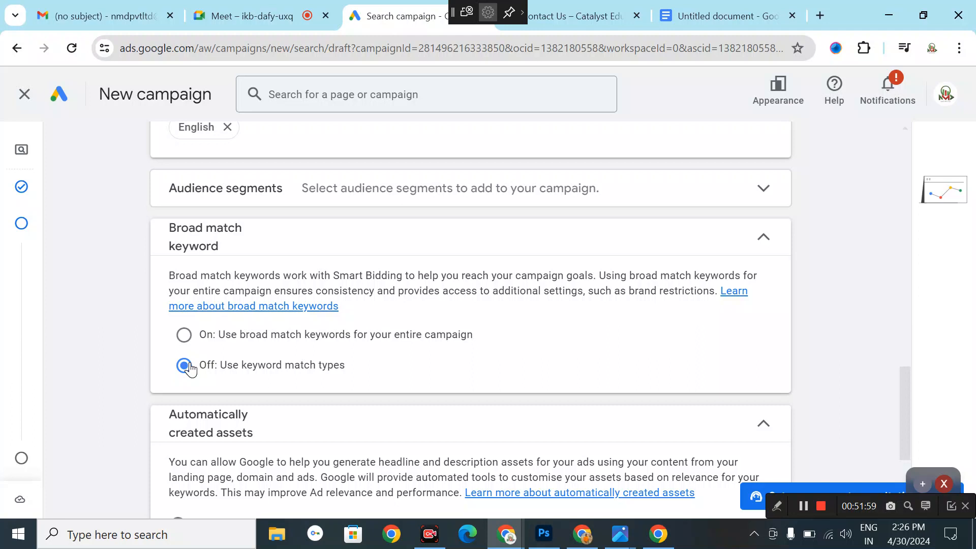
{"action": "scroll", "coordinate": [214, 386], "scroll_direction": "down", "scroll_amount": 4}
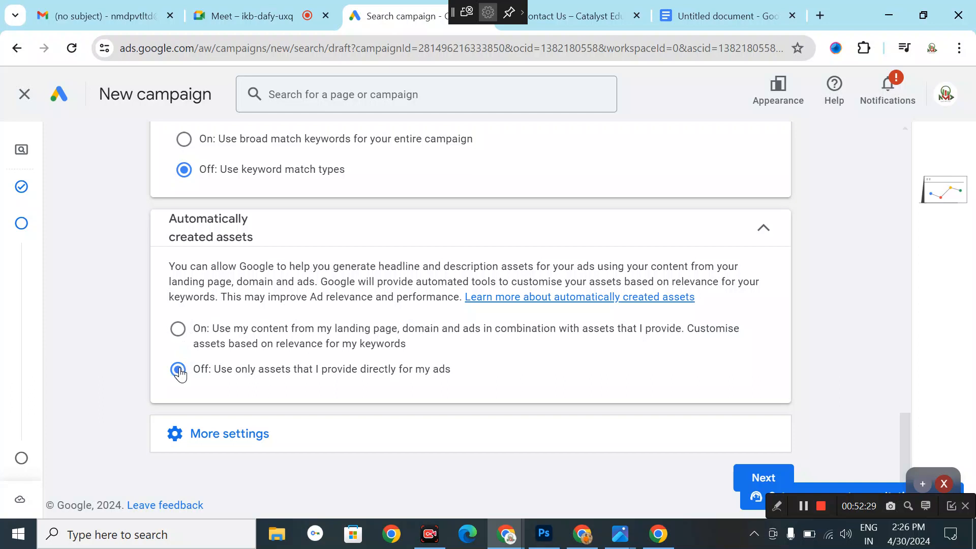
Expand More settings to review ad rotation, the 30 April 2024 start date and all-day schedule.
{"action": "left_click", "coordinate": [243, 435]}
{"action": "scroll", "coordinate": [243, 437], "scroll_direction": "down", "scroll_amount": 3}
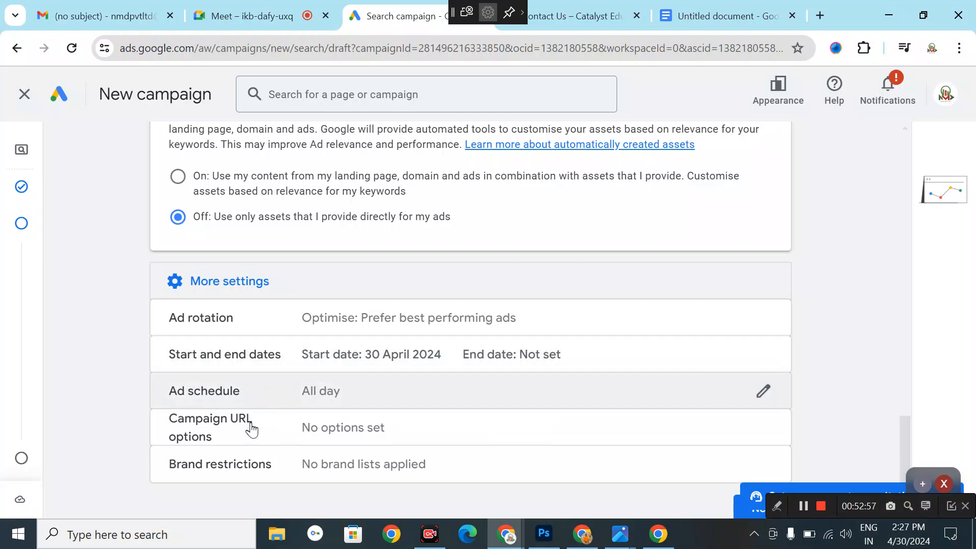
{"action": "scroll", "coordinate": [250, 427], "scroll_direction": "down", "scroll_amount": 1}
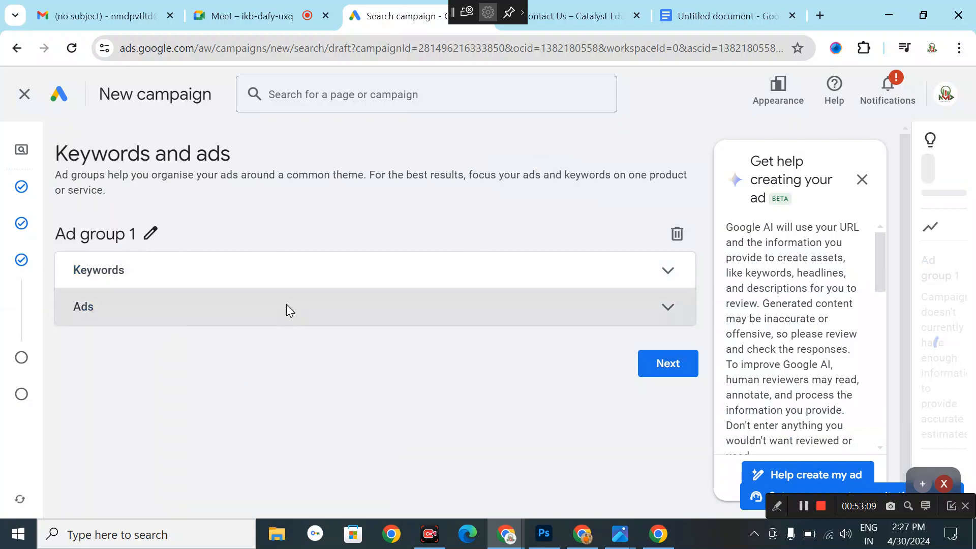
Start Ad group 1's ads and choose to create the ad yourself.
{"action": "left_click", "coordinate": [285, 307]}
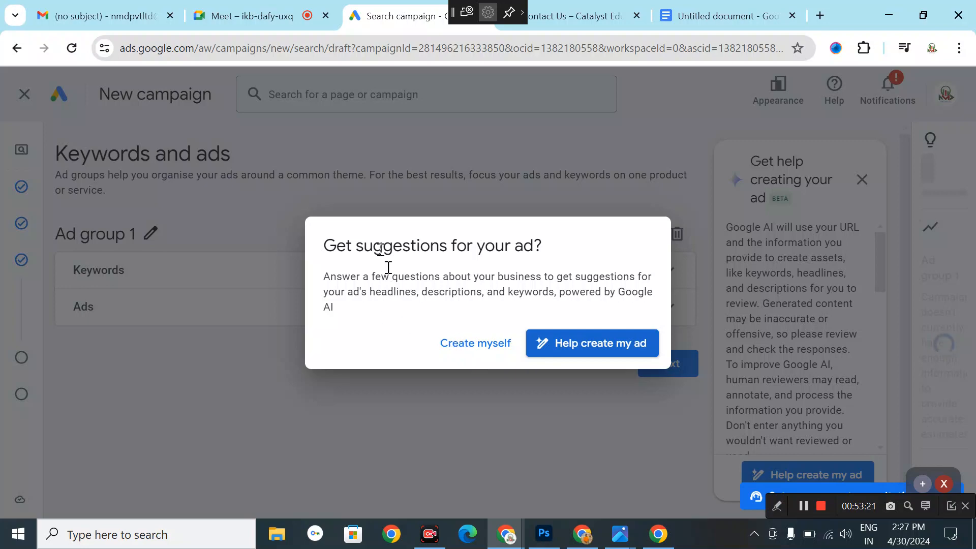
{"action": "left_click", "coordinate": [473, 343]}
{"action": "scroll", "coordinate": [259, 392], "scroll_direction": "down", "scroll_amount": 5}
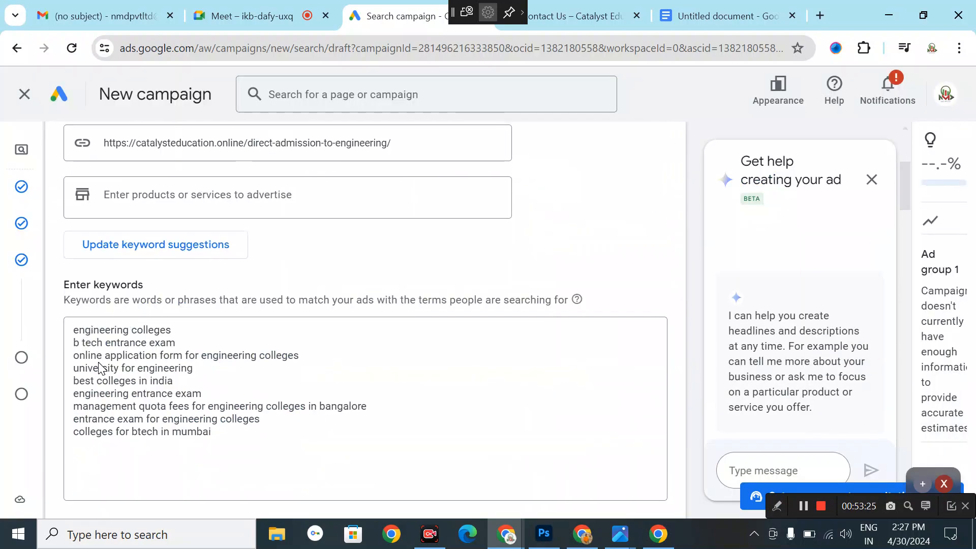
{"action": "scroll", "coordinate": [102, 366], "scroll_direction": "down", "scroll_amount": 2}
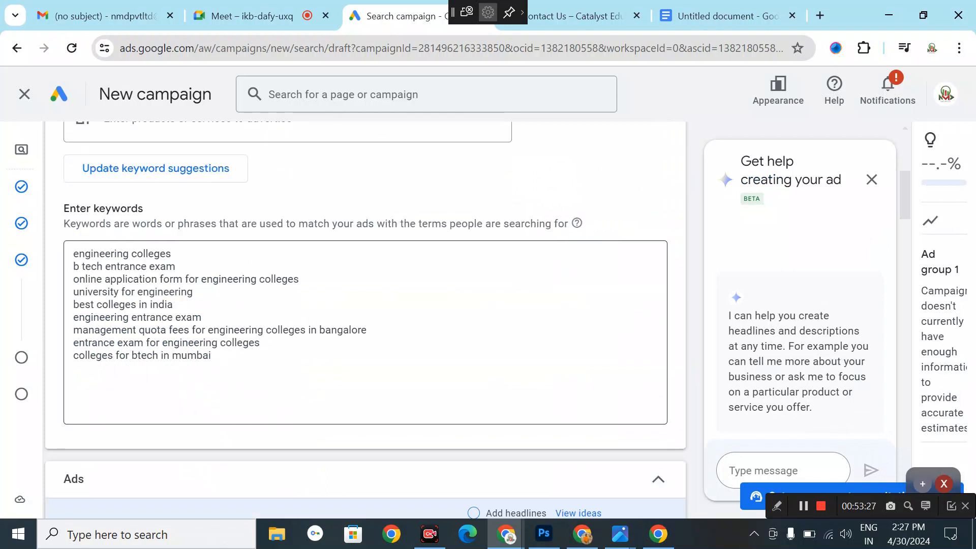
Clear all suggested keywords from the keywords box and bring up the bidding-strategy notes.
{"action": "left_click", "coordinate": [257, 361]}
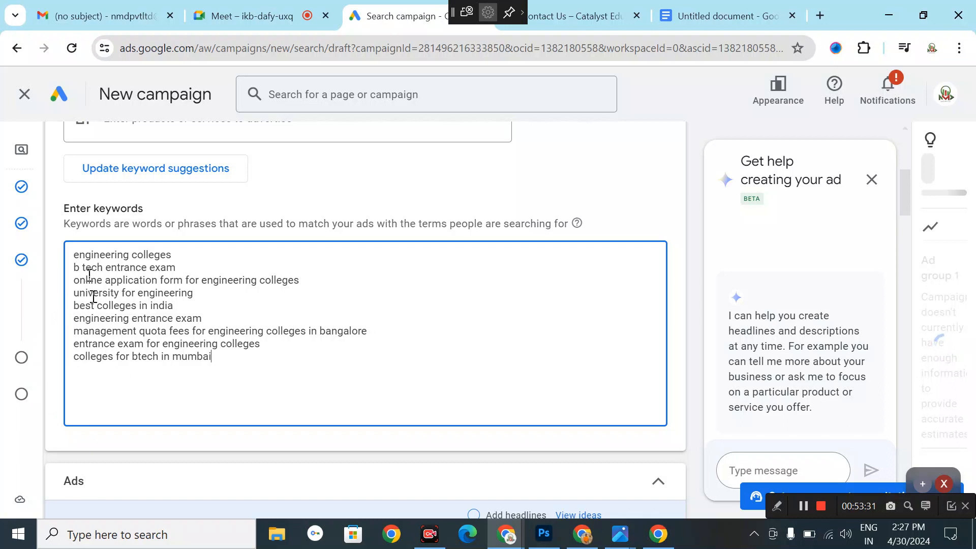
{"action": "key", "text": "ctrl+a"}
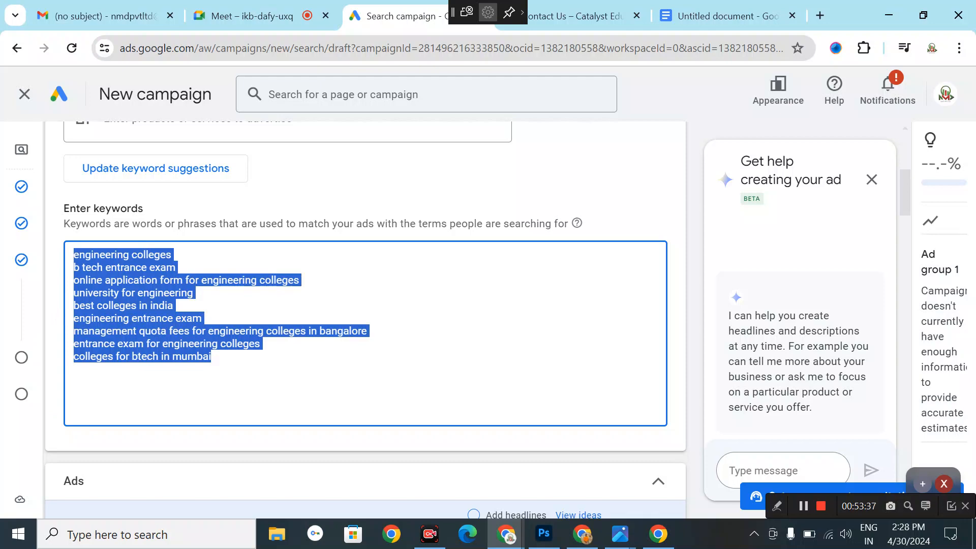
{"action": "key", "text": "BackSpace"}
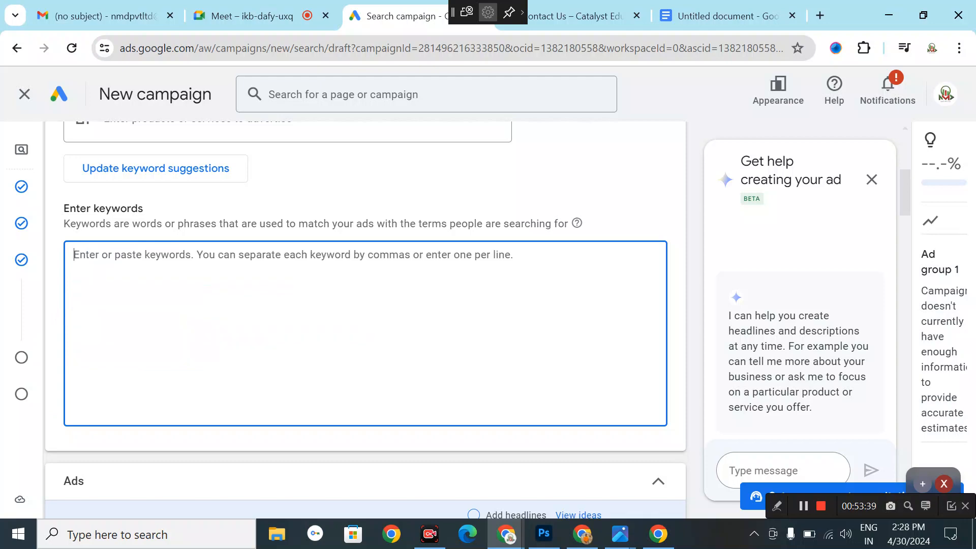
{"action": "left_click", "coordinate": [686, 15]}
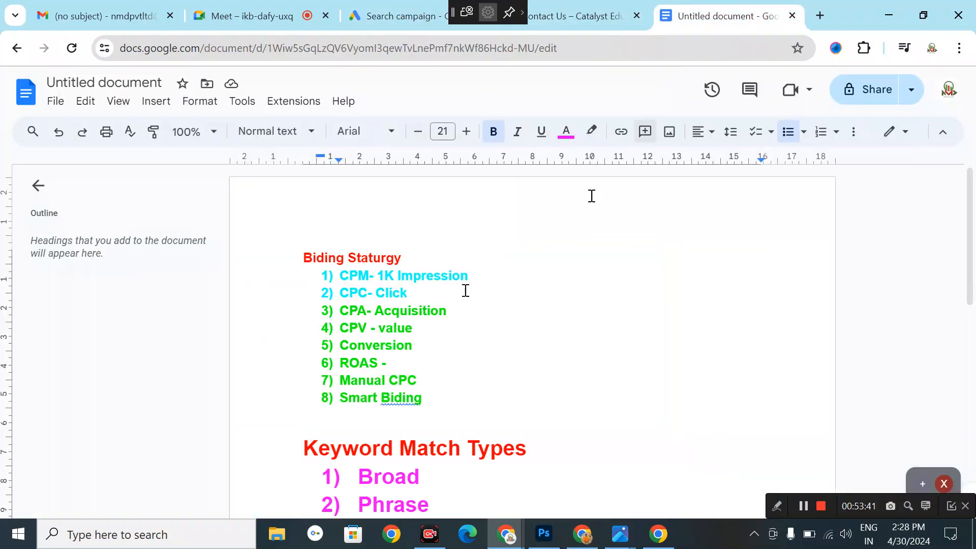
Return the notes tab to a blank new-tab page, then bring the Google Meet call forward.
{"action": "left_click", "coordinate": [18, 47]}
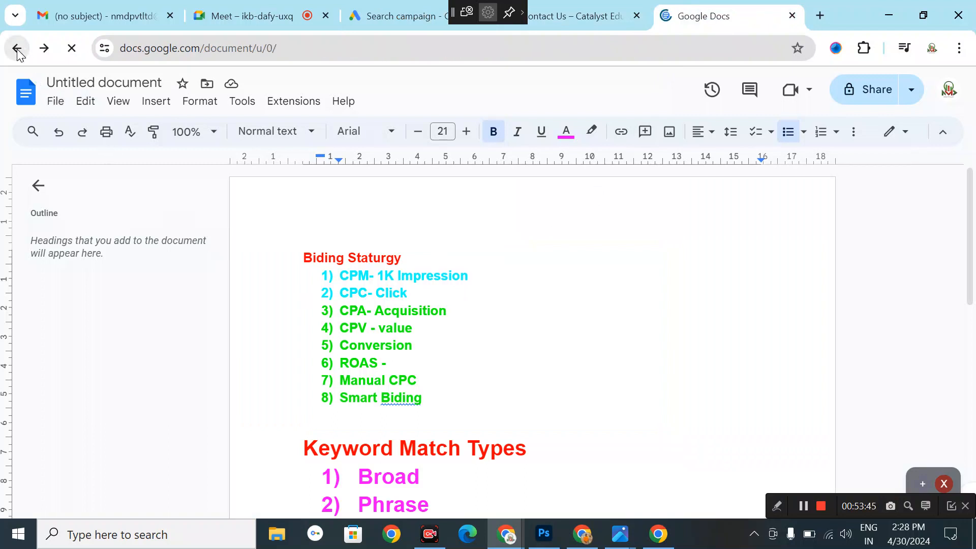
{"action": "left_click", "coordinate": [17, 49]}
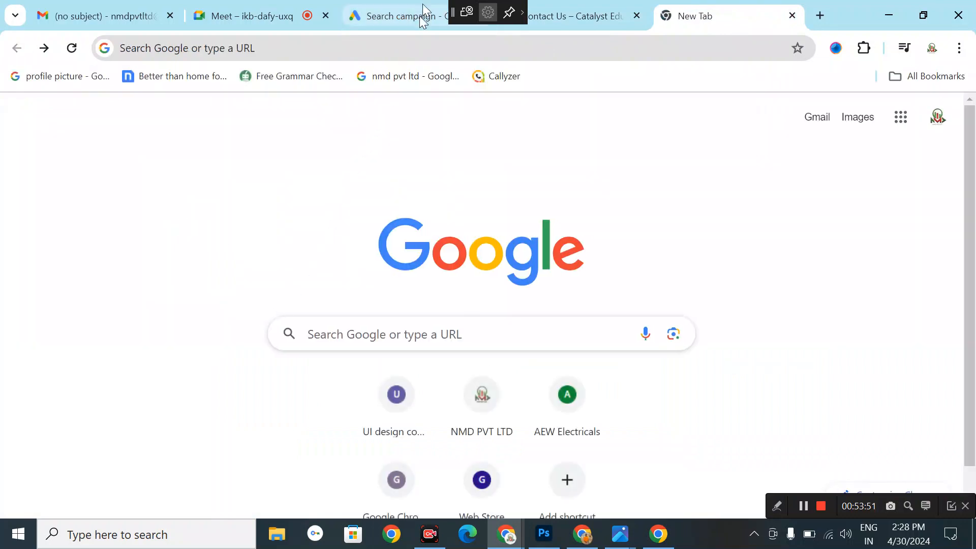
{"action": "left_click", "coordinate": [407, 8]}
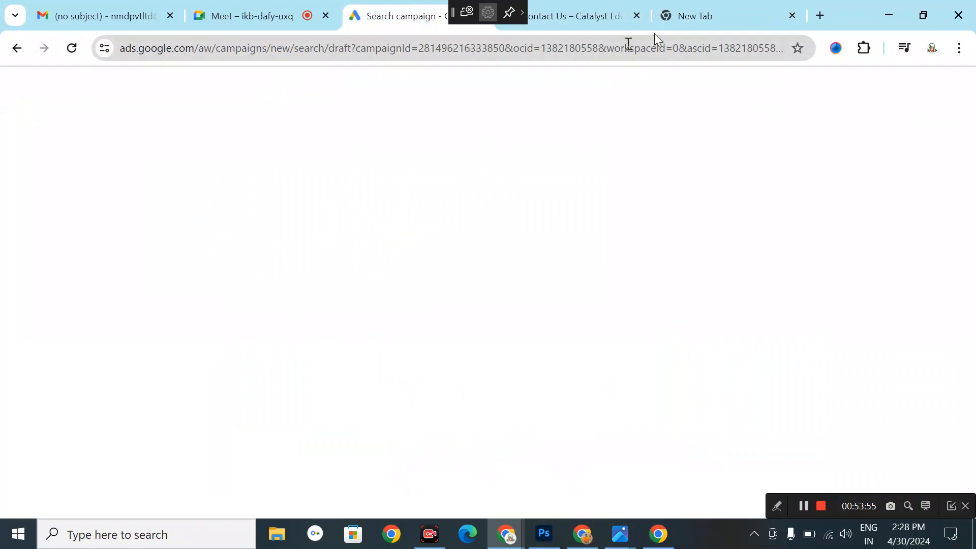
{"action": "left_click", "coordinate": [686, 24]}
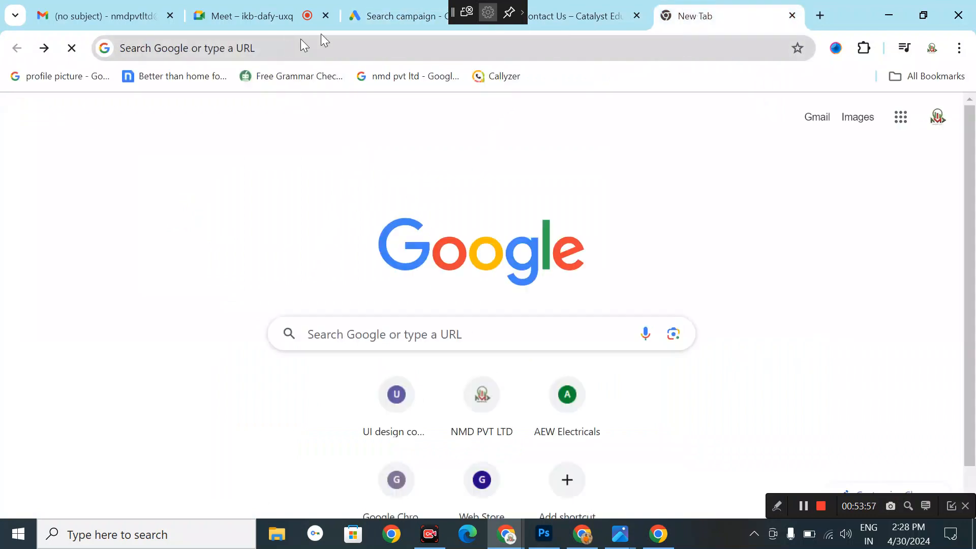
{"action": "left_click", "coordinate": [901, 117]}
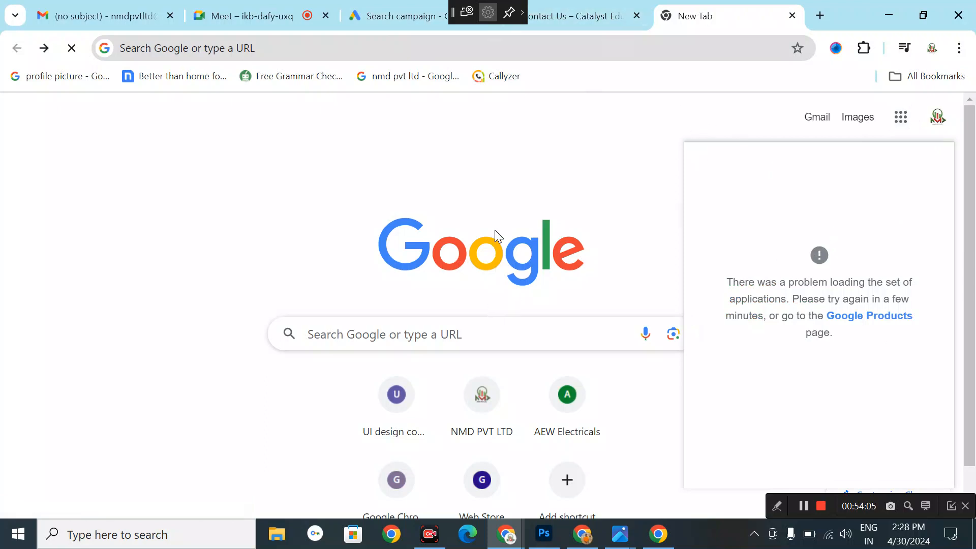
{"action": "left_click", "coordinate": [390, 8]}
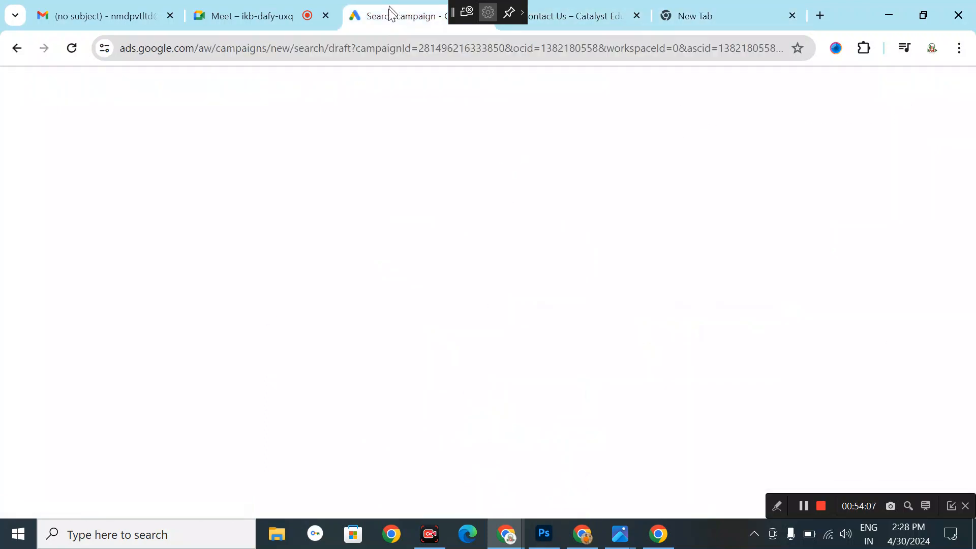
{"action": "left_click", "coordinate": [264, 15]}
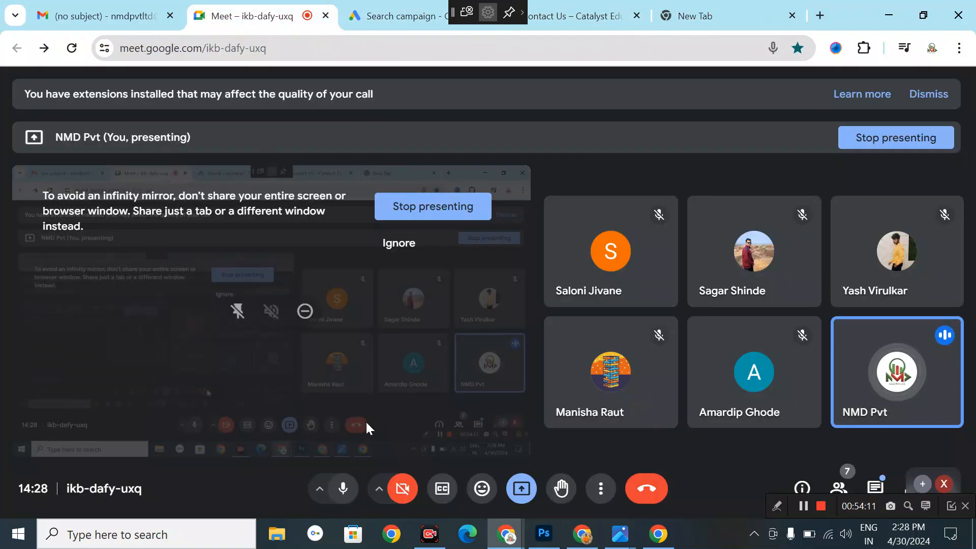
Open the Meet in-call messages and look through the Contact Us, Ads and new-tab pages.
{"action": "left_click", "coordinate": [876, 491]}
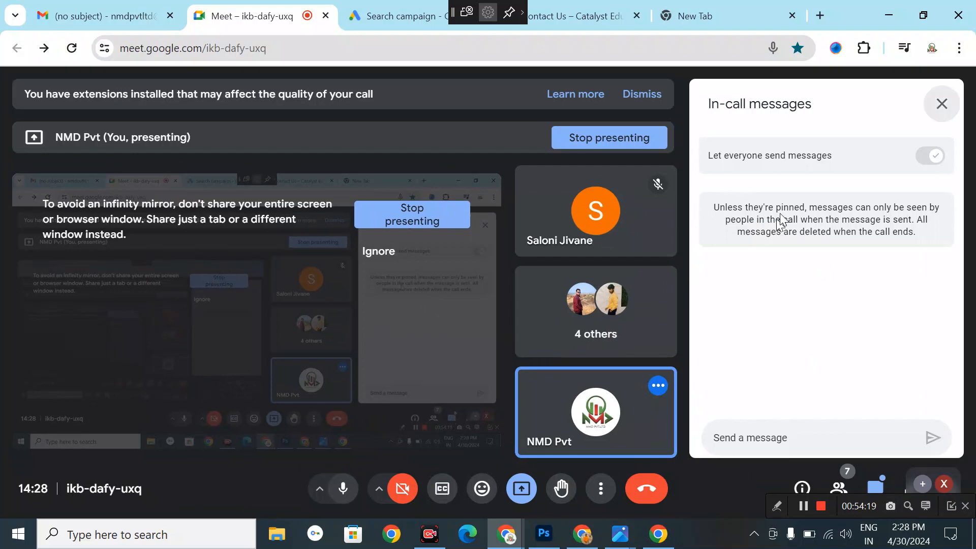
{"action": "left_click", "coordinate": [684, 15]}
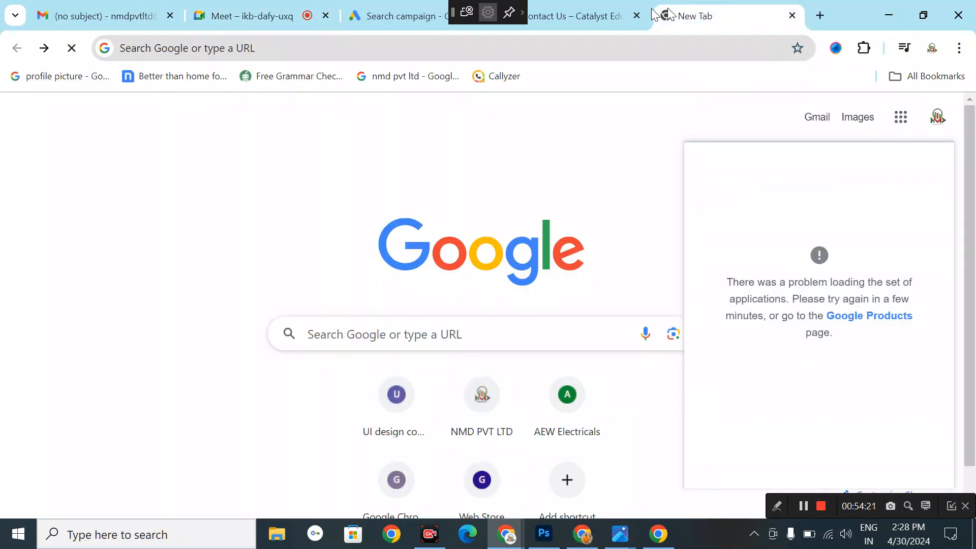
{"action": "left_click", "coordinate": [588, 17]}
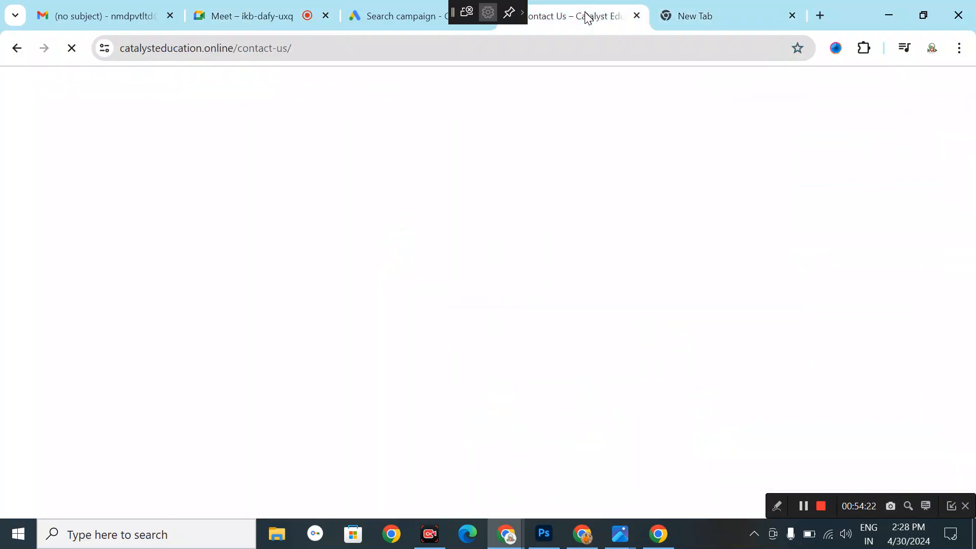
{"action": "left_click", "coordinate": [425, 16]}
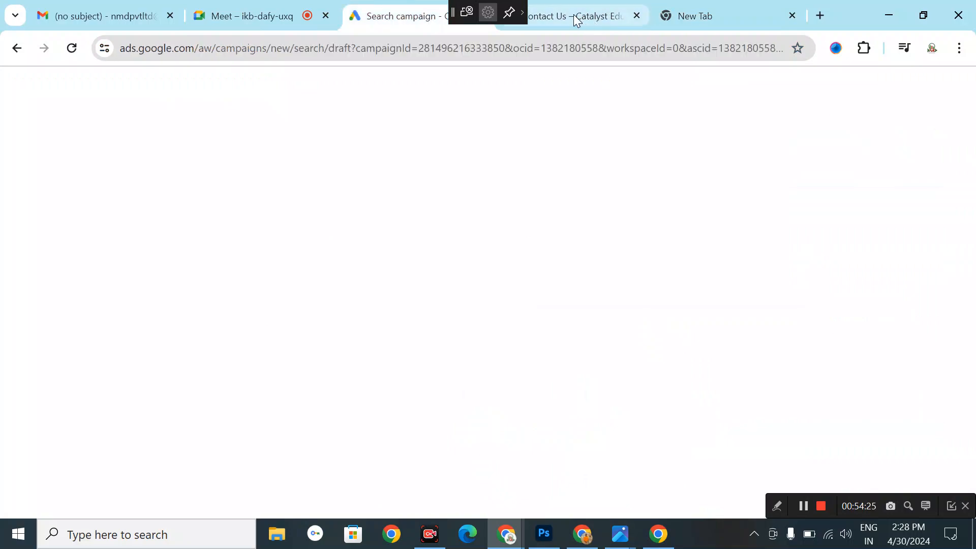
{"action": "left_click", "coordinate": [577, 19]}
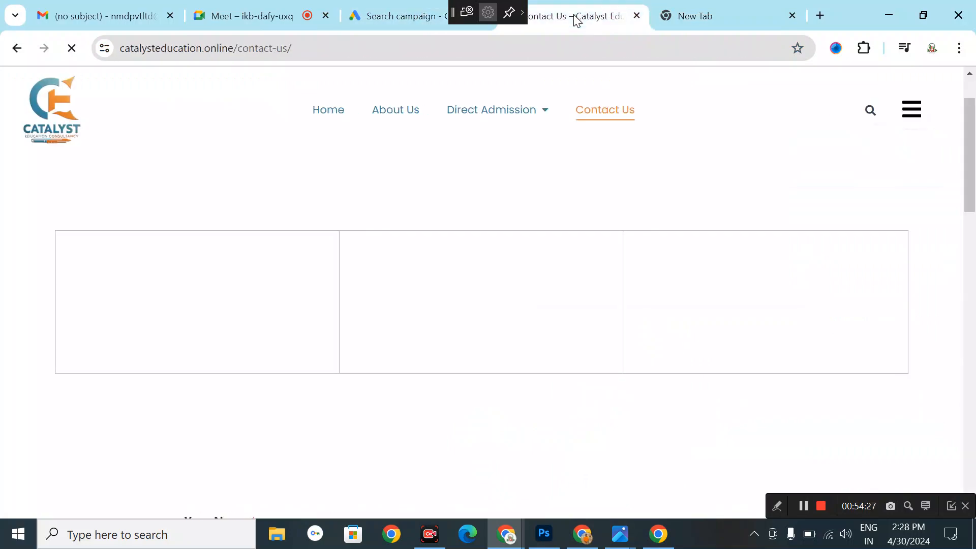
{"action": "left_click", "coordinate": [730, 16]}
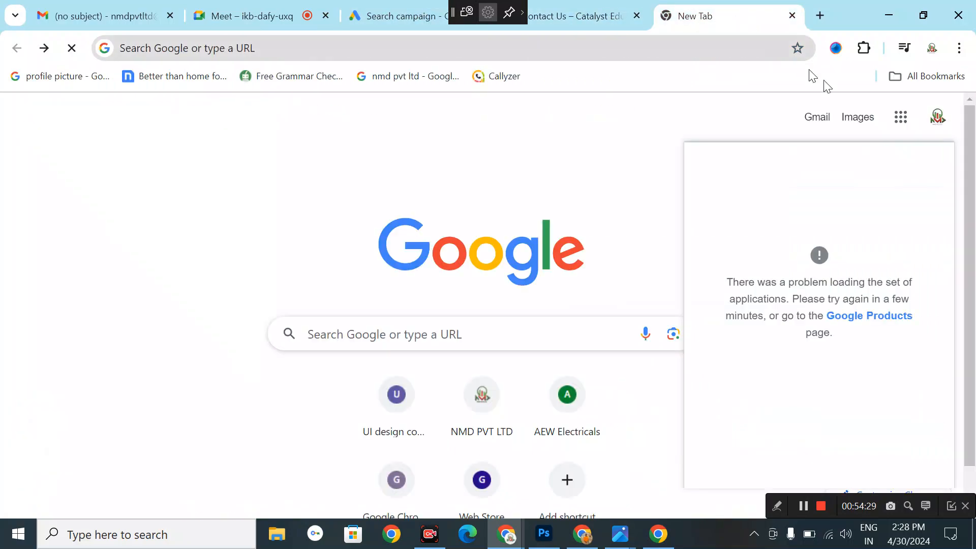
Open another new tab and load Gmail from the Google apps list.
{"action": "left_click", "coordinate": [901, 118]}
{"action": "left_click", "coordinate": [901, 118]}
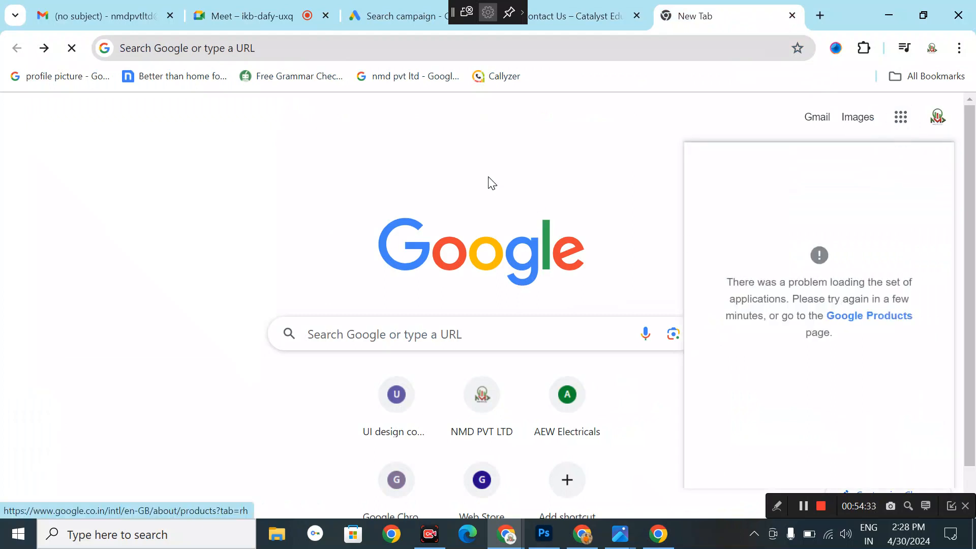
{"action": "left_click", "coordinate": [373, 17]}
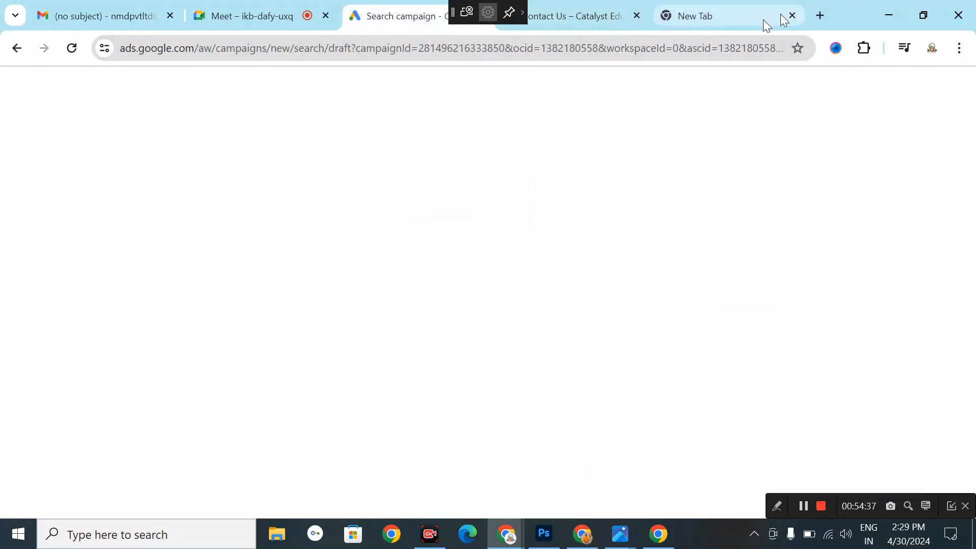
{"action": "left_click", "coordinate": [689, 14]}
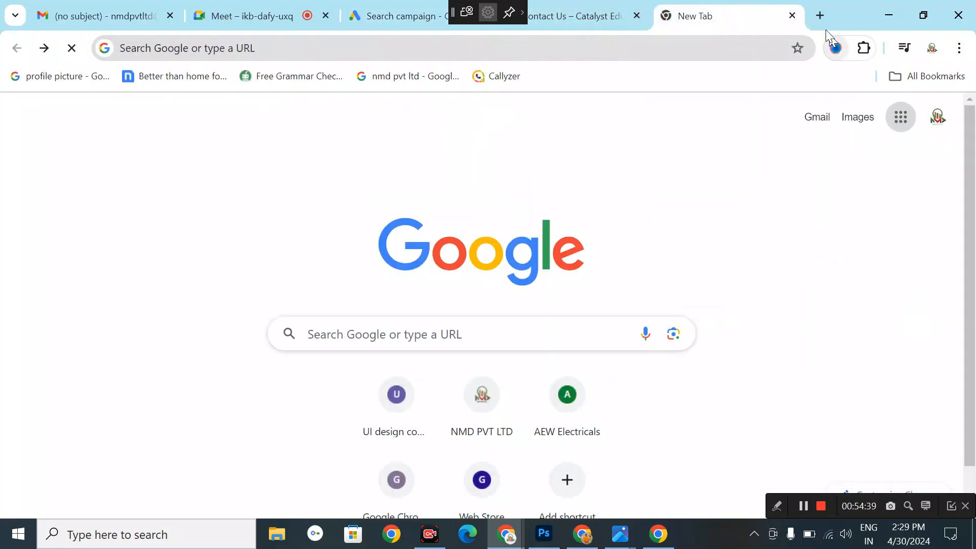
{"action": "left_click", "coordinate": [820, 15]}
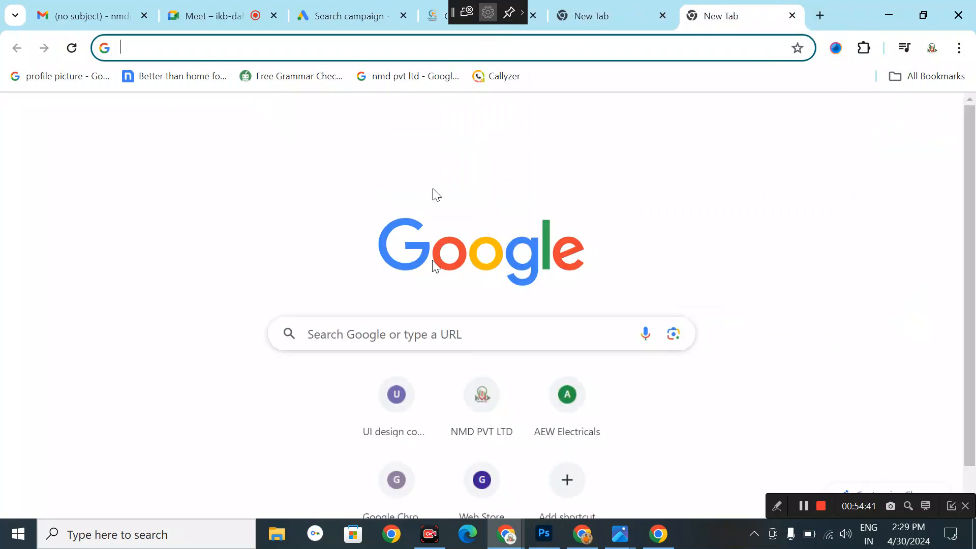
{"action": "left_click", "coordinate": [824, 124]}
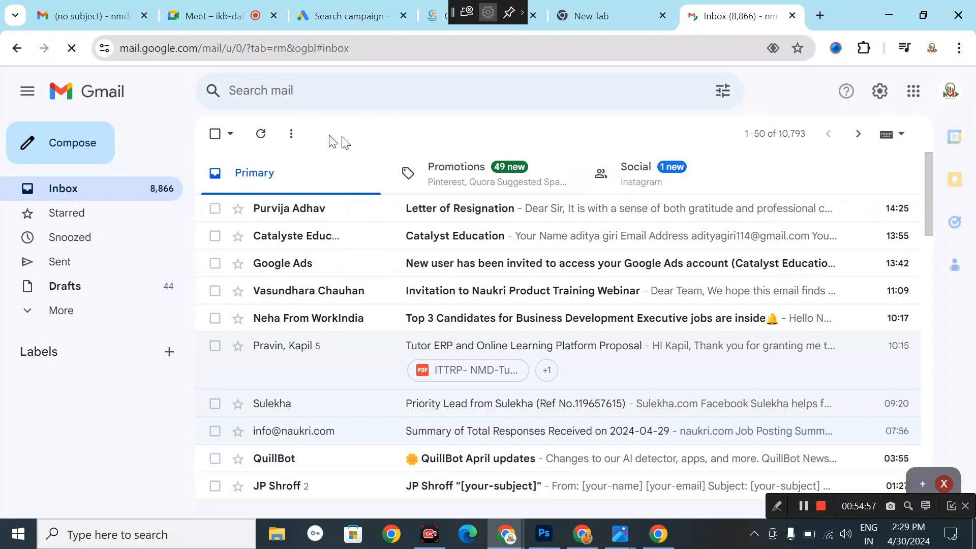
Search Gmail for 'catalyst' and check the latest Catalyst Education email.
{"action": "left_click", "coordinate": [306, 84]}
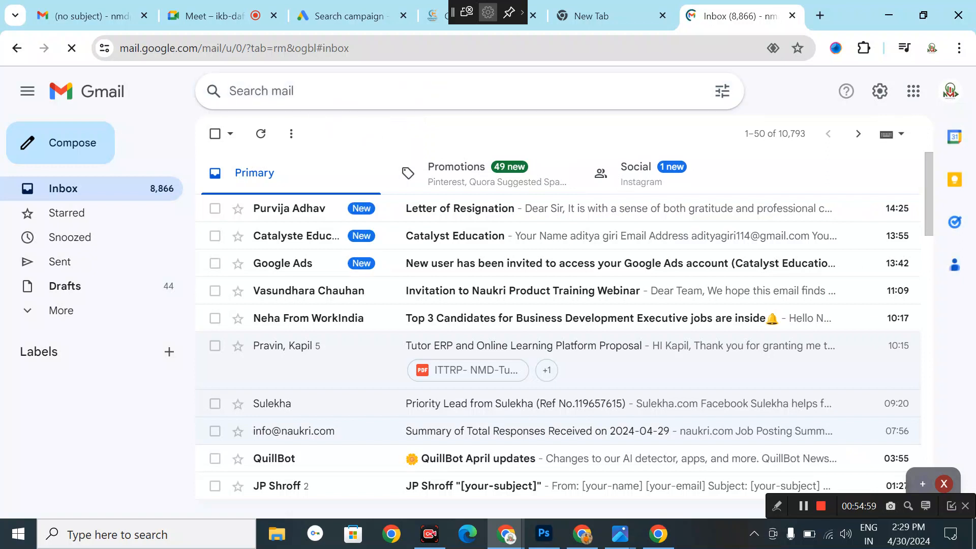
{"action": "type", "text": "cata"}
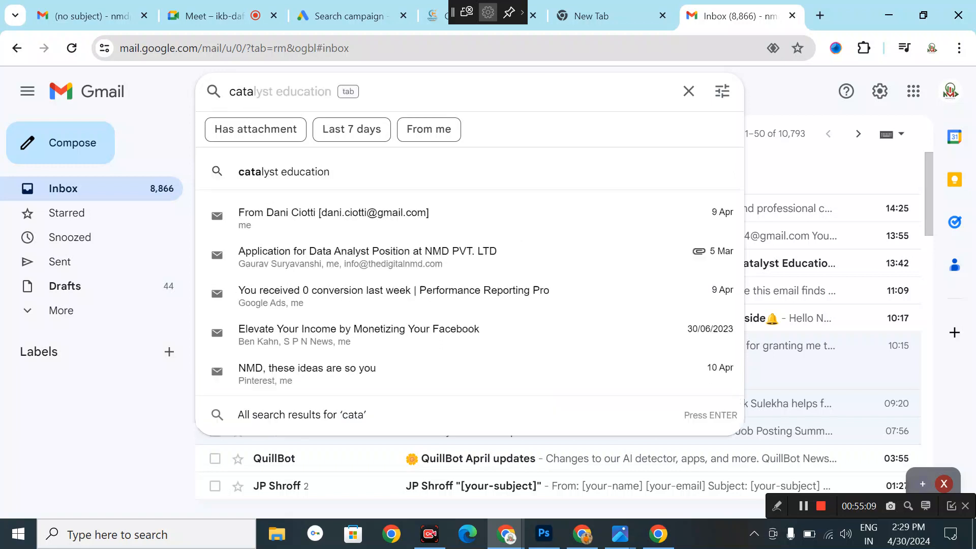
{"action": "type", "text": "lyst"}
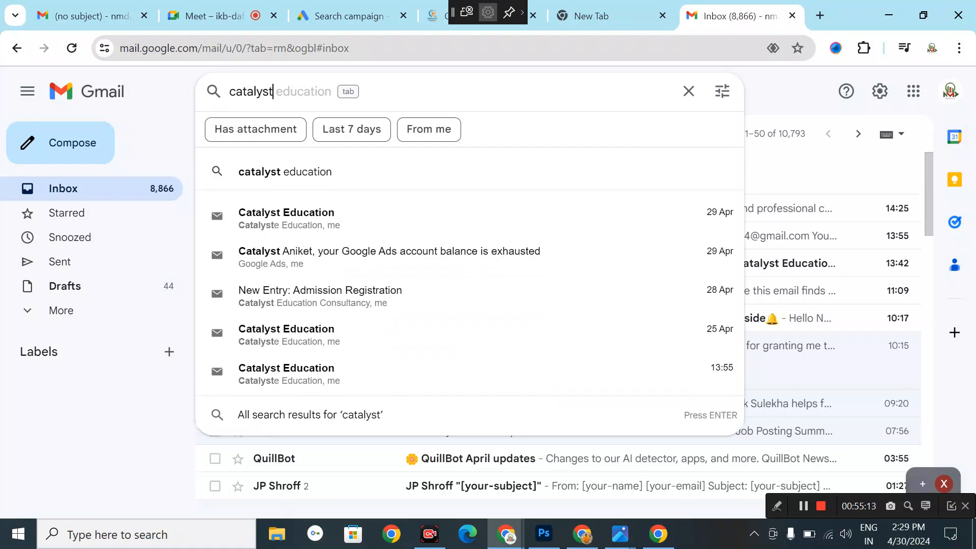
{"action": "left_click", "coordinate": [296, 214]}
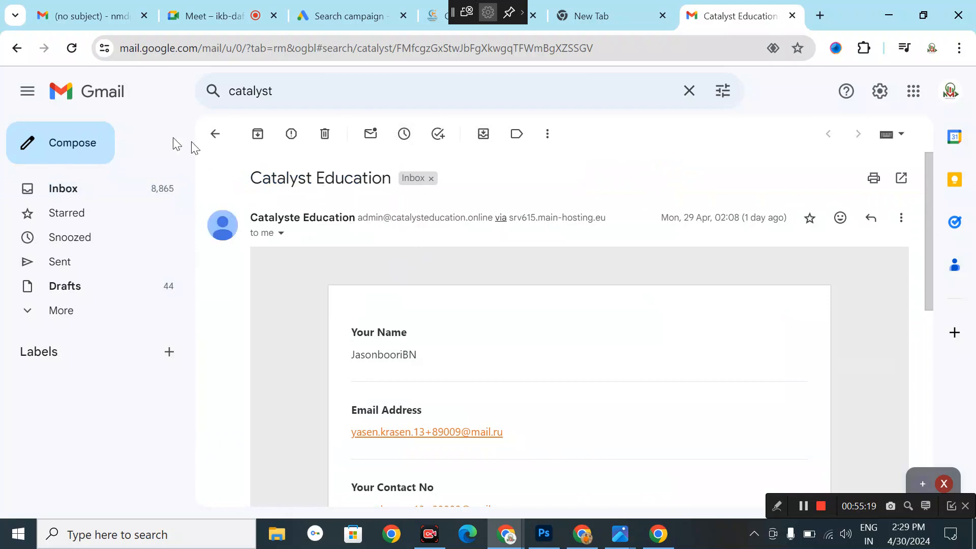
{"action": "left_click", "coordinate": [19, 50]}
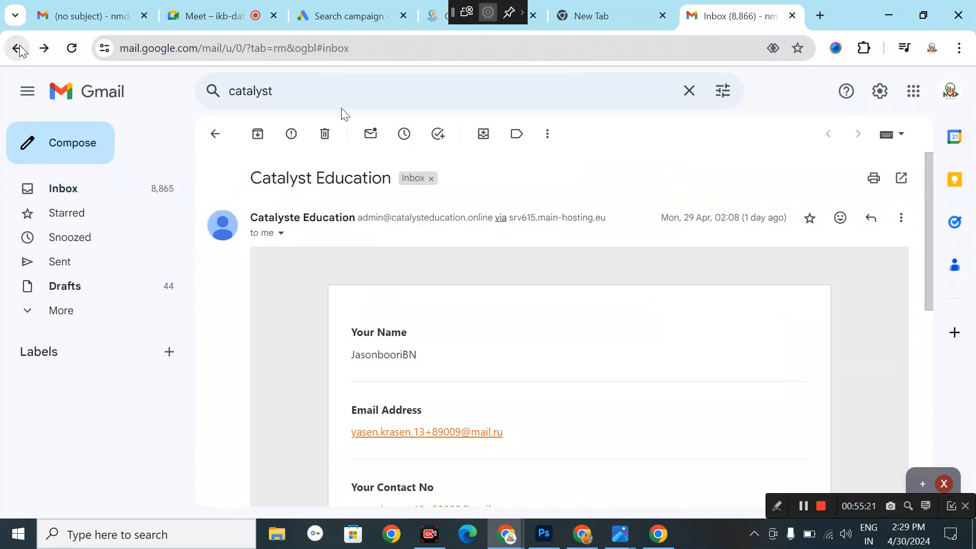
Run a Gmail search for 'keyword catalyst'.
{"action": "left_click", "coordinate": [359, 91]}
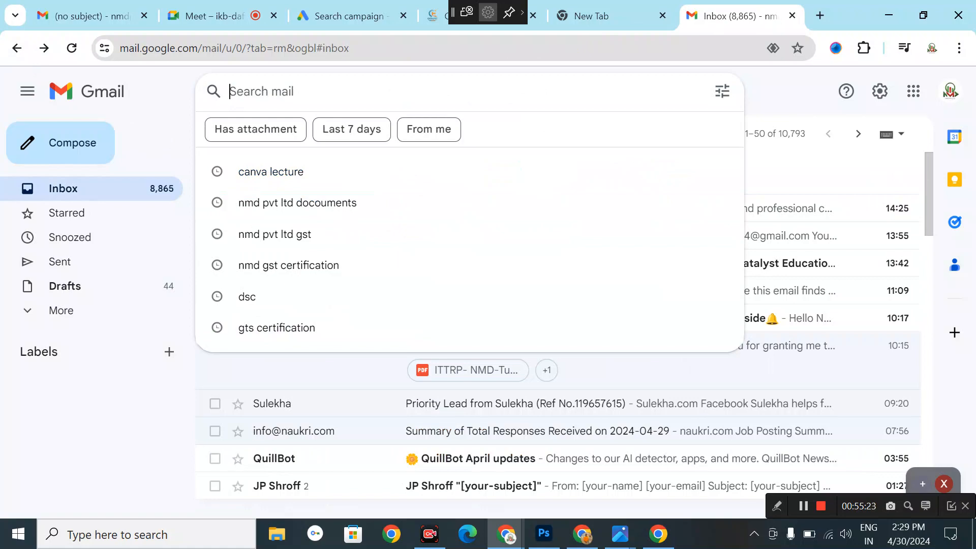
{"action": "type", "text": "ke"}
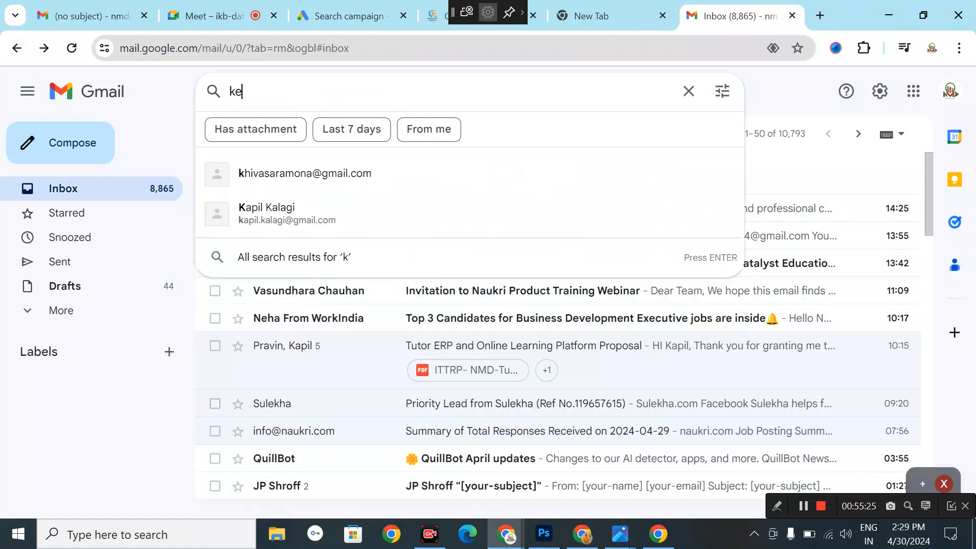
{"action": "type", "text": "yword"}
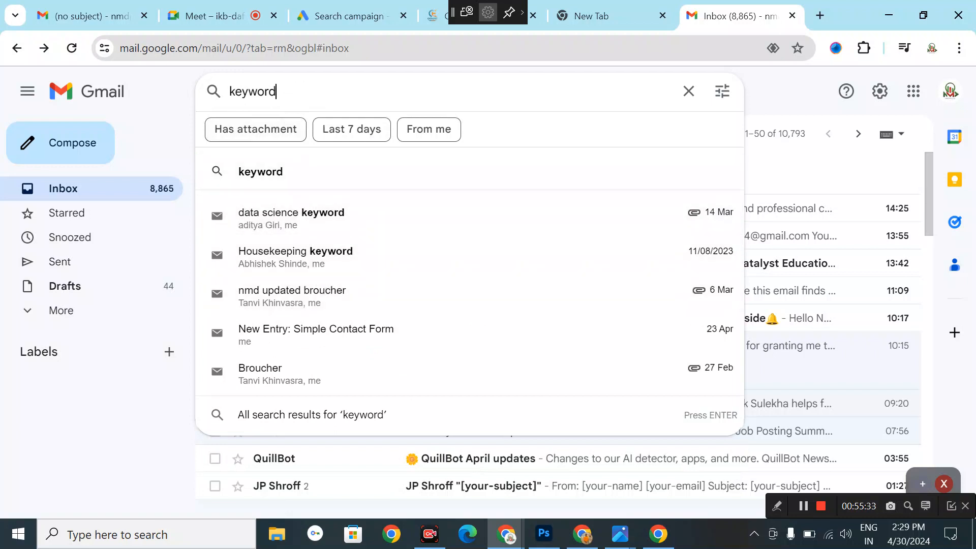
{"action": "type", "text": "cat"}
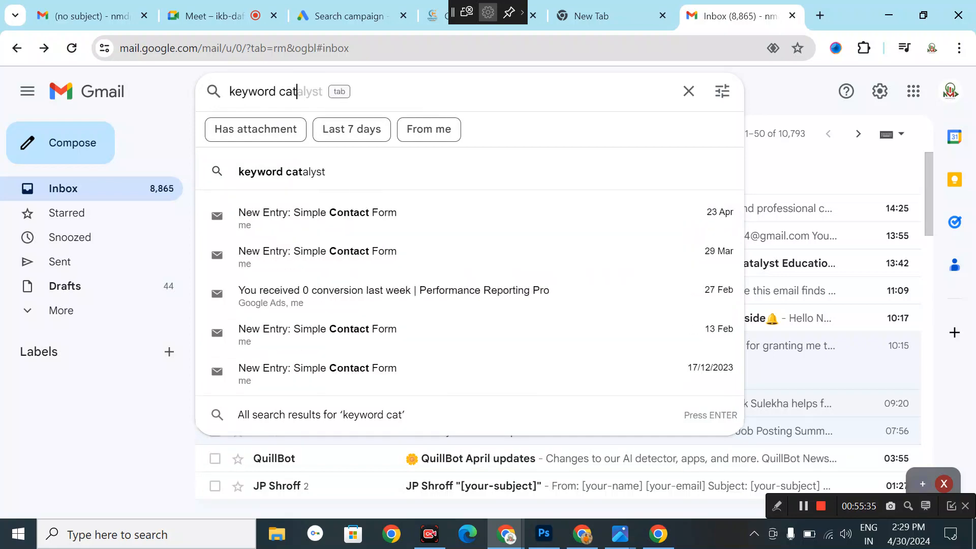
{"action": "left_click", "coordinate": [279, 175]}
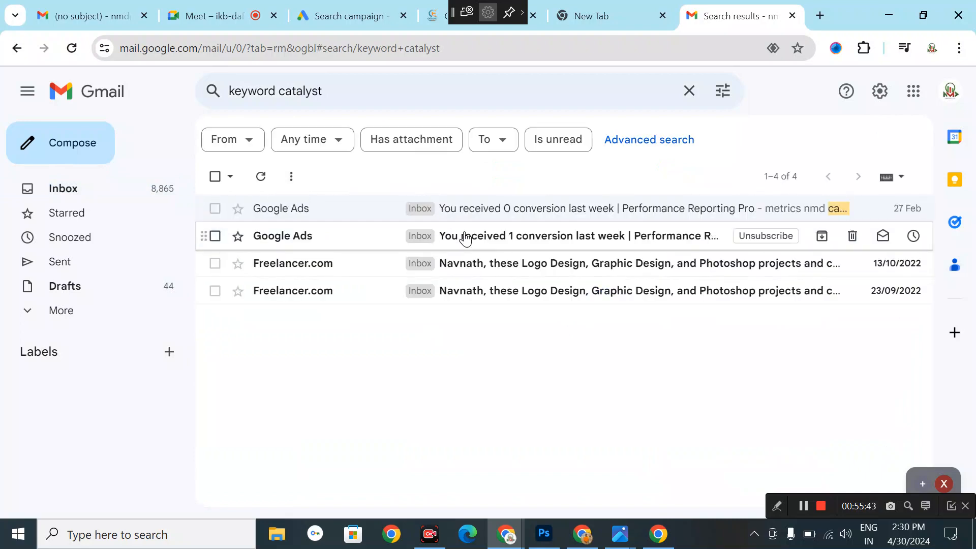
Replace the query with the contact's address to list all their mail, checking the form email.
{"action": "left_click", "coordinate": [342, 87]}
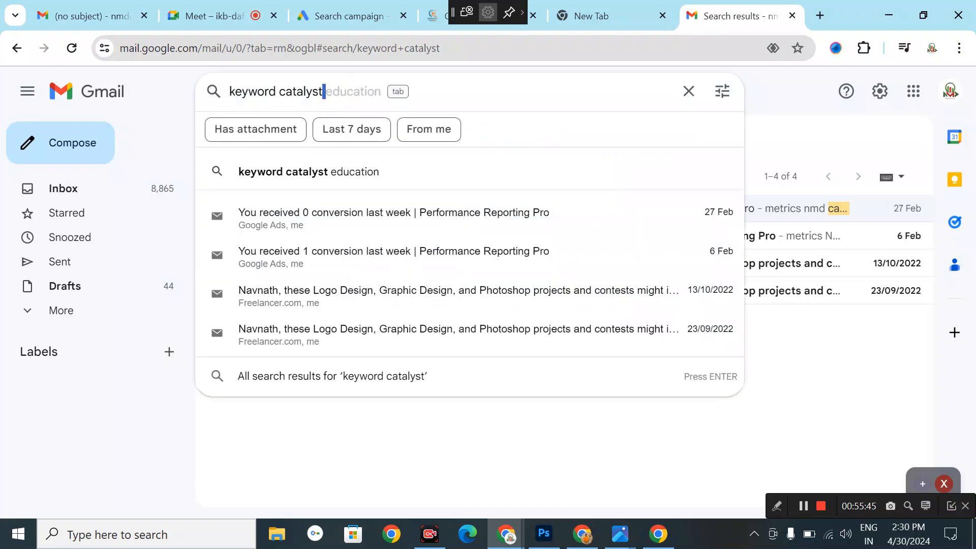
{"action": "key", "text": "ctrl+a"}
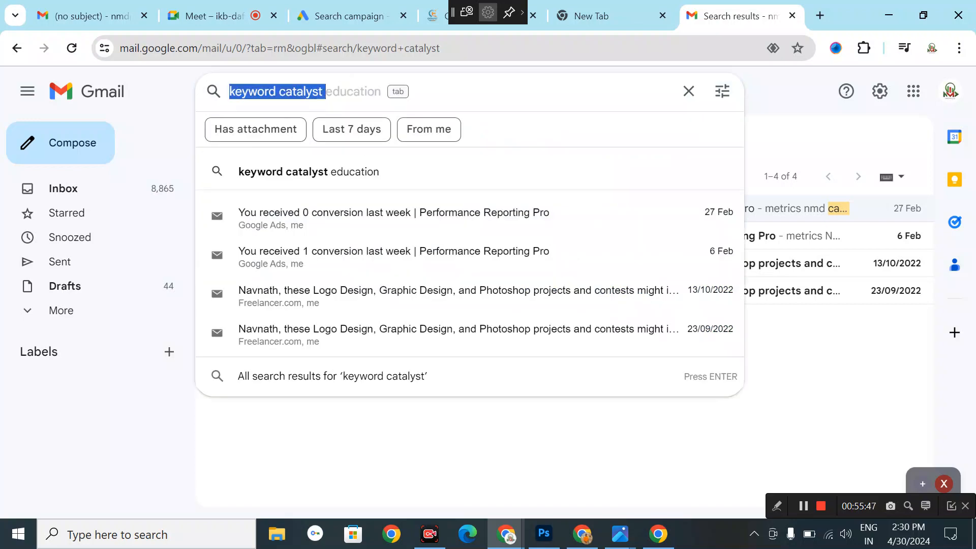
{"action": "type", "text": "adi"}
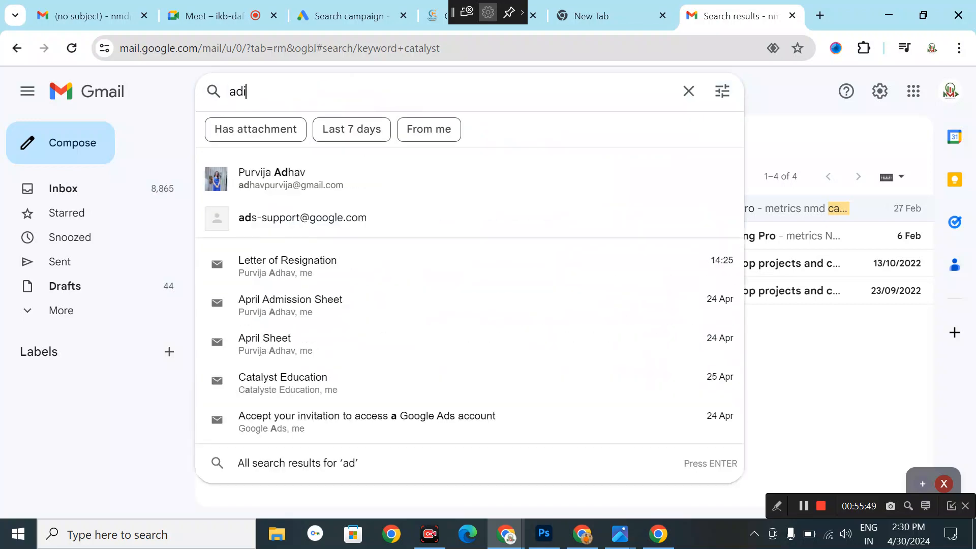
{"action": "type", "text": "t"}
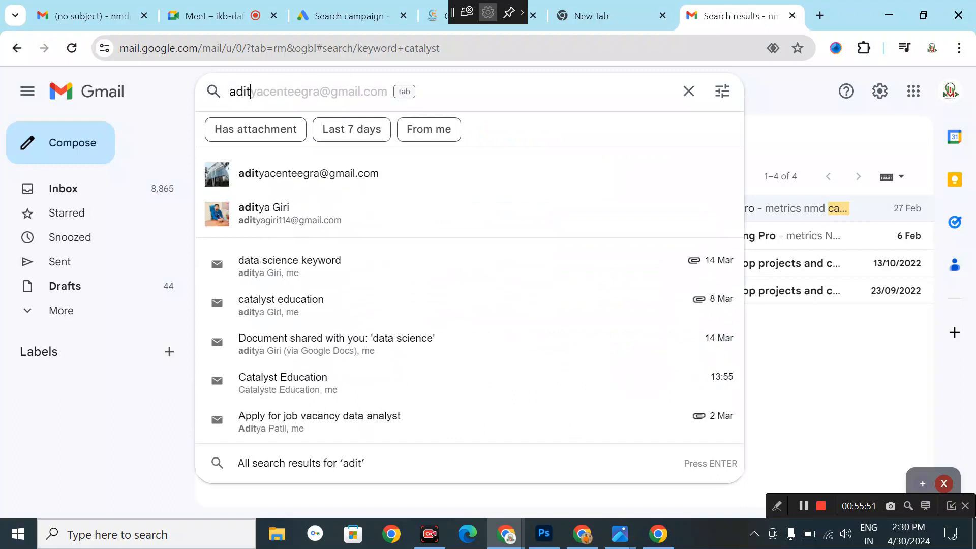
{"action": "left_click", "coordinate": [259, 208]}
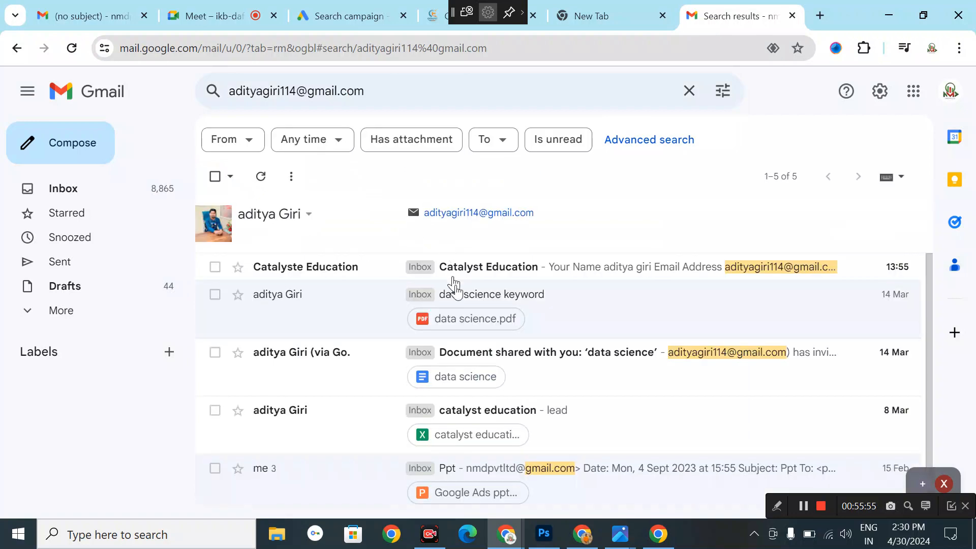
{"action": "left_click", "coordinate": [511, 268]}
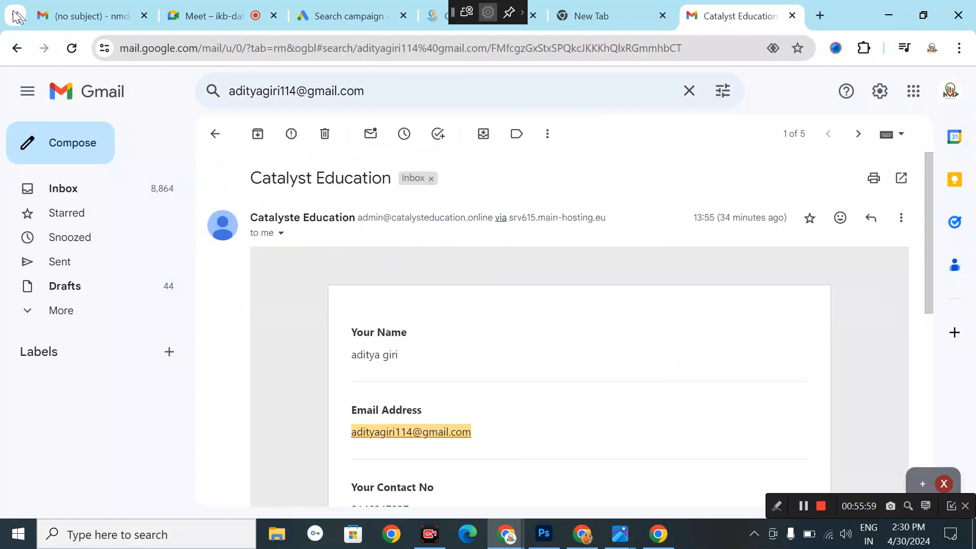
{"action": "left_click", "coordinate": [17, 50]}
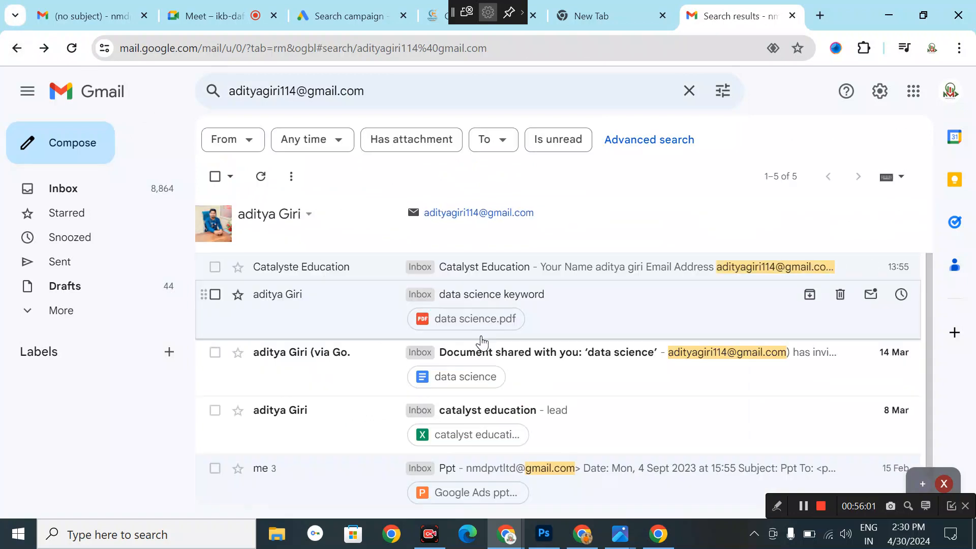
Open the catalyst education lead email and preview its attached spreadsheet.
{"action": "left_click", "coordinate": [484, 430]}
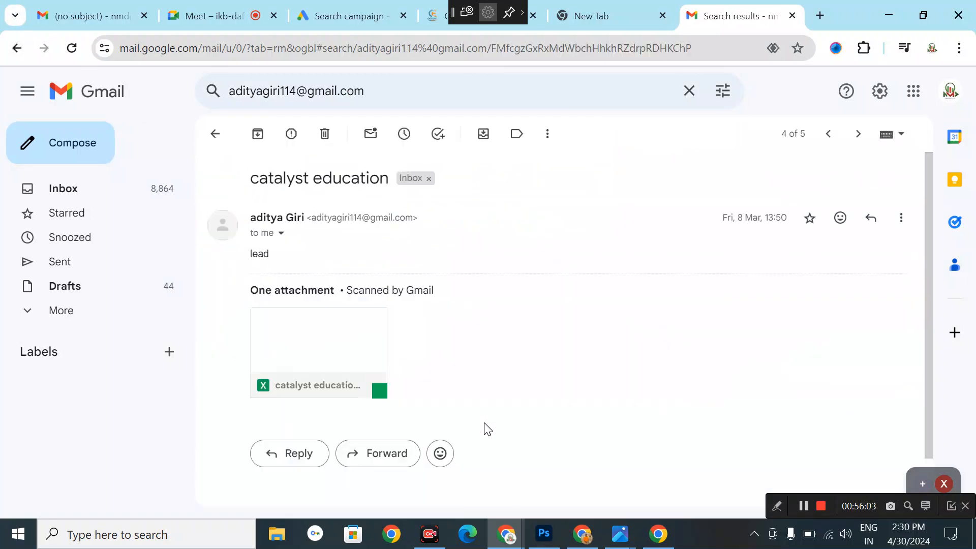
{"action": "left_click", "coordinate": [343, 354]}
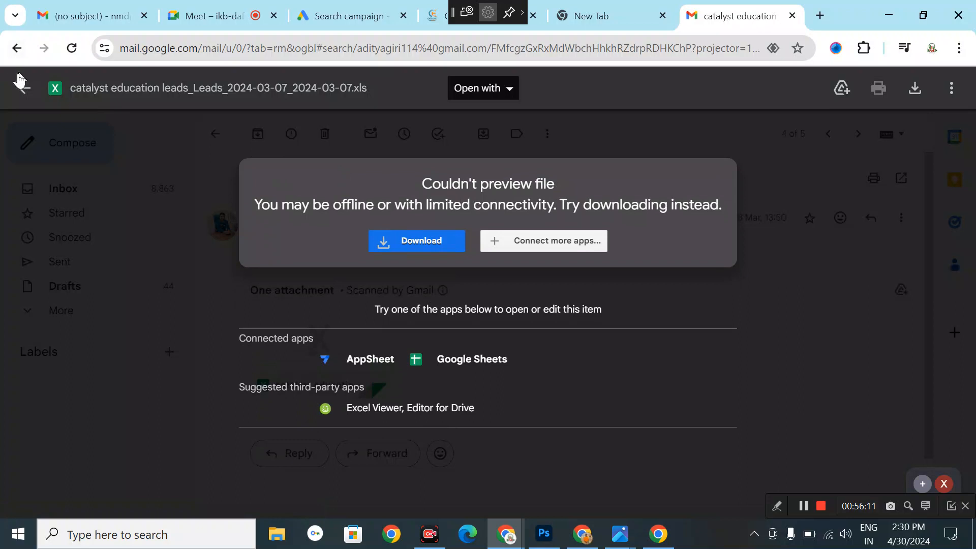
{"action": "left_click", "coordinate": [15, 92]}
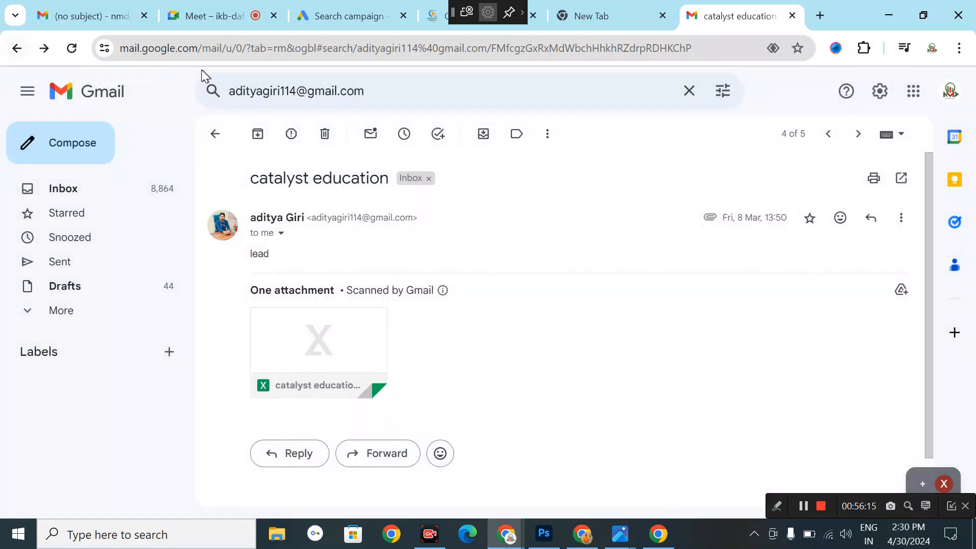
{"action": "mouse_move", "coordinate": [324, 346]}
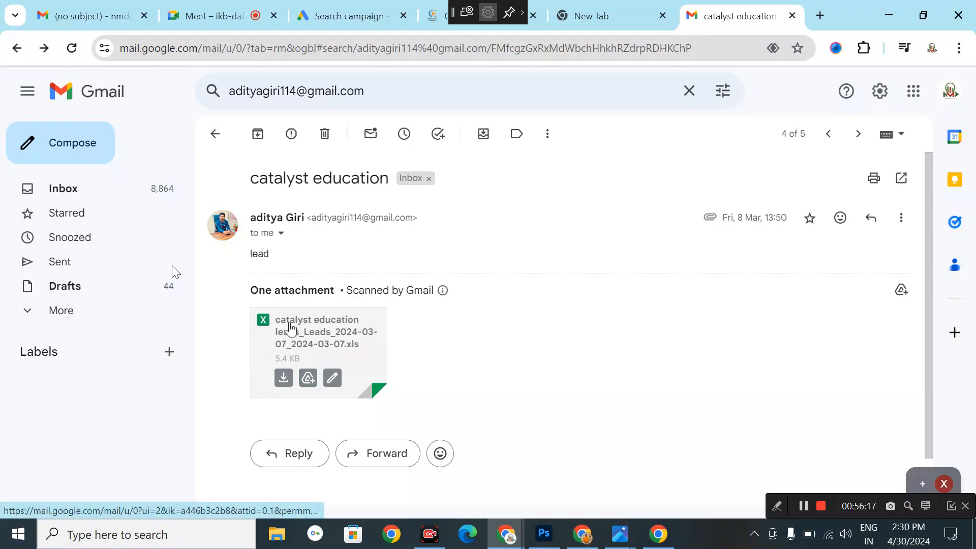
{"action": "left_click", "coordinate": [17, 50]}
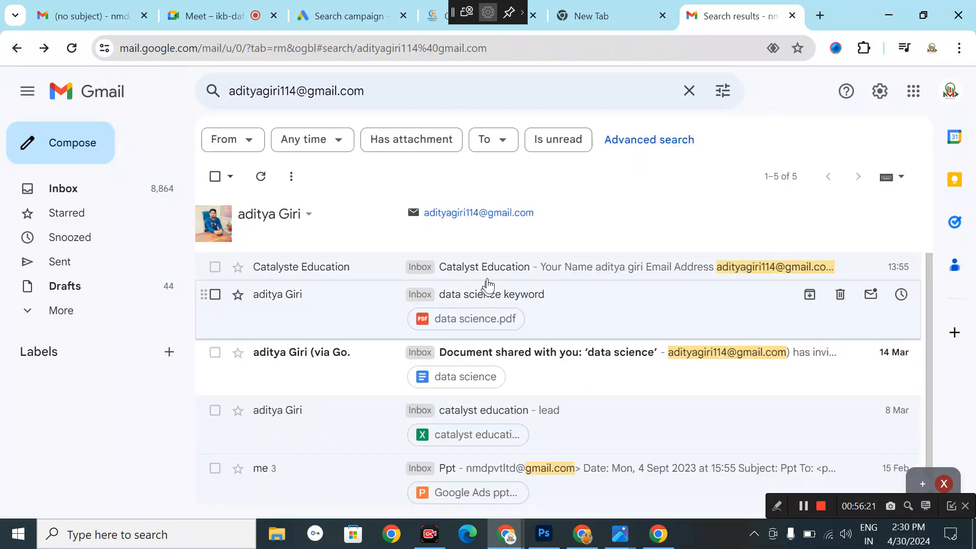
{"action": "scroll", "coordinate": [521, 338], "scroll_direction": "down", "scroll_amount": 1}
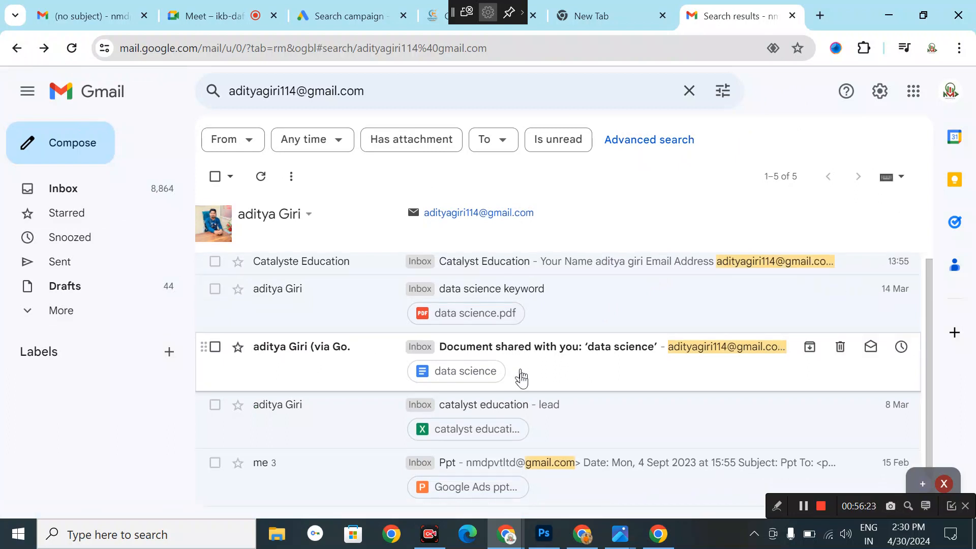
{"action": "left_click", "coordinate": [500, 430]}
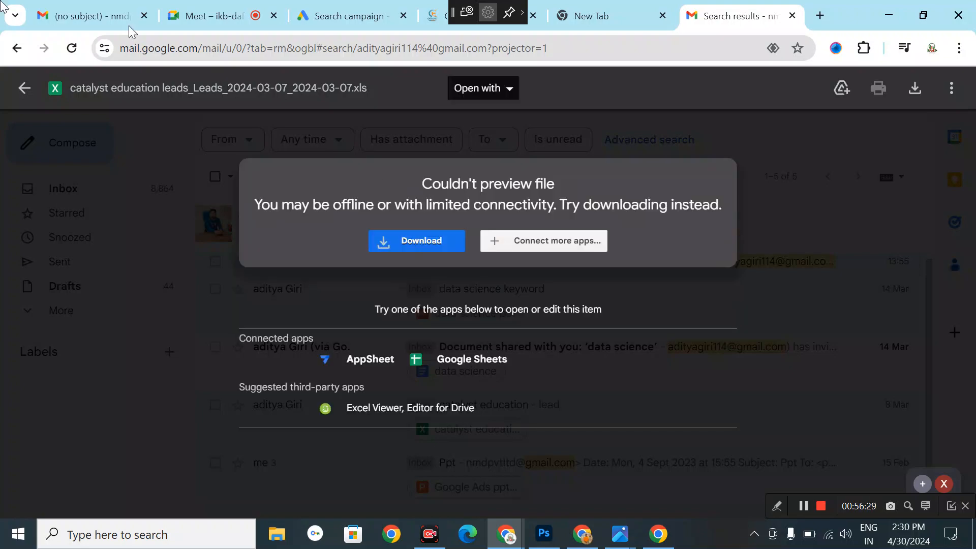
{"action": "left_click", "coordinate": [24, 88]}
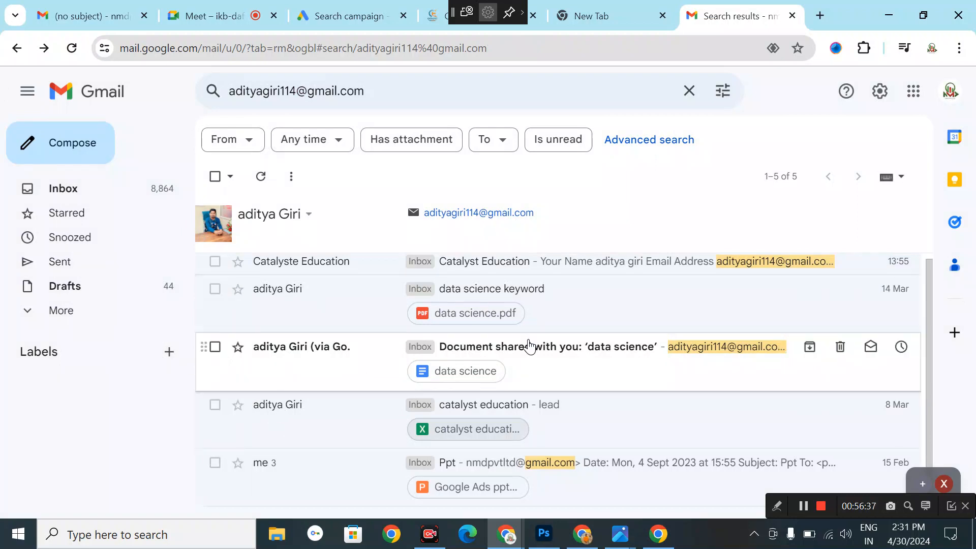
Search Gmail for another contact's name to find the keyword email.
{"action": "left_click", "coordinate": [405, 92]}
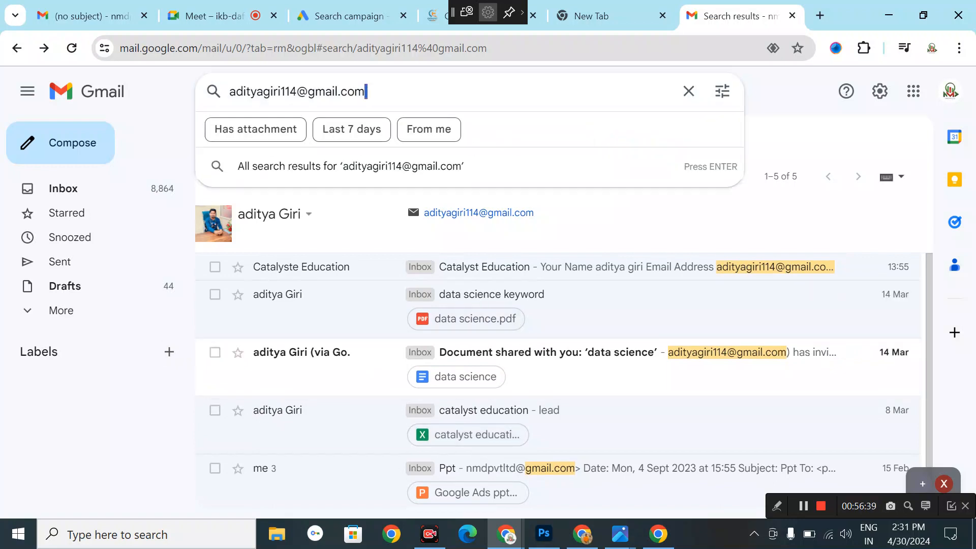
{"action": "key", "text": "ctrl+a"}
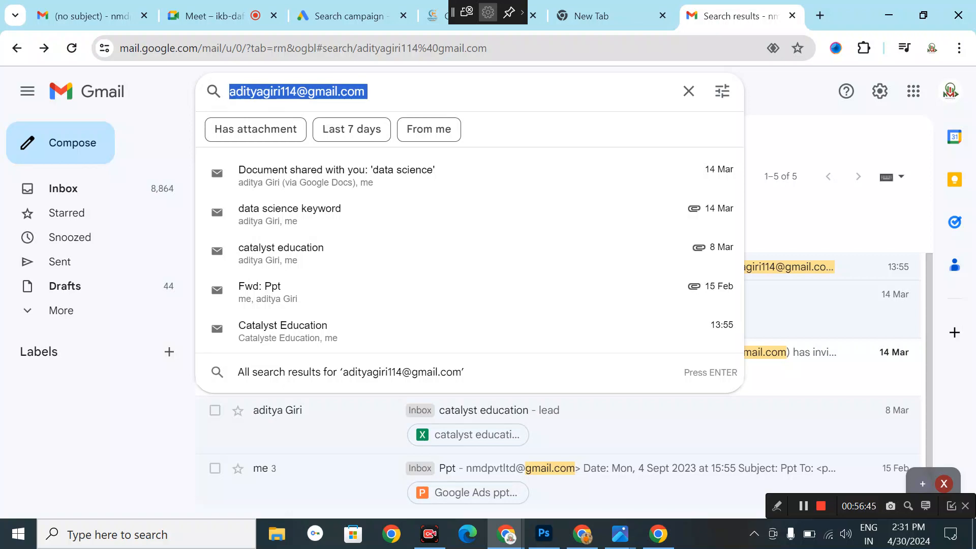
{"action": "type", "text": "sanika"}
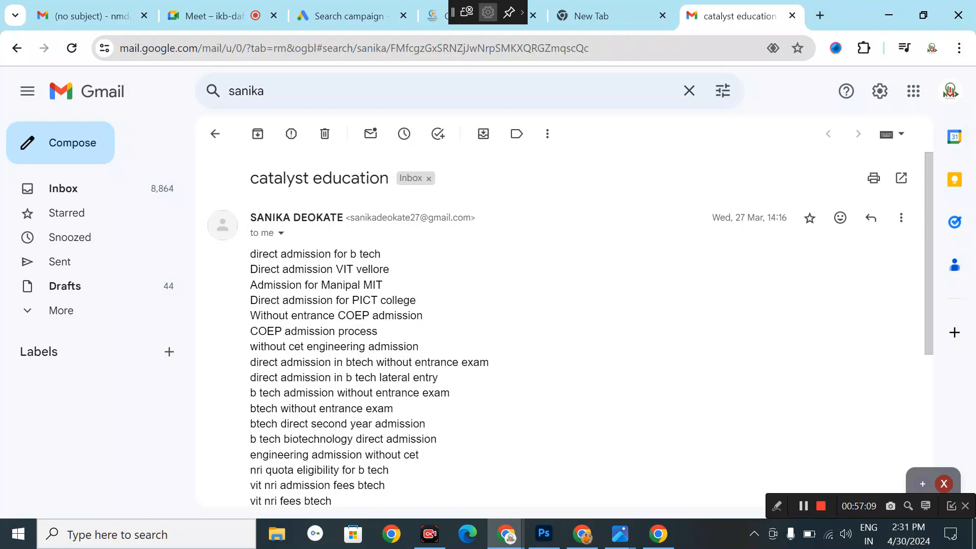
Select and copy the whole keyword list from the catalyst education email.
{"action": "scroll", "coordinate": [420, 392], "scroll_direction": "down", "scroll_amount": 1}
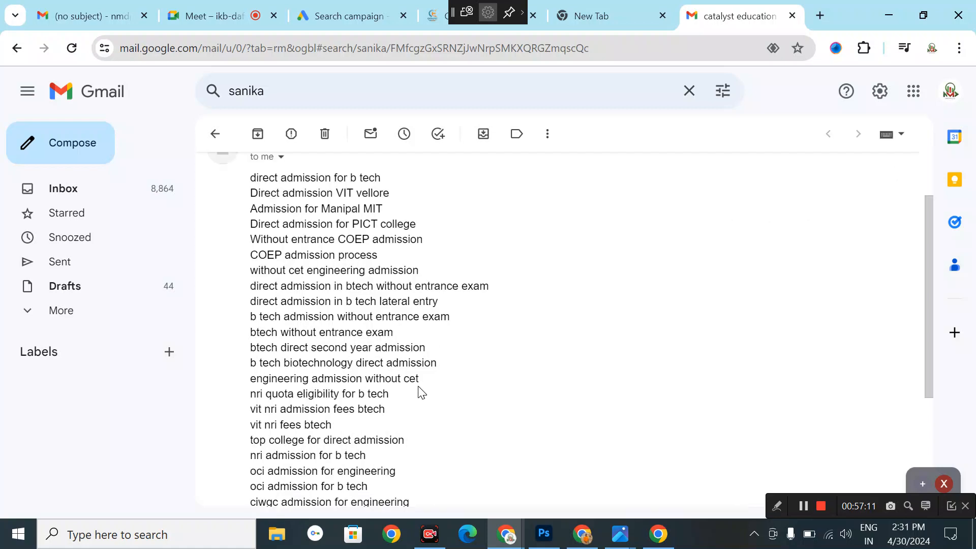
{"action": "scroll", "coordinate": [420, 393], "scroll_direction": "down", "scroll_amount": 1}
{"action": "scroll", "coordinate": [419, 393], "scroll_direction": "down", "scroll_amount": 1}
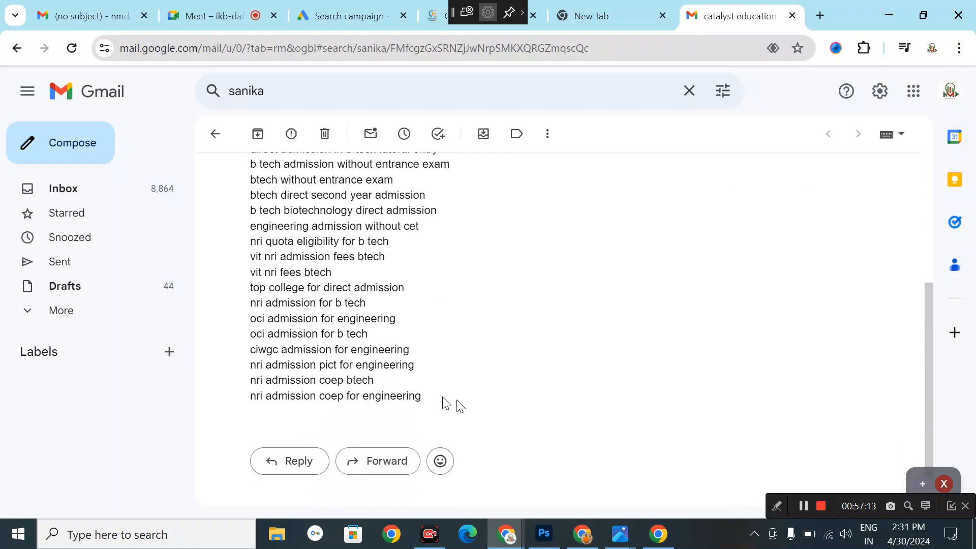
{"action": "left_click_drag", "start_coordinate": [258, 412], "coordinate": [247, 262]}
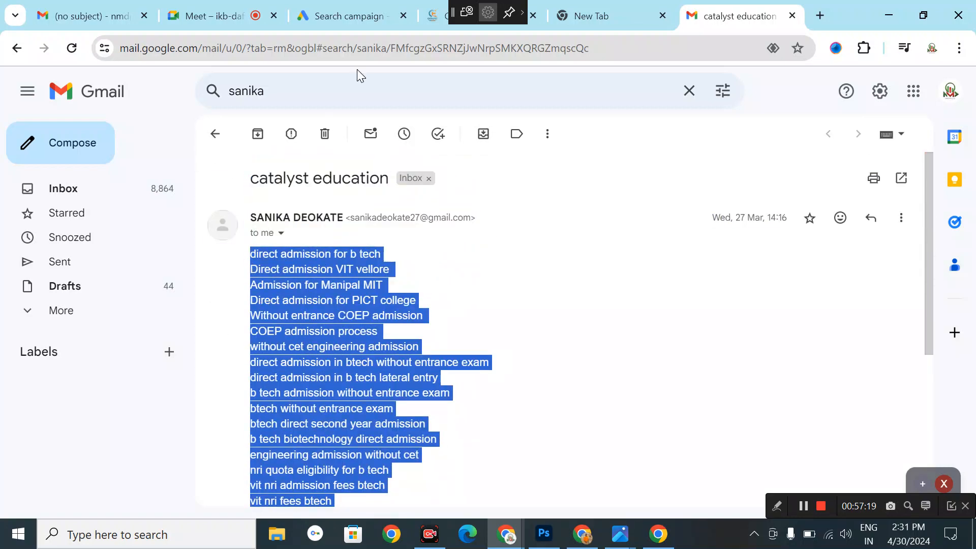
{"action": "left_click", "coordinate": [351, 15]}
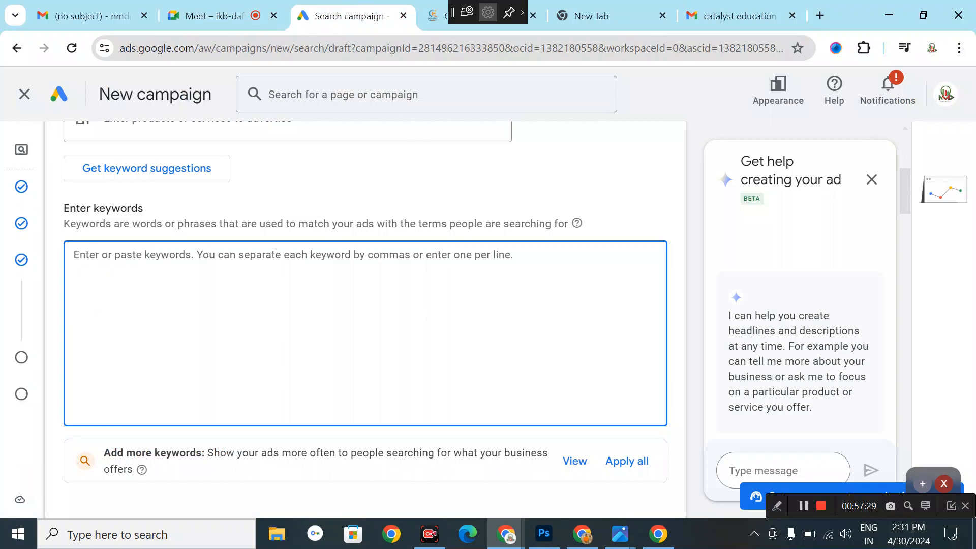
Paste the email keywords into the keywords box and remove blank lines around the NRI, OCI and CIWGC keywords.
{"action": "key", "text": "ctrl+v"}
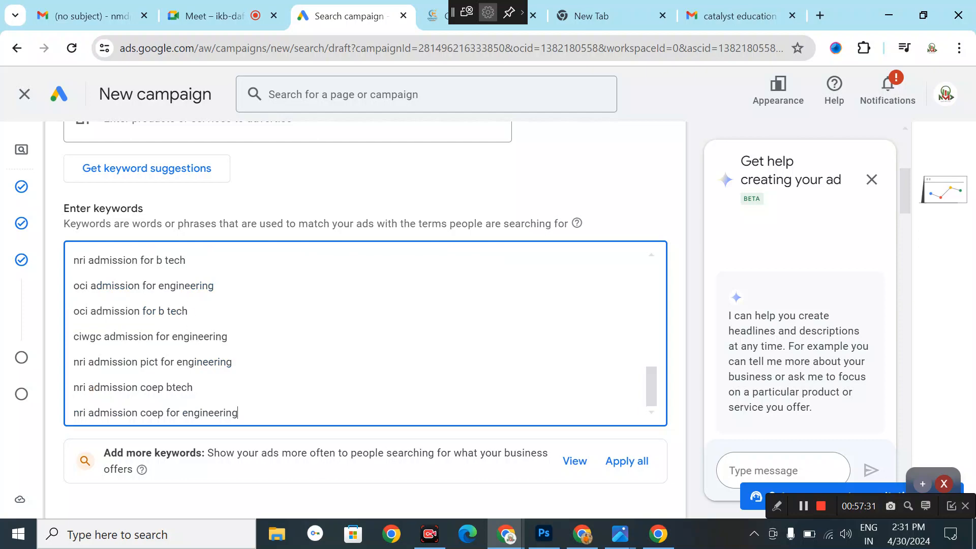
{"action": "scroll", "coordinate": [188, 337], "scroll_direction": "down", "scroll_amount": 5}
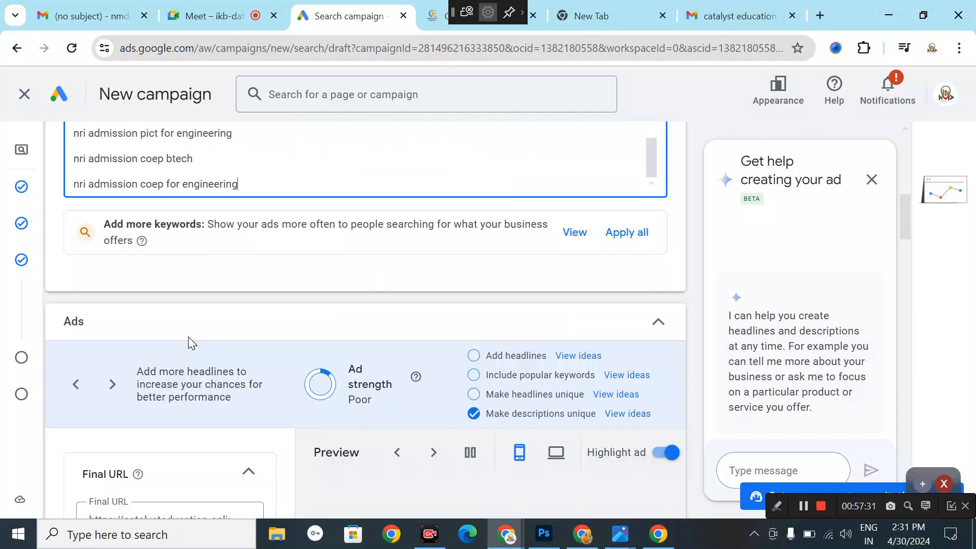
{"action": "left_click", "coordinate": [79, 176]}
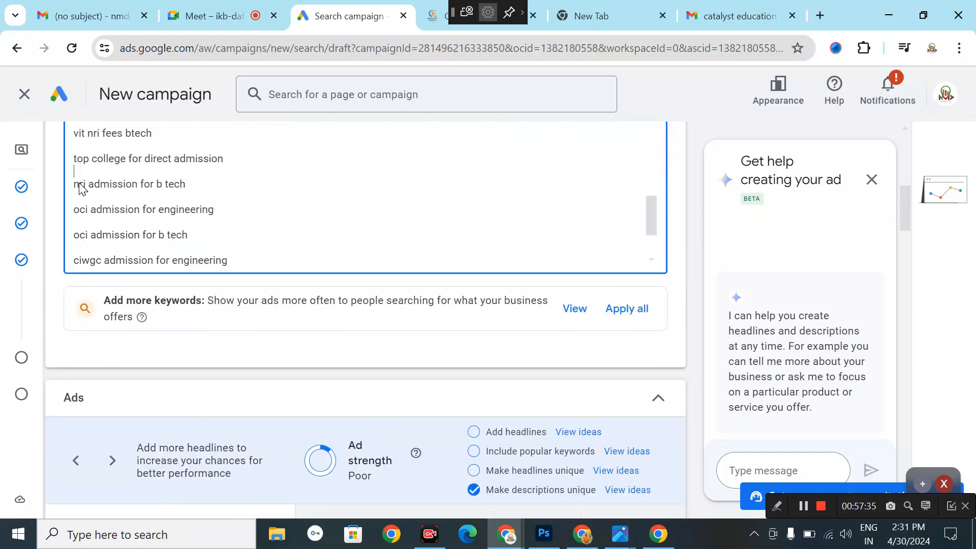
{"action": "key", "text": "BackSpace"}
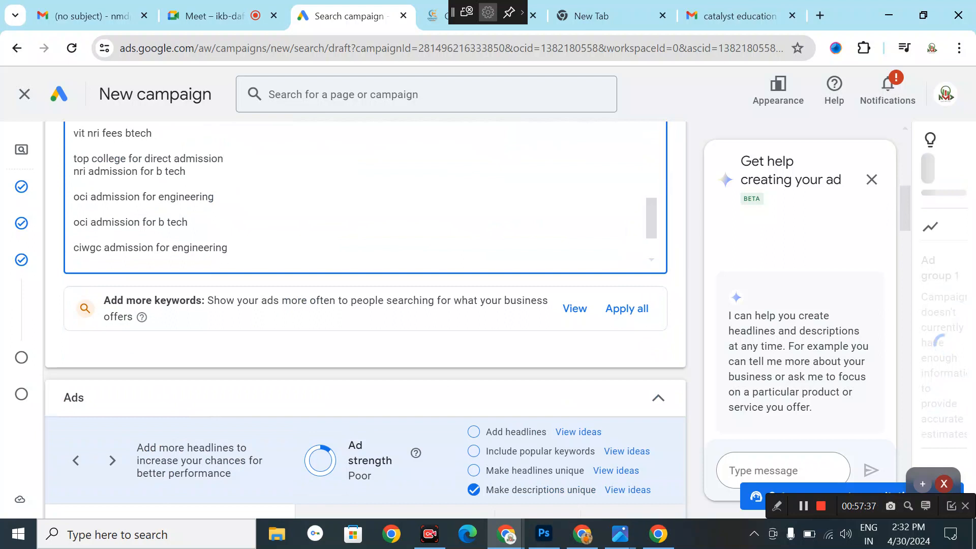
{"action": "left_click", "coordinate": [73, 196]}
{"action": "key", "text": "BackSpace"}
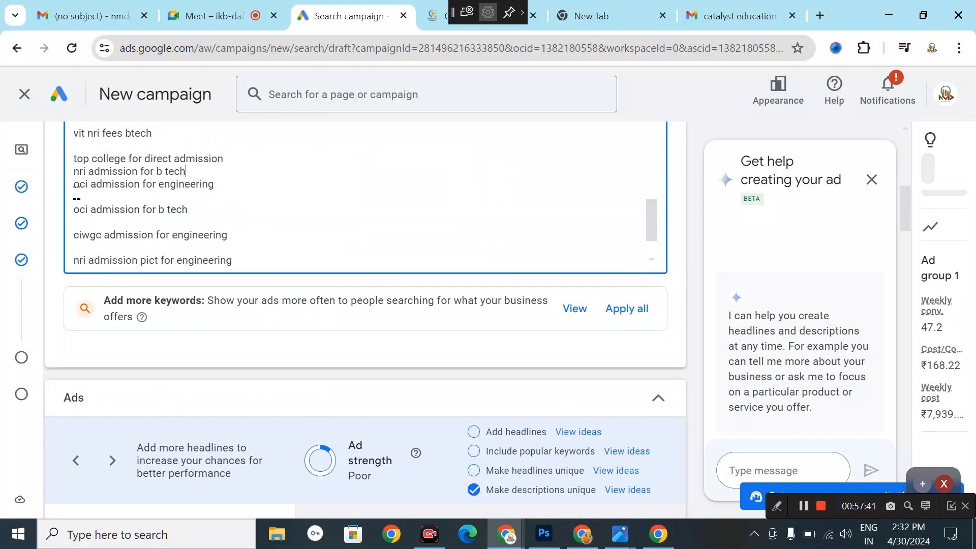
{"action": "left_click", "coordinate": [75, 197]}
{"action": "key", "text": "BackSpace"}
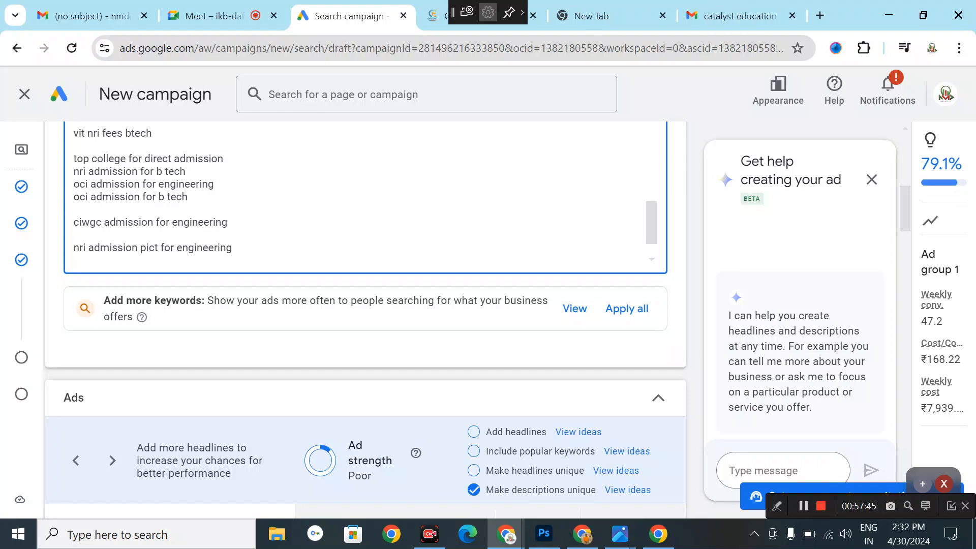
{"action": "key", "text": "BackSpace"}
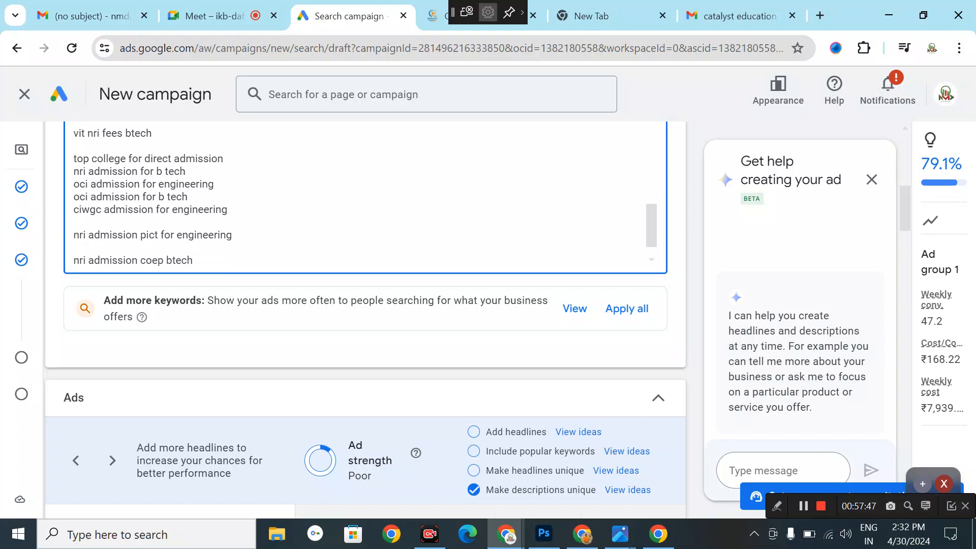
{"action": "key", "text": "BackSpace"}
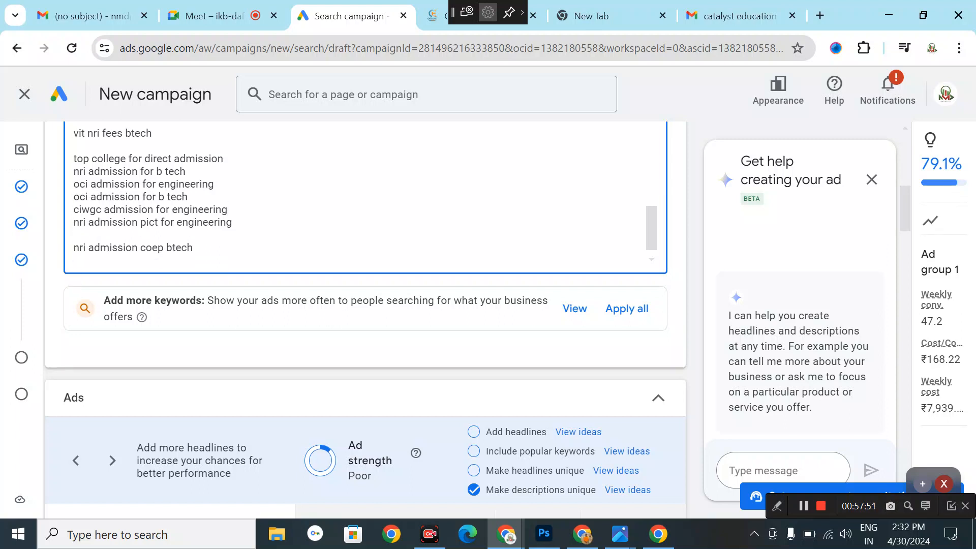
{"action": "key", "text": "BackSpace"}
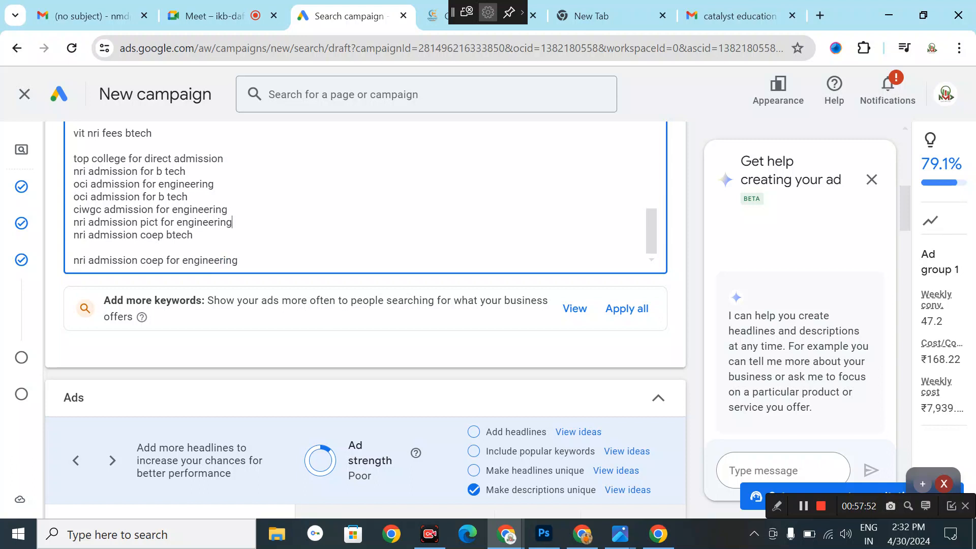
{"action": "left_click", "coordinate": [87, 249]}
{"action": "key", "text": "BackSpace"}
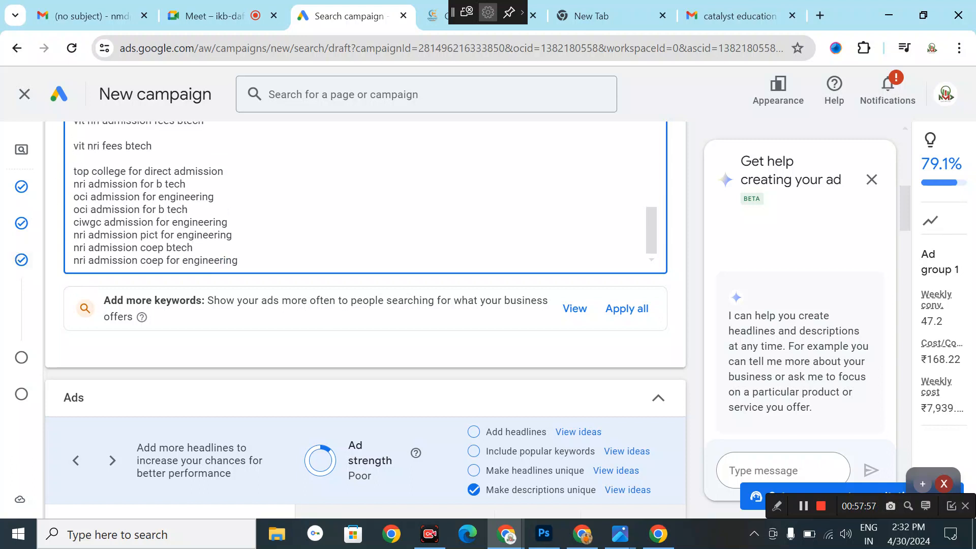
Remove the blank lines around the VIT NRI fees and top-college direct admission keywords.
{"action": "scroll", "coordinate": [78, 163], "scroll_direction": "down", "scroll_amount": 3}
{"action": "key", "text": "BackSpace"}
{"action": "scroll", "coordinate": [81, 164], "scroll_direction": "up", "scroll_amount": 3}
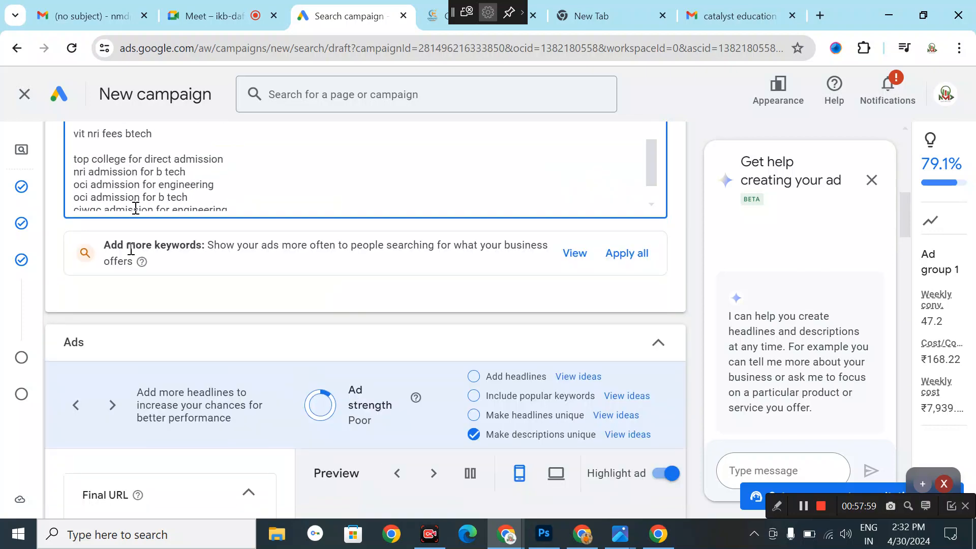
{"action": "scroll", "coordinate": [115, 173], "scroll_direction": "down", "scroll_amount": 2}
{"action": "scroll", "coordinate": [153, 168], "scroll_direction": "up", "scroll_amount": 5}
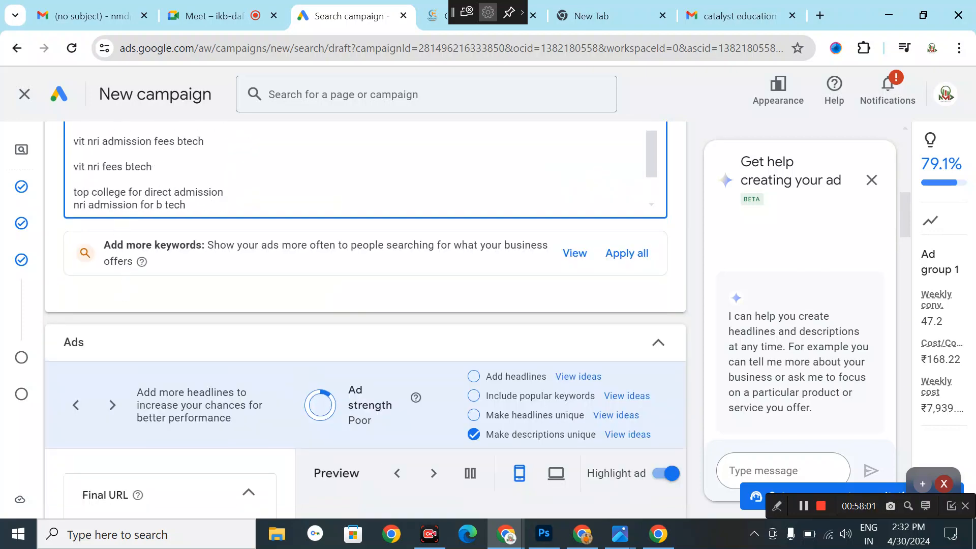
{"action": "left_click", "coordinate": [80, 177]}
{"action": "key", "text": "BackSpace"}
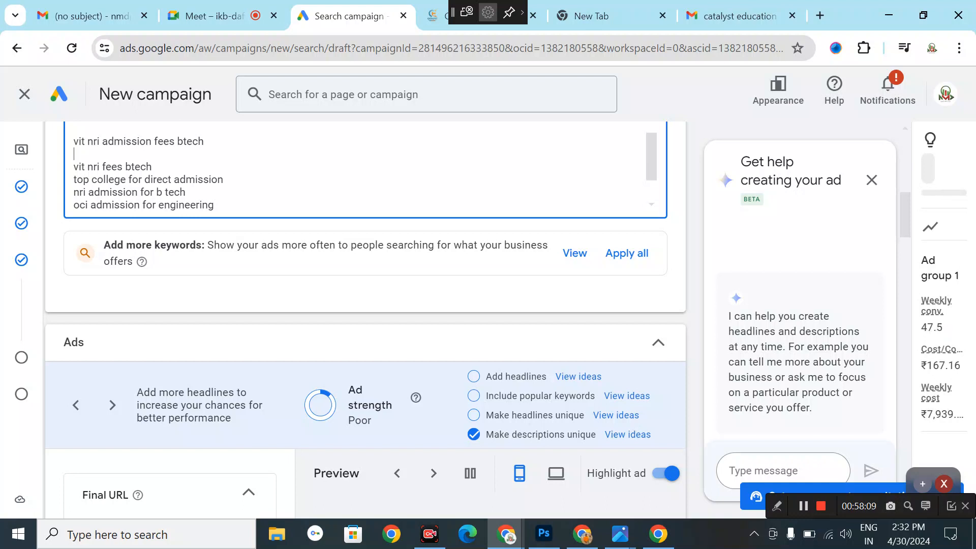
{"action": "key", "text": "BackSpace"}
{"action": "scroll", "coordinate": [98, 189], "scroll_direction": "down", "scroll_amount": 5}
{"action": "scroll", "coordinate": [100, 204], "scroll_direction": "down", "scroll_amount": 3}
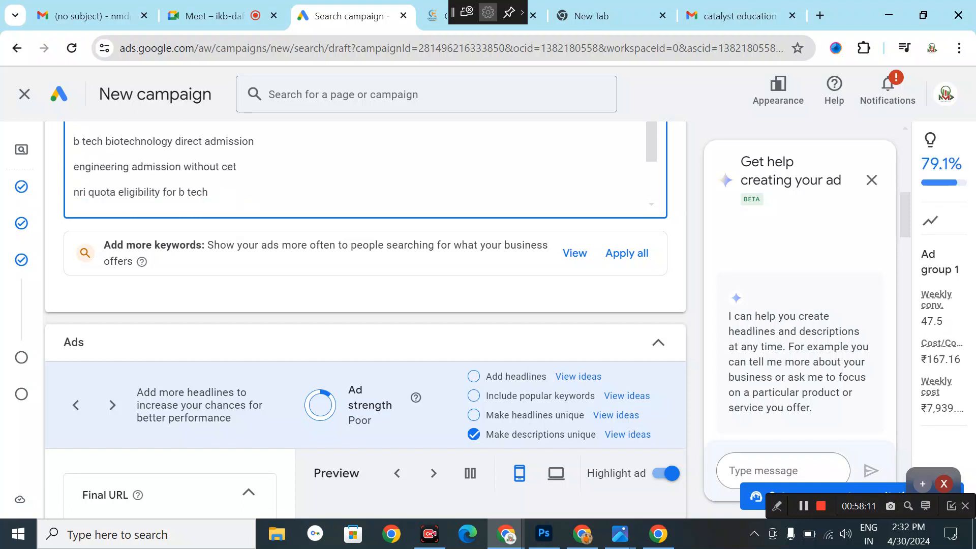
{"action": "scroll", "coordinate": [91, 189], "scroll_direction": "down", "scroll_amount": 1}
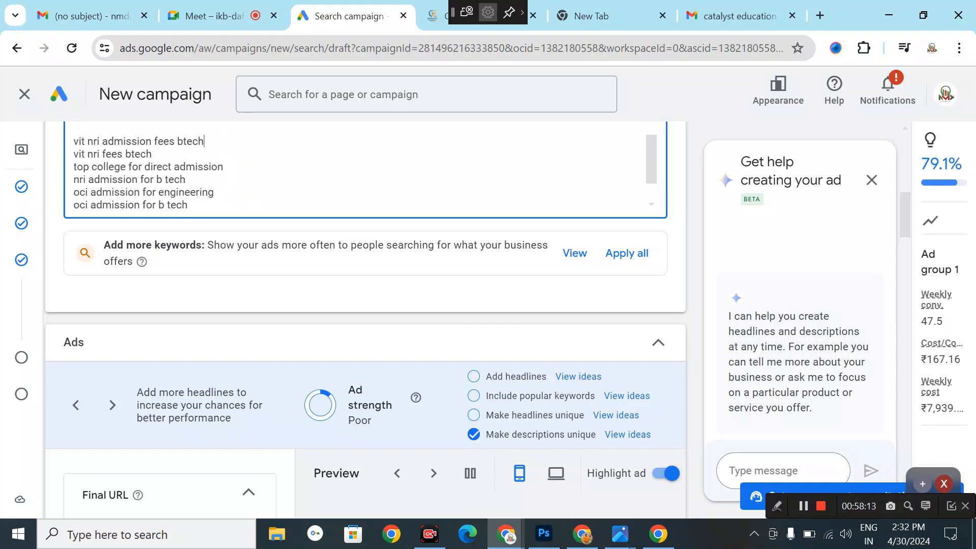
Remove blank lines around the biotechnology, second-year and without-entrance keywords, down to 'engineering admission without cet'.
{"action": "left_click", "coordinate": [80, 132]}
{"action": "type", "text": "nri quota eligibility for b tech"}
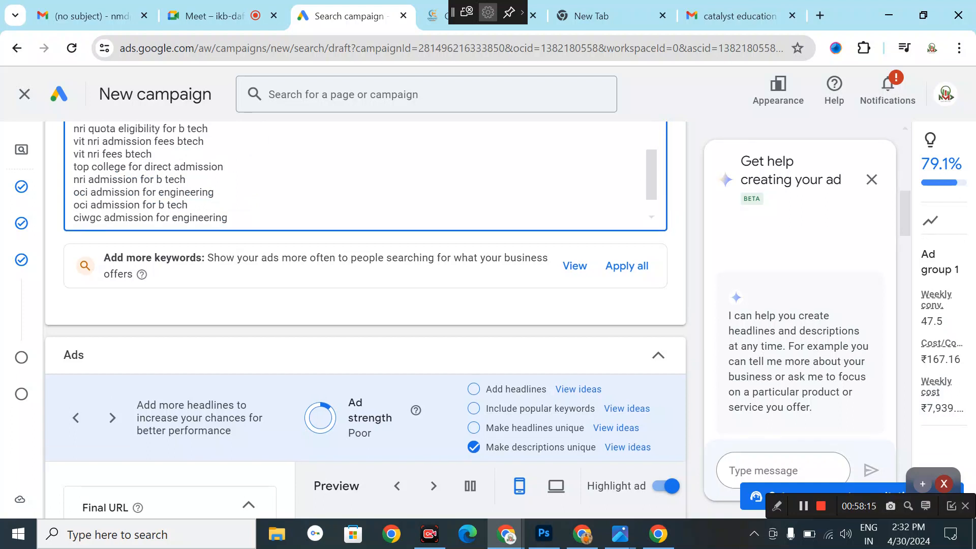
{"action": "scroll", "coordinate": [96, 214], "scroll_direction": "up", "scroll_amount": 5}
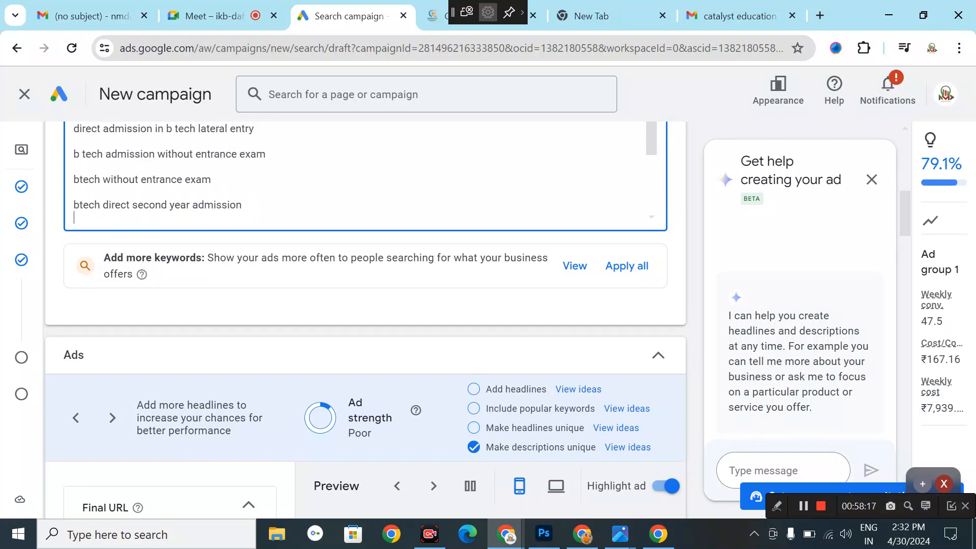
{"action": "key", "text": "BackSpace"}
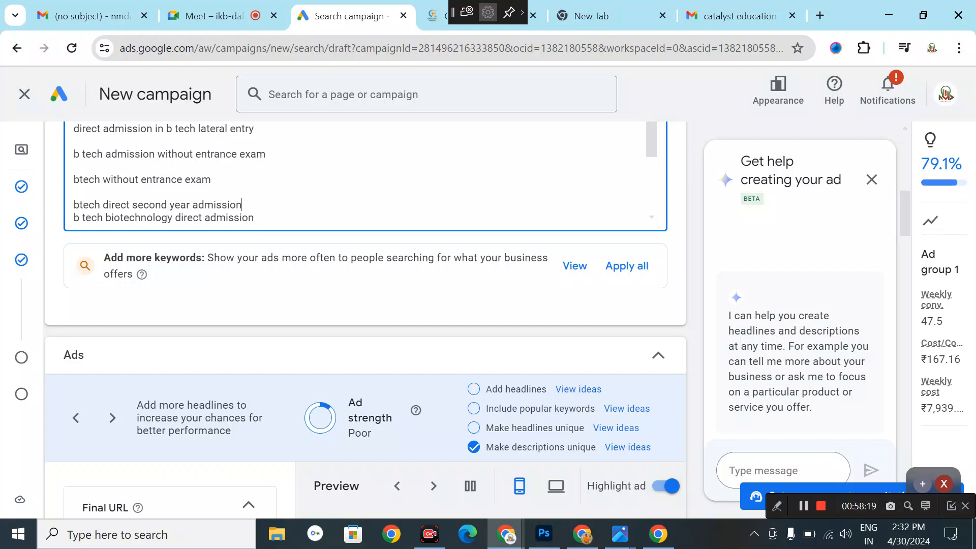
{"action": "key", "text": "Up"}
{"action": "key", "text": "BackSpace"}
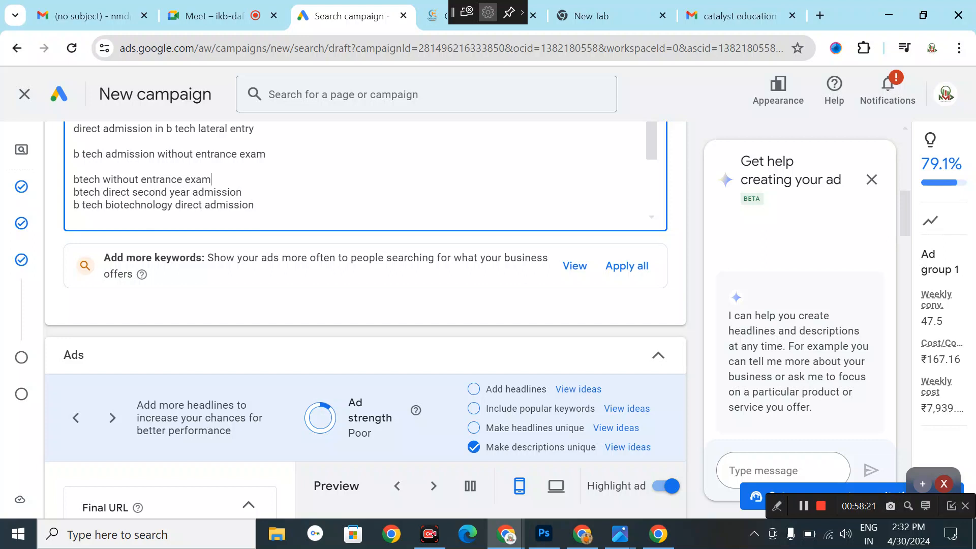
{"action": "left_click", "coordinate": [72, 166]}
{"action": "key", "text": "BackSpace"}
{"action": "left_click", "coordinate": [81, 206]}
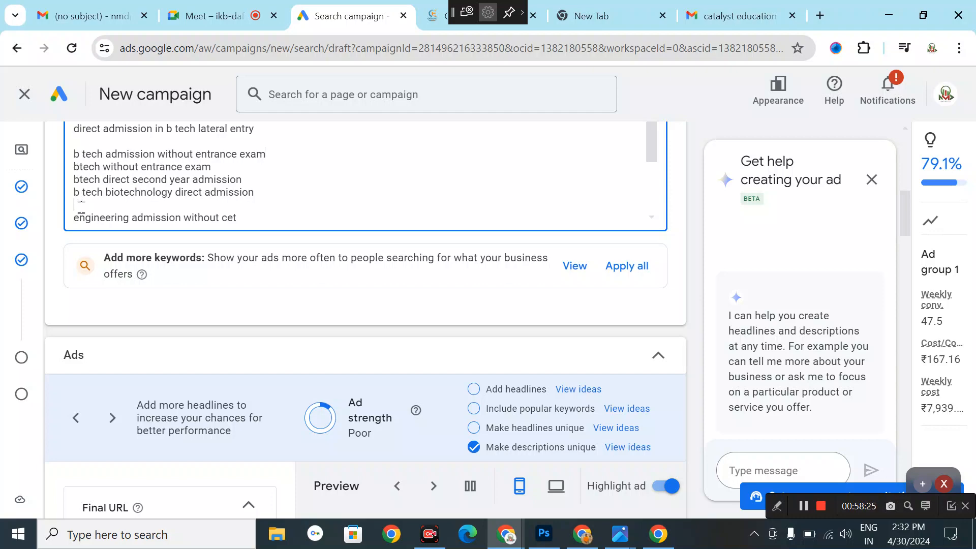
{"action": "key", "text": "BackSpace"}
Remove the blank lines around the without-entrance-exam, without-CET, COEP and PICT keywords.
{"action": "scroll", "coordinate": [119, 236], "scroll_direction": "down", "scroll_amount": 3}
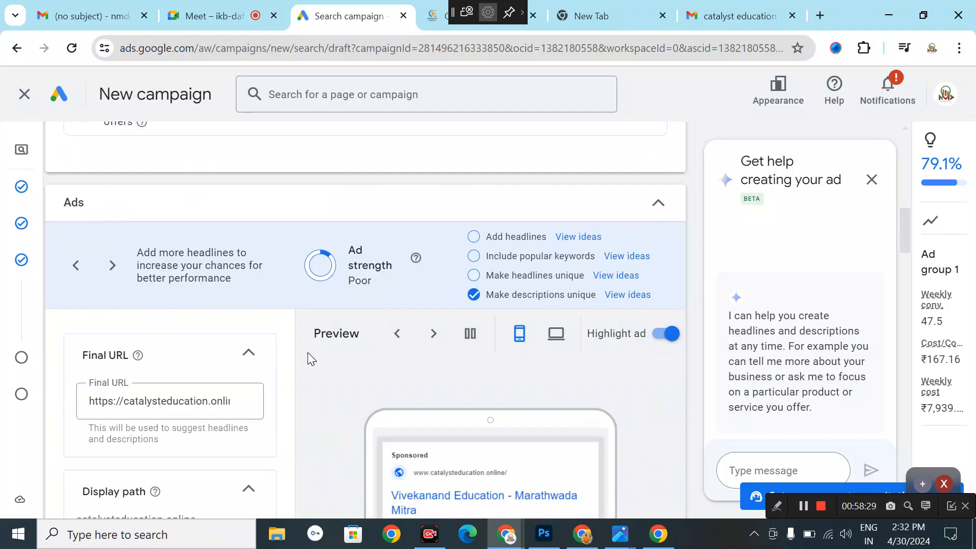
{"action": "scroll", "coordinate": [193, 207], "scroll_direction": "down", "scroll_amount": 2}
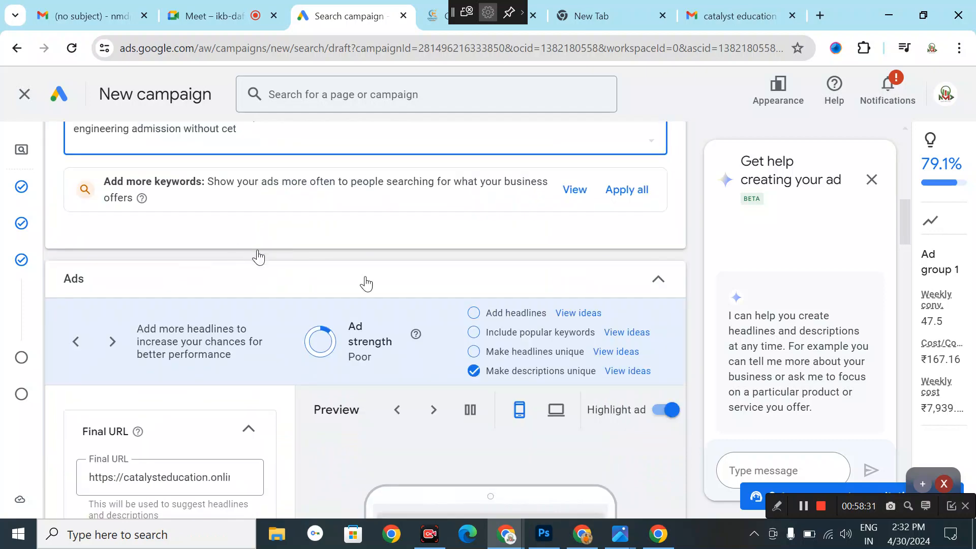
{"action": "scroll", "coordinate": [188, 300], "scroll_direction": "up", "scroll_amount": 3}
{"action": "scroll", "coordinate": [241, 272], "scroll_direction": "down", "scroll_amount": 3}
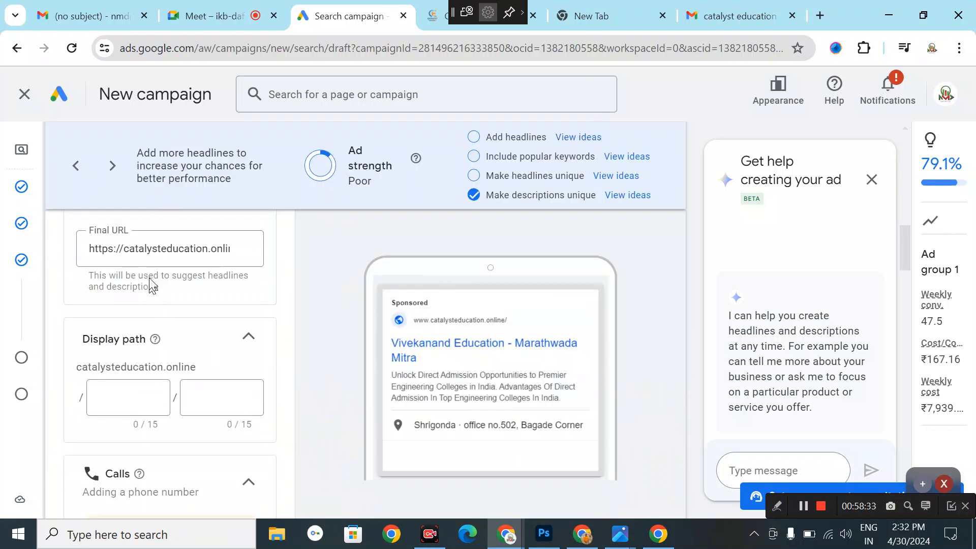
{"action": "scroll", "coordinate": [268, 275], "scroll_direction": "up", "scroll_amount": 5}
{"action": "scroll", "coordinate": [102, 217], "scroll_direction": "up", "scroll_amount": 4}
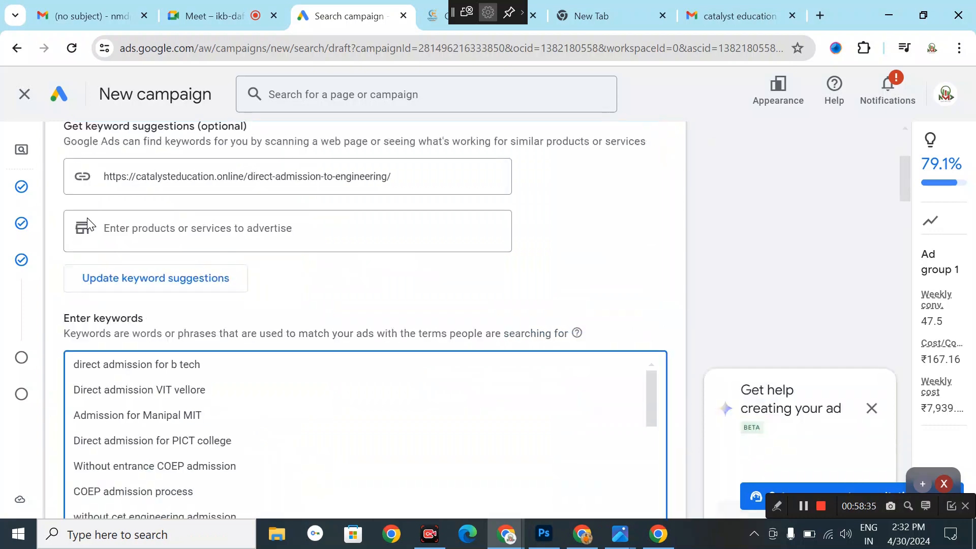
{"action": "scroll", "coordinate": [81, 391], "scroll_direction": "down", "scroll_amount": 5}
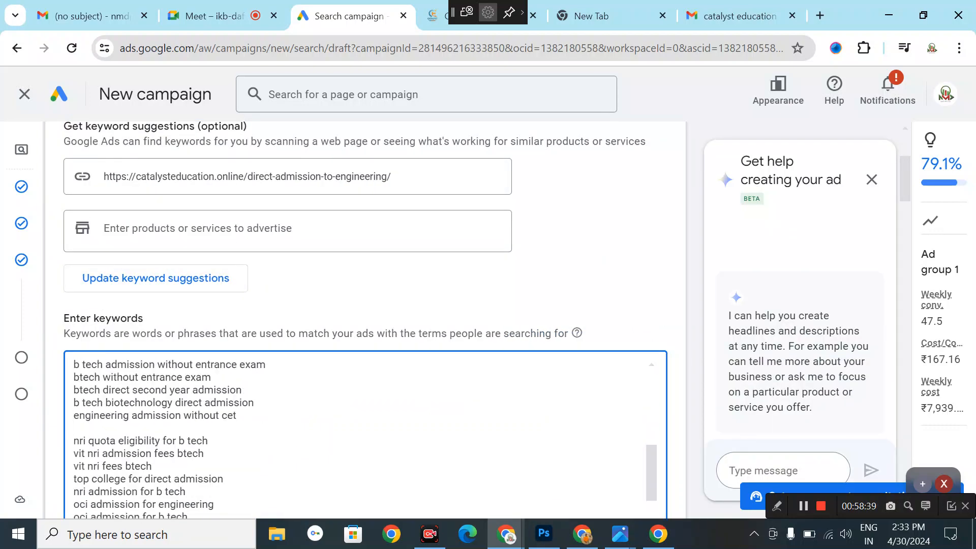
{"action": "key", "text": "BackSpace"}
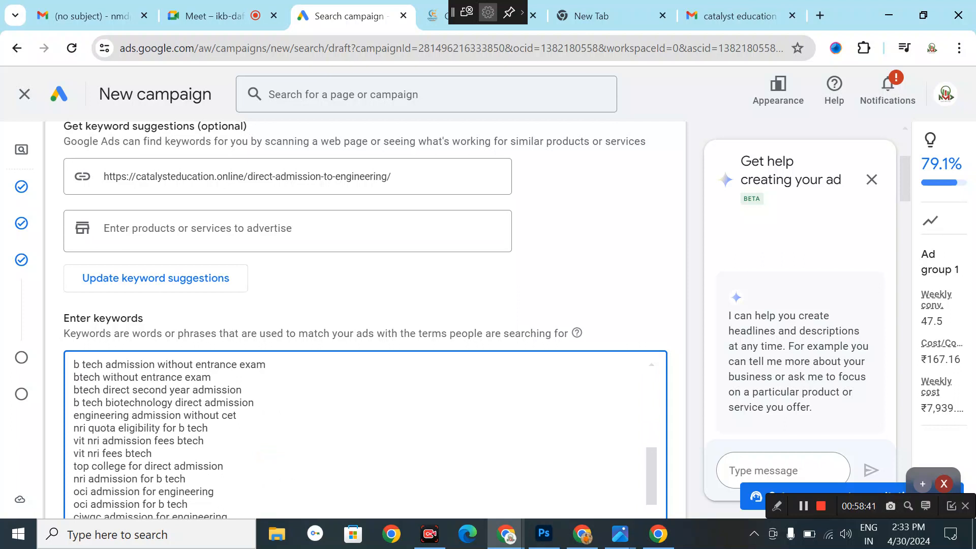
{"action": "scroll", "coordinate": [114, 460], "scroll_direction": "up", "scroll_amount": 3}
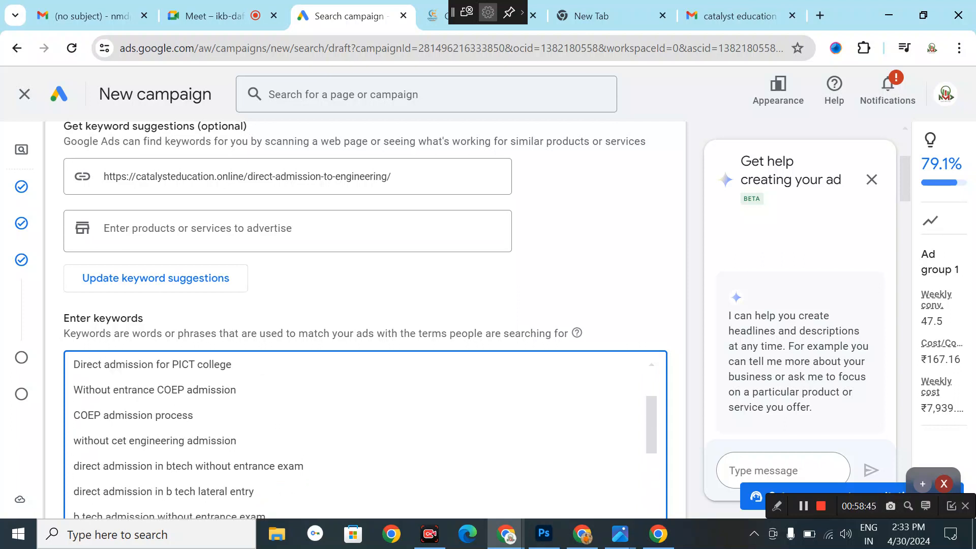
{"action": "key", "text": "BackSpace"}
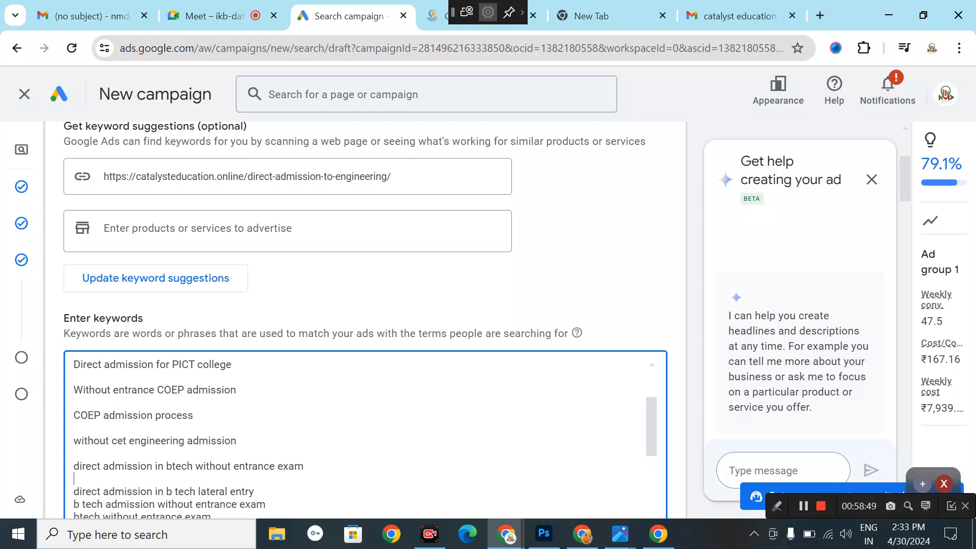
{"action": "key", "text": "BackSpace"}
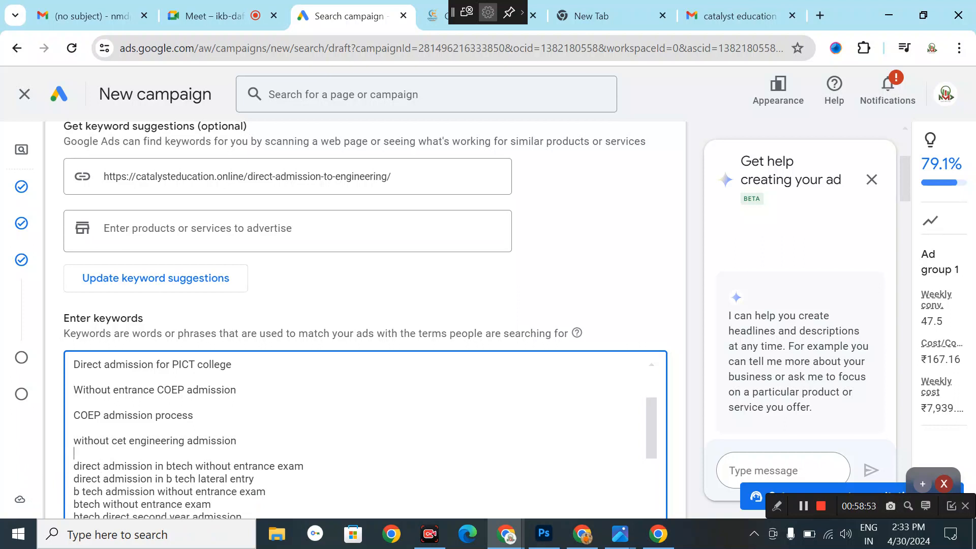
{"action": "key", "text": "BackSpace"}
{"action": "key", "text": "Up"}
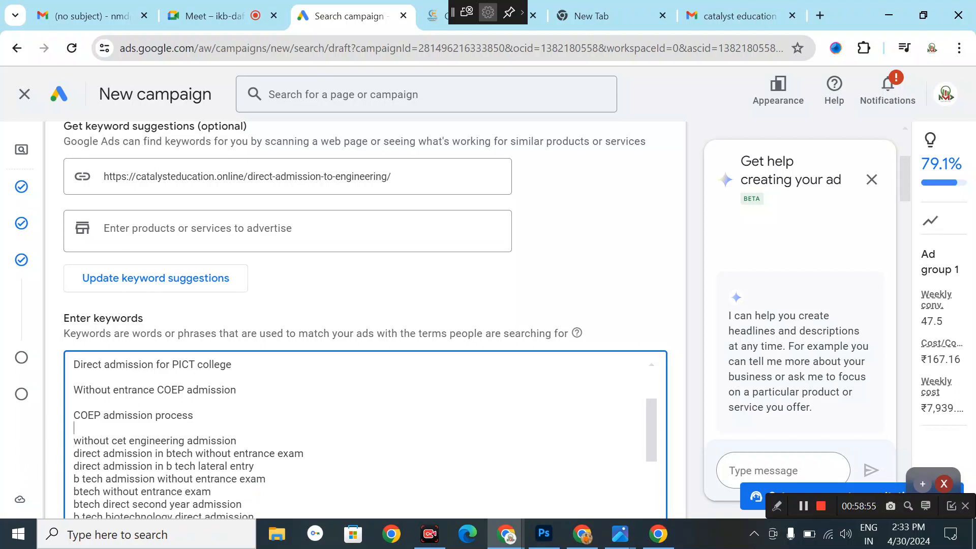
{"action": "key", "text": "BackSpace"}
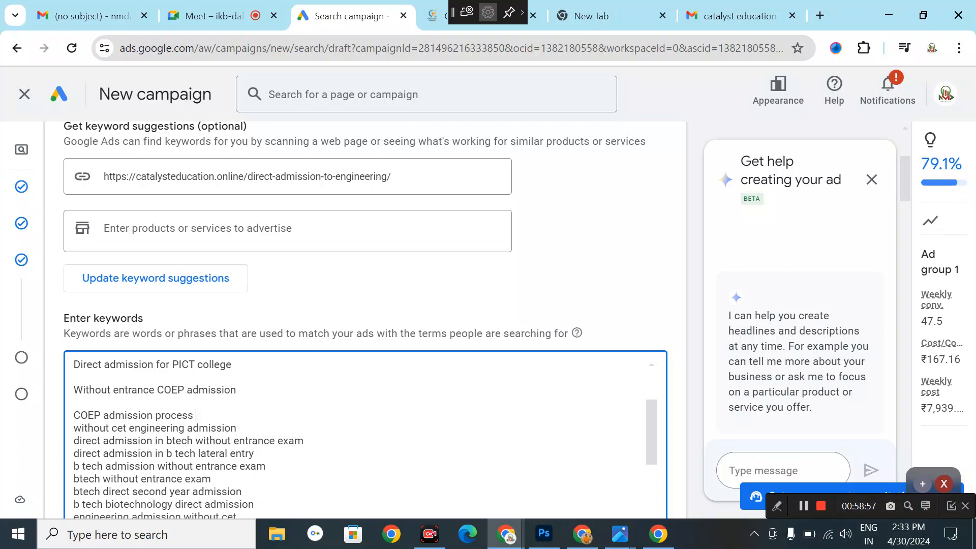
{"action": "key", "text": "Up"}
{"action": "key", "text": "BackSpace"}
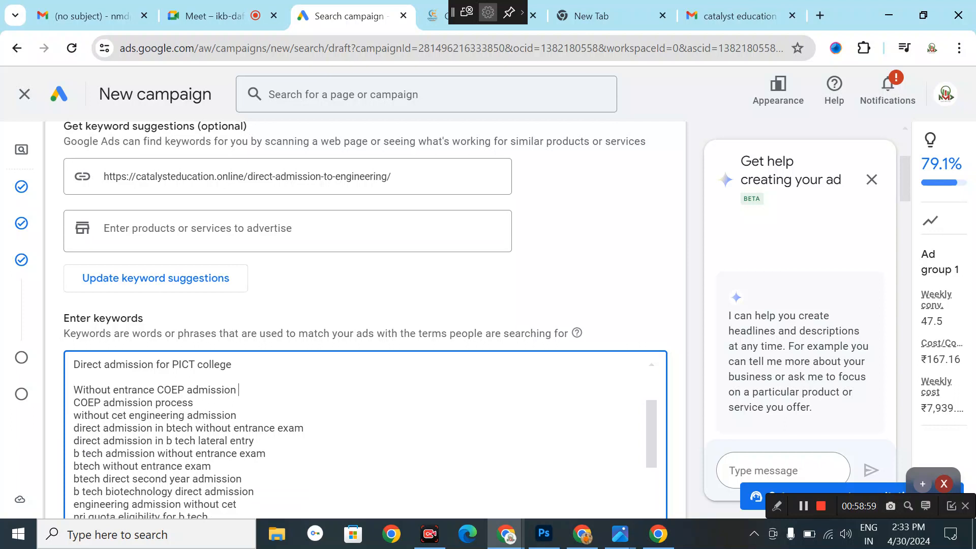
{"action": "key", "text": "Up"}
{"action": "key", "text": "BackSpace"}
Remove the last blank lines after Manipal MIT, VIT Vellore and 'direct admission for b tech'.
{"action": "scroll", "coordinate": [89, 384], "scroll_direction": "down", "scroll_amount": 6}
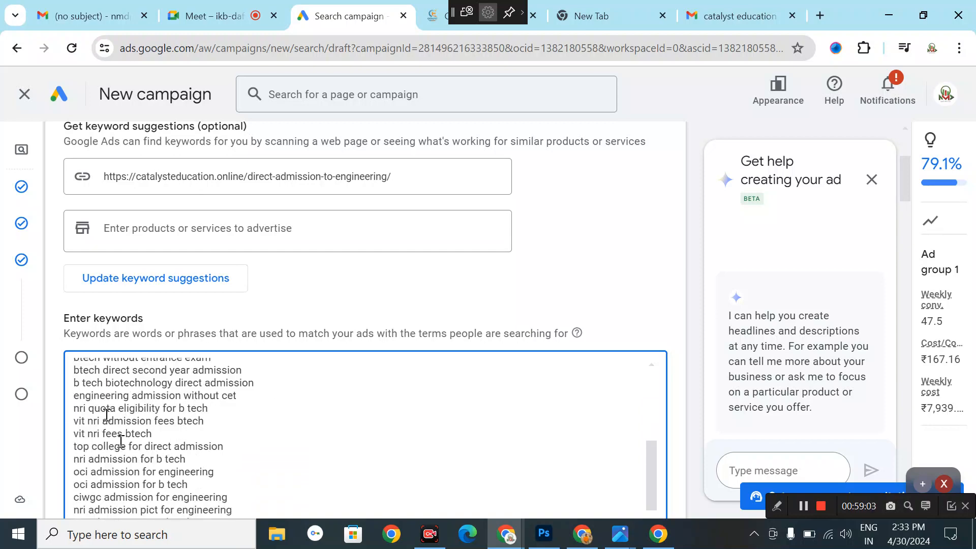
{"action": "scroll", "coordinate": [133, 466], "scroll_direction": "down", "scroll_amount": 2}
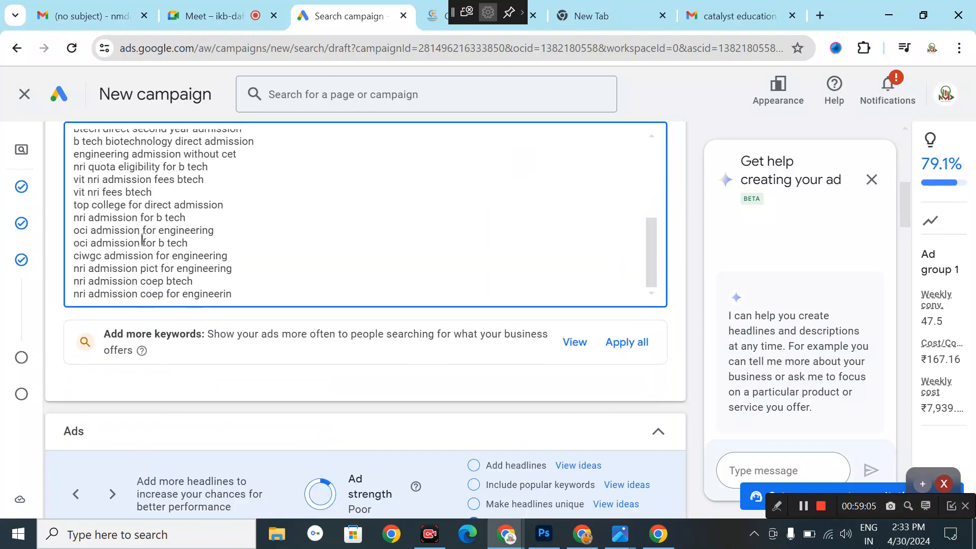
{"action": "left_click", "coordinate": [166, 244]}
{"action": "scroll", "coordinate": [392, 288], "scroll_direction": "up", "scroll_amount": 6}
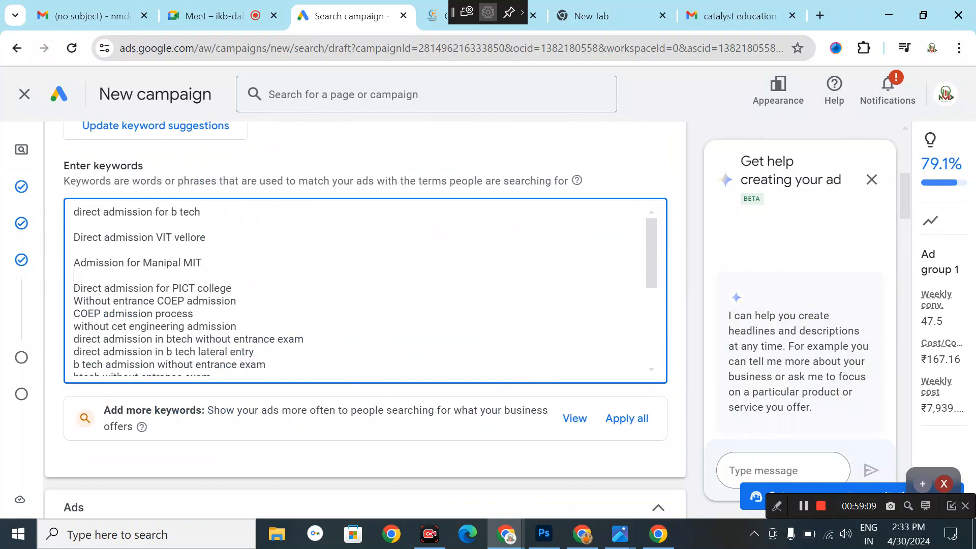
{"action": "key", "text": "BackSpace"}
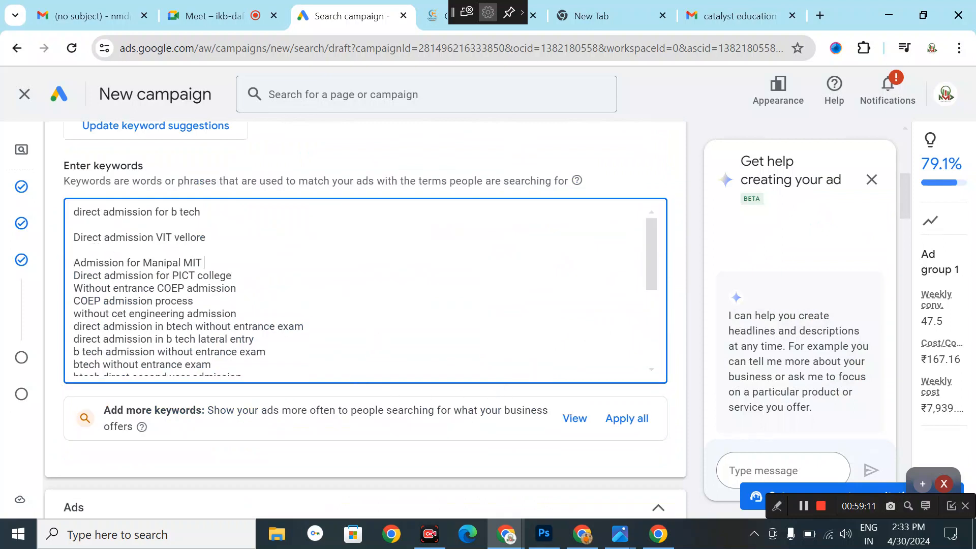
{"action": "key", "text": "BackSpace"}
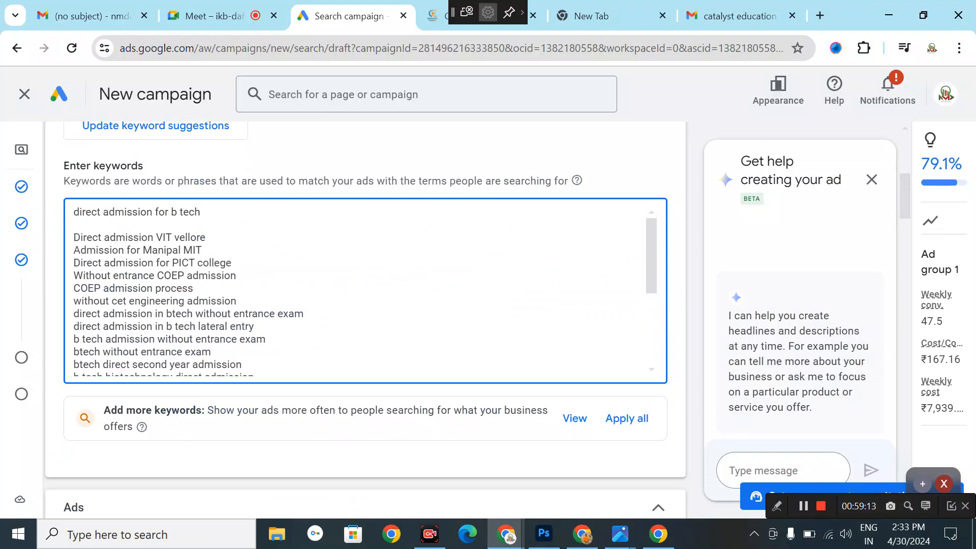
{"action": "left_click", "coordinate": [75, 224]}
{"action": "key", "text": "BackSpace"}
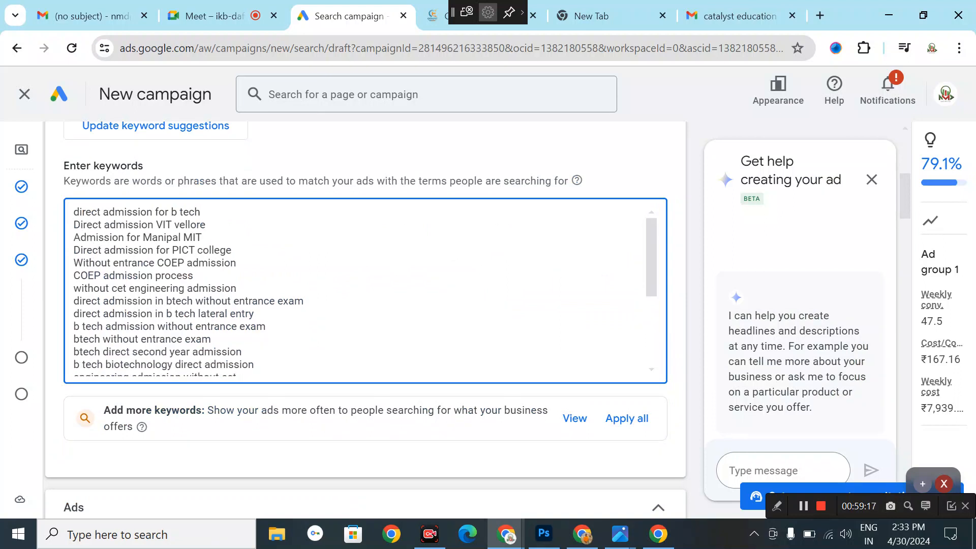
{"action": "scroll", "coordinate": [374, 364], "scroll_direction": "down", "scroll_amount": 6}
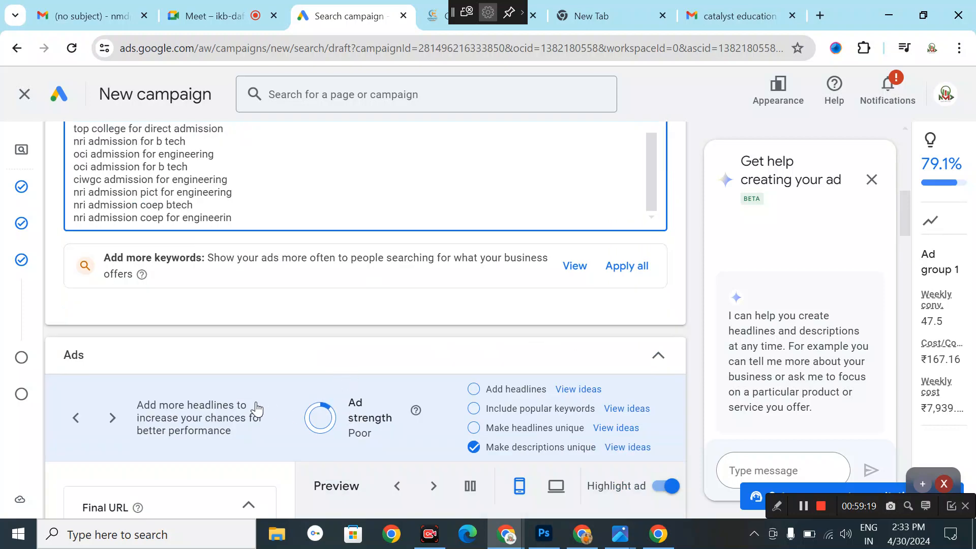
Enter 'Engineering' and 'Admissions' as the two display path parts, correcting the typo.
{"action": "scroll", "coordinate": [253, 407], "scroll_direction": "down", "scroll_amount": 3}
{"action": "scroll", "coordinate": [223, 218], "scroll_direction": "down", "scroll_amount": 3}
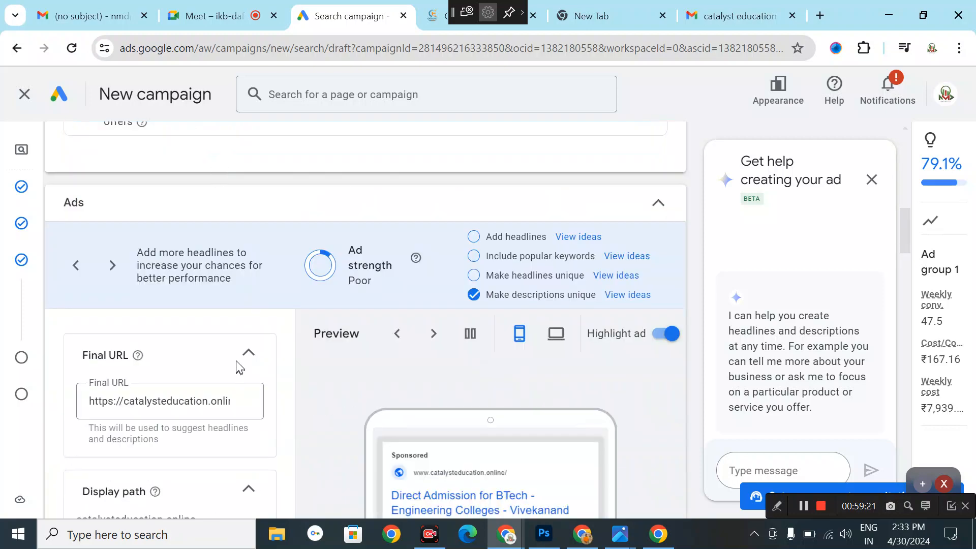
{"action": "scroll", "coordinate": [236, 361], "scroll_direction": "down", "scroll_amount": 5}
{"action": "scroll", "coordinate": [127, 313], "scroll_direction": "up", "scroll_amount": 1}
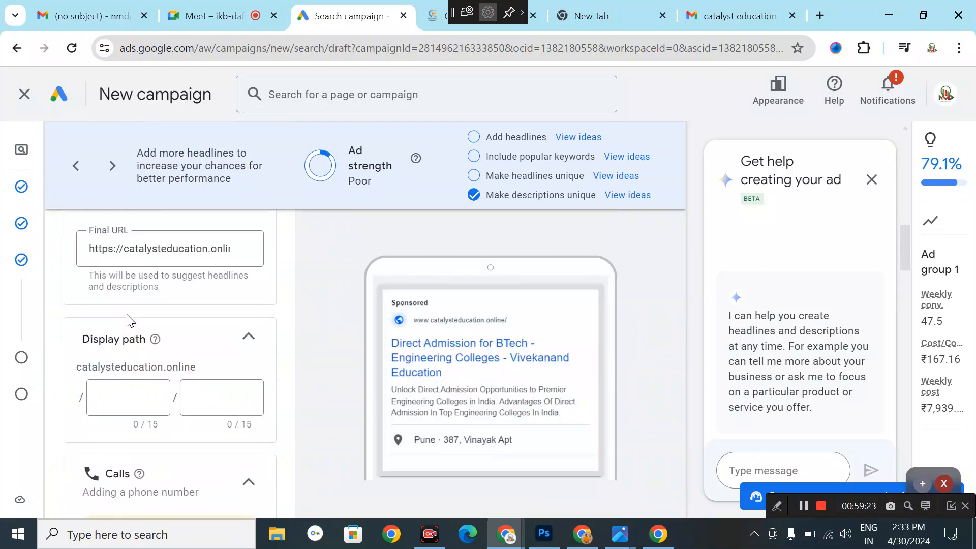
{"action": "scroll", "coordinate": [122, 300], "scroll_direction": "down", "scroll_amount": 3}
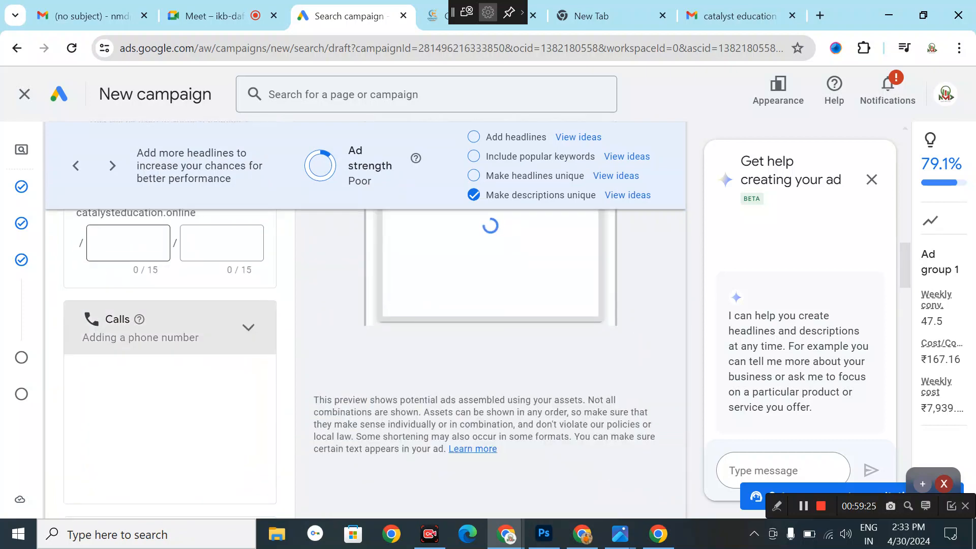
{"action": "left_click", "coordinate": [105, 240]}
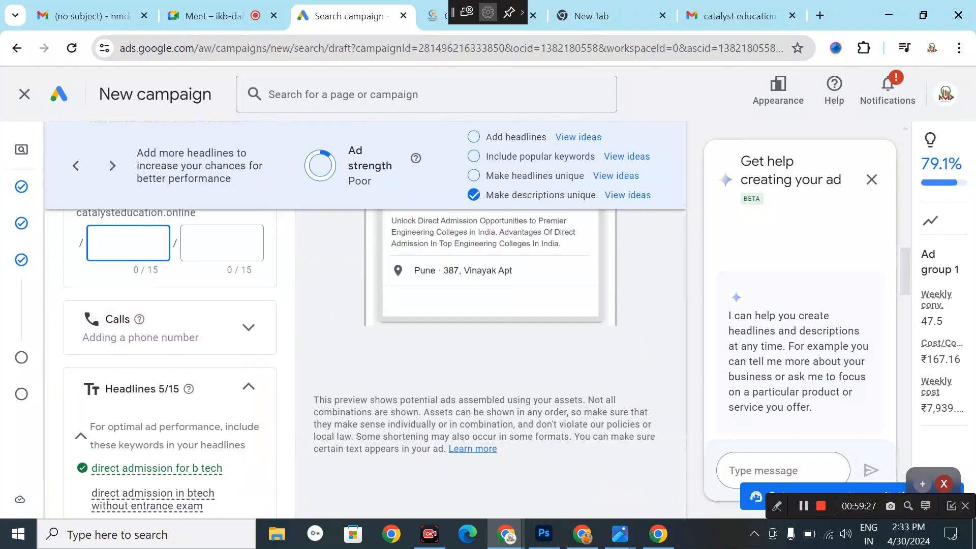
{"action": "type", "text": "Engi"}
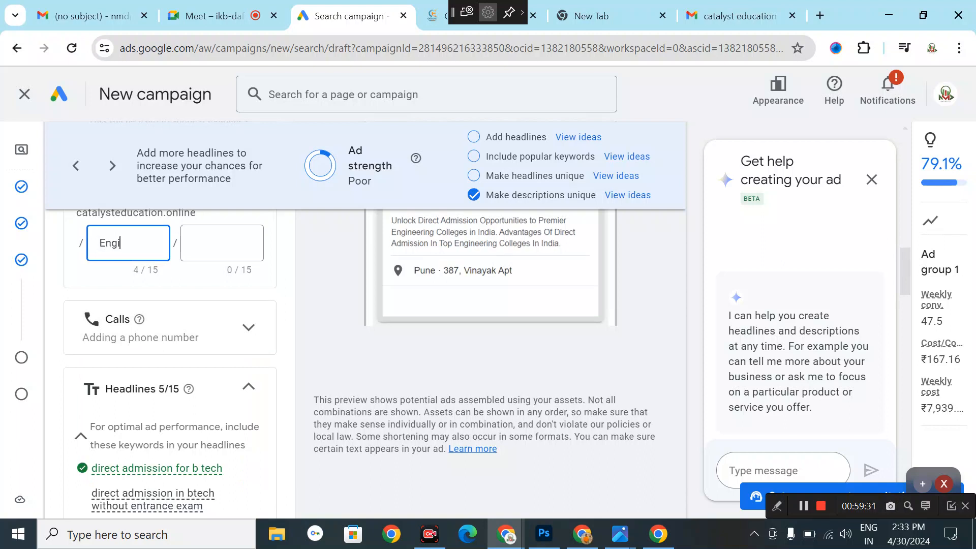
{"action": "type", "text": "neering"}
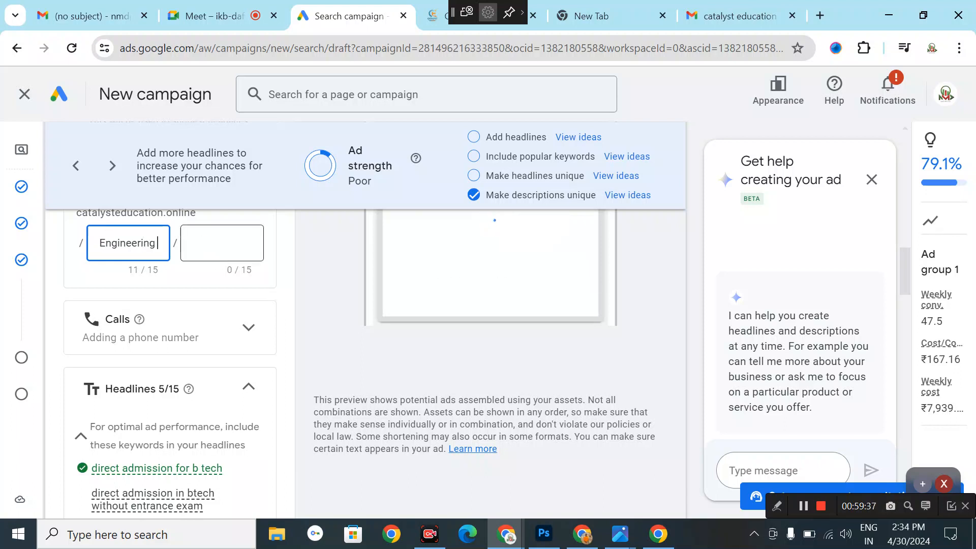
{"action": "left_click", "coordinate": [205, 249]}
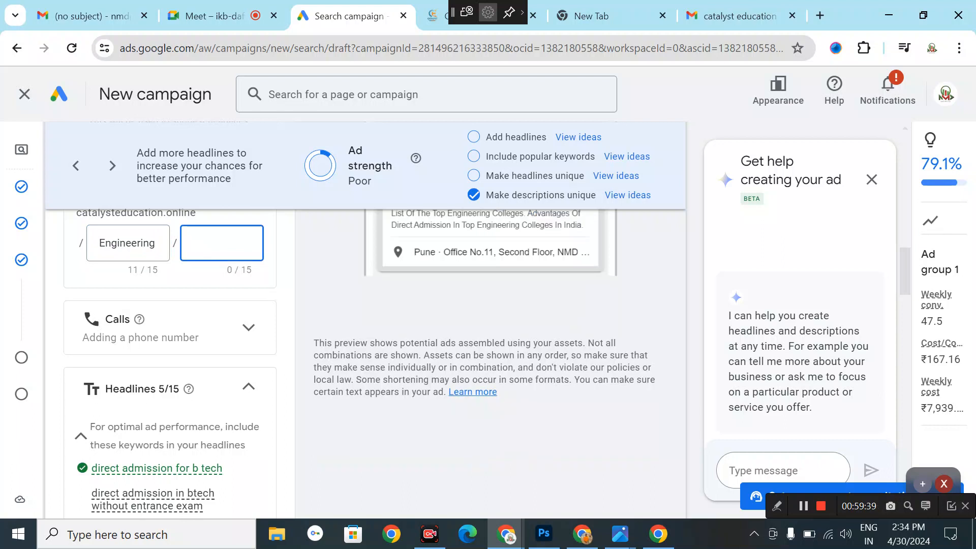
{"action": "type", "text": "Adm"}
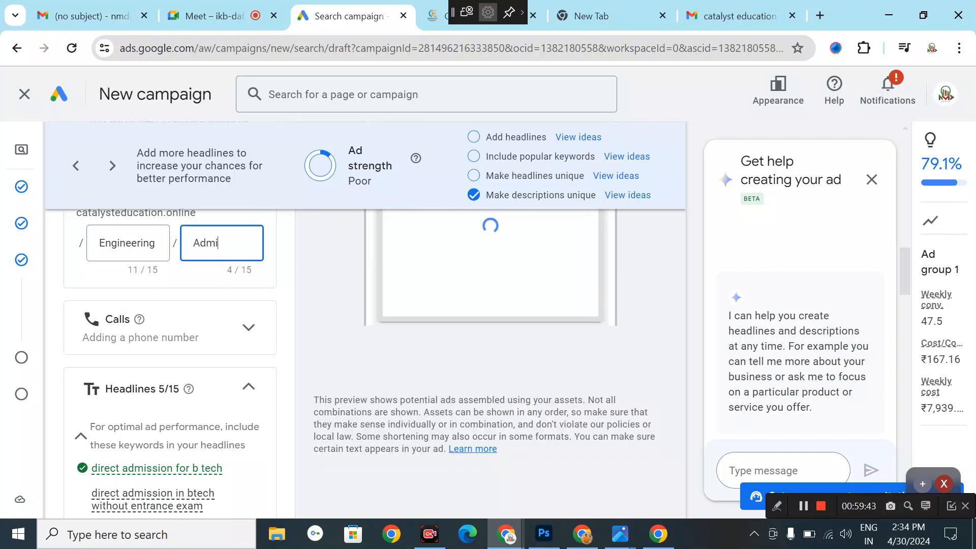
{"action": "type", "text": "issionbs"}
{"action": "key", "text": "BackSpace"}
{"action": "key", "text": "BackSpace"}
{"action": "type", "text": "ns"}
{"action": "scroll", "coordinate": [185, 337], "scroll_direction": "down", "scroll_amount": 2}
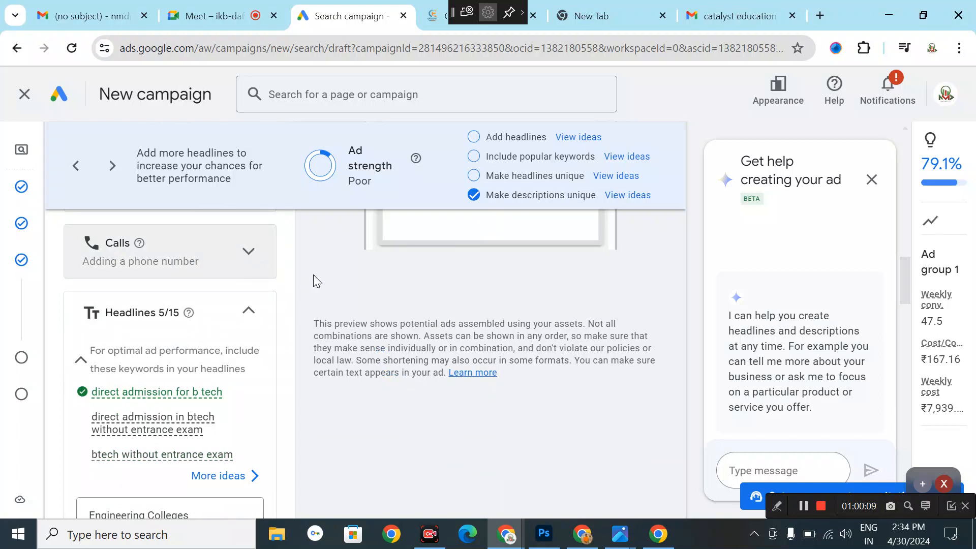
{"action": "scroll", "coordinate": [252, 254], "scroll_direction": "up", "scroll_amount": 8}
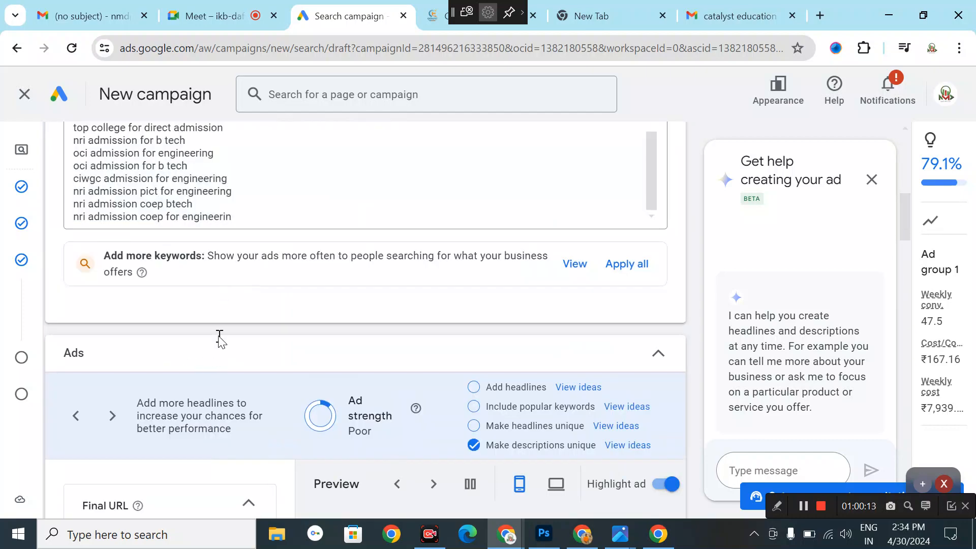
{"action": "scroll", "coordinate": [216, 386], "scroll_direction": "down", "scroll_amount": 1}
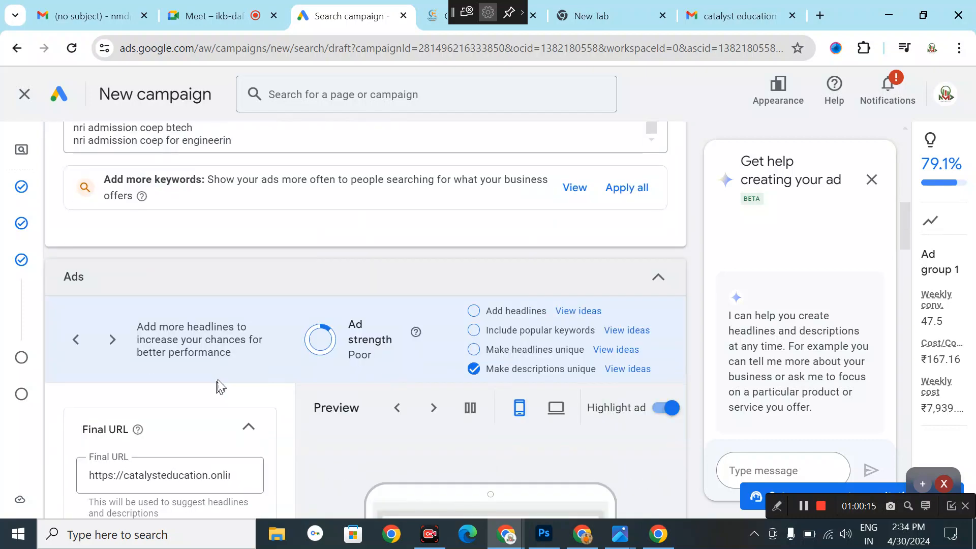
{"action": "scroll", "coordinate": [224, 447], "scroll_direction": "down", "scroll_amount": 1}
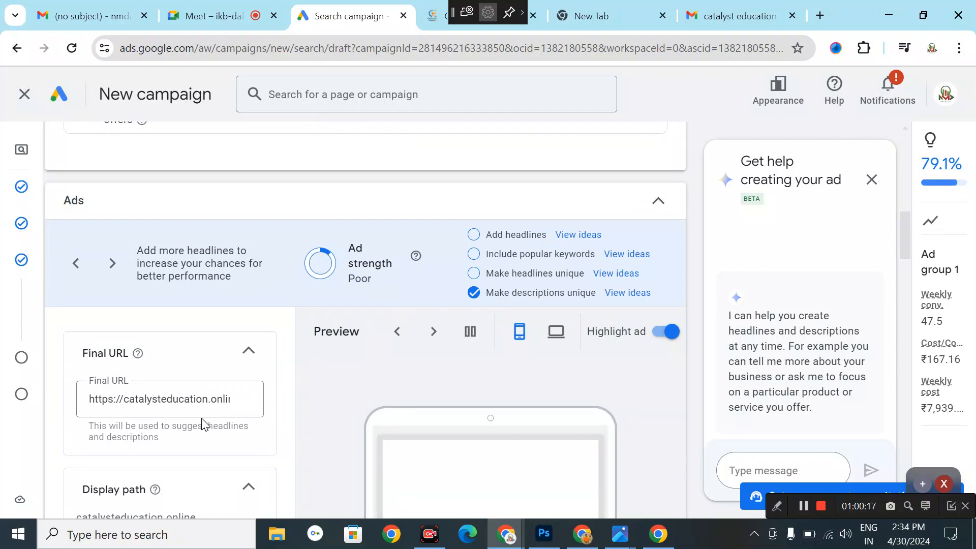
{"action": "scroll", "coordinate": [219, 363], "scroll_direction": "down", "scroll_amount": 2}
{"action": "scroll", "coordinate": [219, 362], "scroll_direction": "up", "scroll_amount": 3}
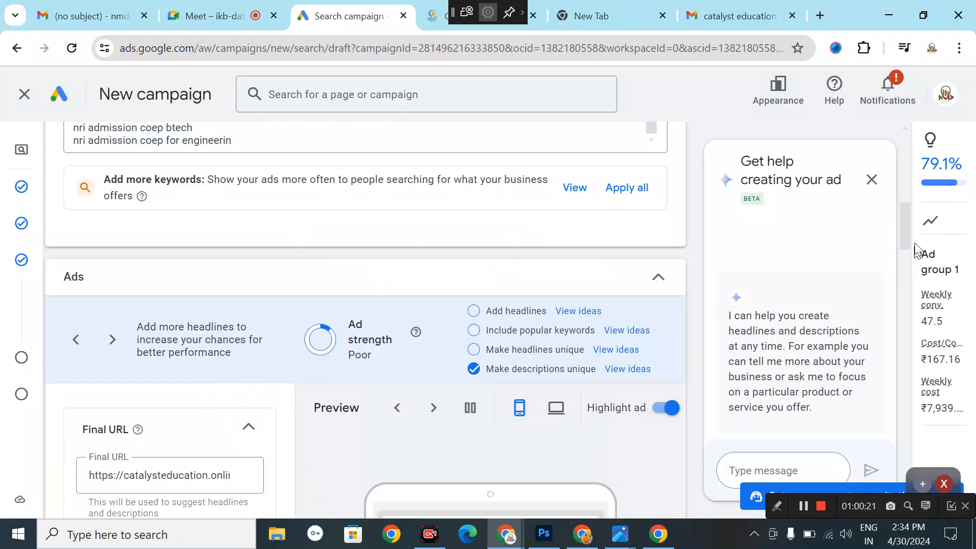
{"action": "left_click_drag", "start_coordinate": [904, 233], "coordinate": [905, 288]}
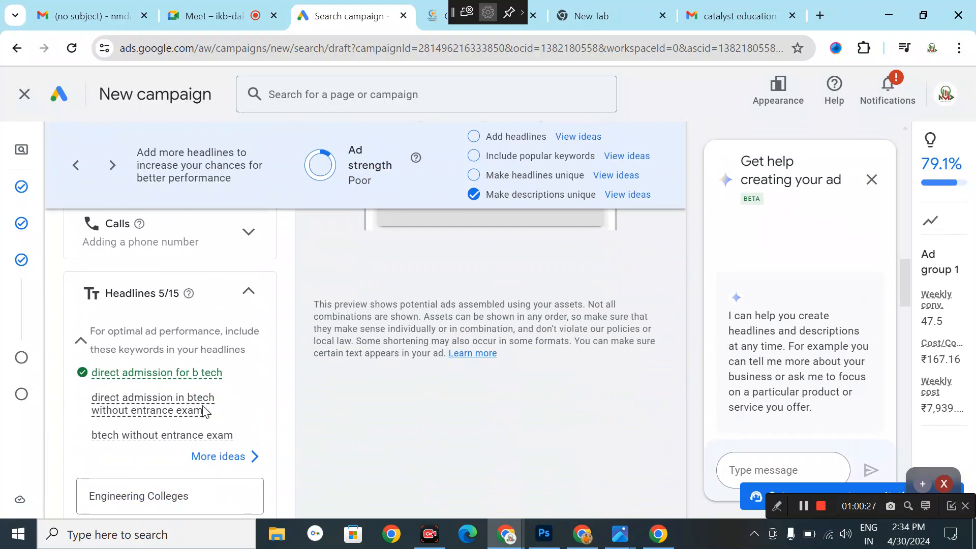
Add 'admissions' to the Engineering Colleges headline and delete the word 'Colleges'.
{"action": "left_click", "coordinate": [203, 497]}
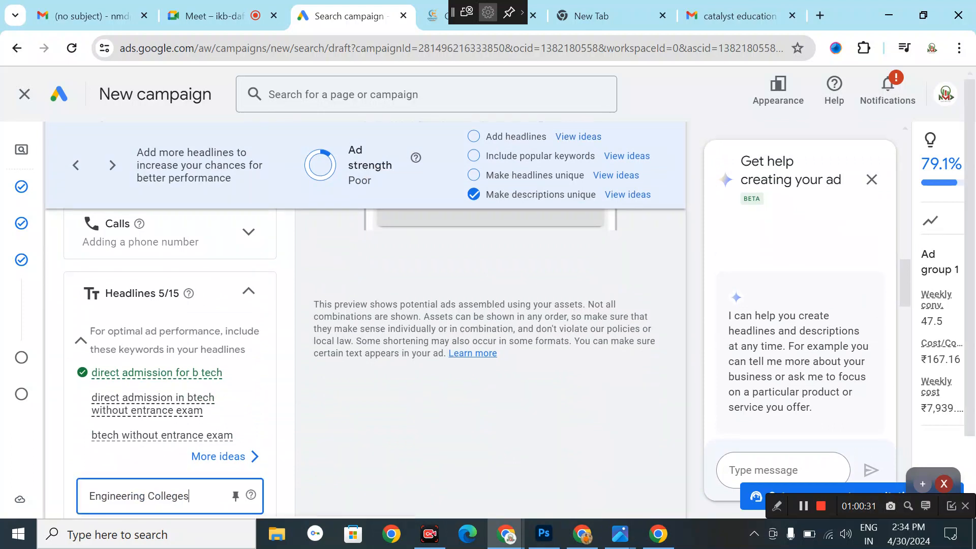
{"action": "type", "text": "adm"}
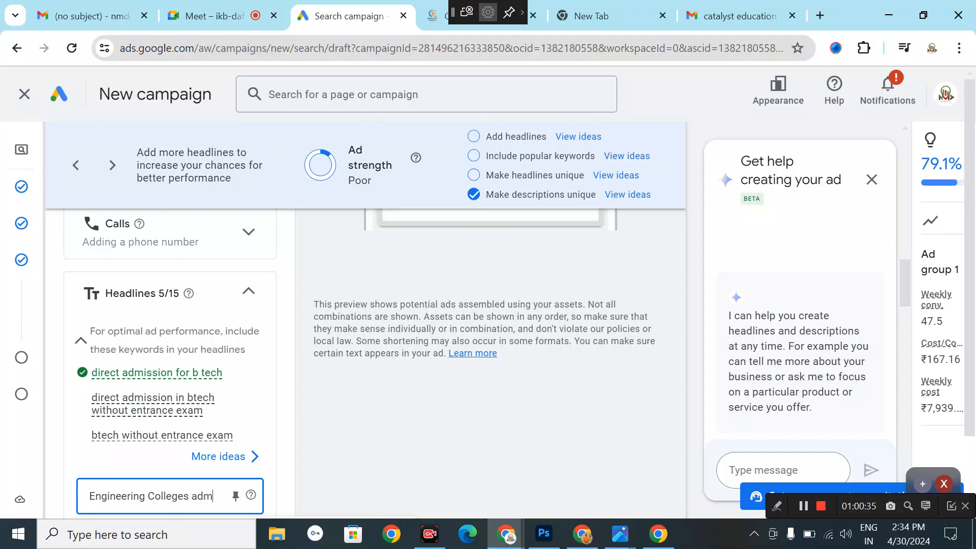
{"action": "type", "text": "issions"}
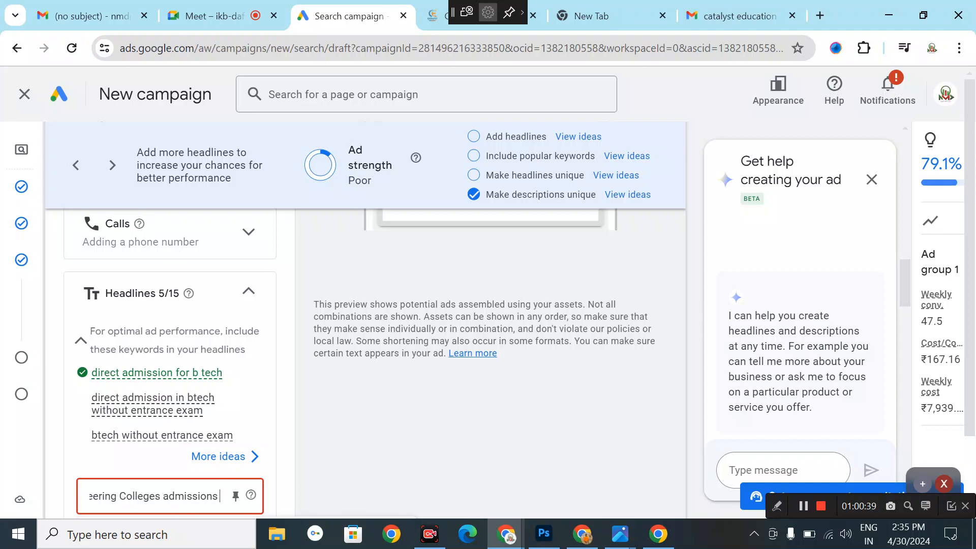
{"action": "scroll", "coordinate": [157, 495], "scroll_direction": "down", "scroll_amount": 3}
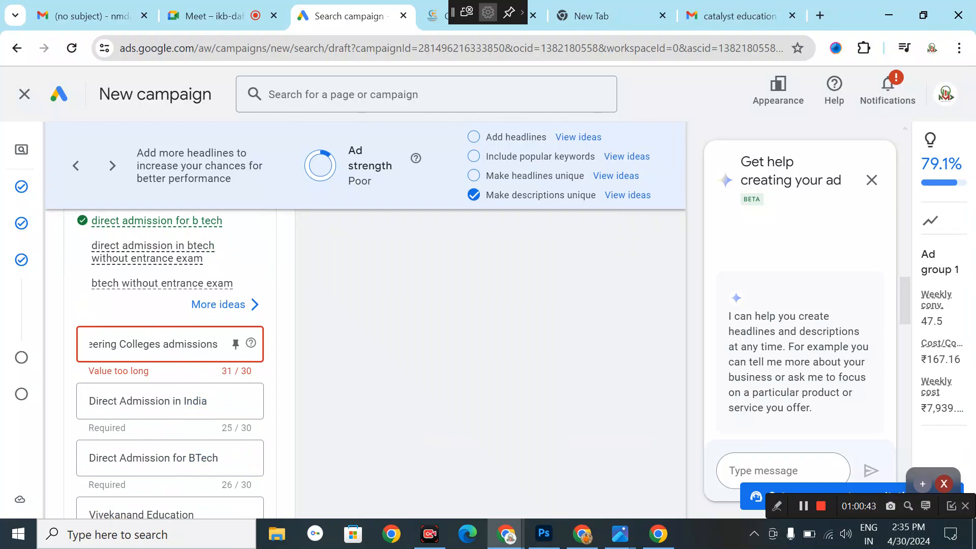
{"action": "left_click_drag", "start_coordinate": [160, 344], "coordinate": [126, 345]}
{"action": "left_click_drag", "start_coordinate": [126, 345], "coordinate": [120, 344]}
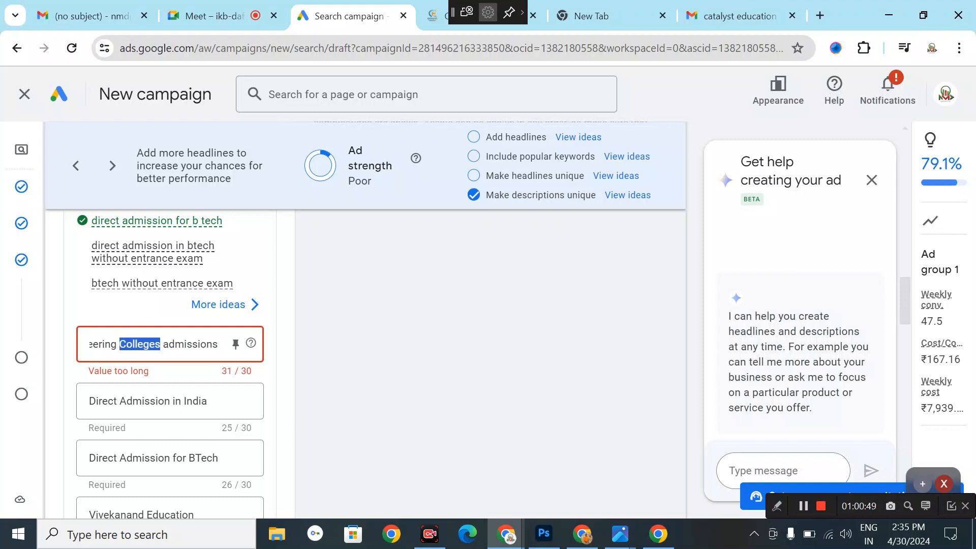
{"action": "key", "text": "BackSpace"}
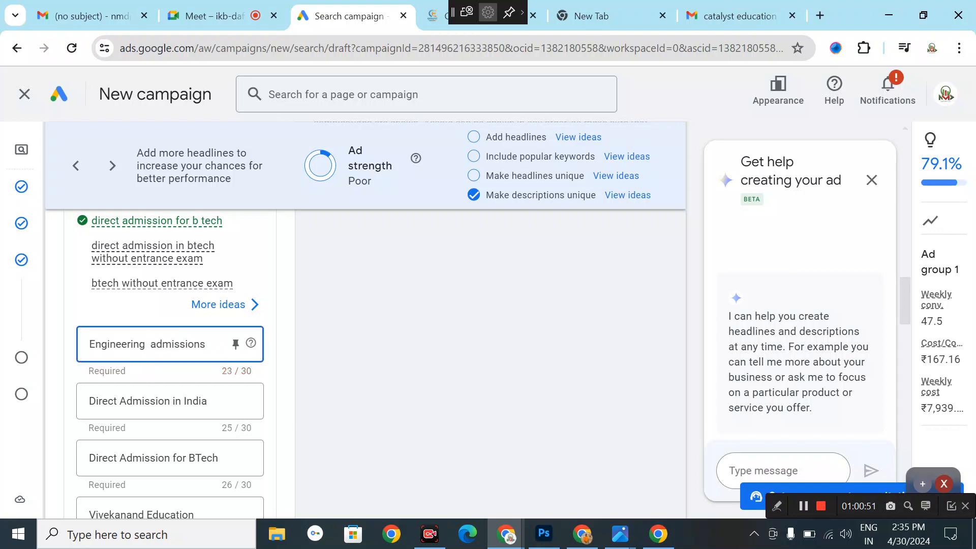
{"action": "key", "text": "BackSpace"}
Trim the trailing words and prefix 'Direct' so the headline reads 'Direct Engineering admission' (28/30).
{"action": "left_click", "coordinate": [218, 345]}
{"action": "type", "text": "for"}
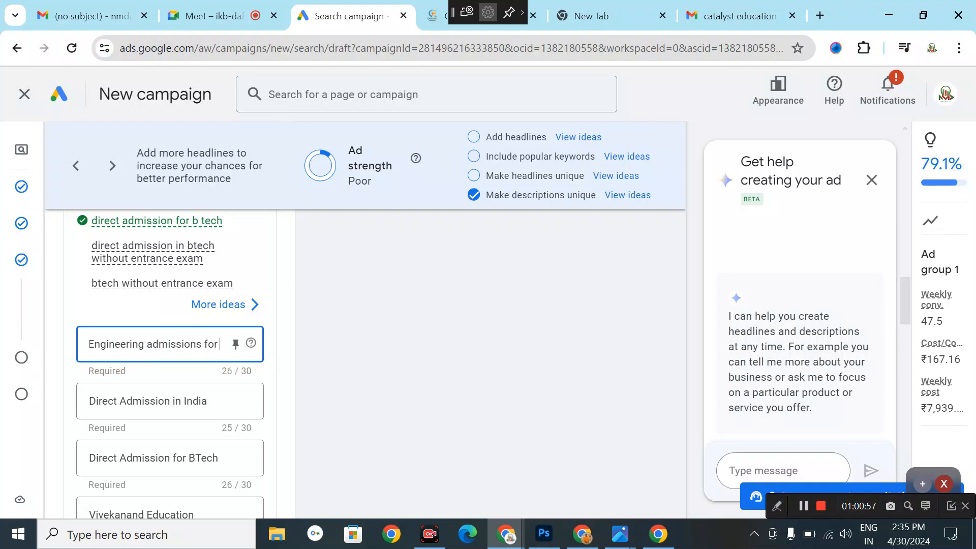
{"action": "type", "text": " NIR"}
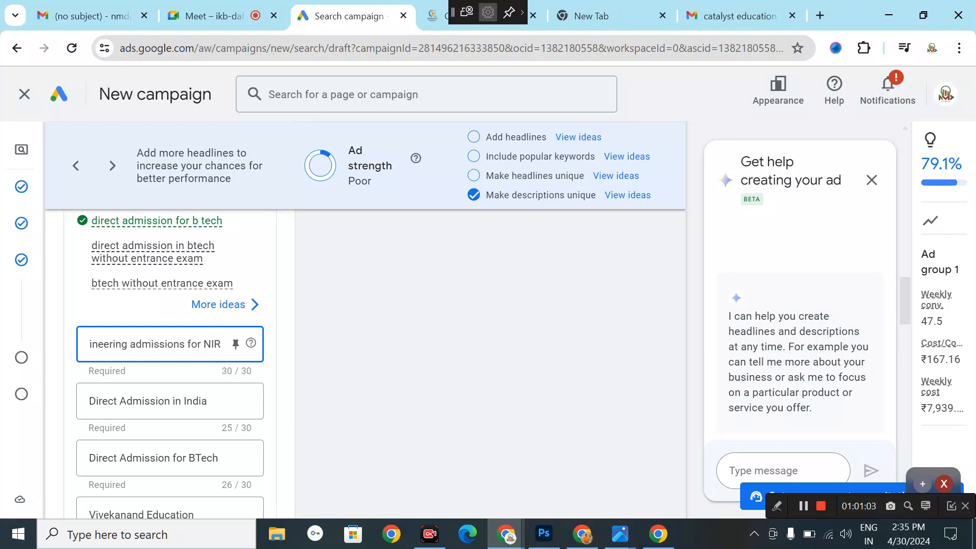
{"action": "key", "text": "BackSpace"}
{"action": "key", "text": "BackSpace"}
{"action": "key", "text": "BackSpace"}
{"action": "key", "text": "BackSpace"}
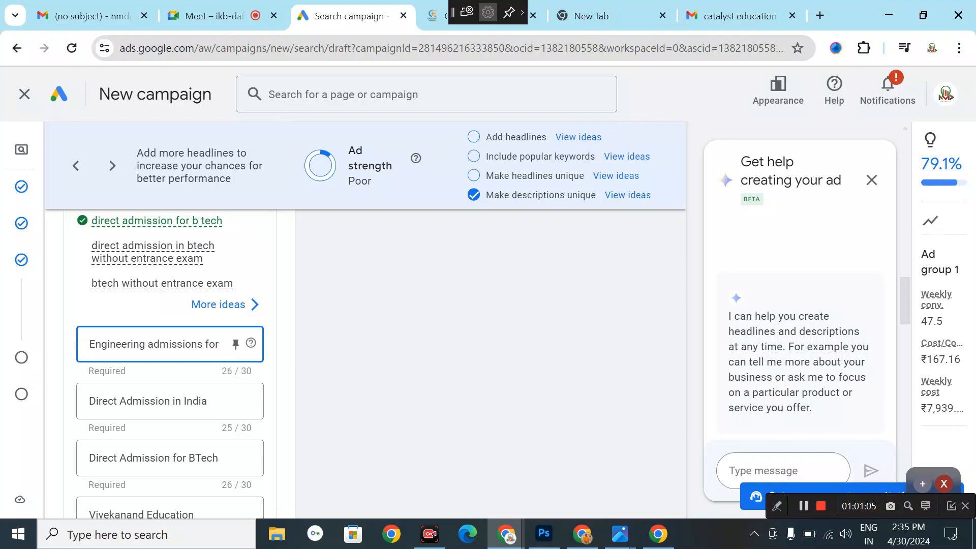
{"action": "key", "text": "BackSpace"}
{"action": "key", "text": "BackSpace"}
{"action": "key", "text": "BackSpace"}
{"action": "key", "text": "BackSpace"}
{"action": "key", "text": "BackSpace"}
{"action": "left_click", "coordinate": [90, 344]}
{"action": "type", "text": "Dir"}
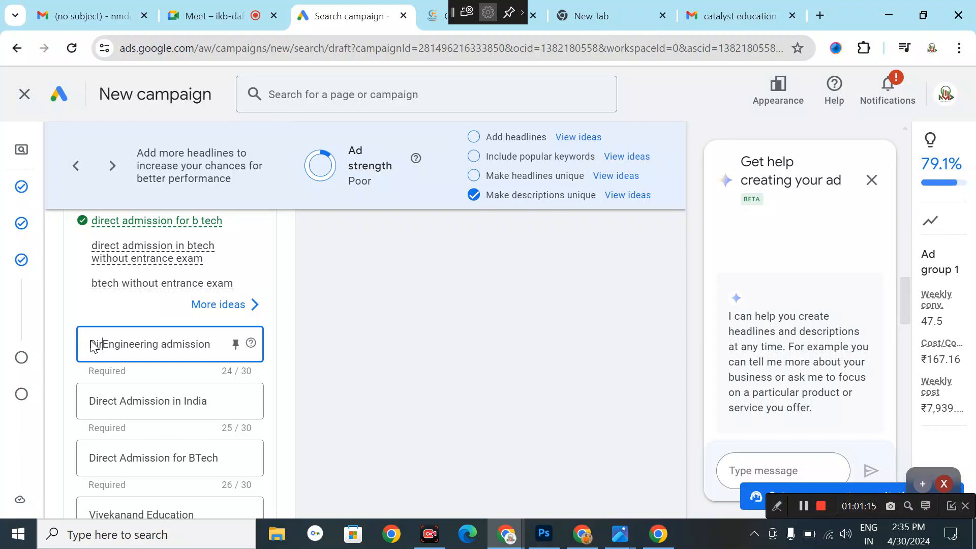
{"action": "type", "text": "ect"}
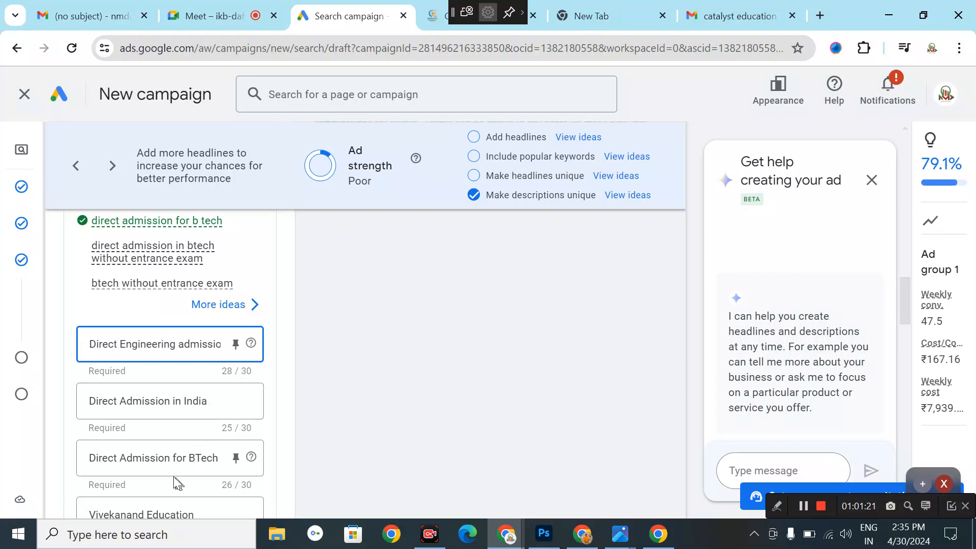
{"action": "scroll", "coordinate": [172, 465], "scroll_direction": "down", "scroll_amount": 3}
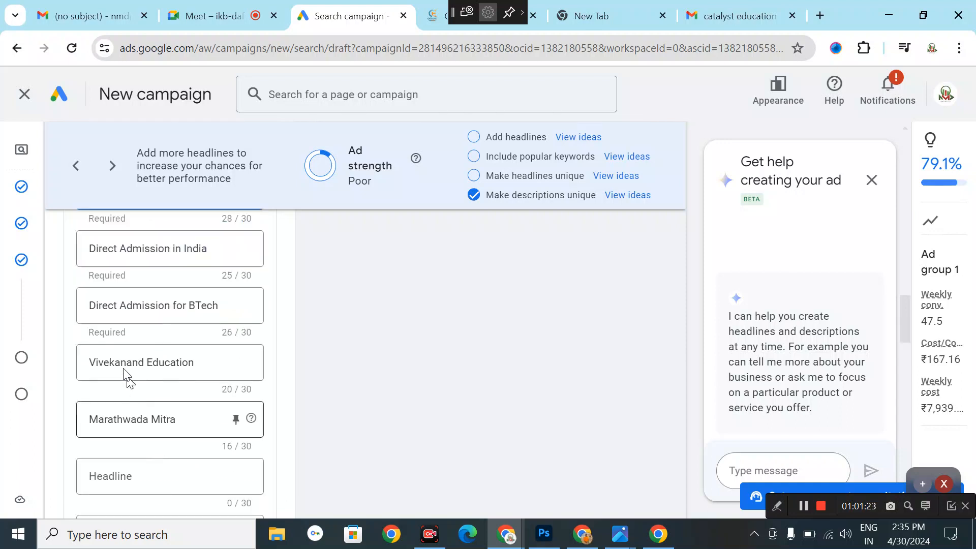
Clear the Vivekanand Education and duplicate headlines, and change 'Direct Admission in India' to 'Direct Admission for Btech'.
{"action": "triple_click", "coordinate": [148, 373]}
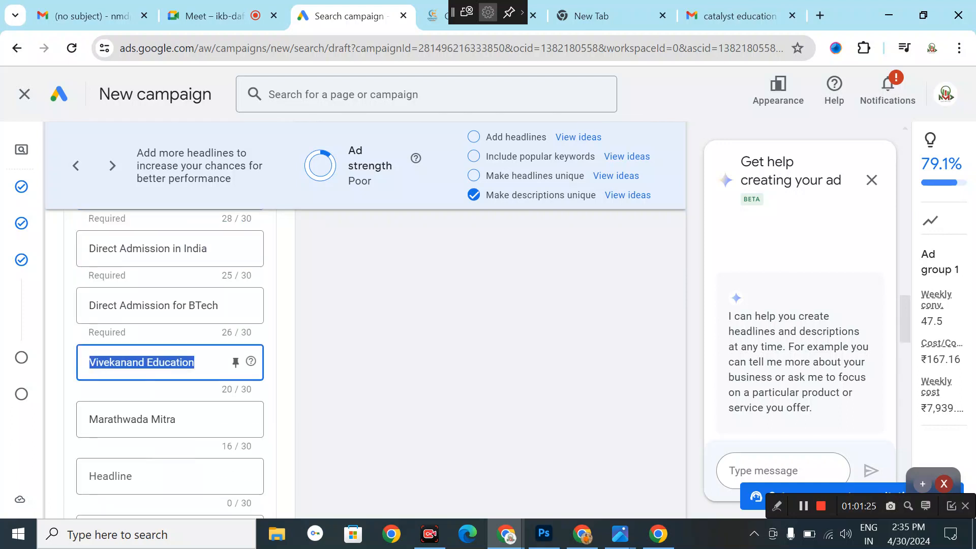
{"action": "key", "text": "BackSpace"}
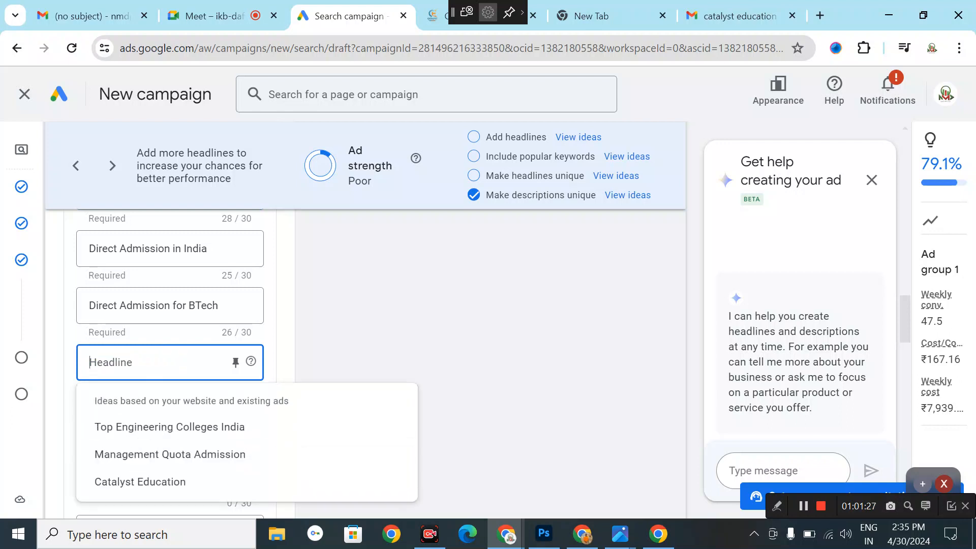
{"action": "scroll", "coordinate": [175, 399], "scroll_direction": "up", "scroll_amount": 3}
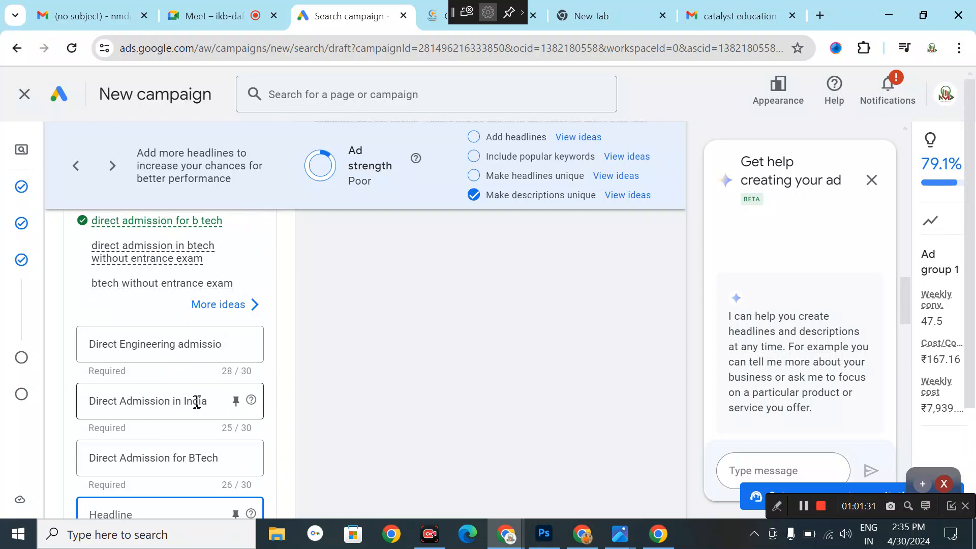
{"action": "double_click", "coordinate": [196, 401]}
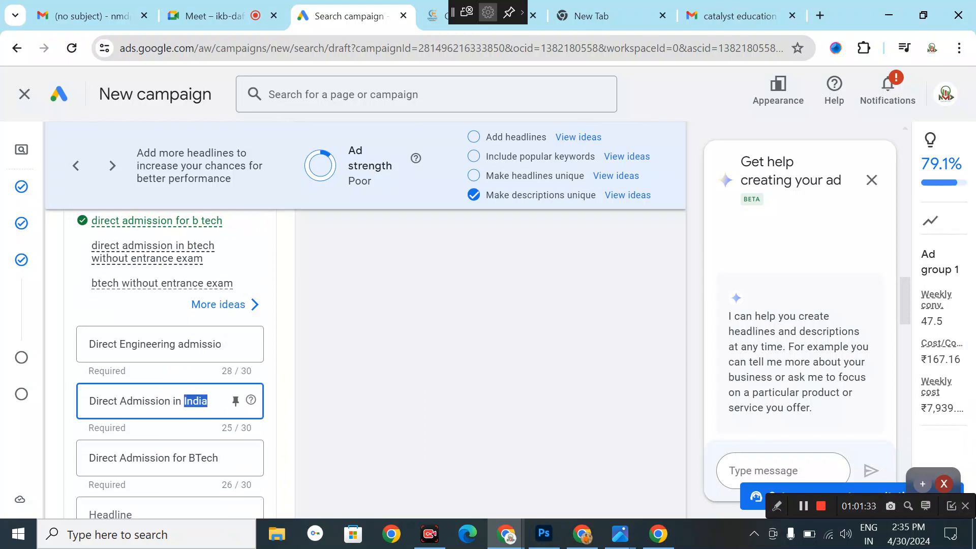
{"action": "key", "text": "BackSpace"}
{"action": "type", "text": "for Btech"}
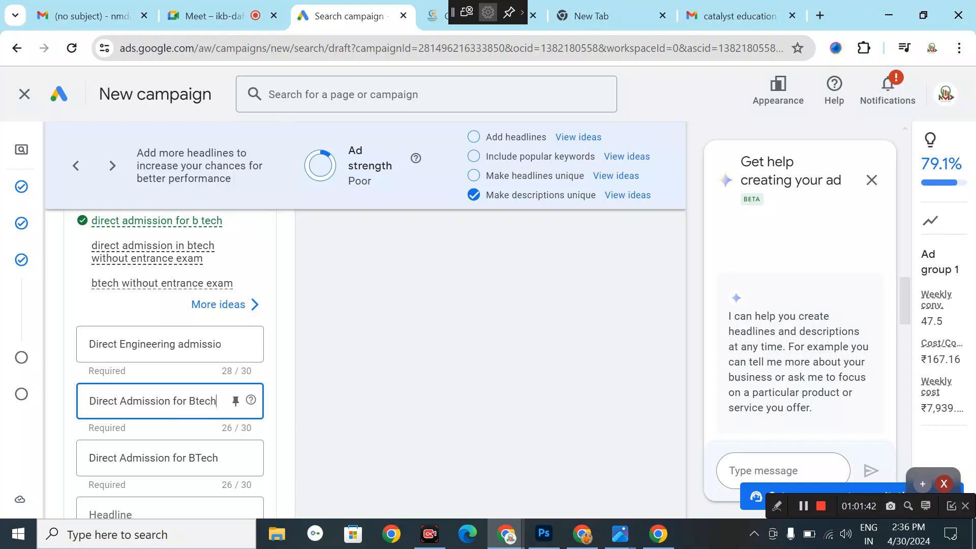
{"action": "triple_click", "coordinate": [144, 458]}
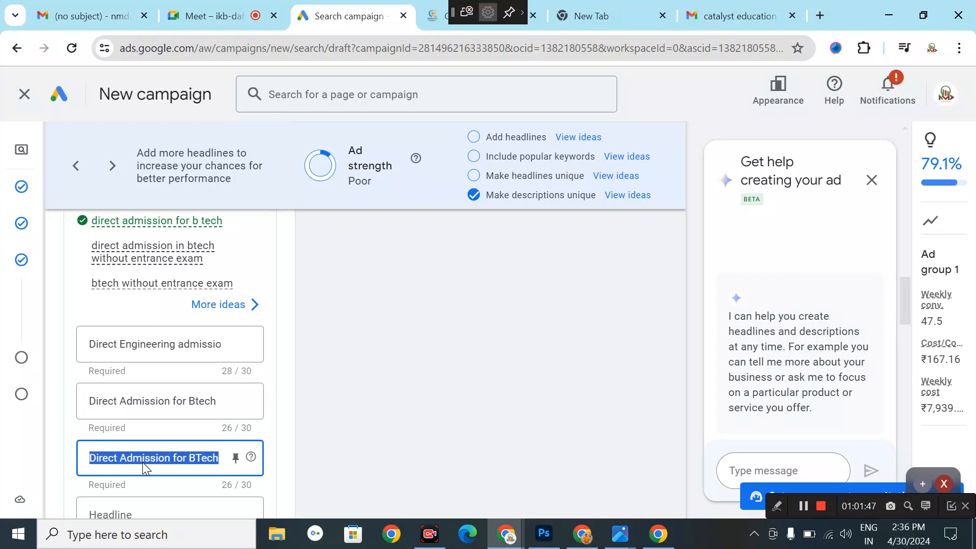
{"action": "key", "text": "BackSpace"}
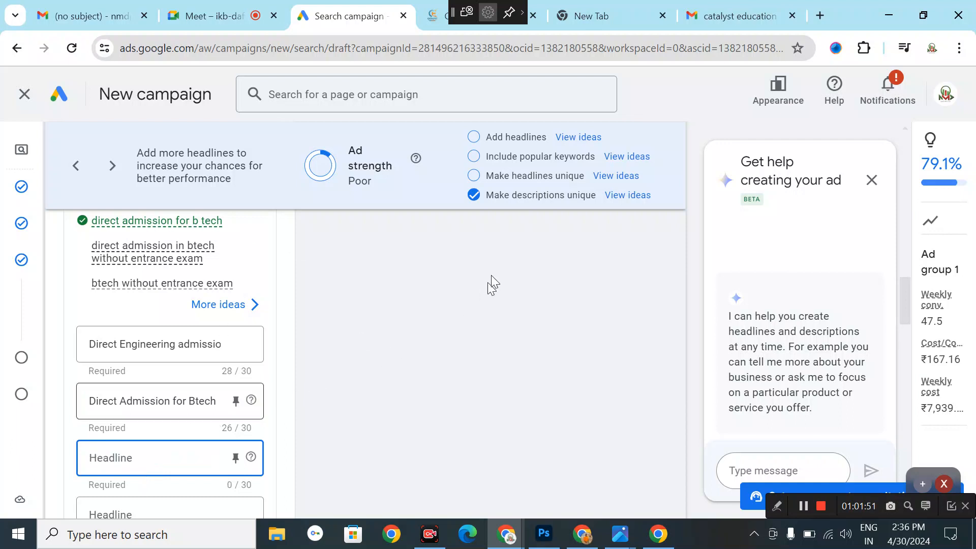
{"action": "left_click", "coordinate": [624, 160]}
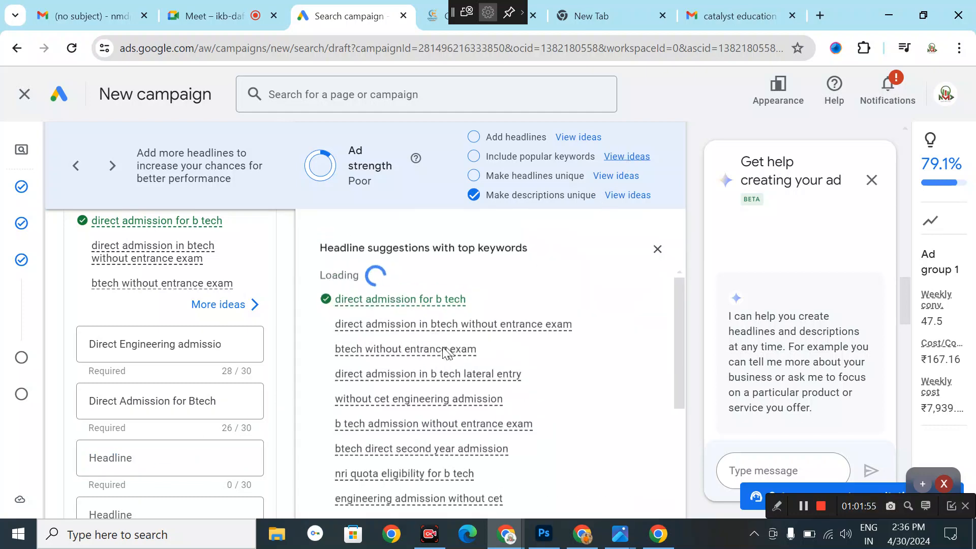
{"action": "scroll", "coordinate": [380, 353], "scroll_direction": "down", "scroll_amount": 2}
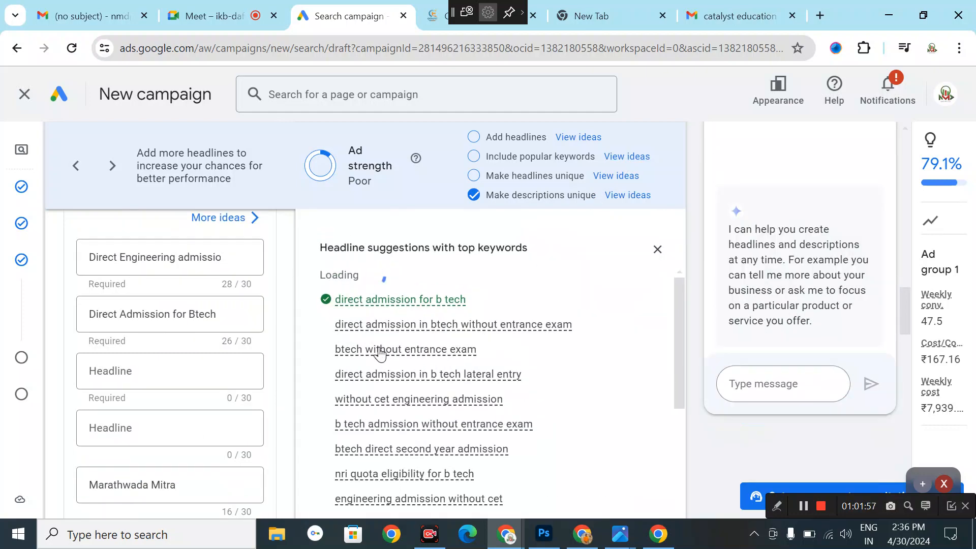
{"action": "triple_click", "coordinate": [386, 348]}
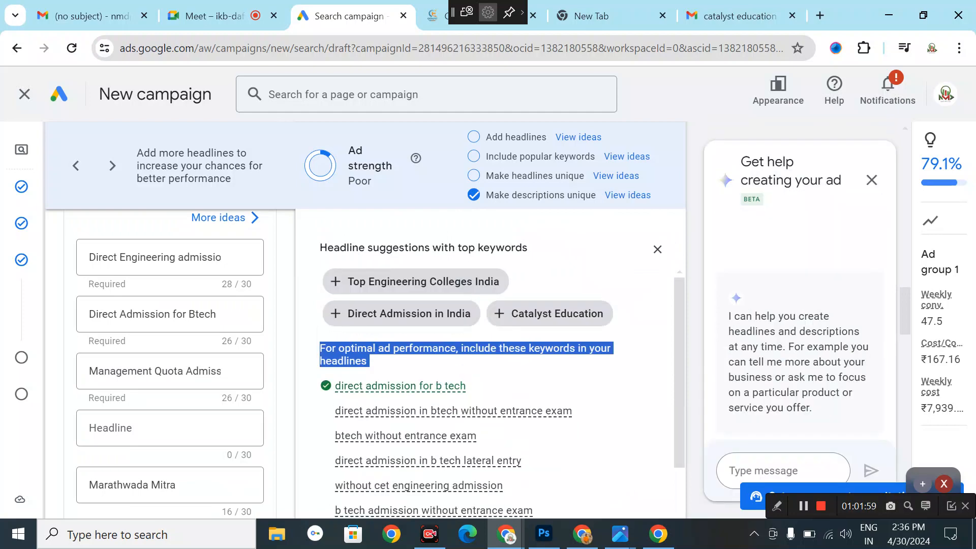
{"action": "left_click", "coordinate": [427, 376]}
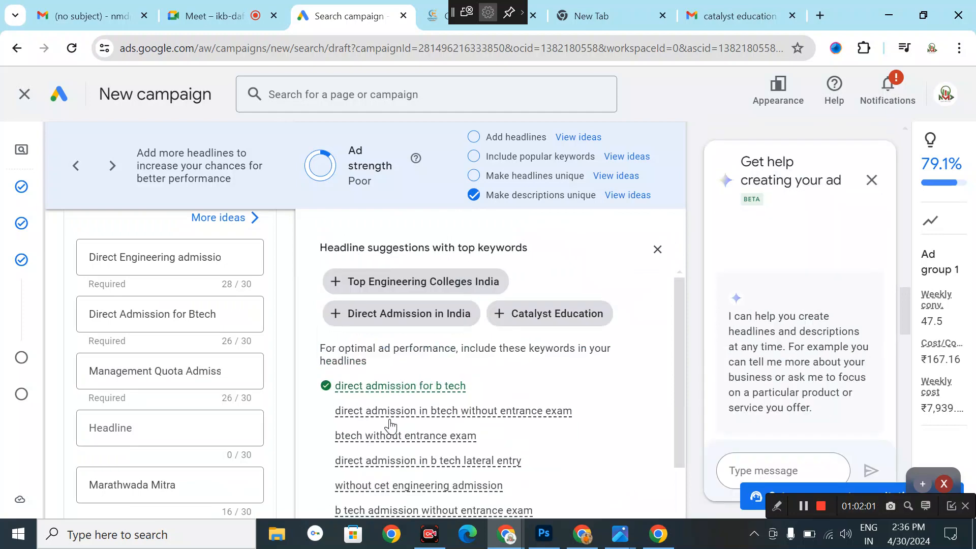
{"action": "triple_click", "coordinate": [389, 443]}
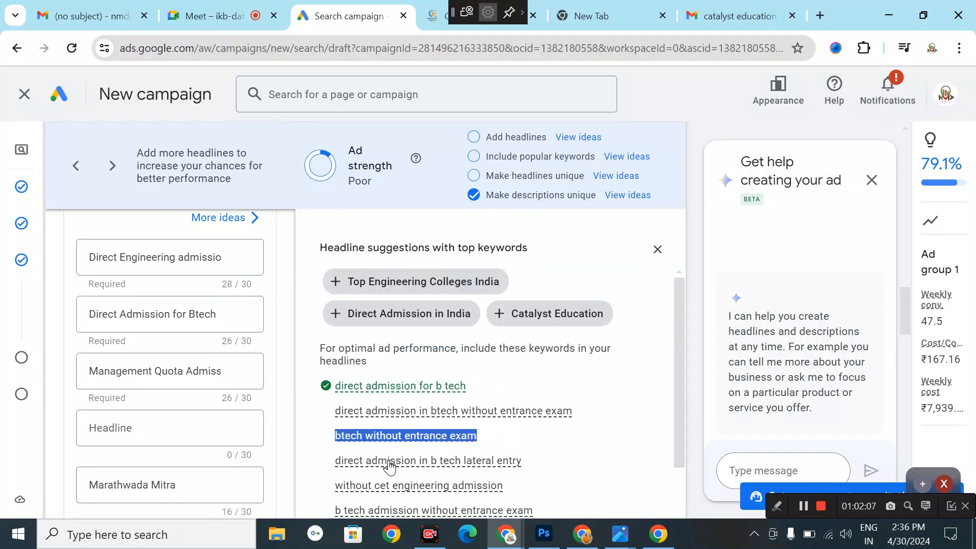
{"action": "mouse_move", "coordinate": [388, 465]}
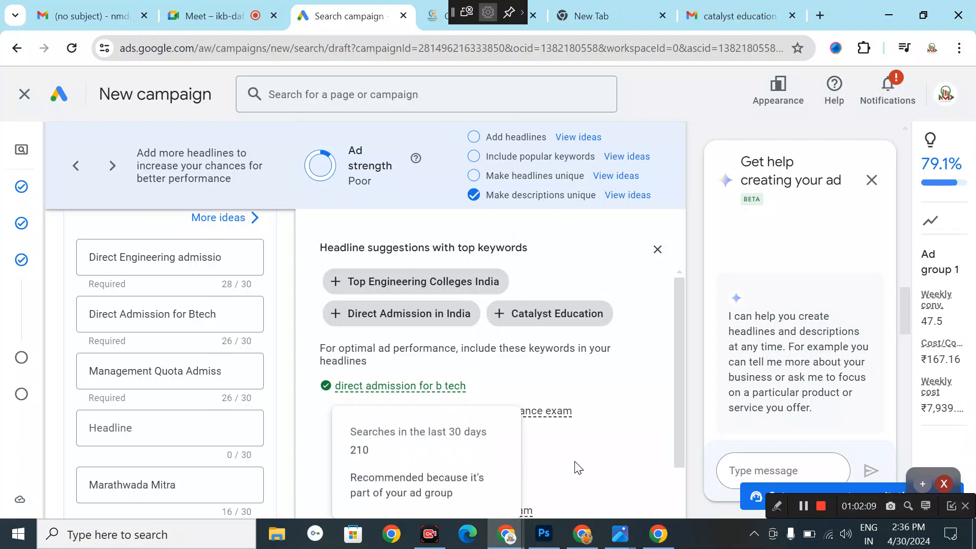
{"action": "mouse_move", "coordinate": [428, 439]}
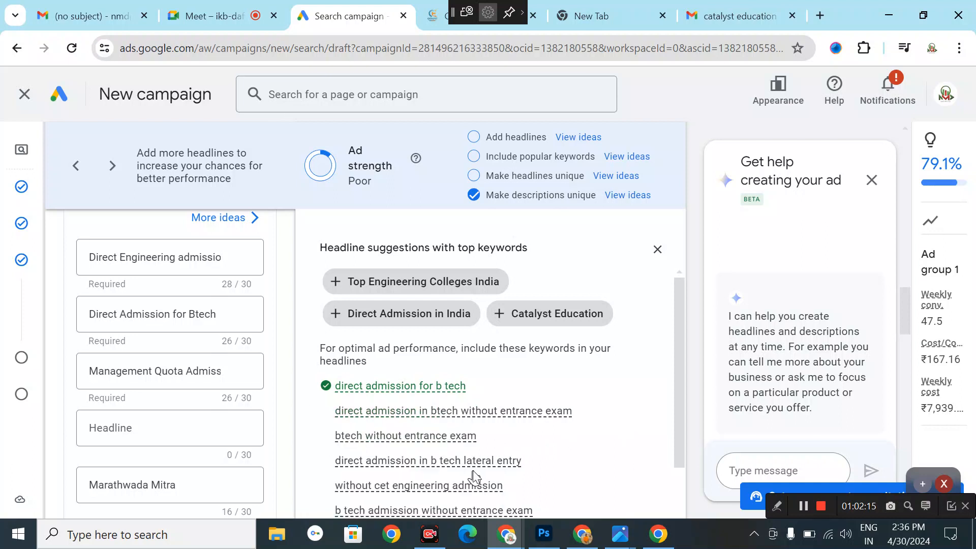
{"action": "mouse_move", "coordinate": [463, 432]}
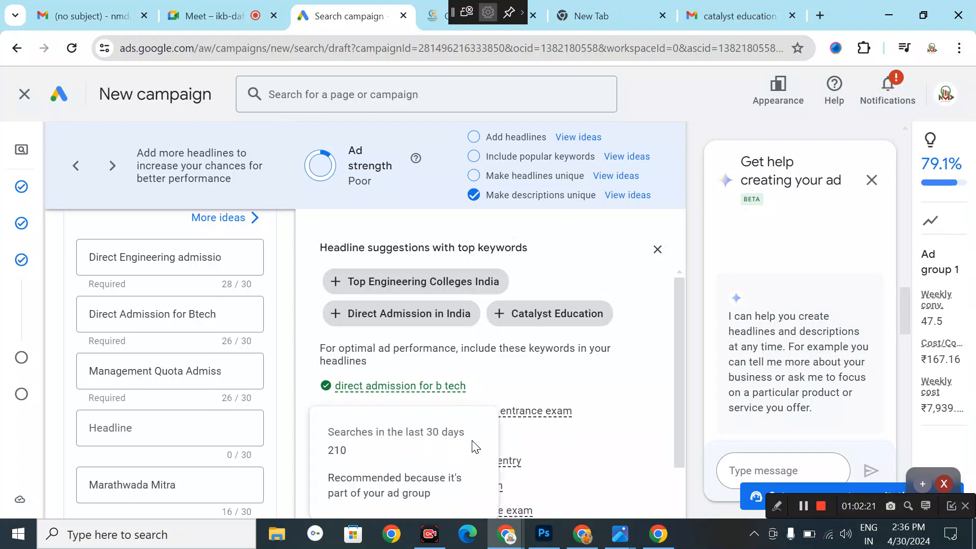
{"action": "scroll", "coordinate": [519, 446], "scroll_direction": "down", "scroll_amount": 3}
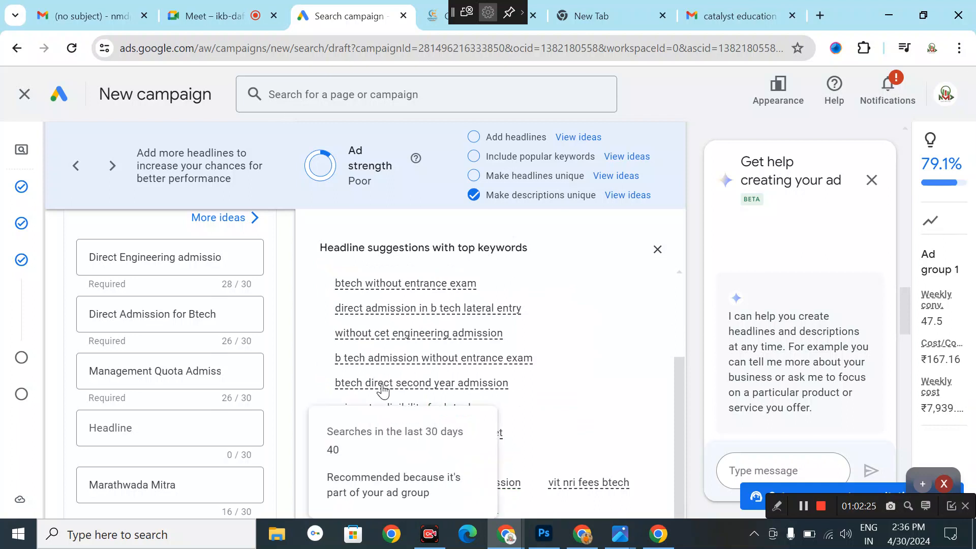
{"action": "mouse_move", "coordinate": [383, 393]}
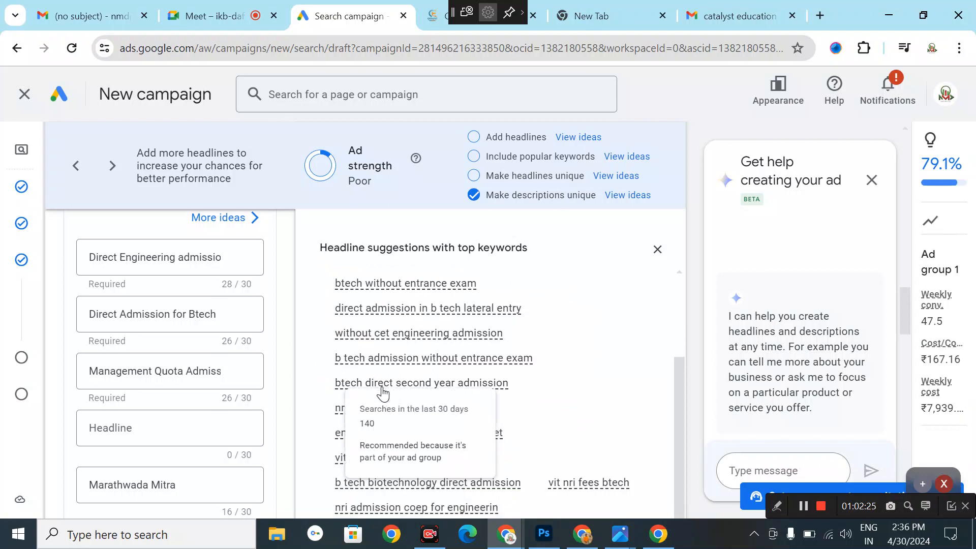
{"action": "triple_click", "coordinate": [377, 338]}
{"action": "key", "text": "ctrl+c"}
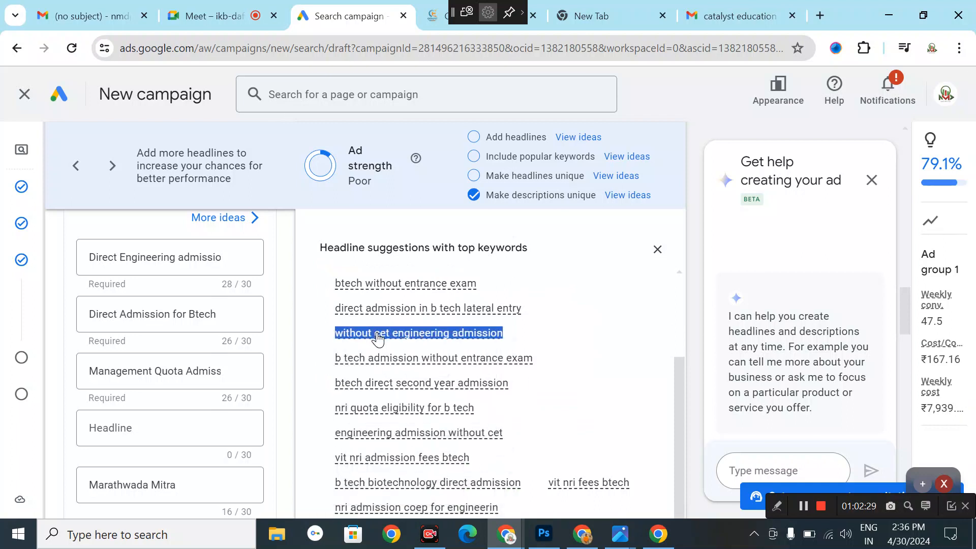
{"action": "left_click", "coordinate": [117, 371]}
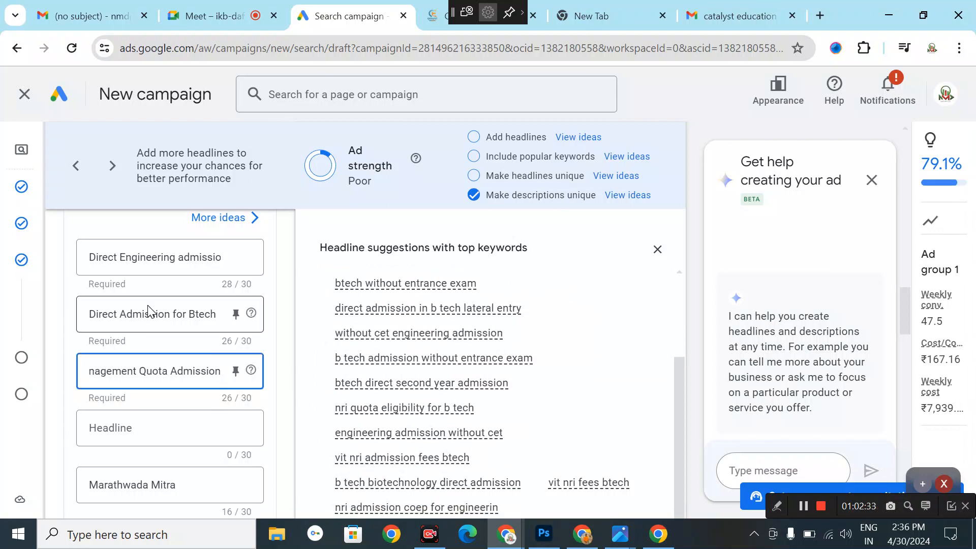
{"action": "left_click", "coordinate": [148, 310]}
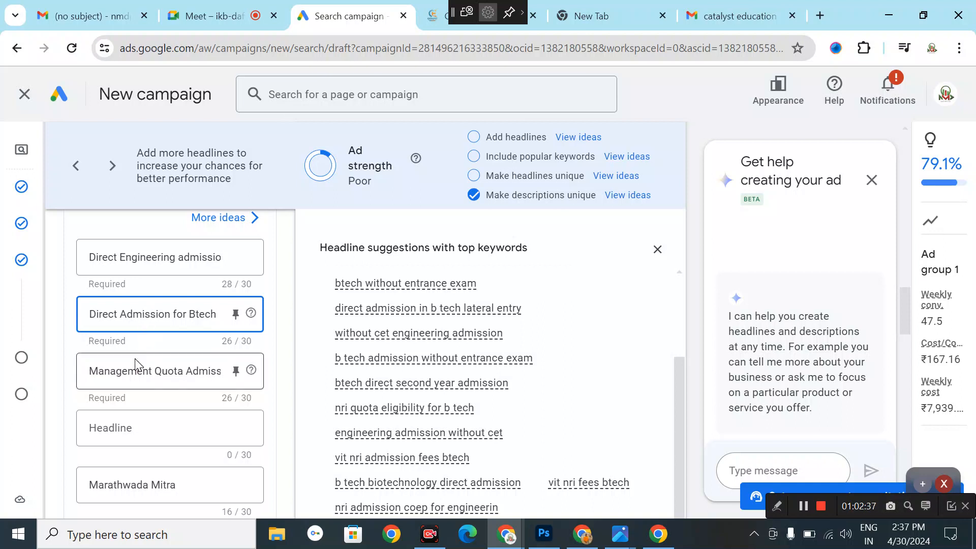
{"action": "triple_click", "coordinate": [117, 370]}
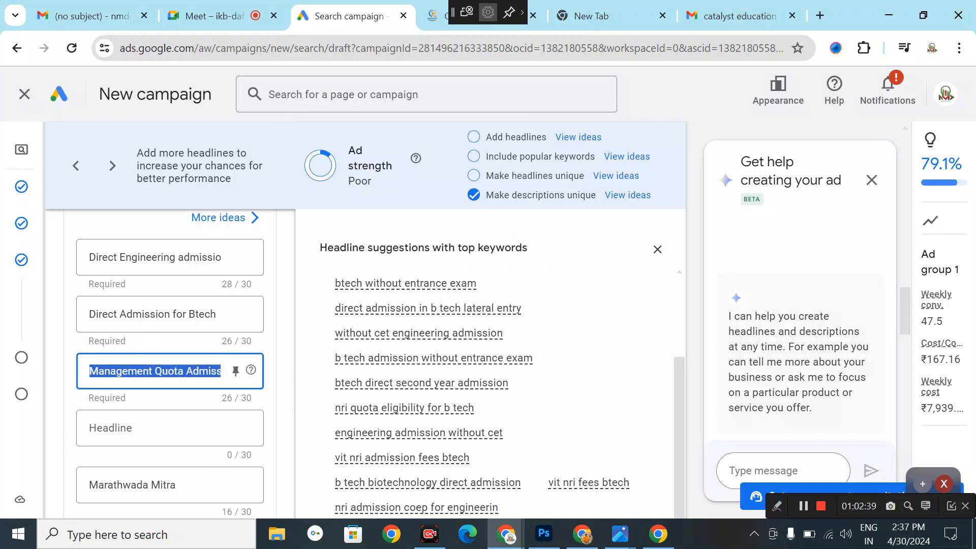
{"action": "left_click", "coordinate": [130, 432]}
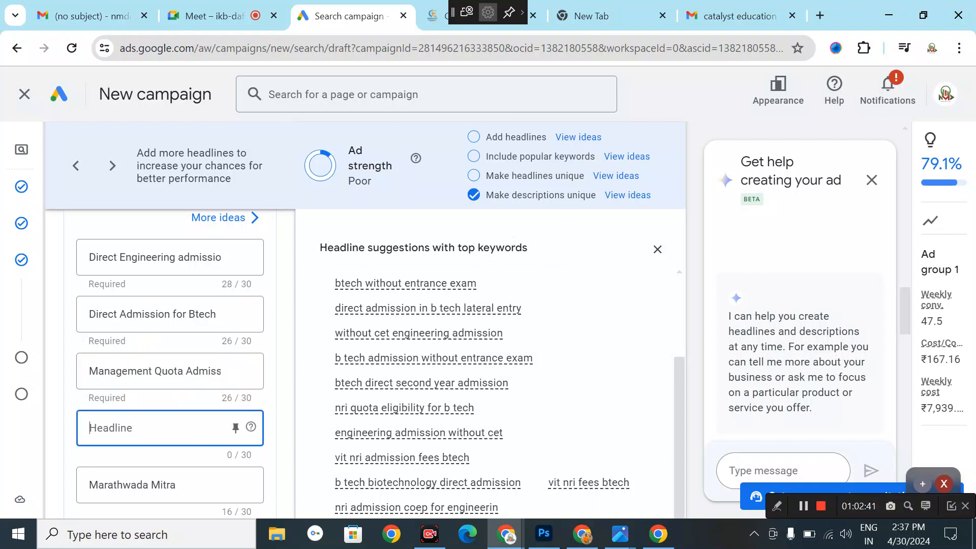
{"action": "key", "text": "ctrl+v"}
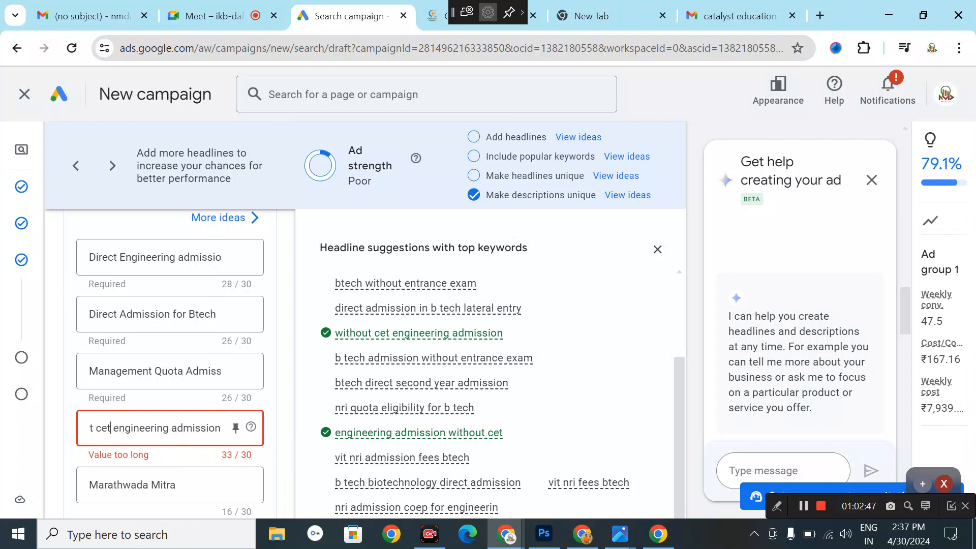
{"action": "key", "text": "BackSpace"}
{"action": "key", "text": "BackSpace"}
{"action": "key", "text": "BackSpace"}
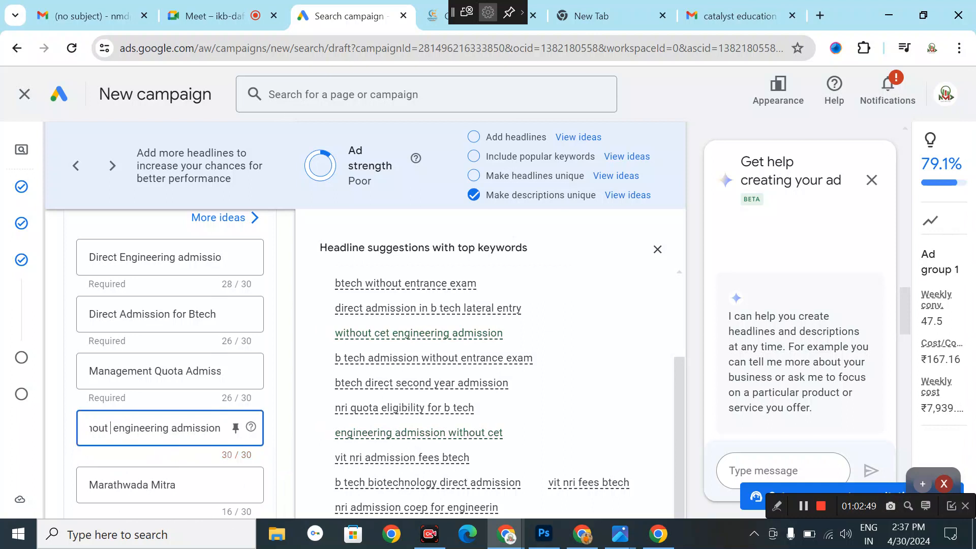
{"action": "key", "text": "BackSpace"}
{"action": "left_click", "coordinate": [108, 428]}
{"action": "key", "text": "BackSpace"}
{"action": "key", "text": "BackSpace"}
{"action": "key", "text": "BackSpace"}
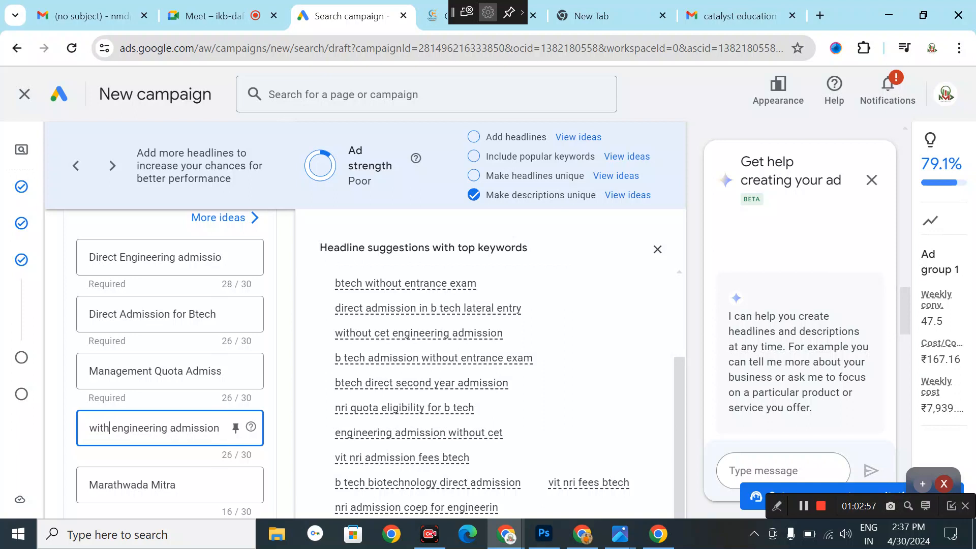
{"action": "key", "text": "BackSpace"}
{"action": "key", "text": "BackSpace"}
{"action": "key", "text": "BackSpace"}
{"action": "key", "text": "BackSpace"}
{"action": "key", "text": "Delete"}
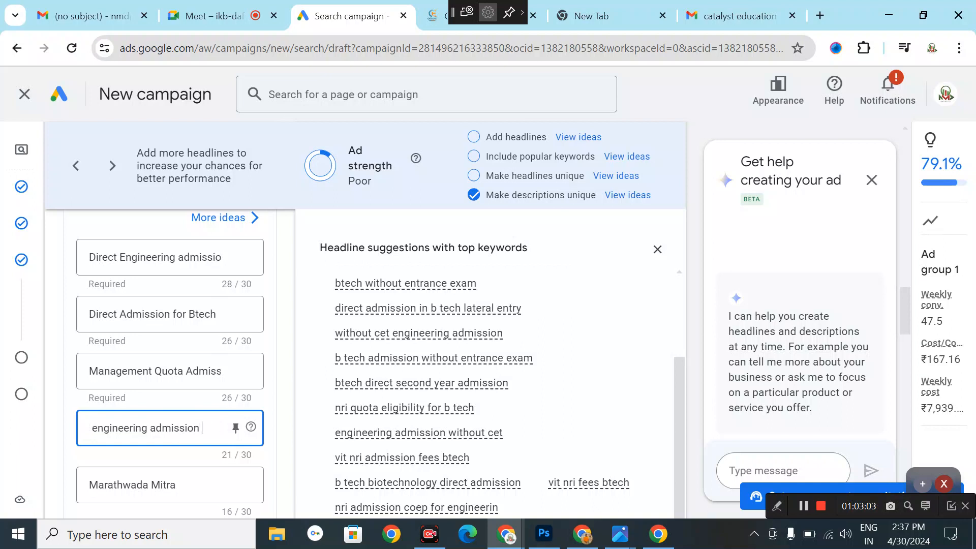
{"action": "type", "text": "without"}
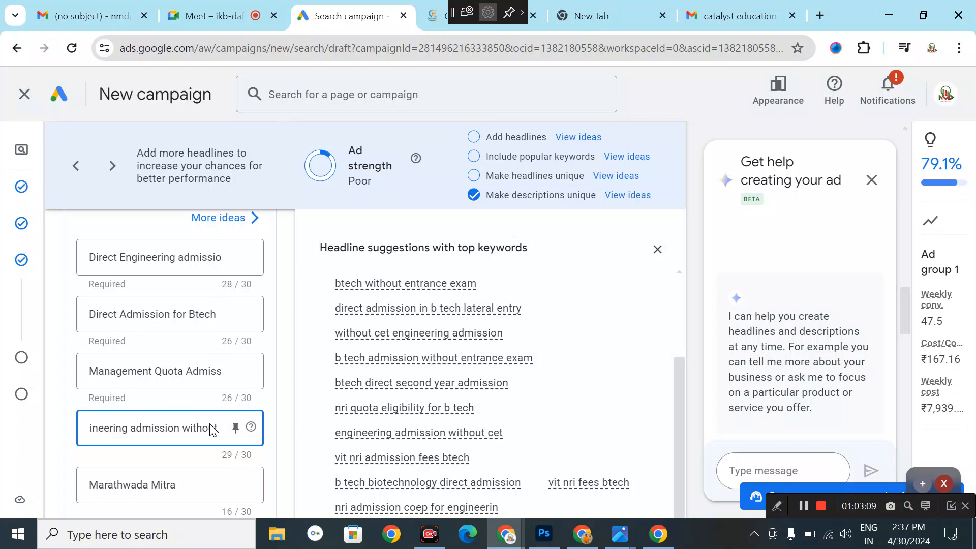
{"action": "key", "text": "BackSpace"}
{"action": "key", "text": "BackSpace"}
{"action": "key", "text": "BackSpace"}
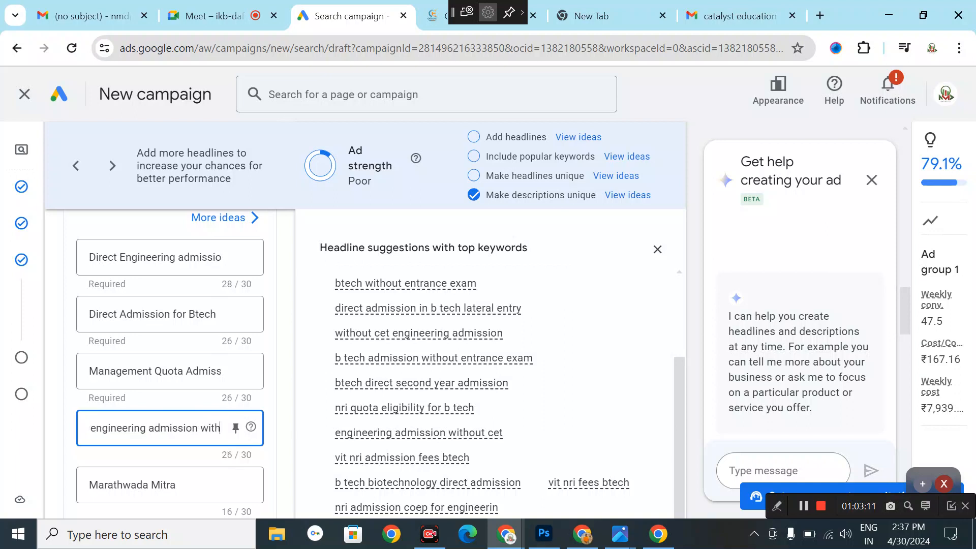
{"action": "key", "text": "BackSpace"}
{"action": "key", "text": "BackSpace"}
{"action": "key", "text": "BackSpace"}
{"action": "key", "text": "BackSpace"}
{"action": "key", "text": "BackSpace"}
{"action": "key", "text": "BackSpace"}
{"action": "key", "text": "BackSpace"}
{"action": "key", "text": "BackSpace"}
{"action": "key", "text": "BackSpace"}
{"action": "key", "text": "BackSpace"}
{"action": "key", "text": "BackSpace"}
{"action": "key", "text": "BackSpace"}
{"action": "key", "text": "BackSpace"}
{"action": "key", "text": "BackSpace"}
{"action": "key", "text": "BackSpace"}
{"action": "key", "text": "BackSpace"}
{"action": "key", "text": "BackSpace"}
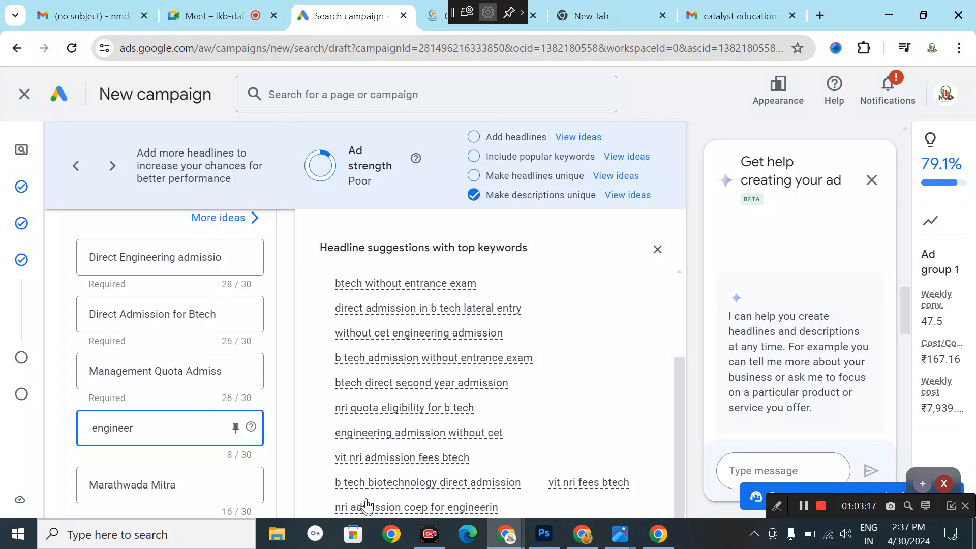
{"action": "key", "text": "BackSpace"}
{"action": "key", "text": "BackSpace"}
{"action": "key", "text": "BackSpace"}
{"action": "key", "text": "BackSpace"}
{"action": "key", "text": "BackSpace"}
{"action": "key", "text": "BackSpace"}
{"action": "key", "text": "BackSpace"}
{"action": "key", "text": "BackSpace"}
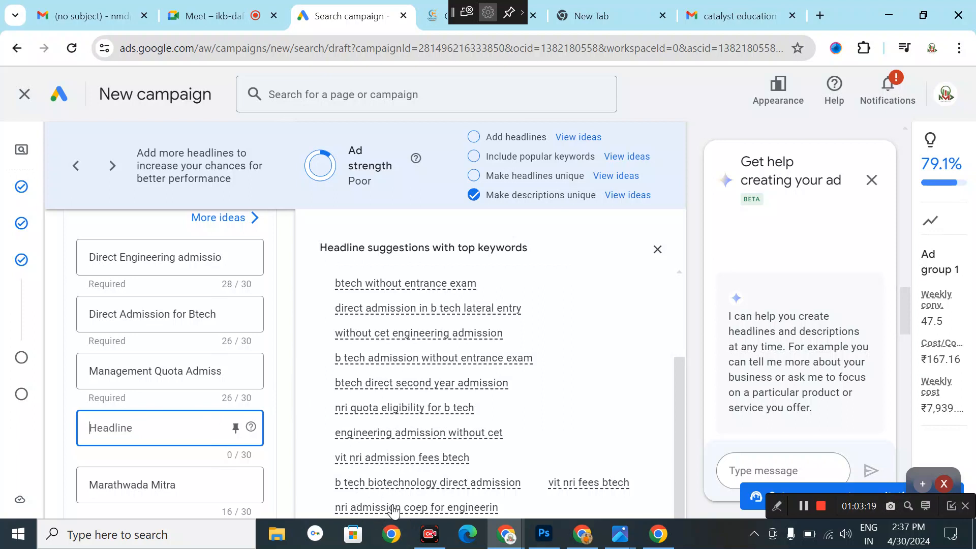
Paste the 'nri admission for b tech' suggestion as a headline and delete the Marathwada Mitra headline.
{"action": "scroll", "coordinate": [438, 508], "scroll_direction": "down", "scroll_amount": 2}
{"action": "left_click", "coordinate": [438, 507]}
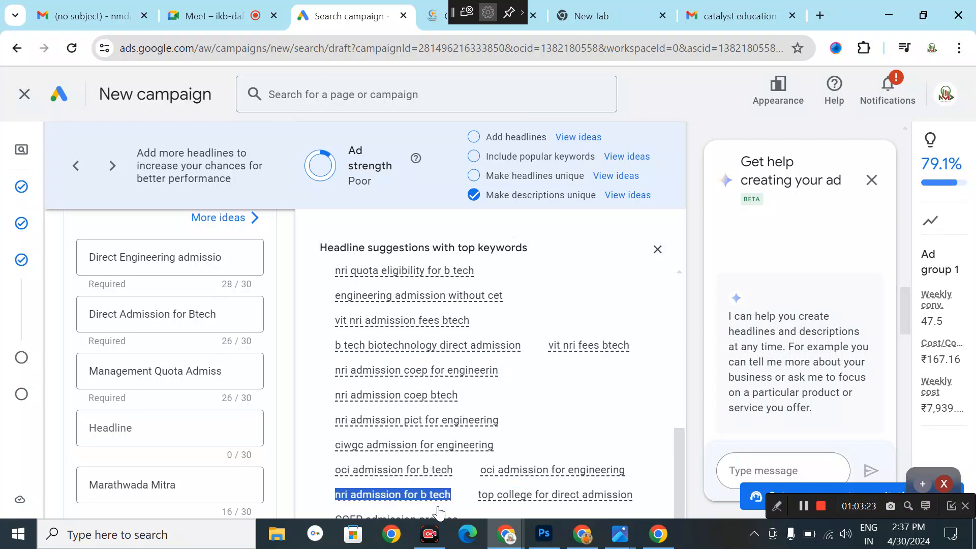
{"action": "left_click", "coordinate": [439, 507]}
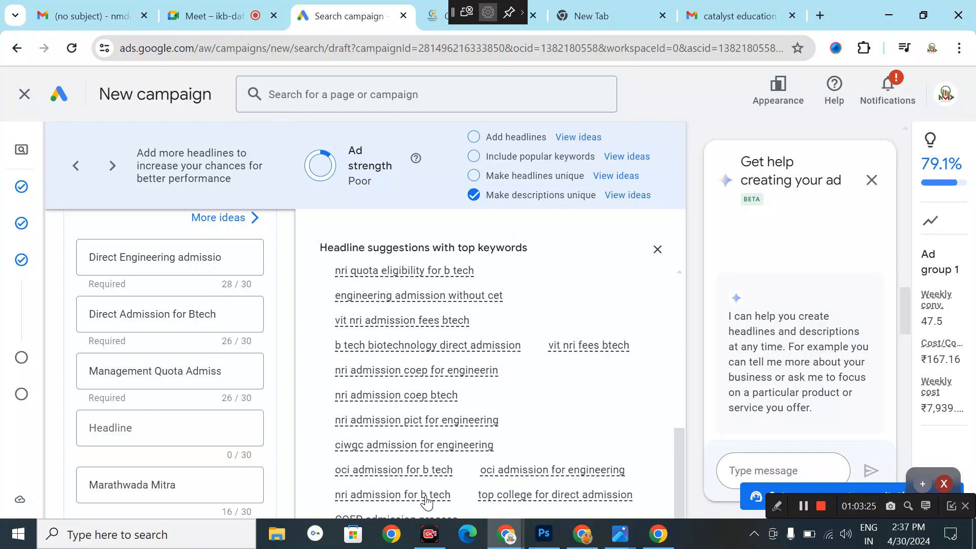
{"action": "triple_click", "coordinate": [426, 501]}
{"action": "key", "text": "ctrl+c"}
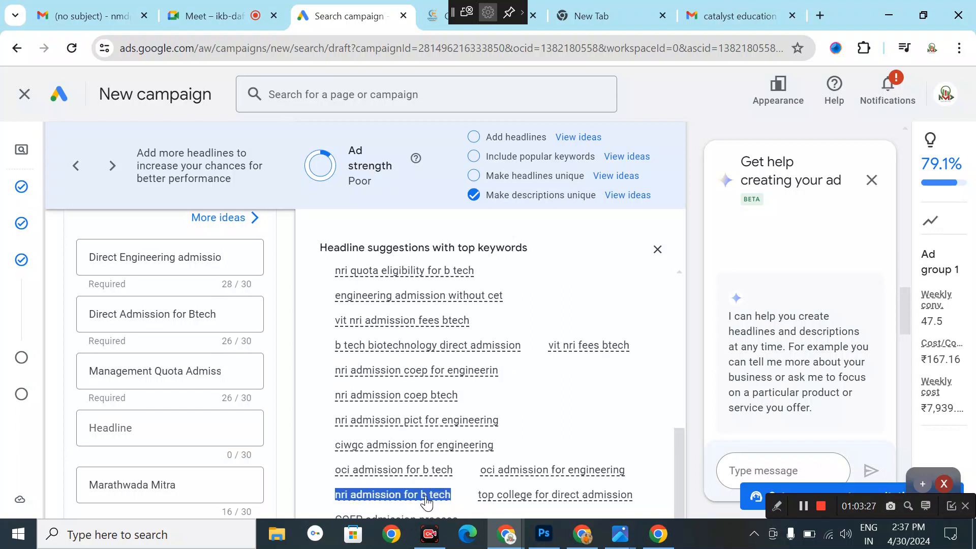
{"action": "left_click", "coordinate": [152, 432]}
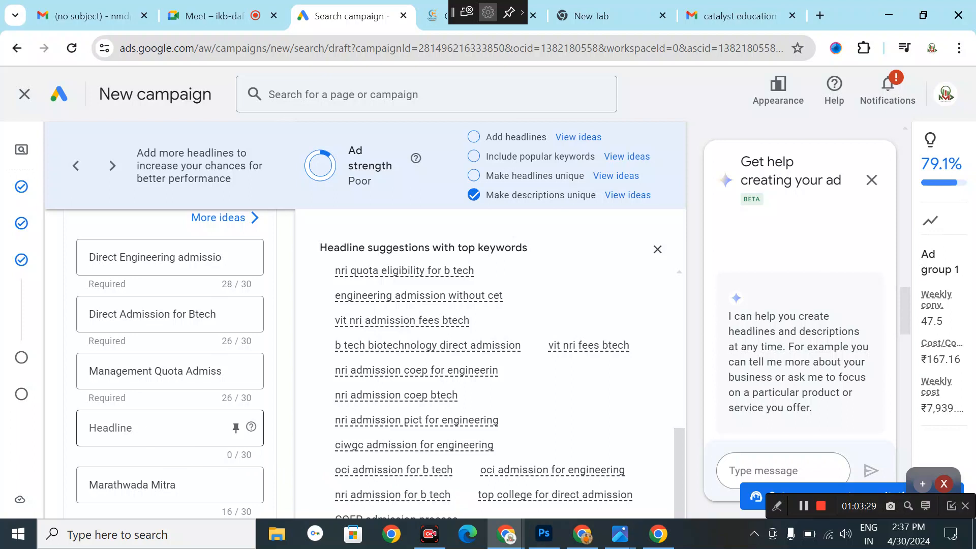
{"action": "left_click", "coordinate": [152, 432]}
{"action": "key", "text": "ctrl+v"}
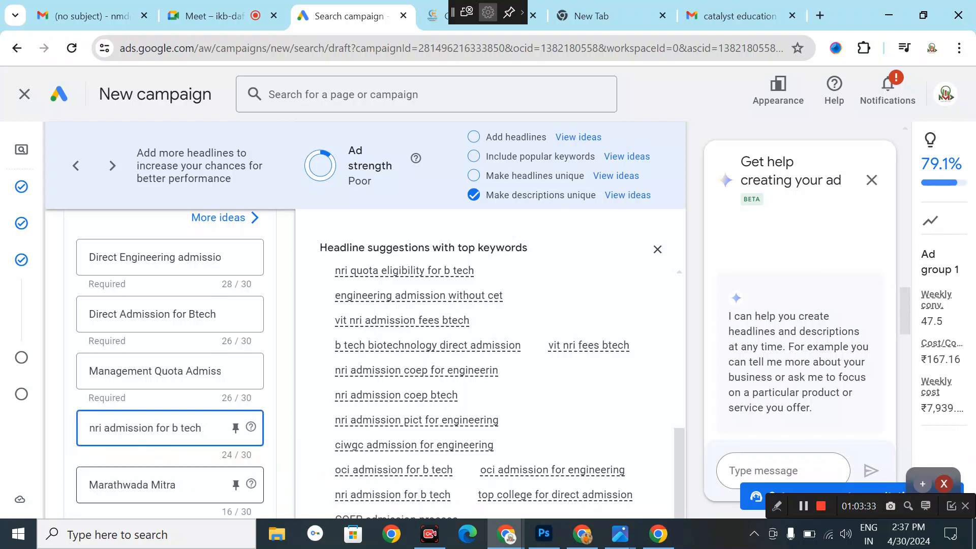
{"action": "key", "text": "Tab"}
{"action": "key", "text": "BackSpace"}
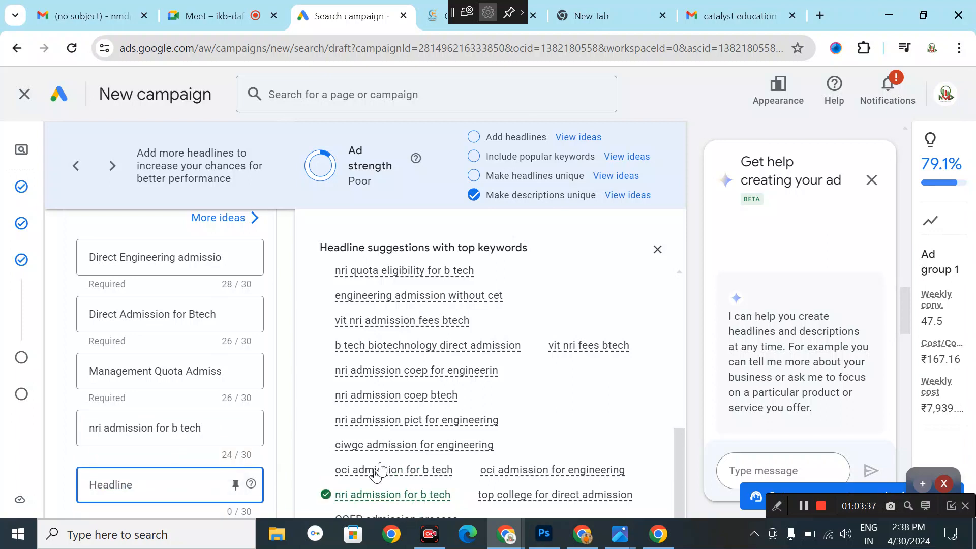
Add 'engineering admission without cet' as a headline, trimmed to 'engineering without cet' (23/30).
{"action": "scroll", "coordinate": [399, 486], "scroll_direction": "down", "scroll_amount": 1}
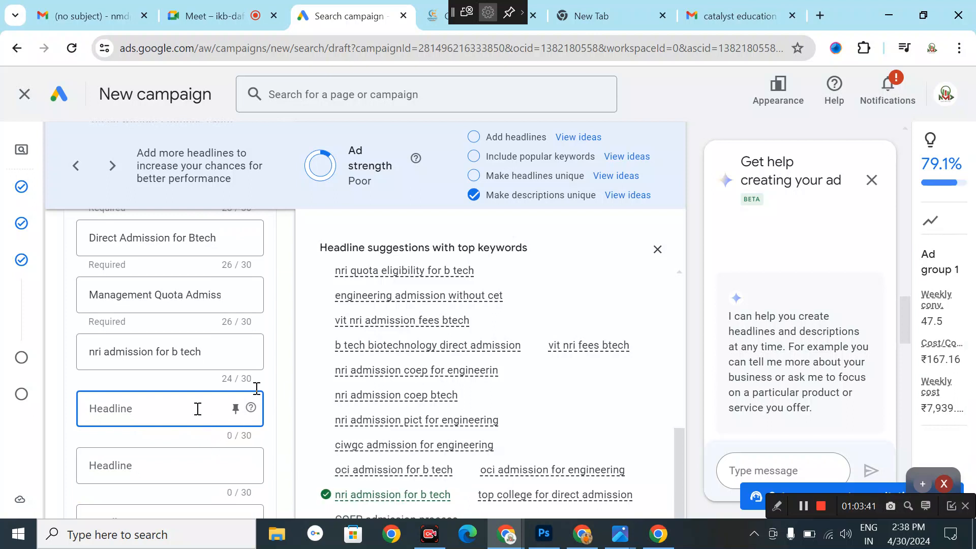
{"action": "triple_click", "coordinate": [380, 296]}
{"action": "key", "text": "ctrl+c"}
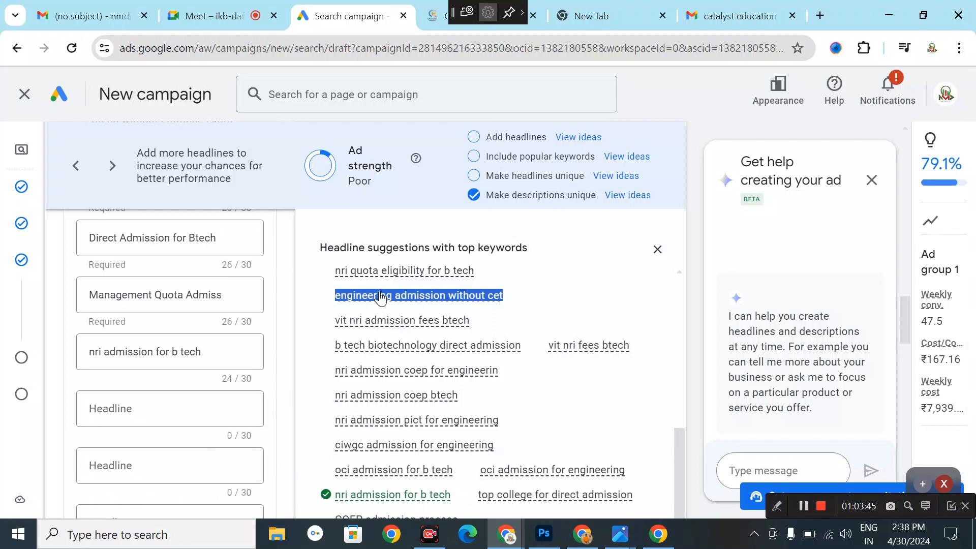
{"action": "left_click", "coordinate": [118, 408]}
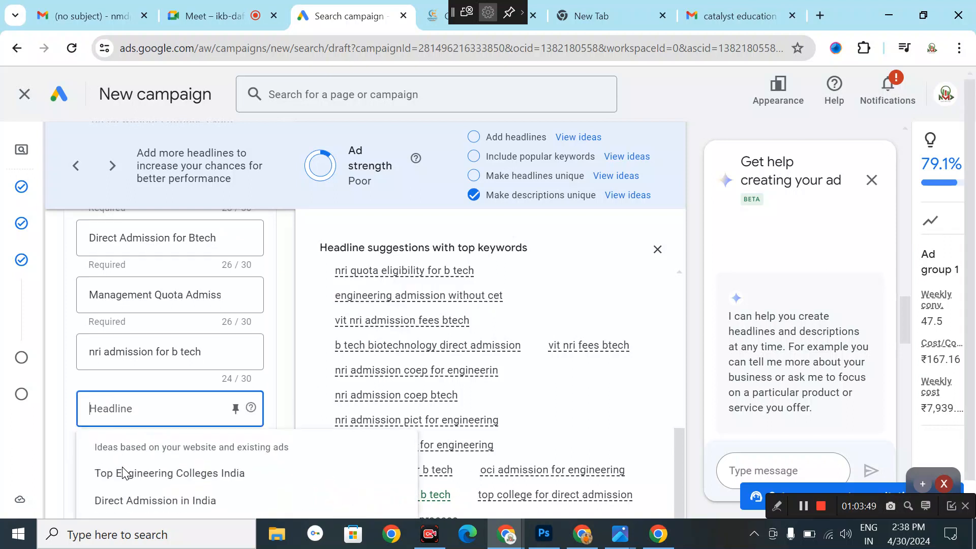
{"action": "left_click", "coordinate": [122, 472]}
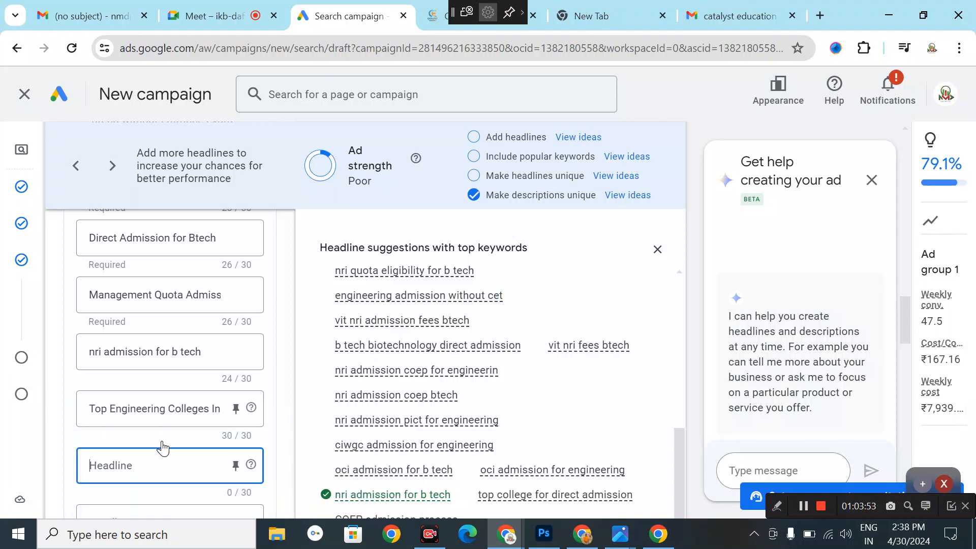
{"action": "key", "text": "ctrl+v"}
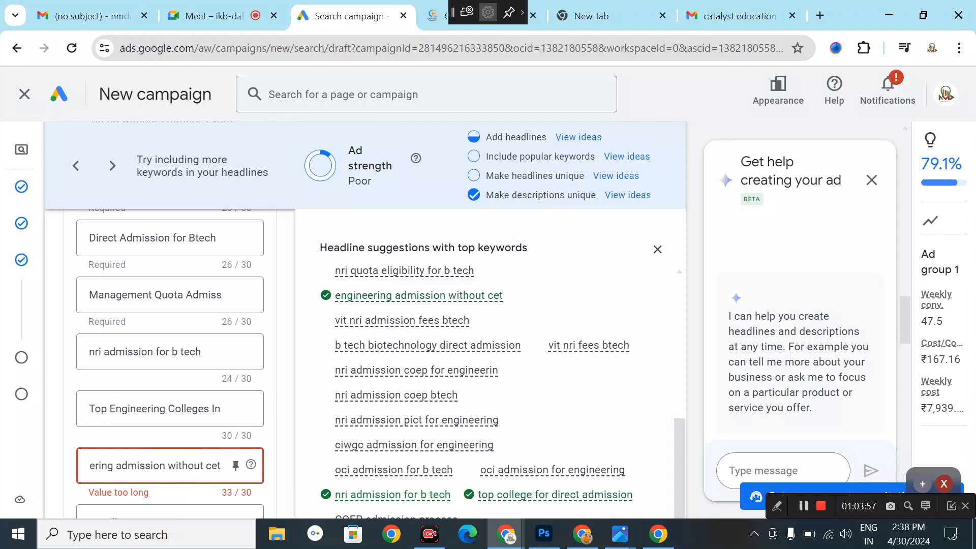
{"action": "double_click", "coordinate": [146, 466]}
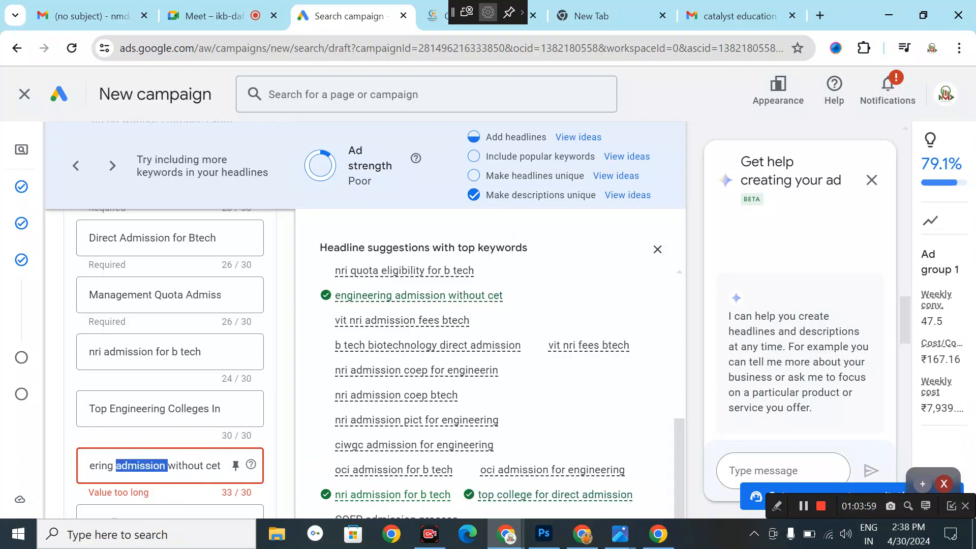
{"action": "key", "text": "BackSpace"}
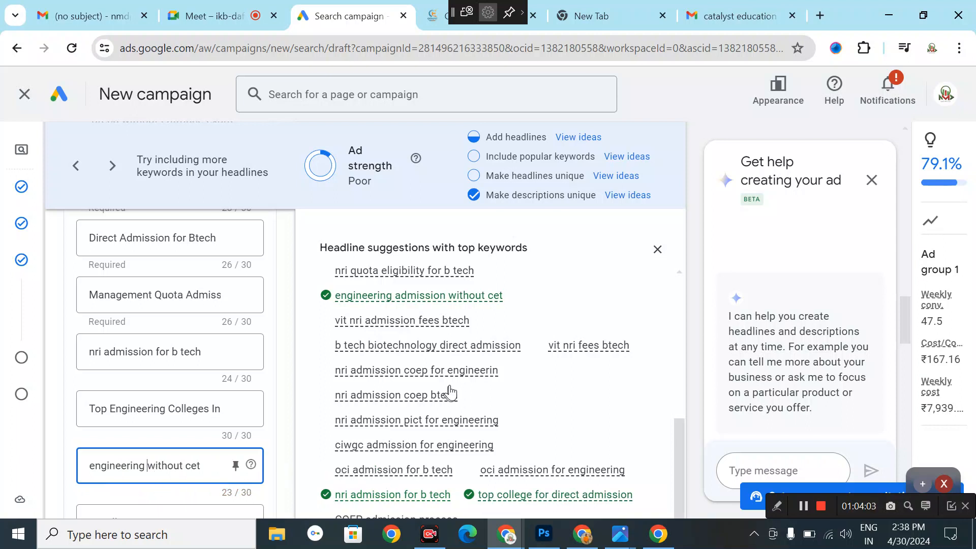
Paste the 'vit nri fees btech' keyword suggestion into the next empty headline (18/30).
{"action": "scroll", "coordinate": [451, 393], "scroll_direction": "down", "scroll_amount": 1}
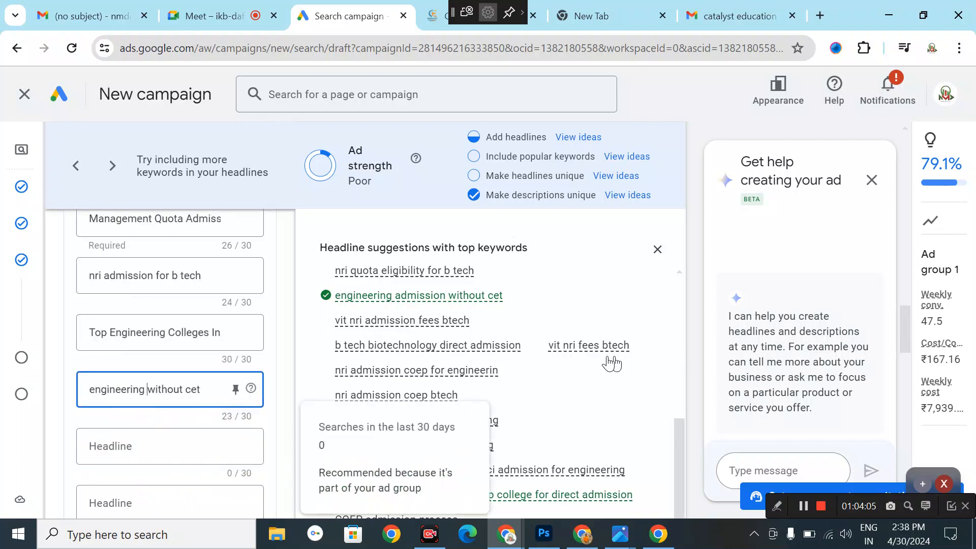
{"action": "triple_click", "coordinate": [575, 350]}
{"action": "key", "text": "ctrl+c"}
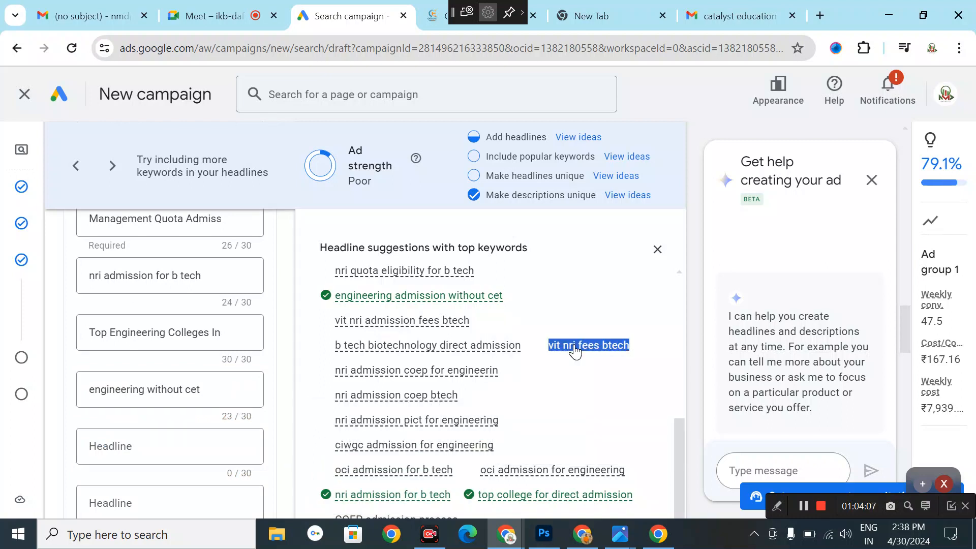
{"action": "left_click", "coordinate": [122, 450]}
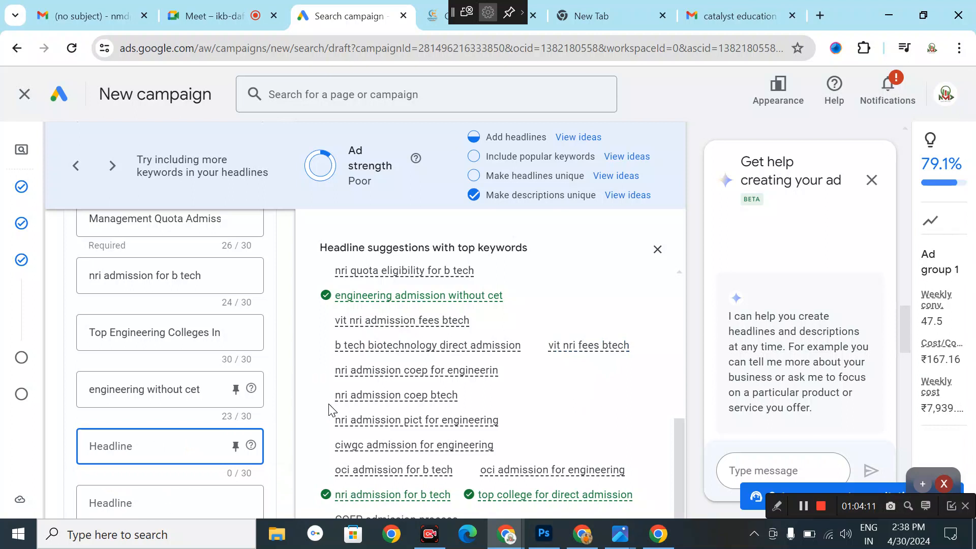
{"action": "key", "text": "ctrl+v"}
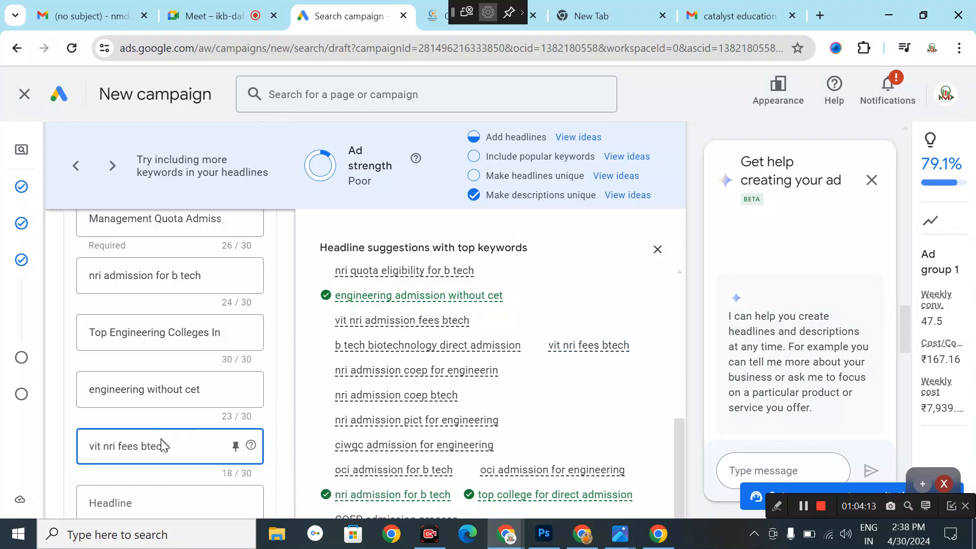
{"action": "scroll", "coordinate": [543, 396], "scroll_direction": "down", "scroll_amount": 3}
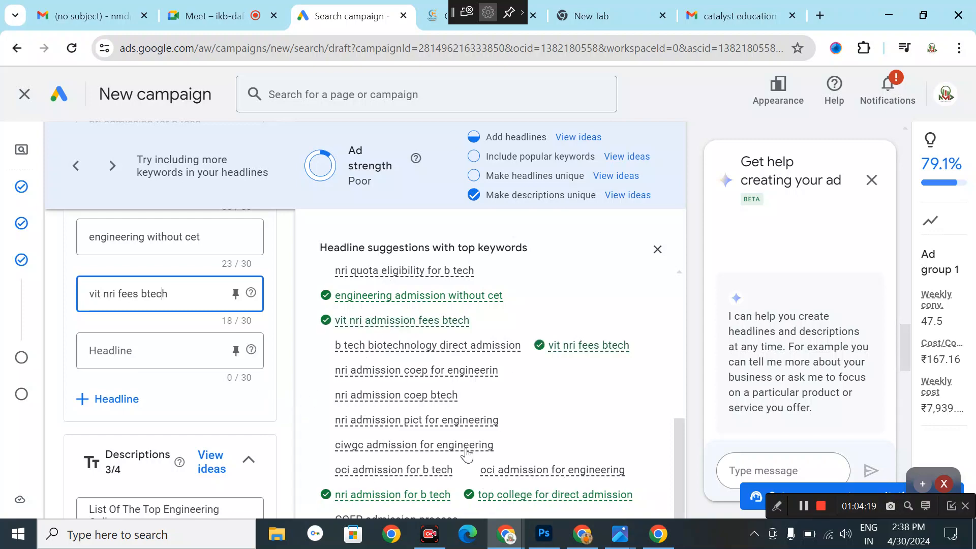
Add 'Catalyst Education' (18/30) as a headline from the Ideas suggestions, leaving a new empty slot.
{"action": "scroll", "coordinate": [463, 450], "scroll_direction": "down", "scroll_amount": 3}
{"action": "scroll", "coordinate": [440, 363], "scroll_direction": "up", "scroll_amount": 4}
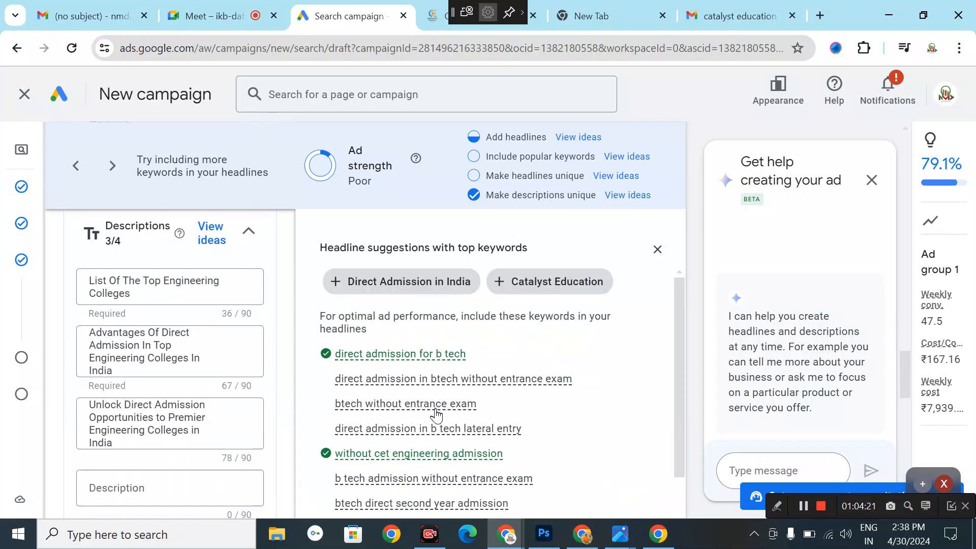
{"action": "mouse_move", "coordinate": [420, 408]}
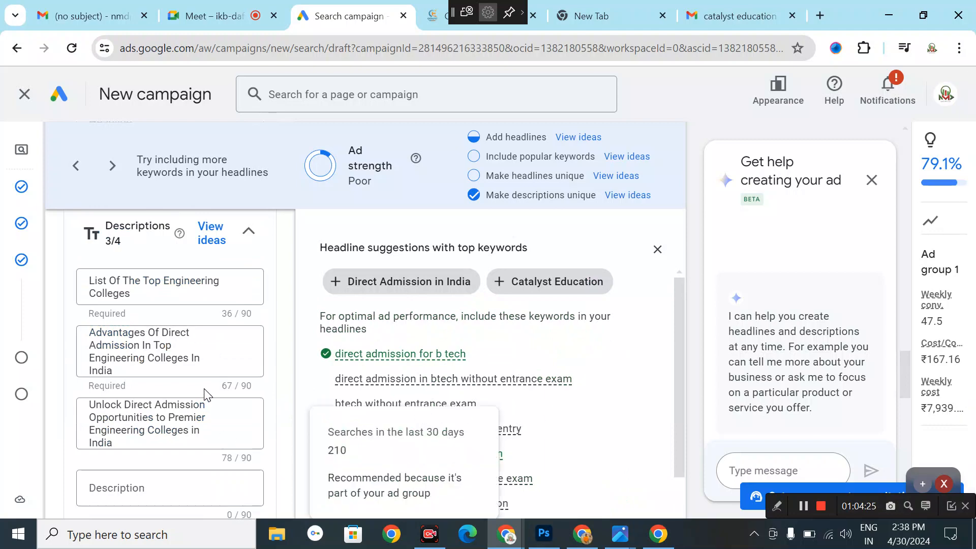
{"action": "scroll", "coordinate": [216, 381], "scroll_direction": "up", "scroll_amount": 6}
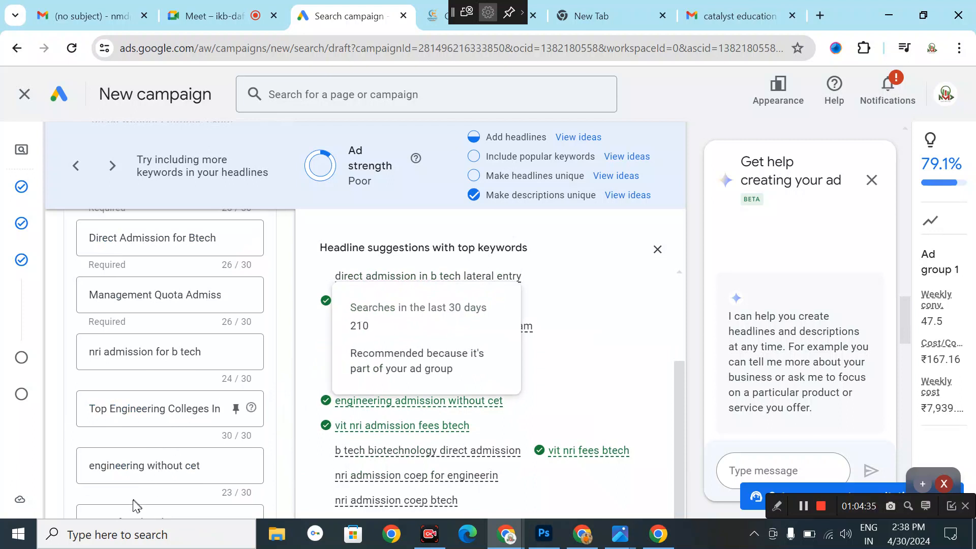
{"action": "scroll", "coordinate": [133, 503], "scroll_direction": "down", "scroll_amount": 3}
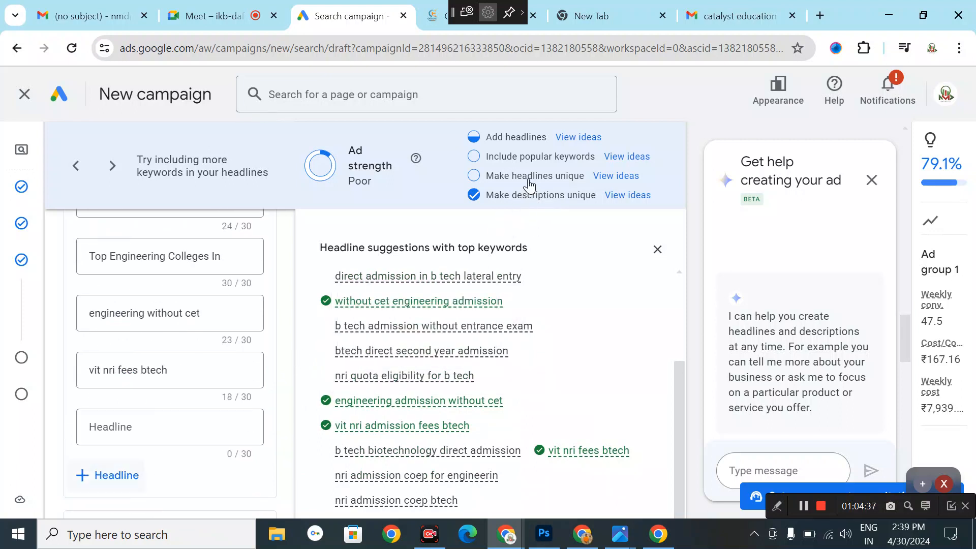
{"action": "left_click", "coordinate": [126, 425]}
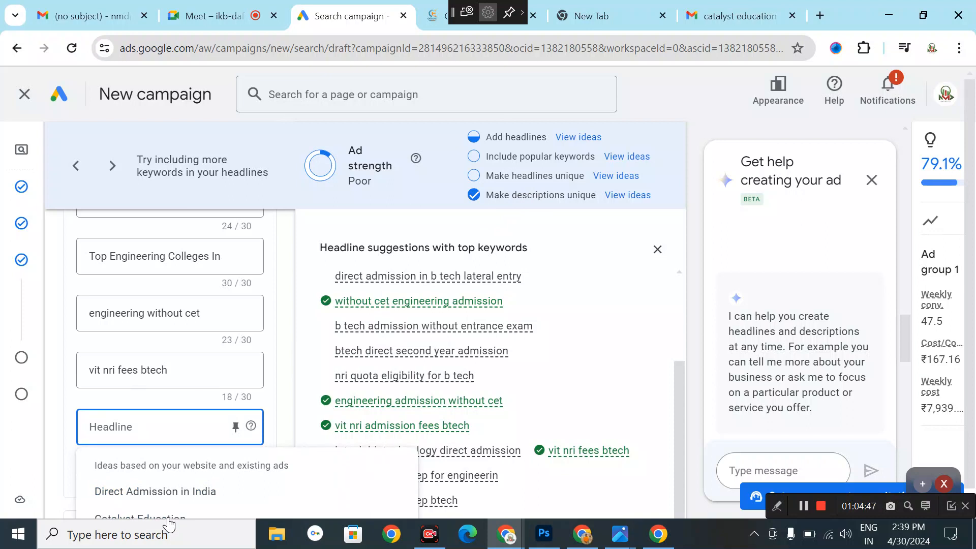
{"action": "left_click", "coordinate": [135, 520]}
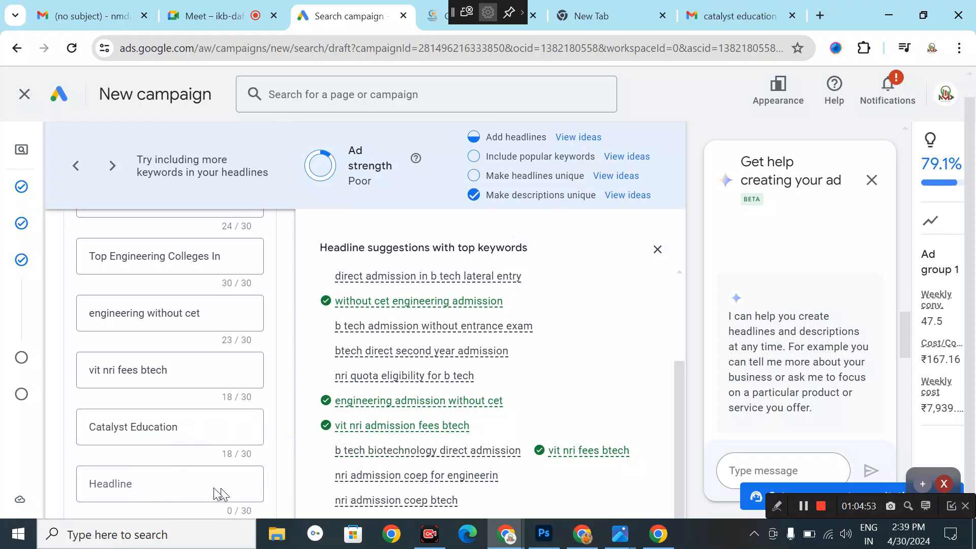
{"action": "left_click", "coordinate": [203, 495]}
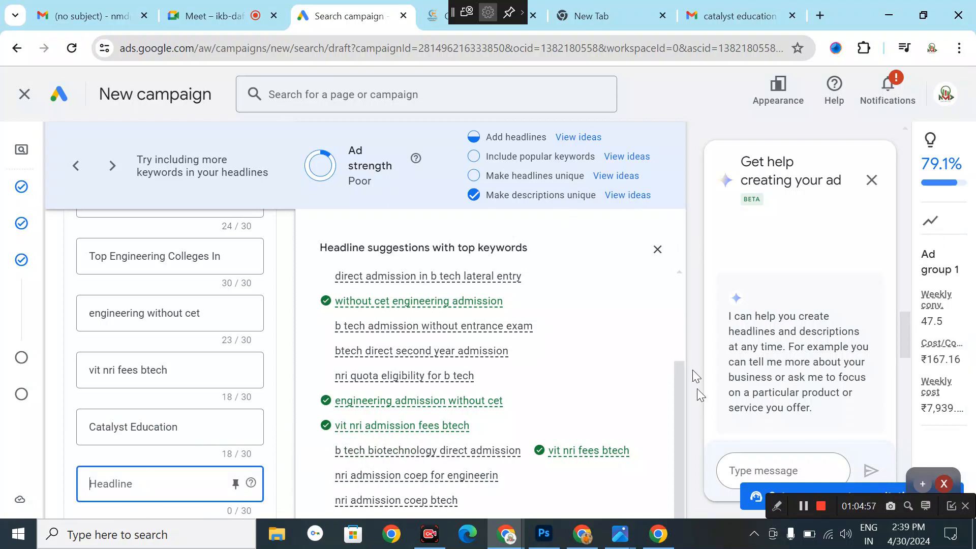
{"action": "scroll", "coordinate": [697, 388], "scroll_direction": "down", "scroll_amount": 2}
{"action": "scroll", "coordinate": [211, 448], "scroll_direction": "down", "scroll_amount": 1}
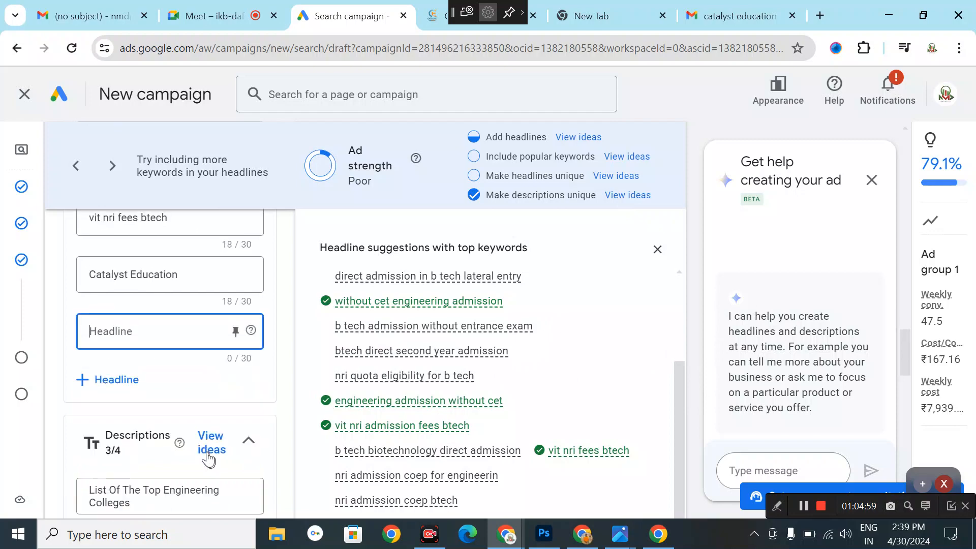
{"action": "scroll", "coordinate": [197, 488], "scroll_direction": "down", "scroll_amount": 4}
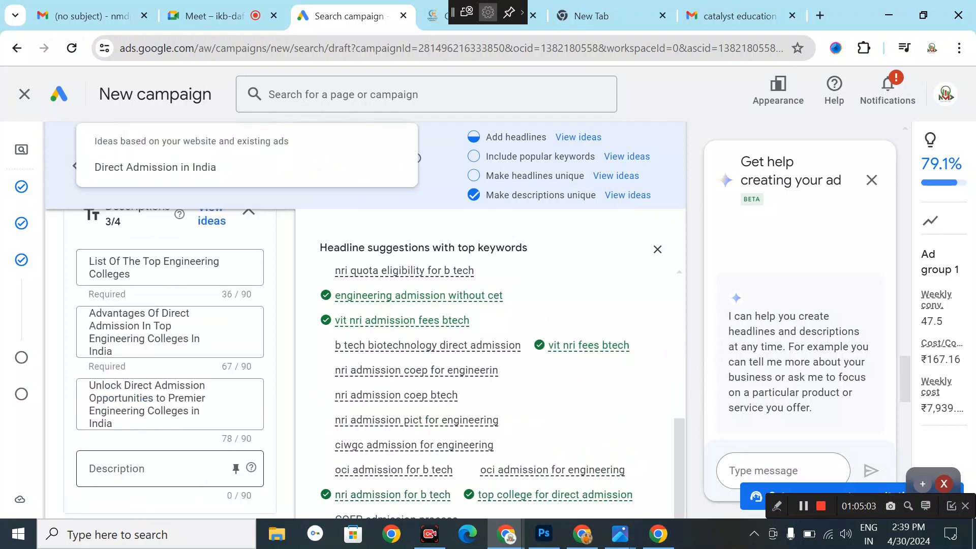
Prefix the first description with 'Direct Admissions' before 'List Of The Top Engineering Colleges'.
{"action": "left_click", "coordinate": [134, 274]}
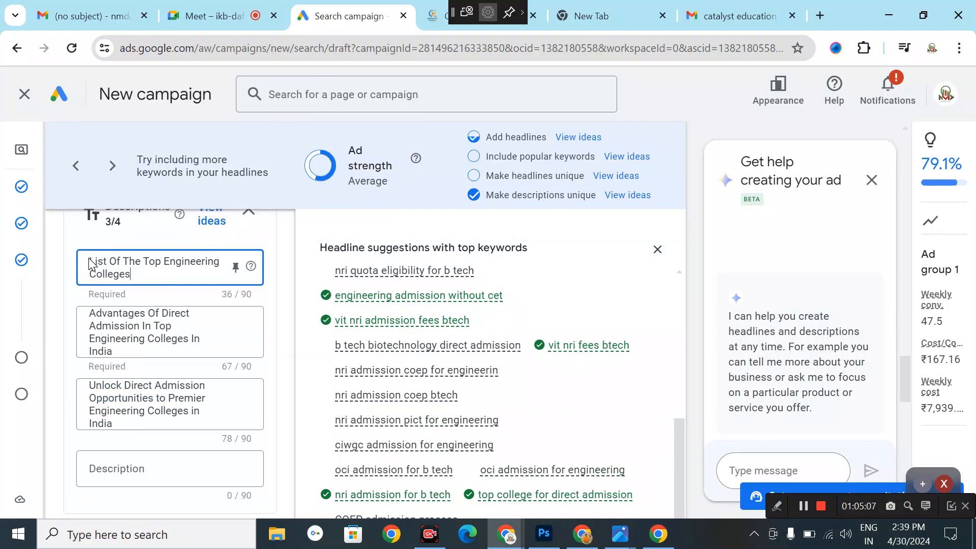
{"action": "left_click_drag", "start_coordinate": [89, 262], "coordinate": [94, 260]}
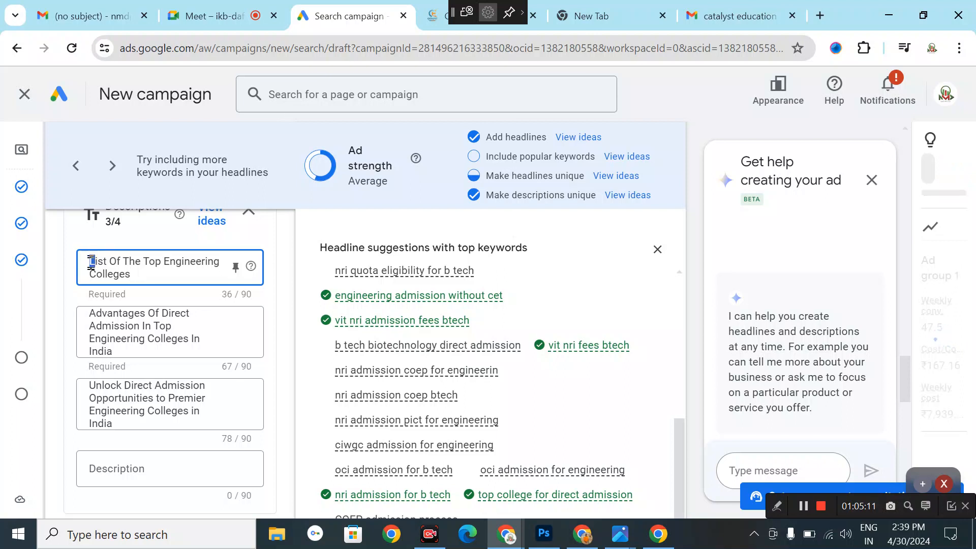
{"action": "left_click", "coordinate": [163, 267]}
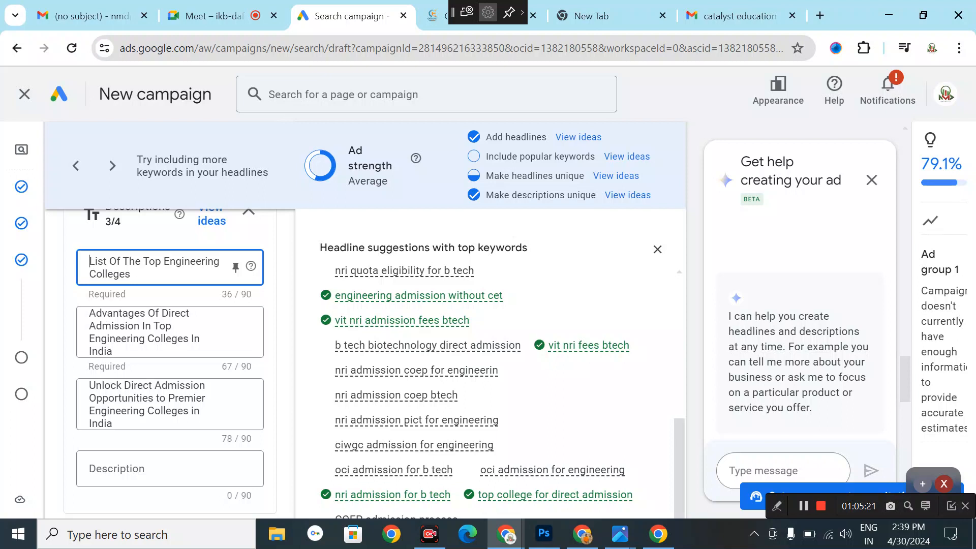
{"action": "type", "text": "Dire"}
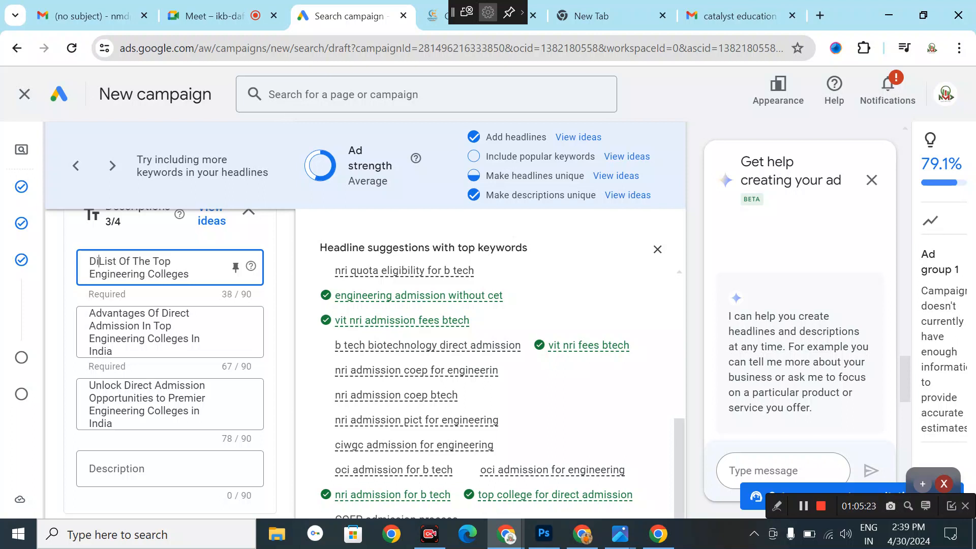
{"action": "type", "text": "ct "}
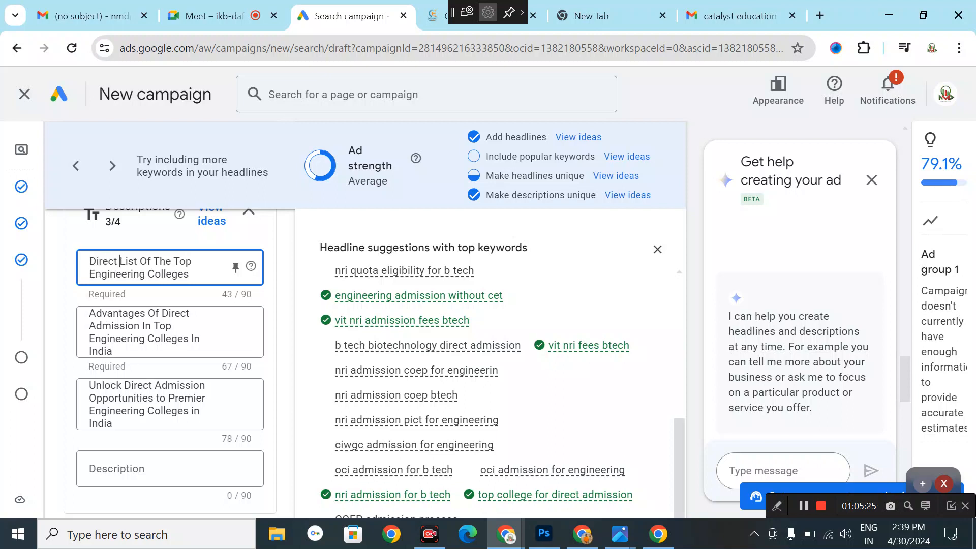
{"action": "type", "text": "Admissio"}
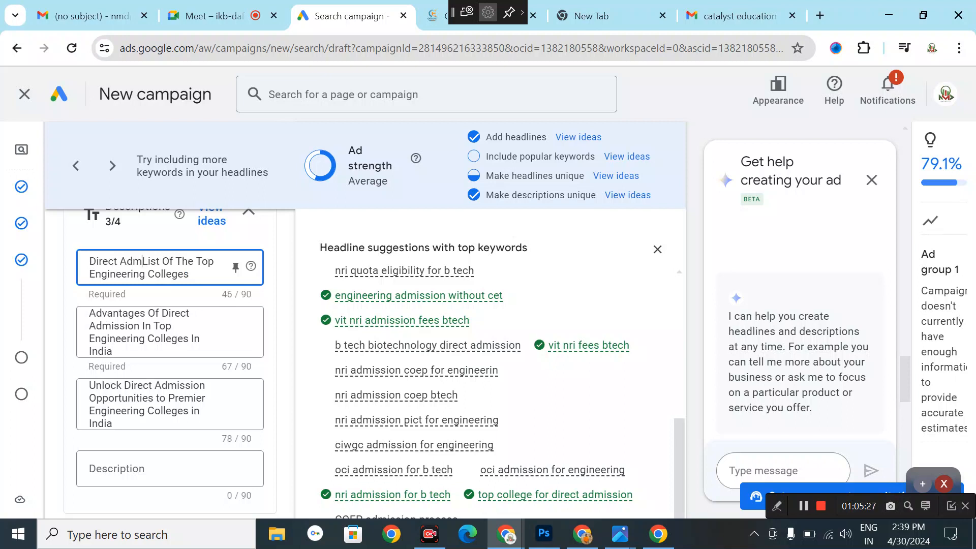
{"action": "type", "text": "ns"}
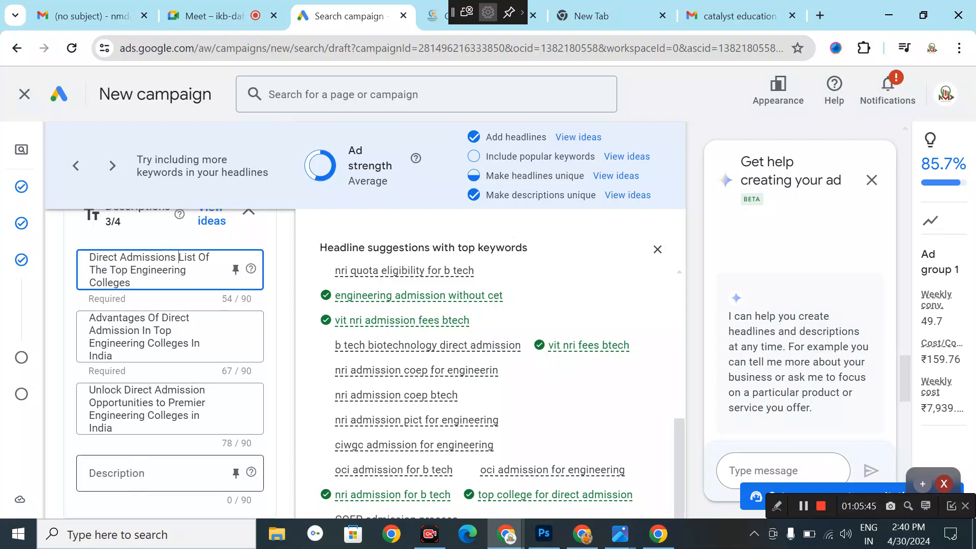
{"action": "left_click", "coordinate": [209, 464]}
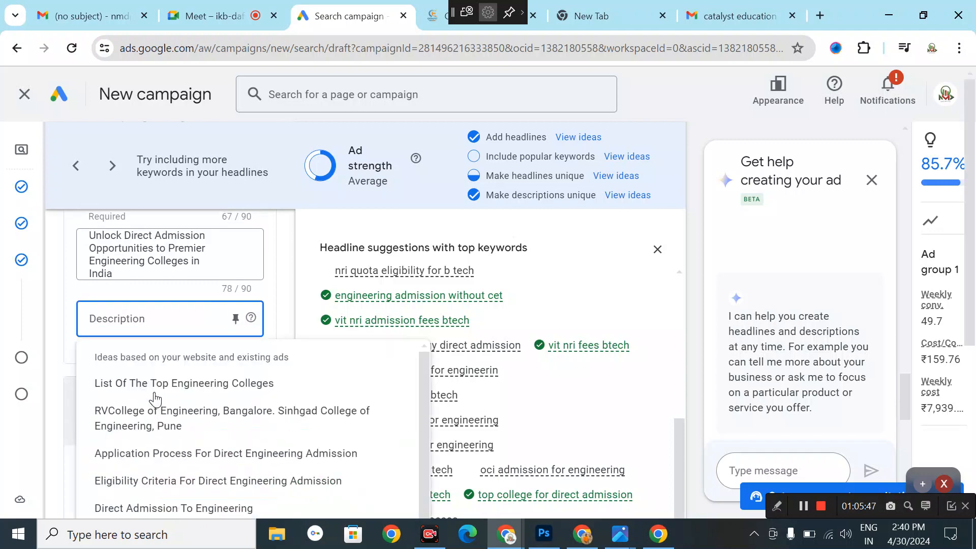
Fill the fourth description with 'Application Process For Direct Engineering Admission' and append '. Catalyst Education Consultancy'.
{"action": "left_click", "coordinate": [147, 461]}
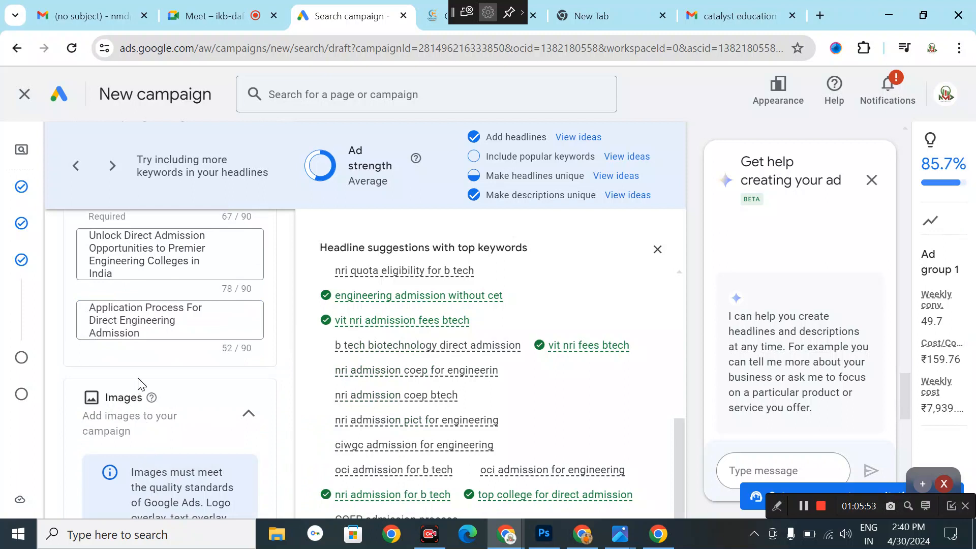
{"action": "scroll", "coordinate": [138, 385], "scroll_direction": "down", "scroll_amount": 2}
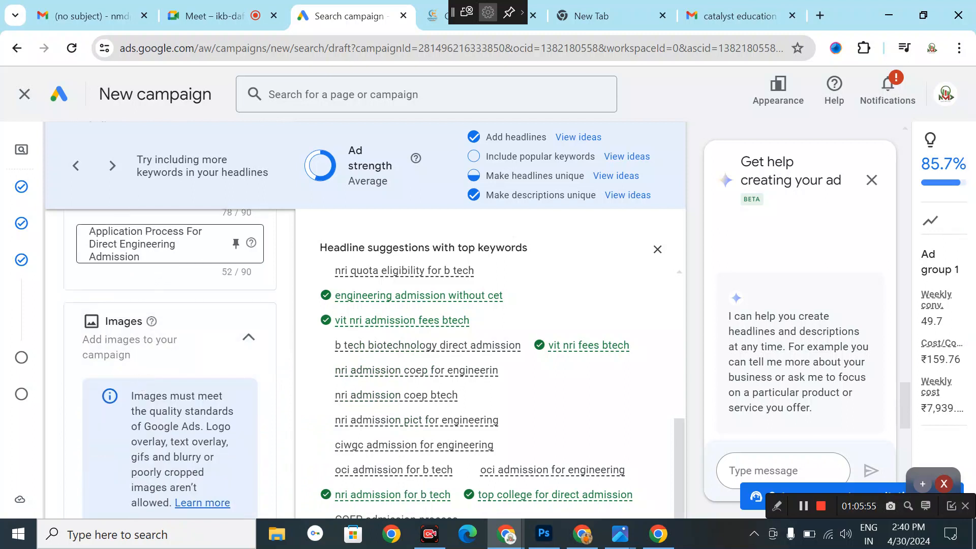
{"action": "left_click", "coordinate": [142, 256]}
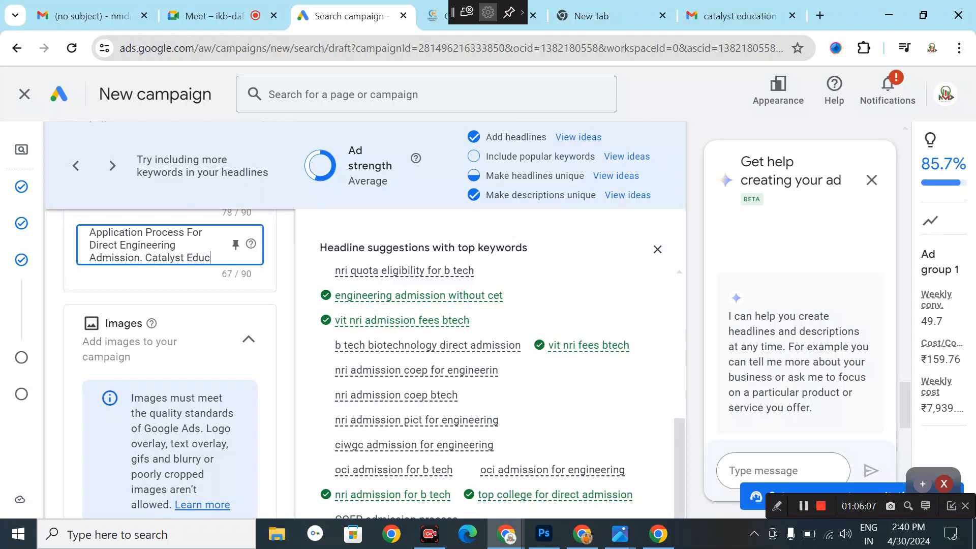
{"action": "type", "text": "ion C"}
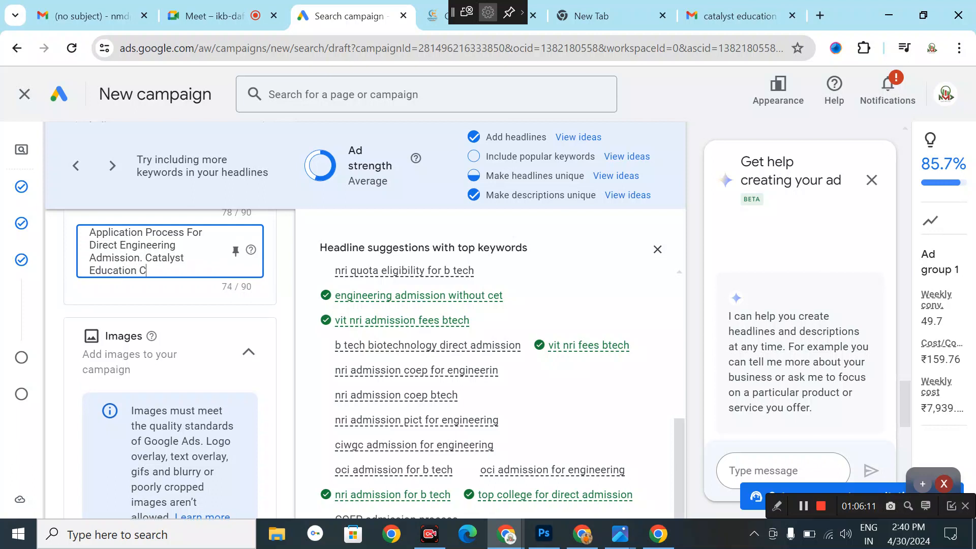
{"action": "type", "text": "onsultancy"}
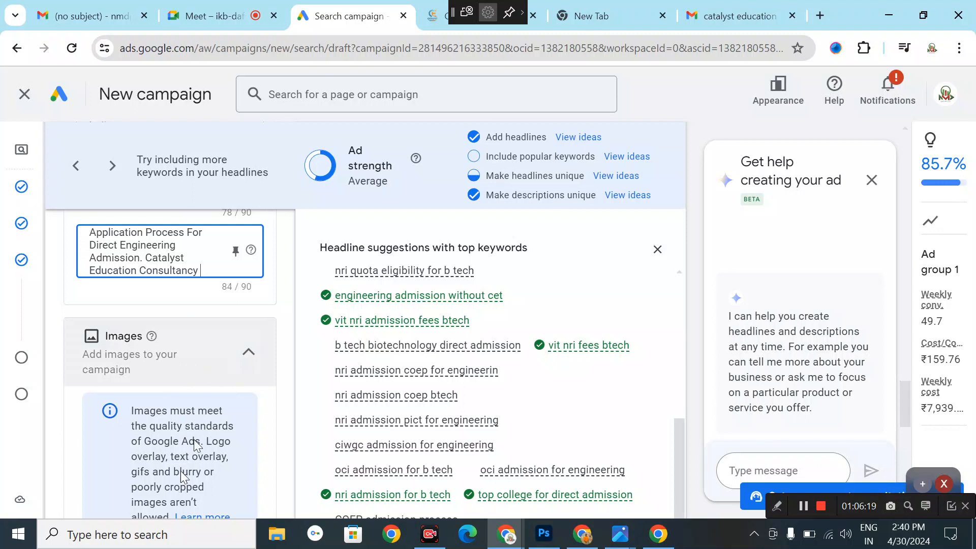
{"action": "scroll", "coordinate": [193, 473], "scroll_direction": "down", "scroll_amount": 1}
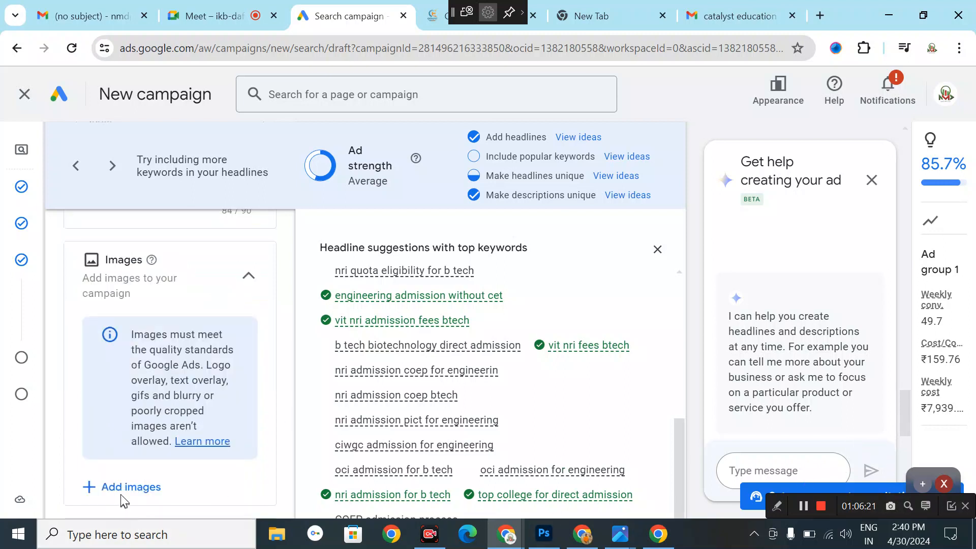
{"action": "scroll", "coordinate": [124, 492], "scroll_direction": "down", "scroll_amount": 3}
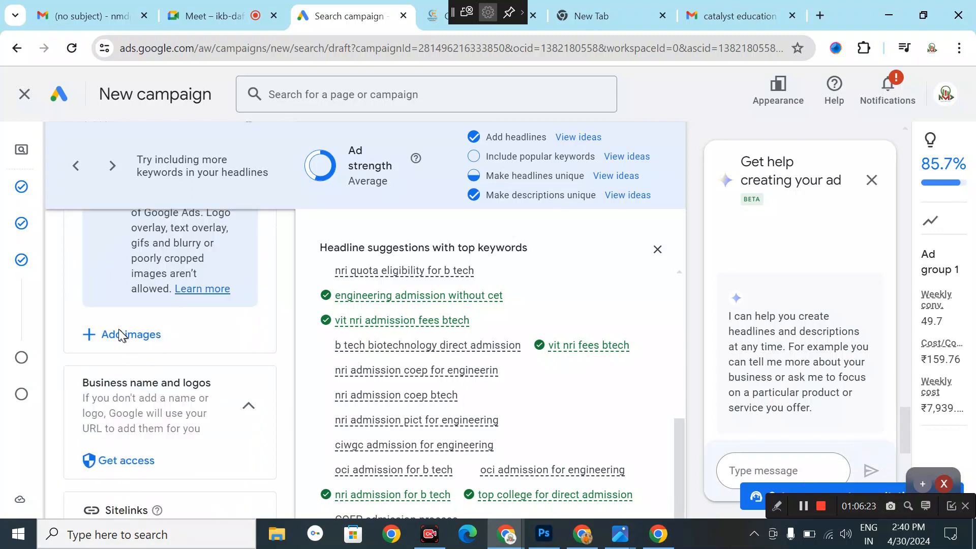
{"action": "scroll", "coordinate": [105, 339], "scroll_direction": "down", "scroll_amount": 3}
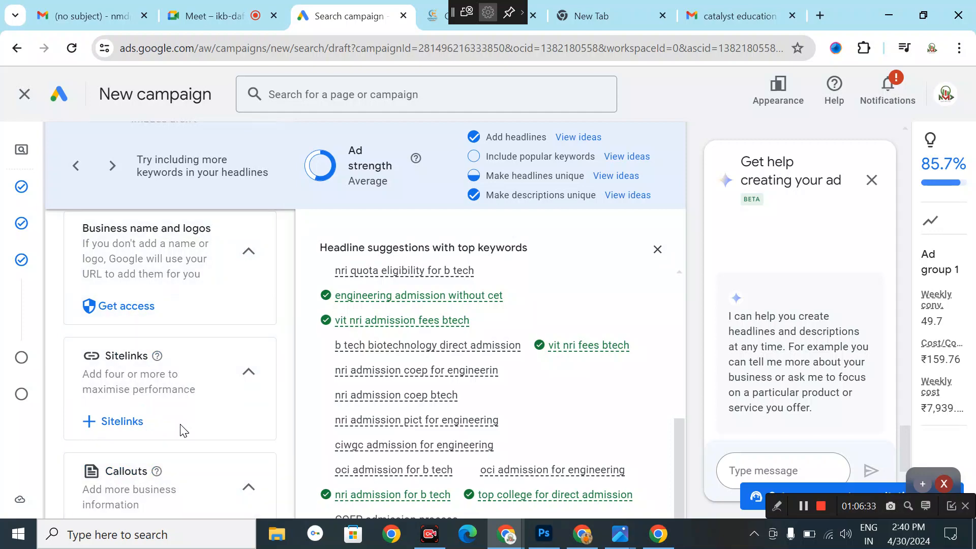
{"action": "scroll", "coordinate": [180, 425], "scroll_direction": "down", "scroll_amount": 3}
{"action": "scroll", "coordinate": [180, 423], "scroll_direction": "up", "scroll_amount": 7}
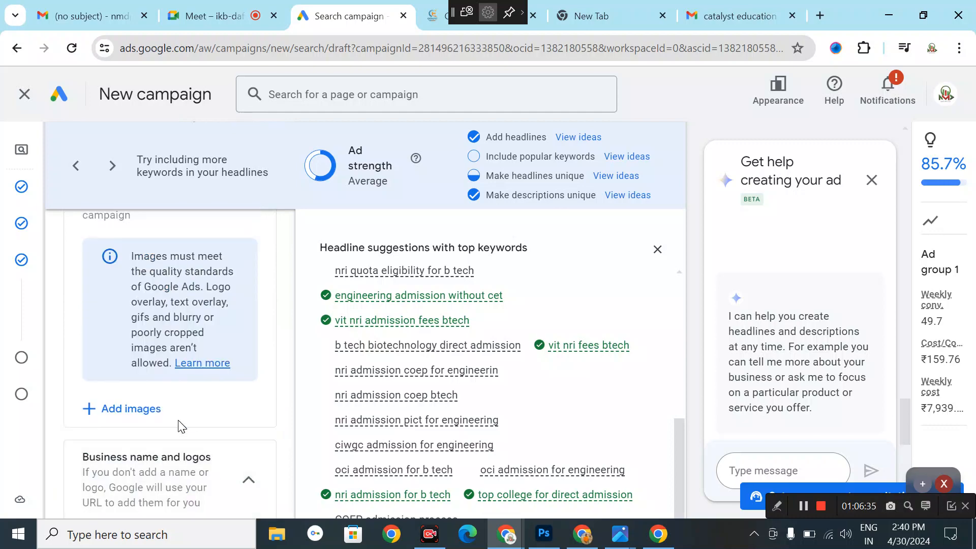
Add the third library image and save, so two images are attached to the ad.
{"action": "left_click", "coordinate": [120, 410]}
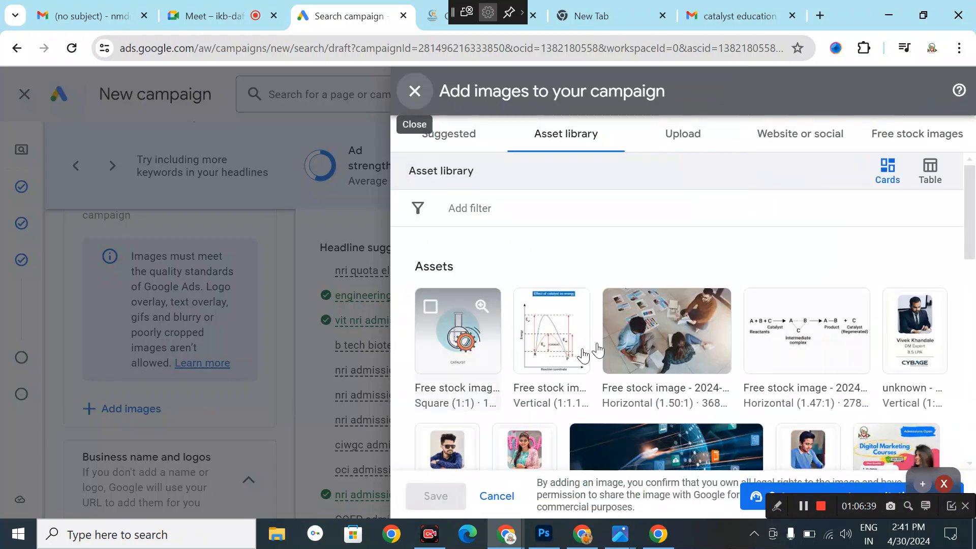
{"action": "left_click", "coordinate": [626, 330]}
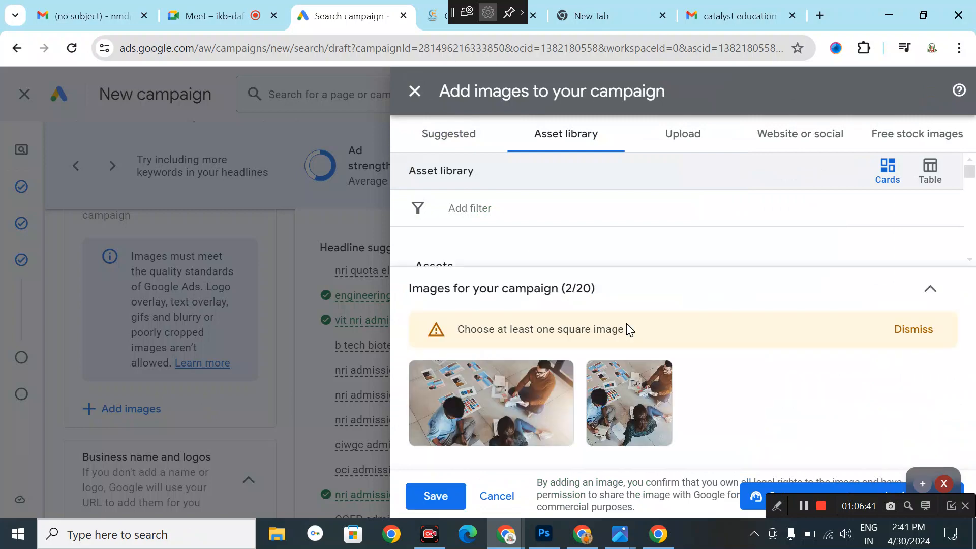
{"action": "left_click", "coordinate": [433, 499]}
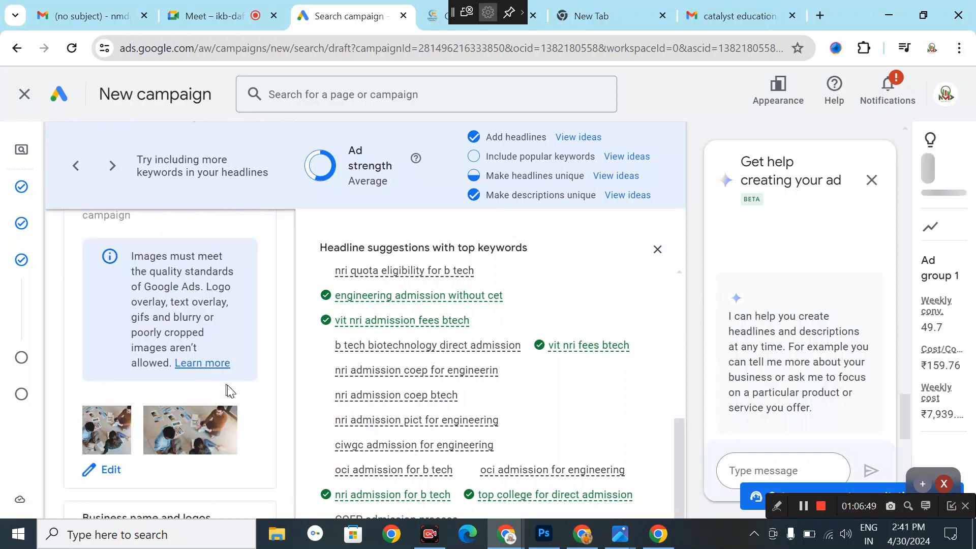
{"action": "scroll", "coordinate": [226, 391], "scroll_direction": "down", "scroll_amount": 3}
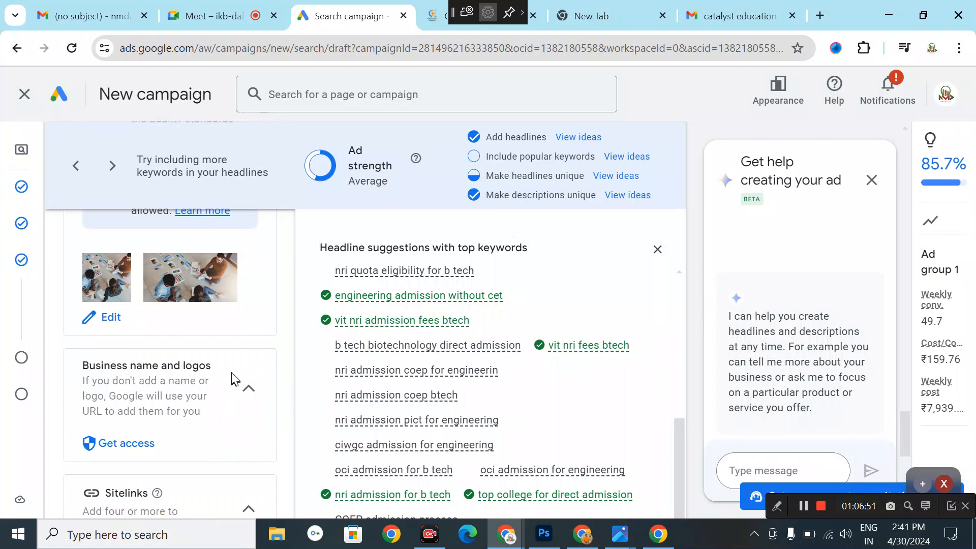
{"action": "scroll", "coordinate": [131, 505], "scroll_direction": "down", "scroll_amount": 3}
{"action": "scroll", "coordinate": [130, 504], "scroll_direction": "down", "scroll_amount": 4}
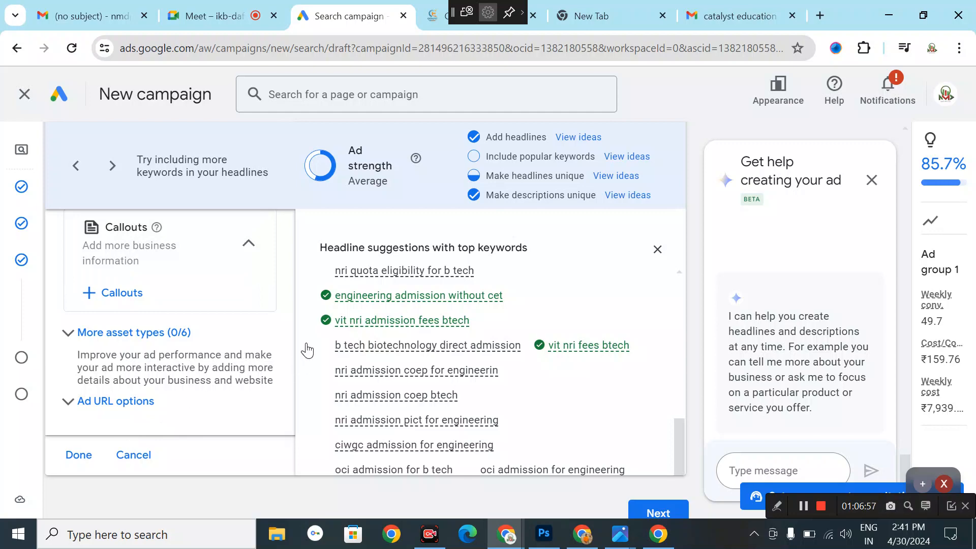
{"action": "scroll", "coordinate": [255, 372], "scroll_direction": "up", "scroll_amount": 1}
{"action": "scroll", "coordinate": [135, 259], "scroll_direction": "up", "scroll_amount": 2}
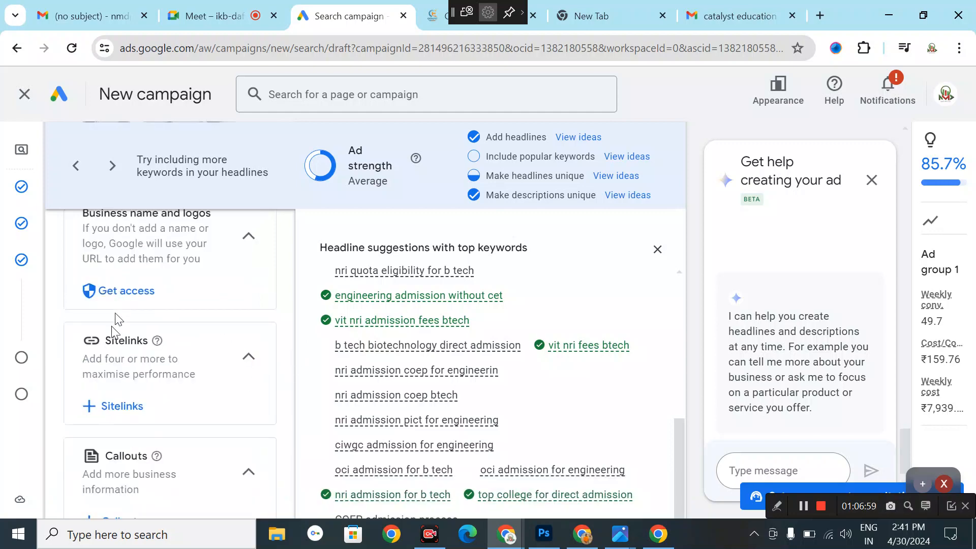
{"action": "left_click", "coordinate": [111, 407]}
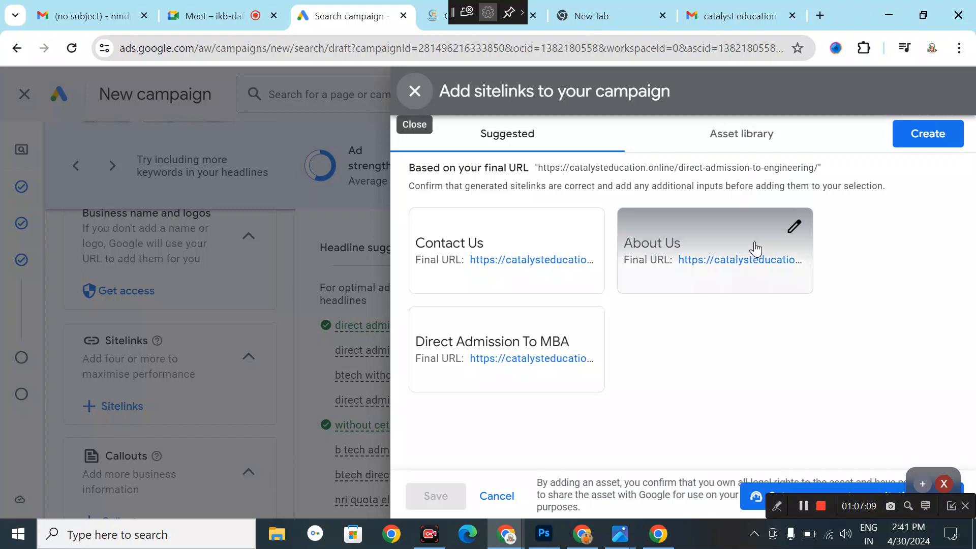
{"action": "left_click", "coordinate": [700, 262]}
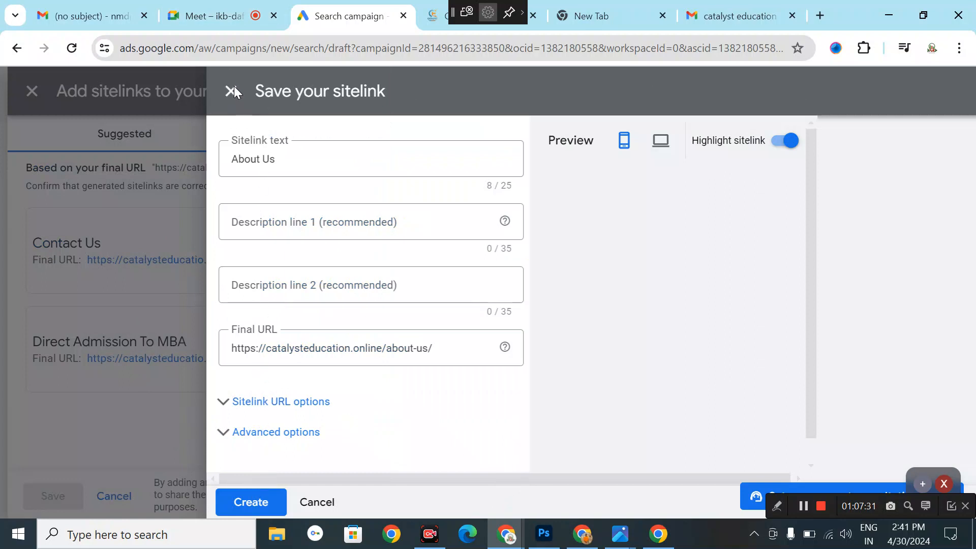
{"action": "scroll", "coordinate": [371, 260], "scroll_direction": "down", "scroll_amount": 1}
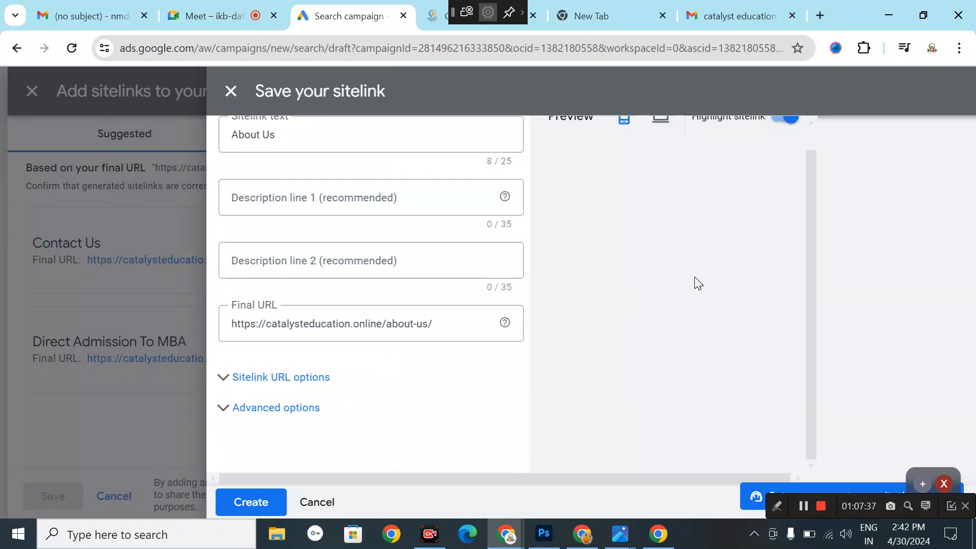
{"action": "key", "text": "Escape"}
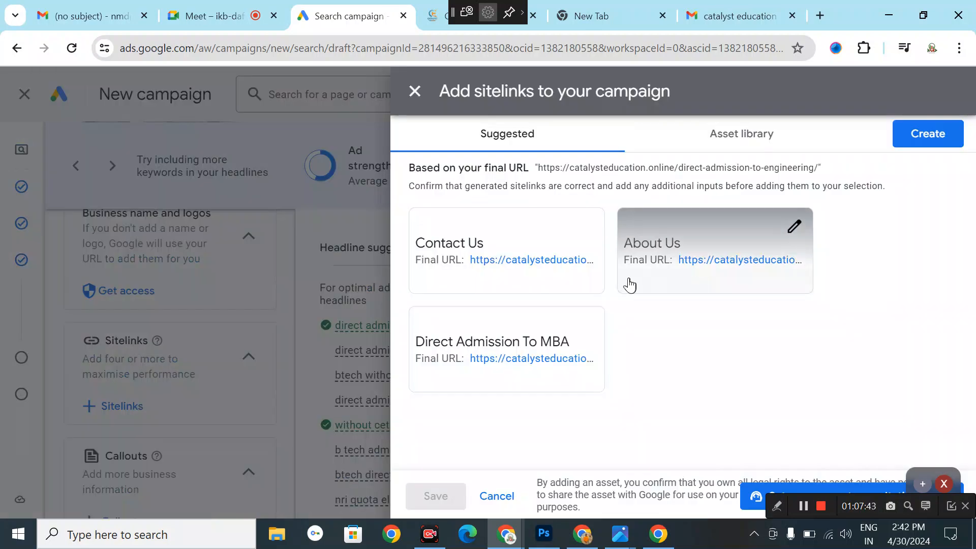
{"action": "left_click", "coordinate": [415, 92]}
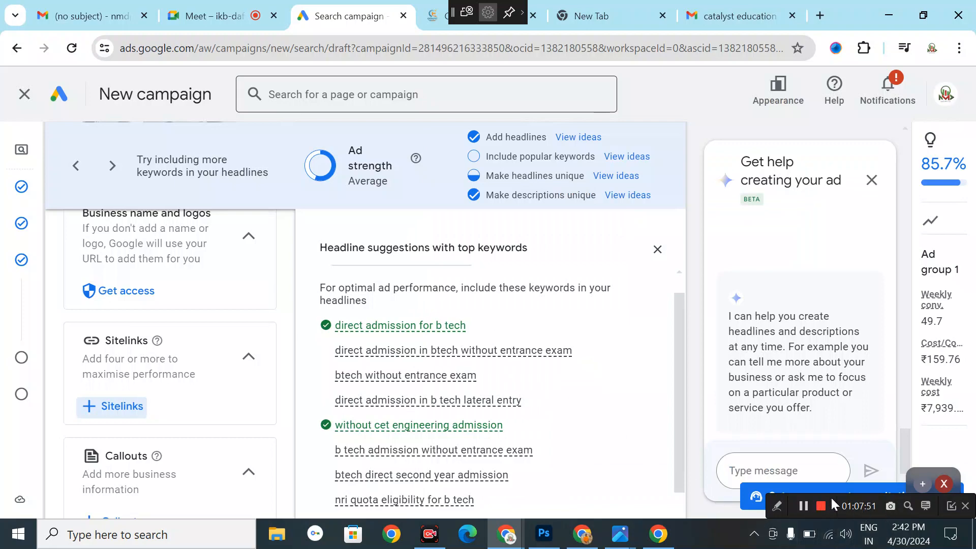
{"action": "left_click_drag", "start_coordinate": [831, 496], "coordinate": [639, 508]}
{"action": "scroll", "coordinate": [639, 507], "scroll_direction": "down", "scroll_amount": 8}
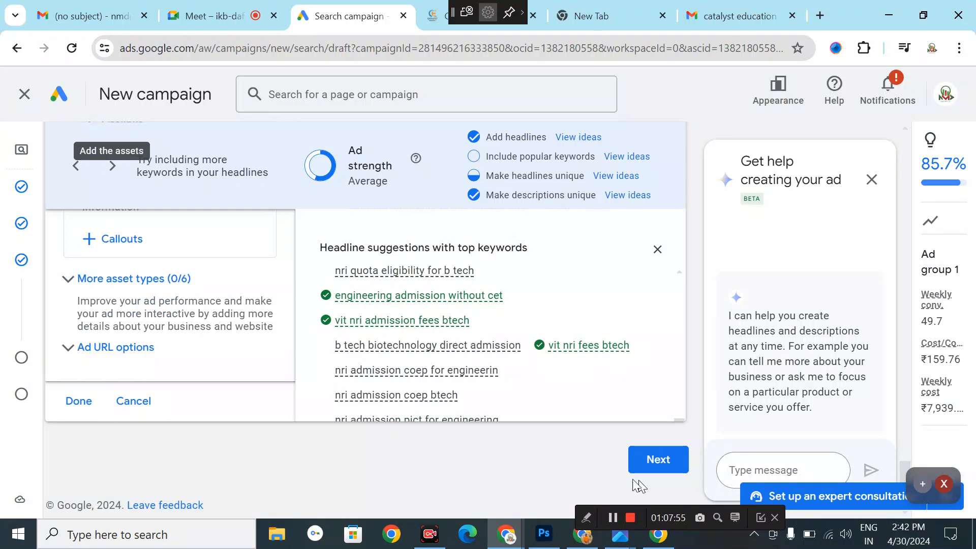
Finish the ad and advance past the Budget page to the campaign review.
{"action": "left_click", "coordinate": [71, 402]}
{"action": "scroll", "coordinate": [445, 257], "scroll_direction": "down", "scroll_amount": 10}
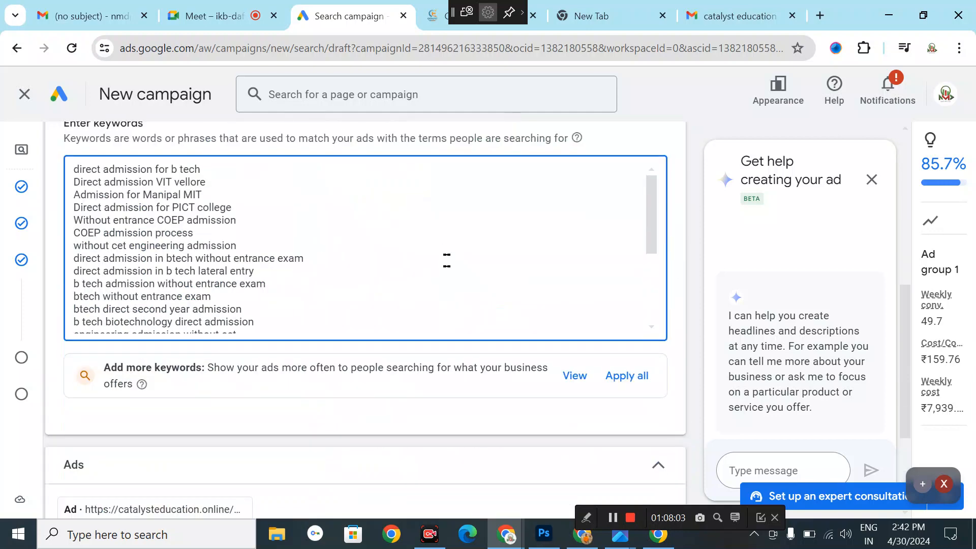
{"action": "scroll", "coordinate": [432, 422], "scroll_direction": "down", "scroll_amount": 1}
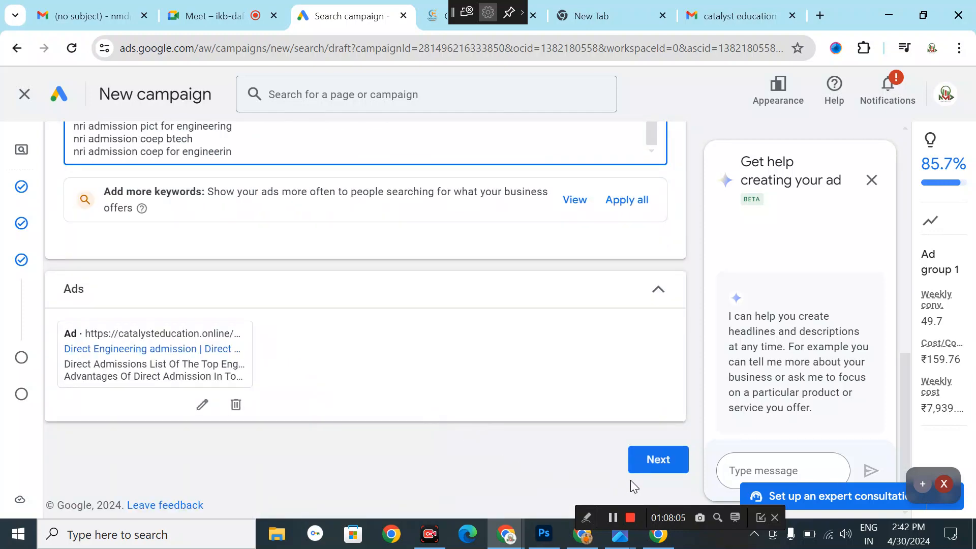
{"action": "left_click", "coordinate": [646, 465]}
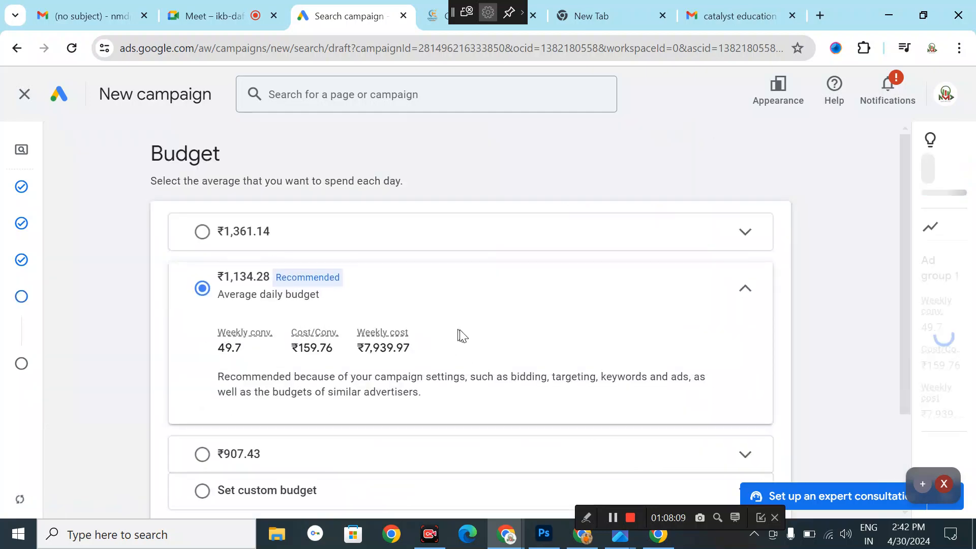
{"action": "scroll", "coordinate": [460, 336], "scroll_direction": "down", "scroll_amount": 3}
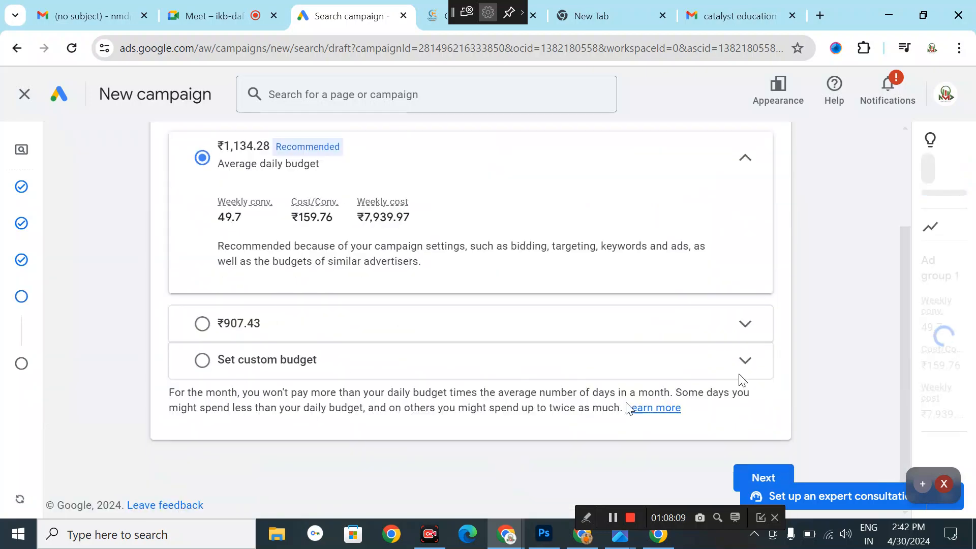
{"action": "left_click", "coordinate": [764, 477]}
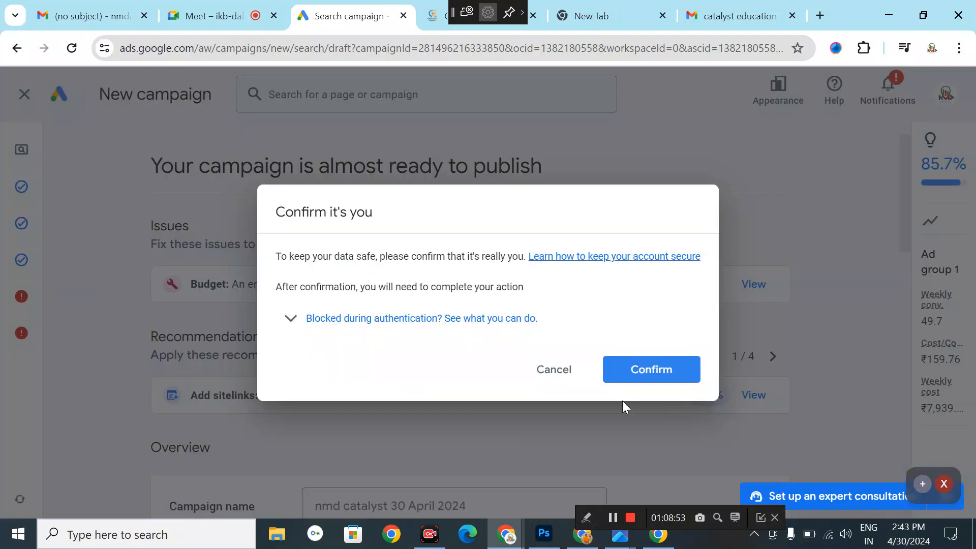
Dismiss the identity prompt and locate the ₹1,134.28/day budget error on the review page.
{"action": "left_click", "coordinate": [548, 381]}
{"action": "scroll", "coordinate": [370, 374], "scroll_direction": "down", "scroll_amount": 12}
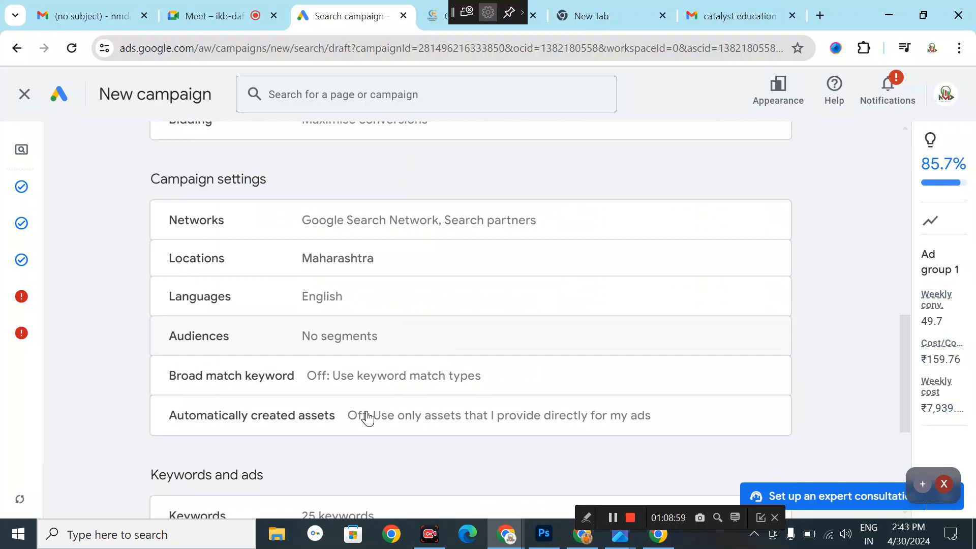
{"action": "scroll", "coordinate": [367, 417], "scroll_direction": "down", "scroll_amount": 4}
{"action": "scroll", "coordinate": [367, 419], "scroll_direction": "up", "scroll_amount": 3}
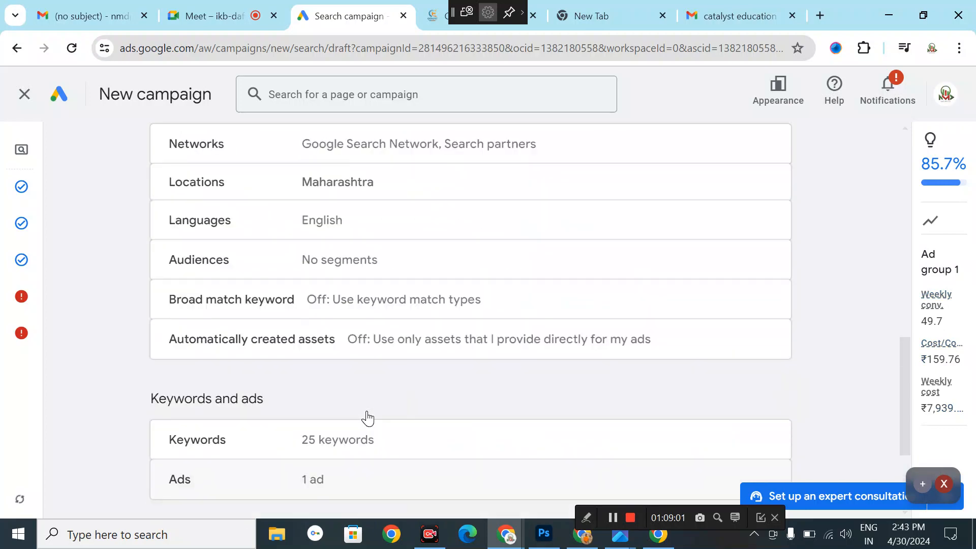
{"action": "scroll", "coordinate": [367, 427], "scroll_direction": "down", "scroll_amount": 3}
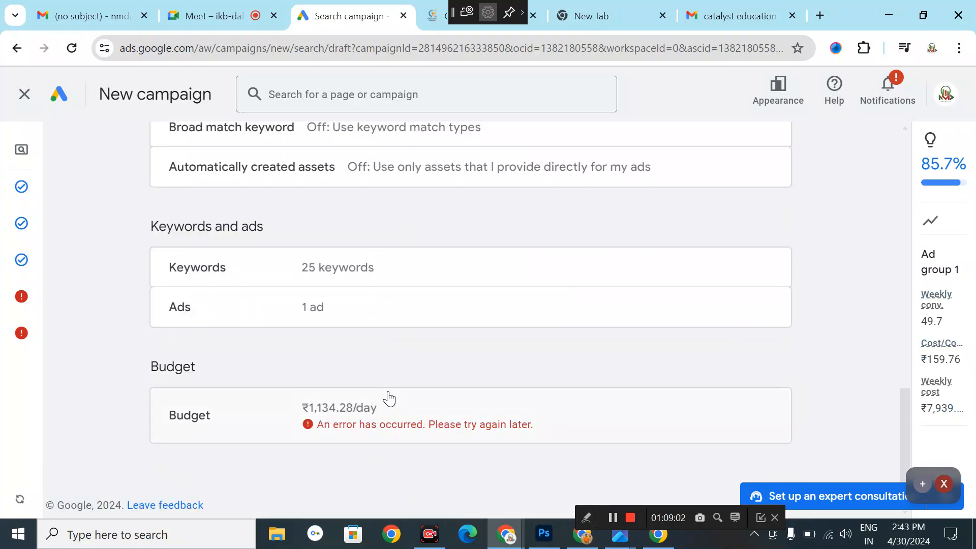
Change the campaign budget to a custom daily amount of ₹2000.
{"action": "left_click", "coordinate": [378, 428]}
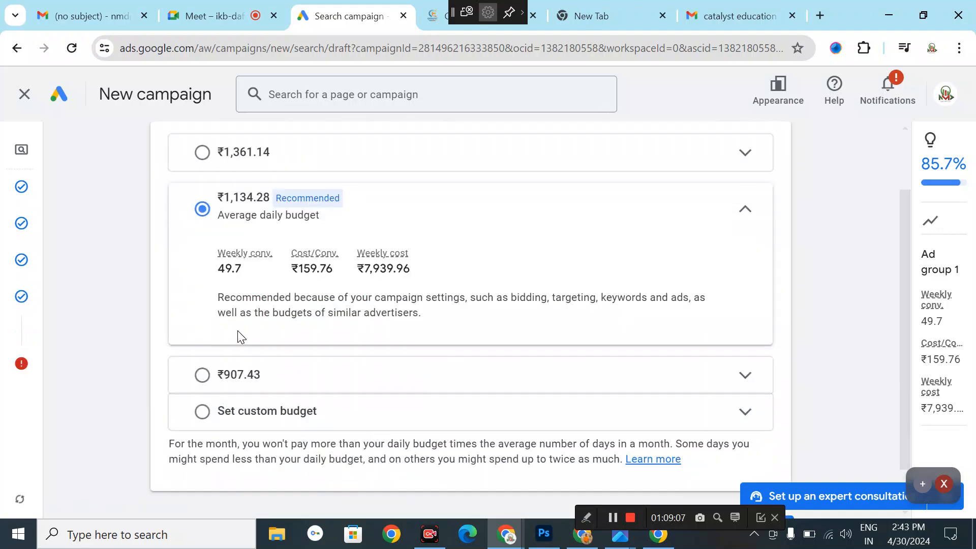
{"action": "left_click", "coordinate": [206, 412]}
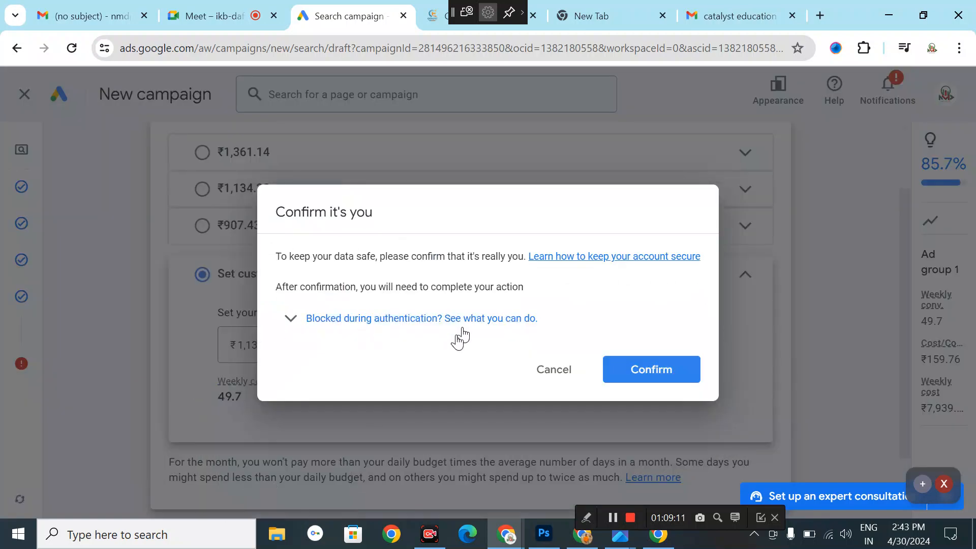
{"action": "left_click", "coordinate": [575, 379]}
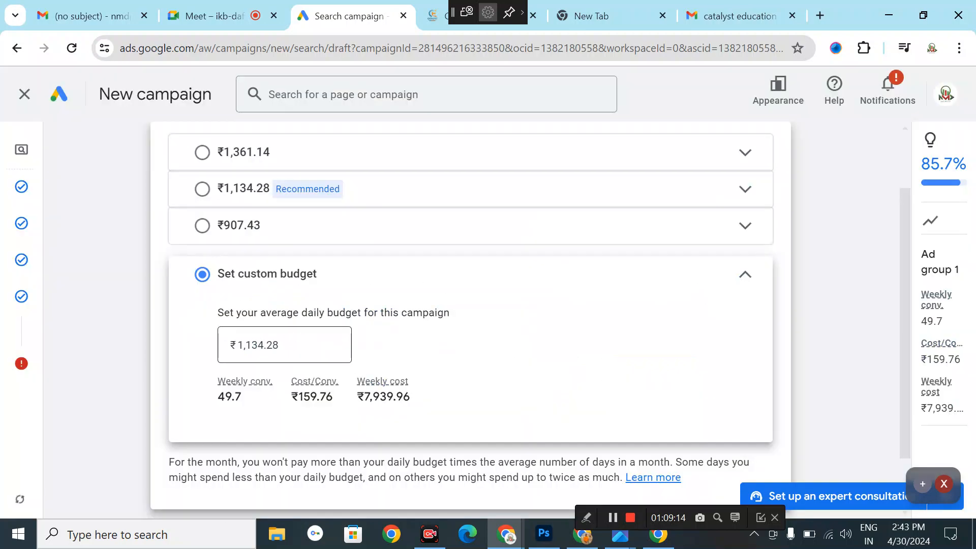
{"action": "double_click", "coordinate": [299, 348]}
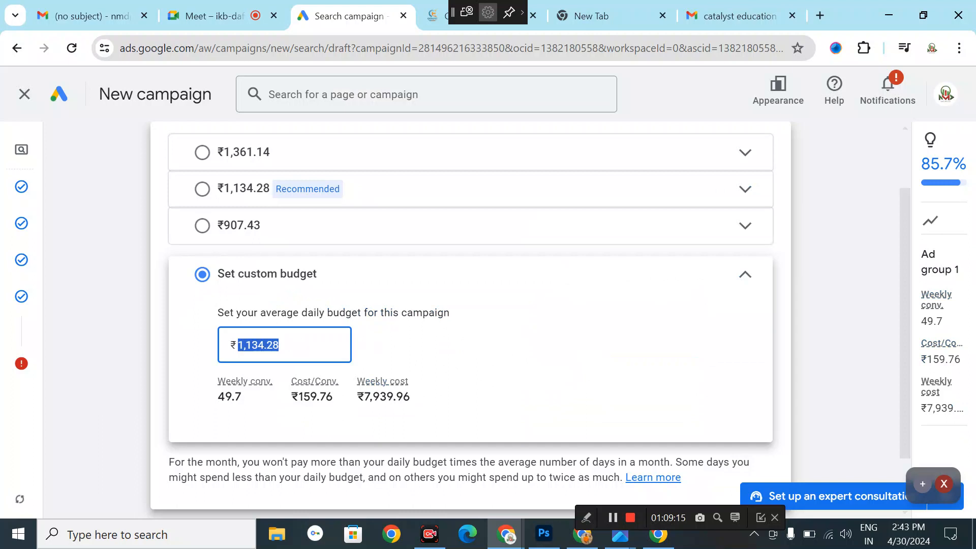
{"action": "type", "text": "200"}
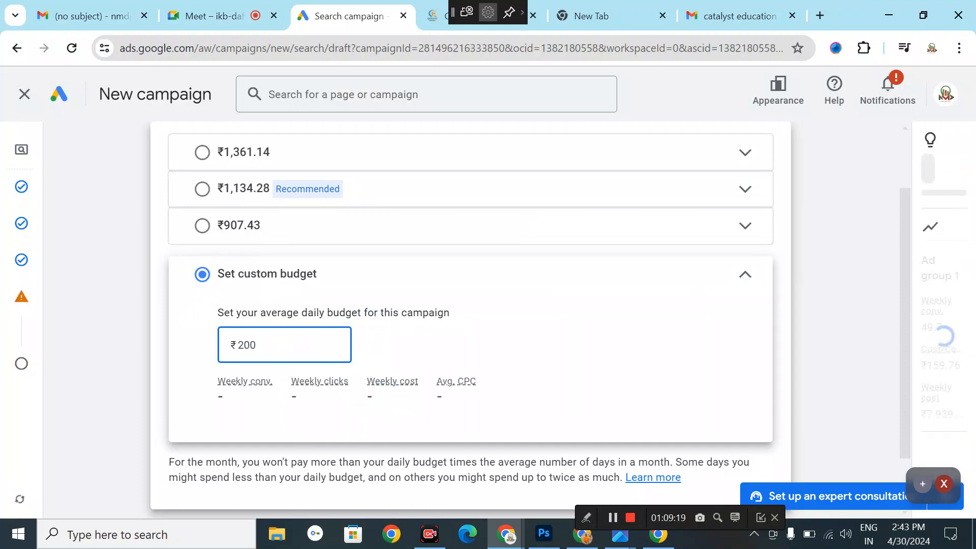
{"action": "type", "text": "0"}
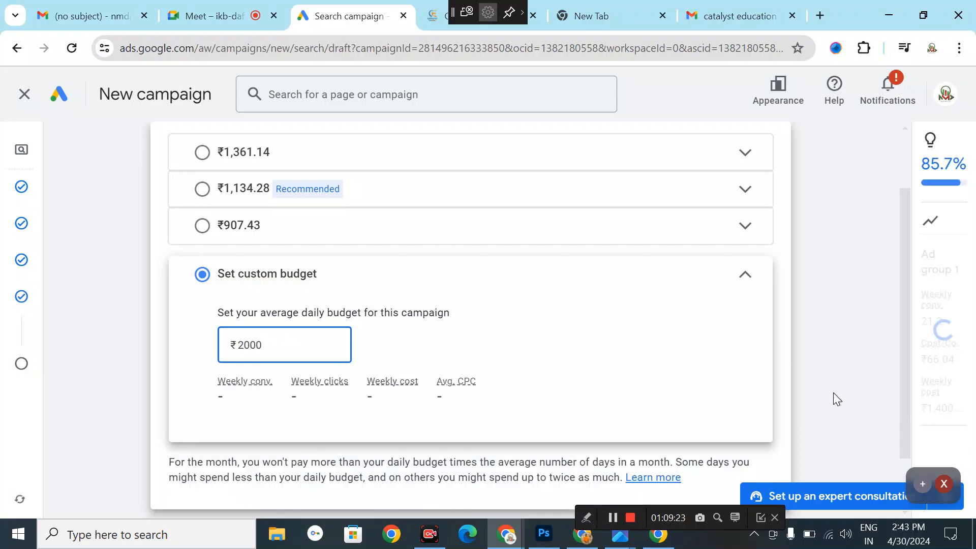
Continue to the review page and confirm identity so the campaign can publish.
{"action": "scroll", "coordinate": [833, 399], "scroll_direction": "down", "scroll_amount": 2}
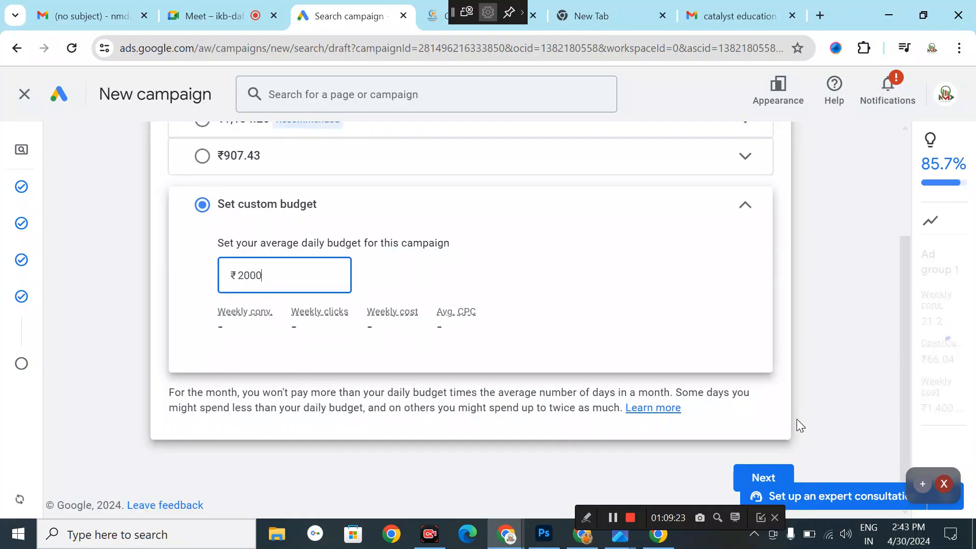
{"action": "left_click", "coordinate": [762, 479]}
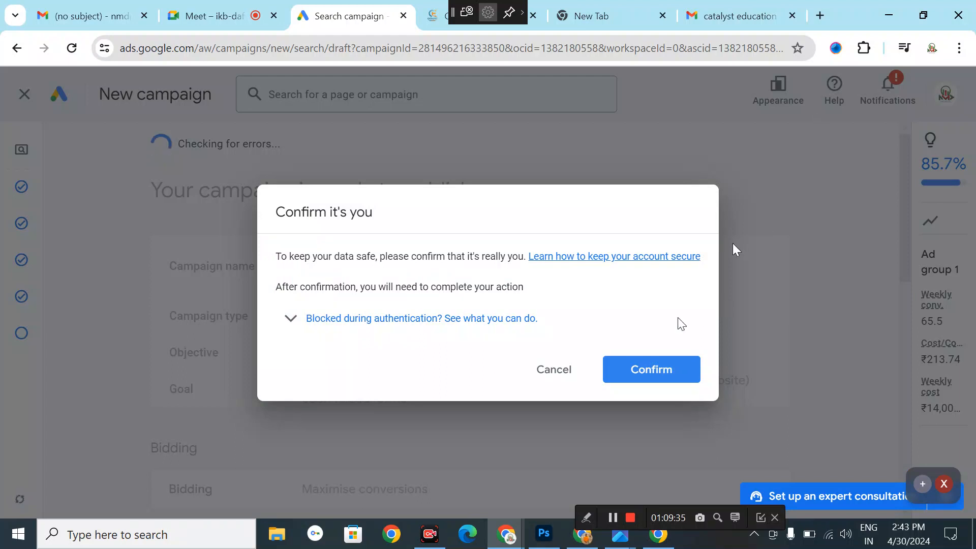
{"action": "left_click", "coordinate": [653, 375]}
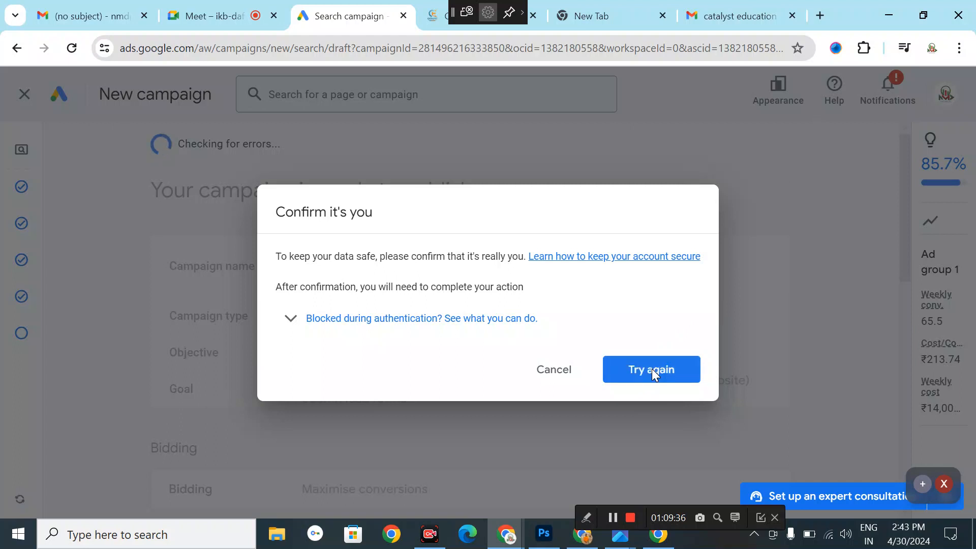
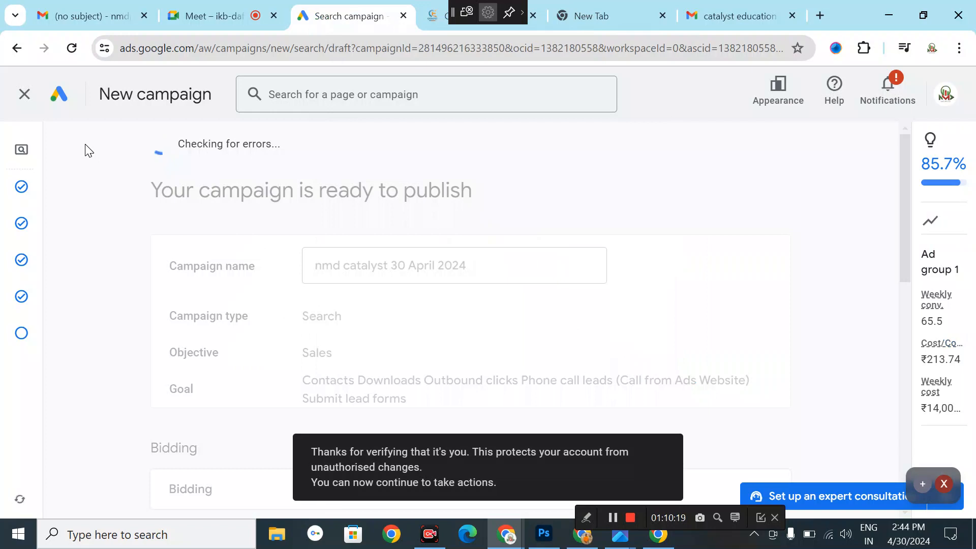
Choose to fix the draft's errors instead of leaving, then return to its Bidding step on Conversions.
{"action": "left_click", "coordinate": [60, 100]}
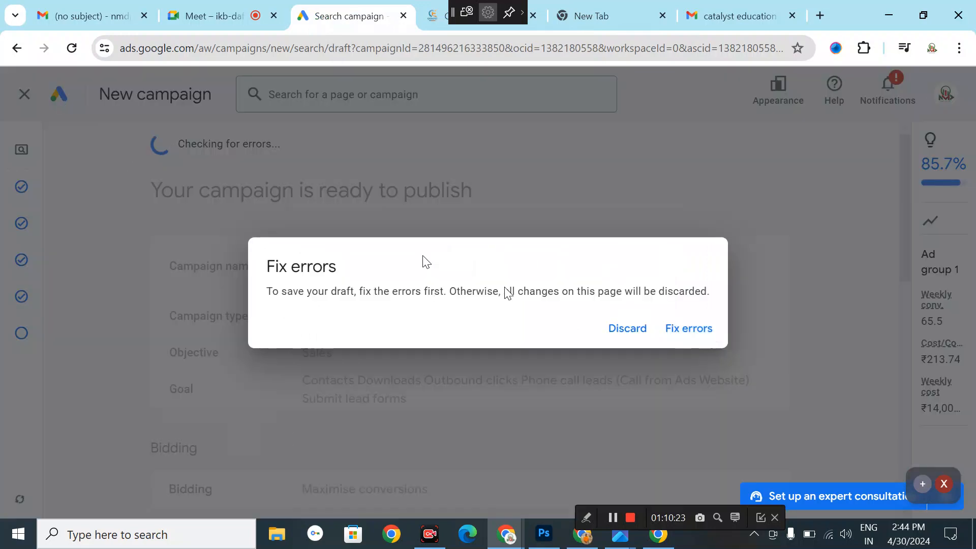
{"action": "left_click", "coordinate": [683, 326]}
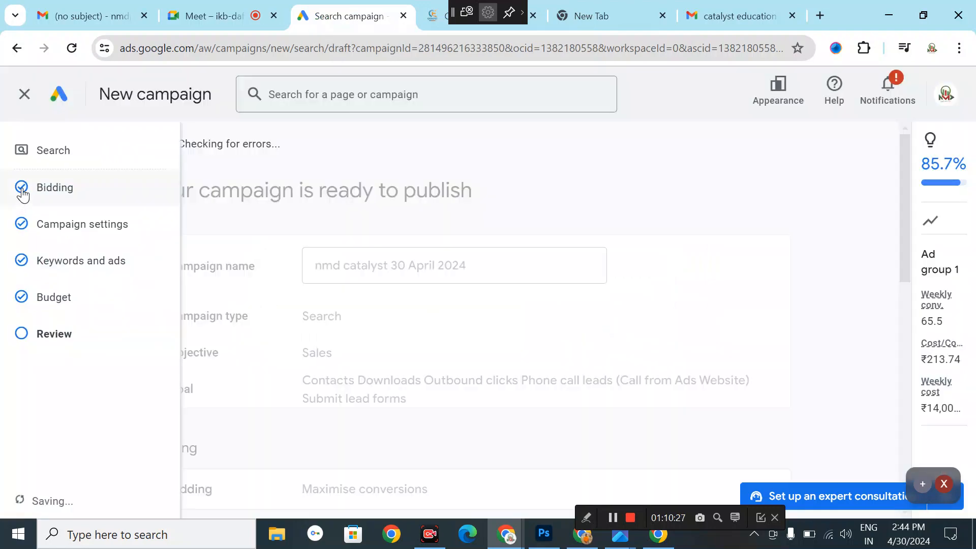
{"action": "left_click", "coordinate": [22, 194]}
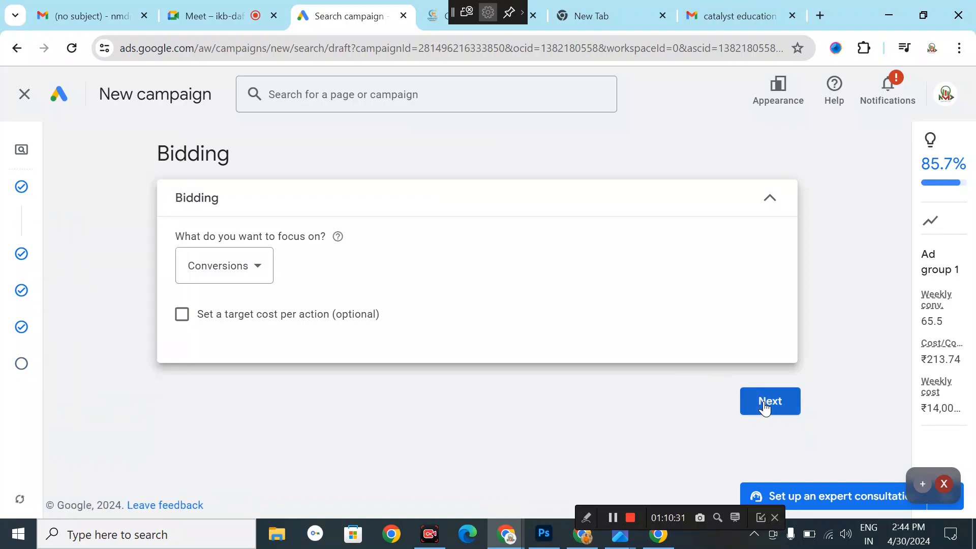
Advance past Bidding and review the campaign settings step.
{"action": "left_click", "coordinate": [764, 405]}
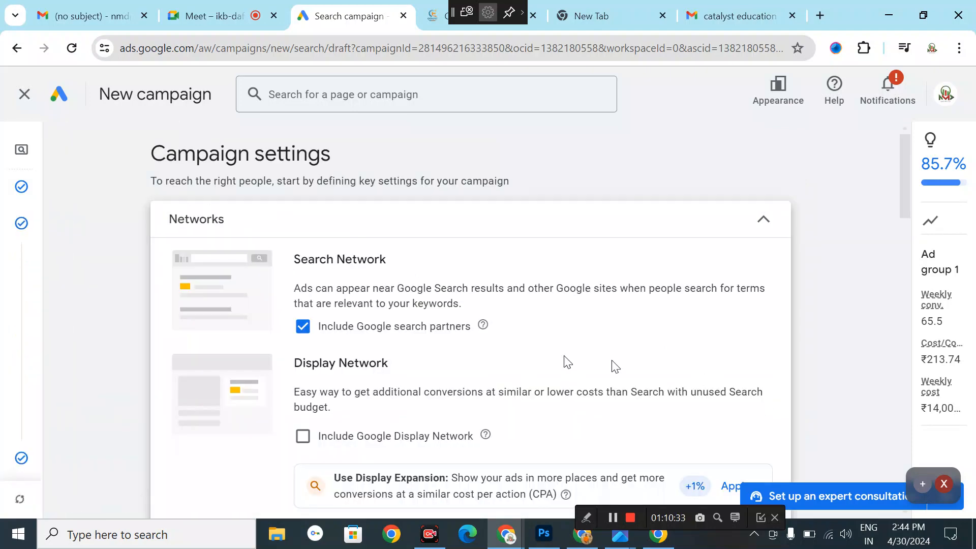
{"action": "scroll", "coordinate": [556, 376], "scroll_direction": "down", "scroll_amount": 10}
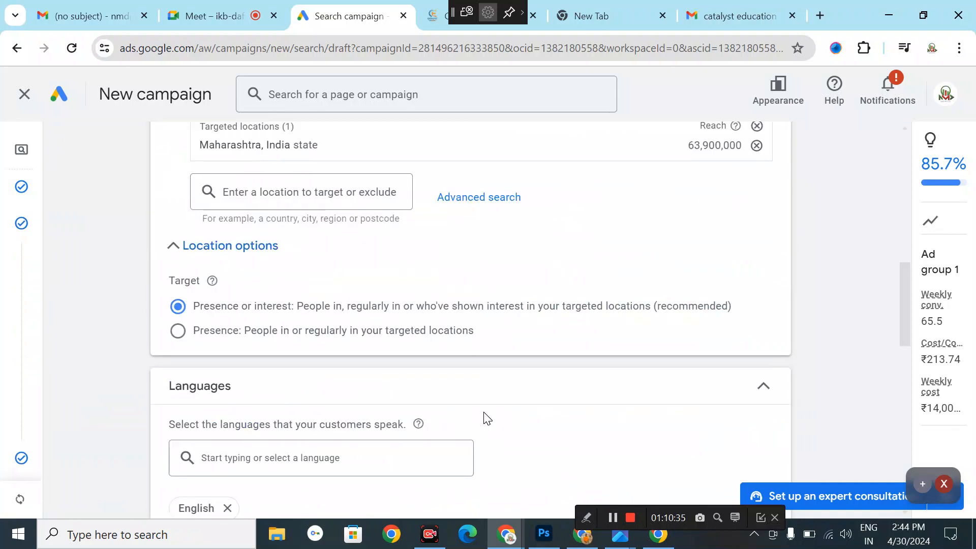
{"action": "scroll", "coordinate": [487, 417], "scroll_direction": "down", "scroll_amount": 15}
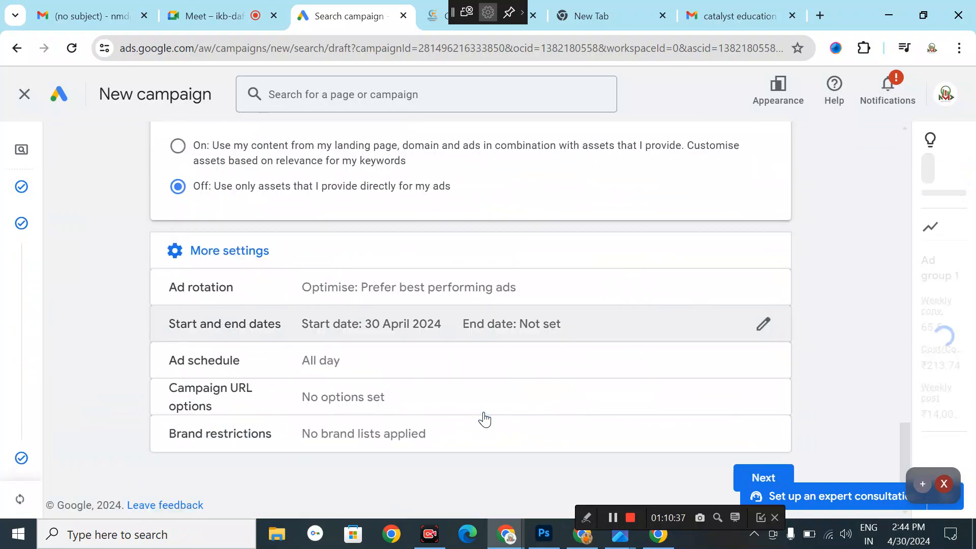
On keywords and ads, finish Ad group 1's Direct Engineering admission ad as a saved preview.
{"action": "left_click", "coordinate": [757, 478]}
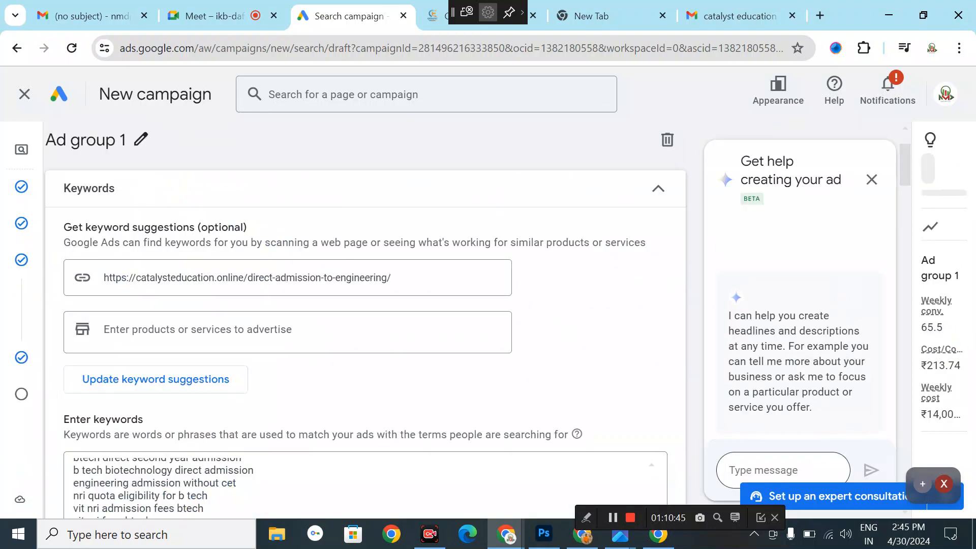
{"action": "scroll", "coordinate": [668, 403], "scroll_direction": "down", "scroll_amount": 3}
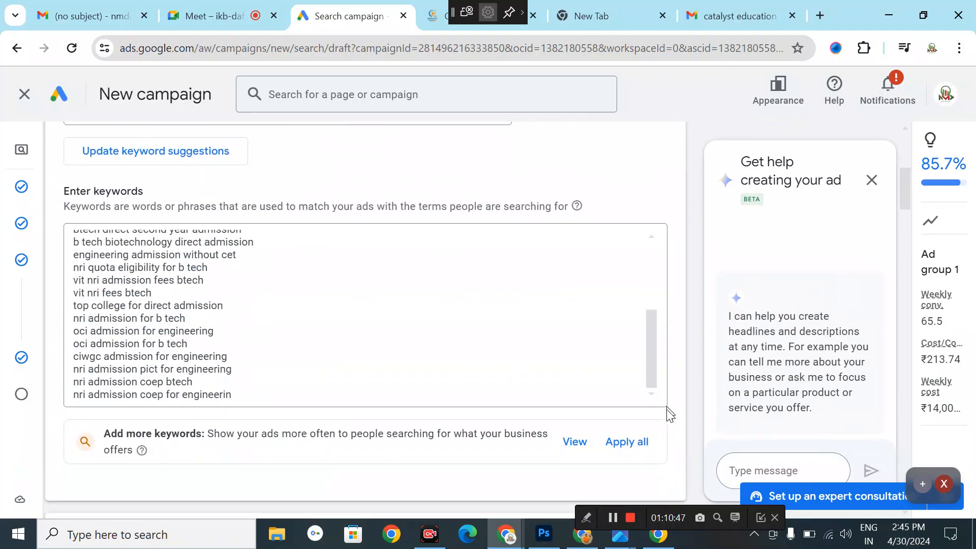
{"action": "scroll", "coordinate": [661, 437], "scroll_direction": "down", "scroll_amount": 2}
{"action": "scroll", "coordinate": [656, 429], "scroll_direction": "down", "scroll_amount": 2}
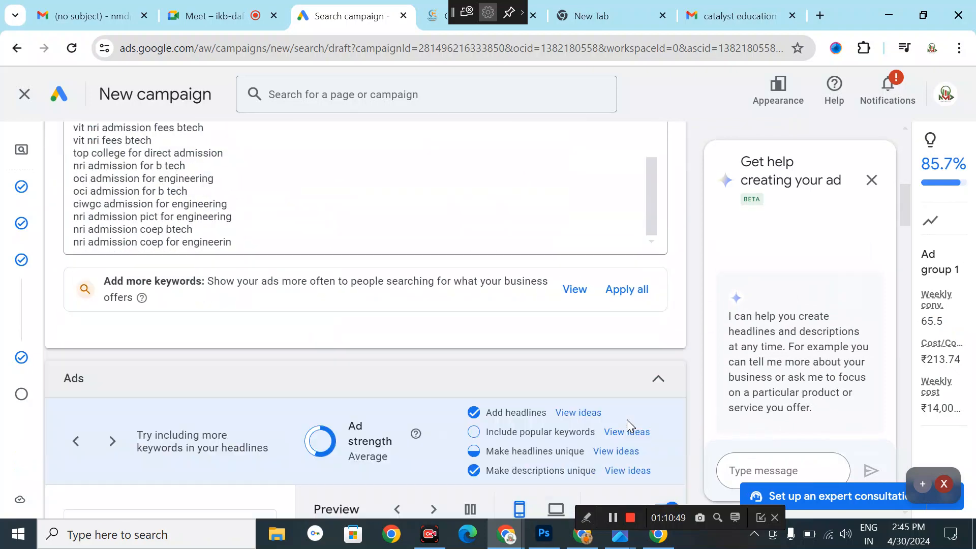
{"action": "scroll", "coordinate": [628, 427], "scroll_direction": "down", "scroll_amount": 5}
{"action": "scroll", "coordinate": [630, 431], "scroll_direction": "down", "scroll_amount": 4}
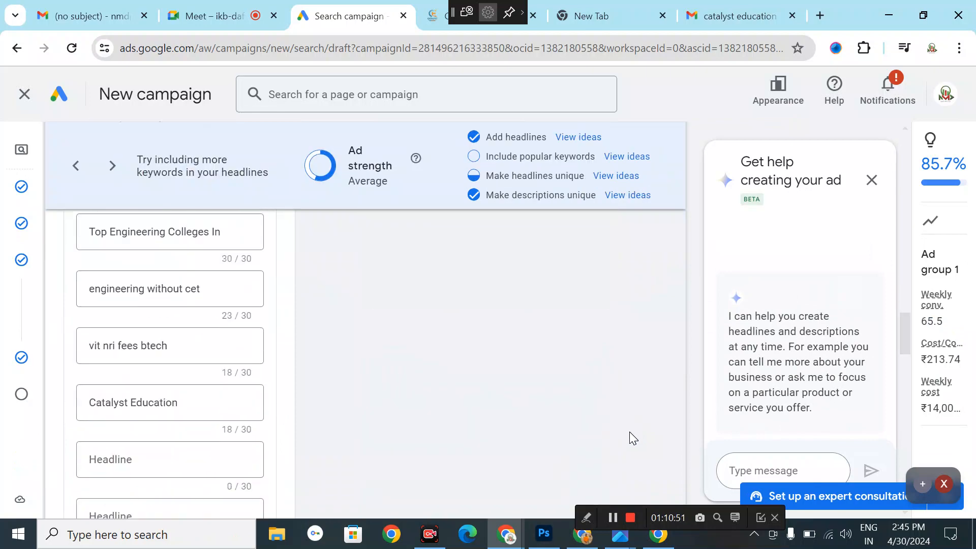
{"action": "scroll", "coordinate": [630, 432], "scroll_direction": "down", "scroll_amount": 2}
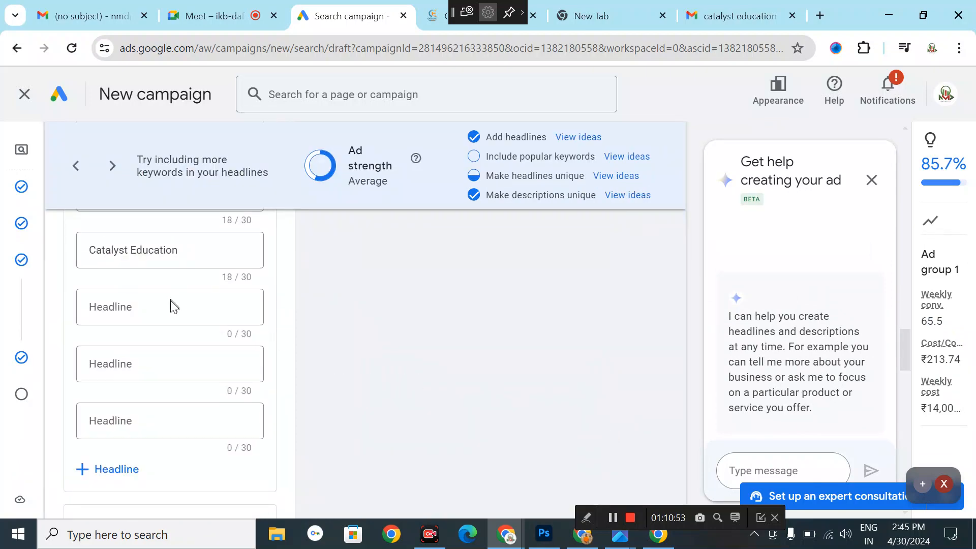
{"action": "scroll", "coordinate": [174, 331], "scroll_direction": "down", "scroll_amount": 9}
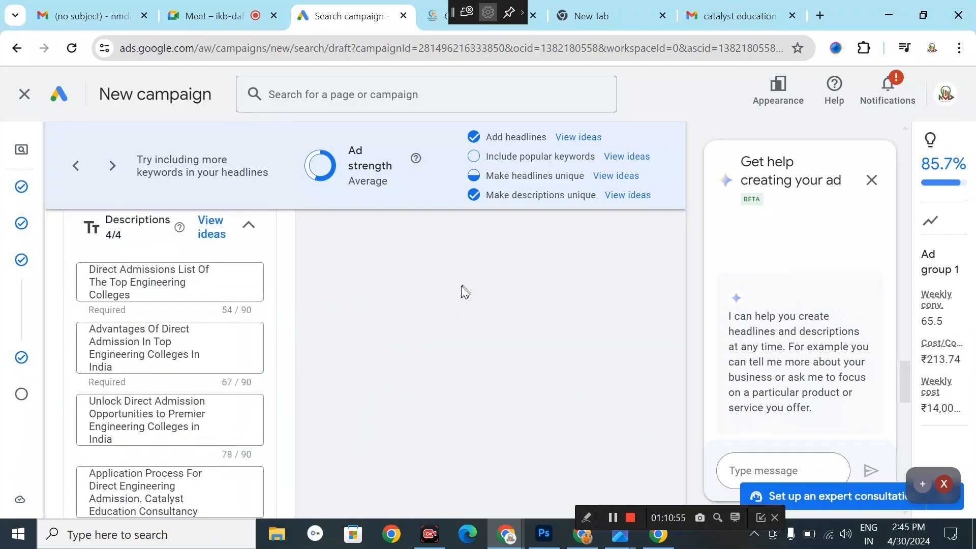
{"action": "scroll", "coordinate": [446, 345], "scroll_direction": "down", "scroll_amount": 15}
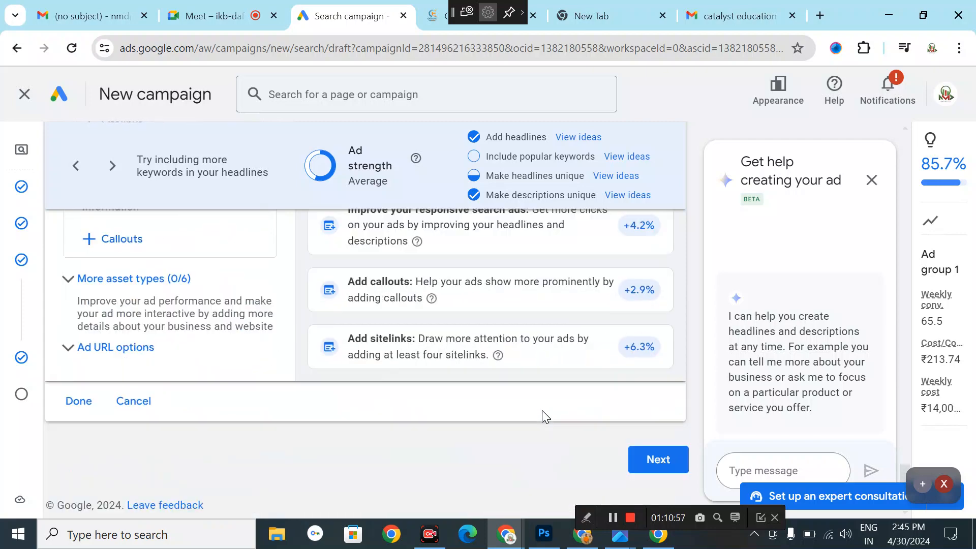
{"action": "left_click", "coordinate": [74, 407]}
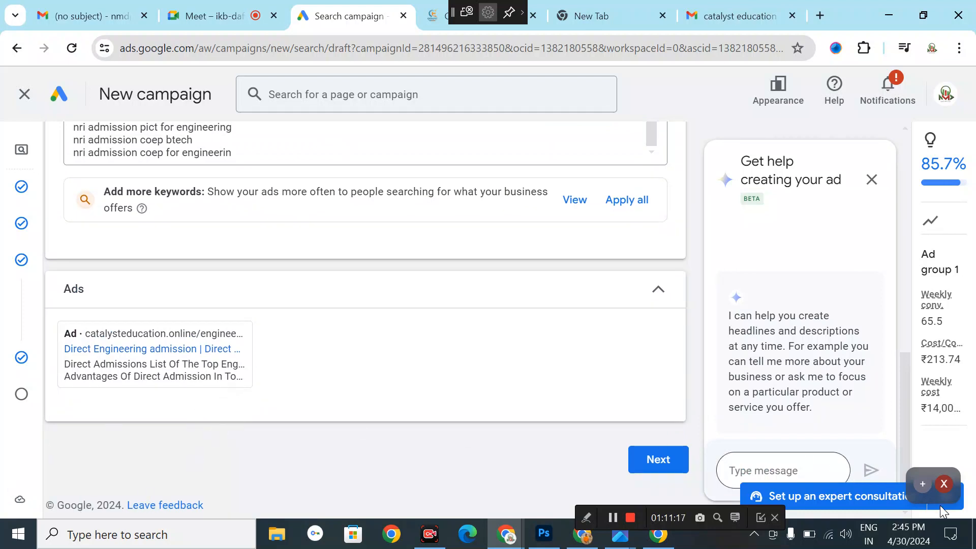
Keep the custom ₹2,000/day budget and publish the 'nmd catalyst 30 April 2024' campaign.
{"action": "left_click", "coordinate": [660, 468]}
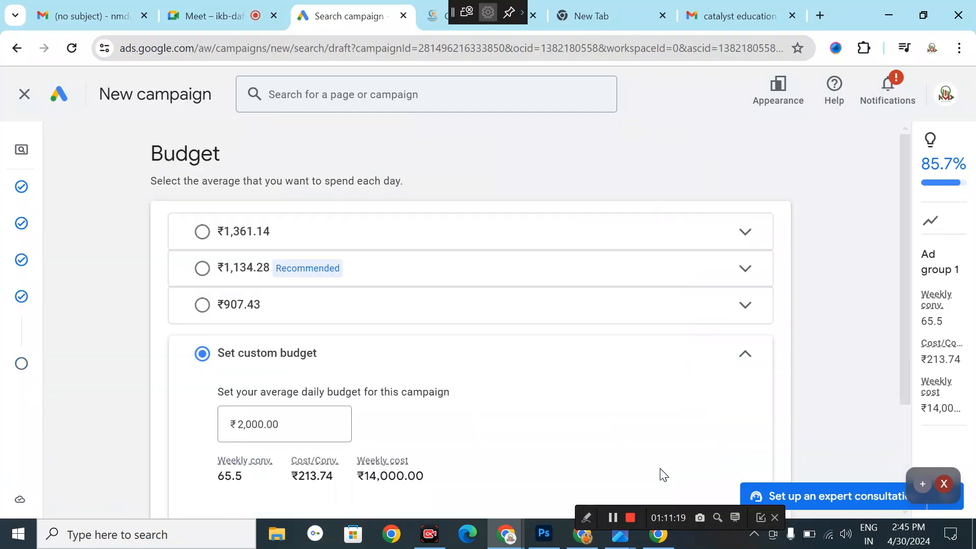
{"action": "scroll", "coordinate": [433, 407], "scroll_direction": "down", "scroll_amount": 3}
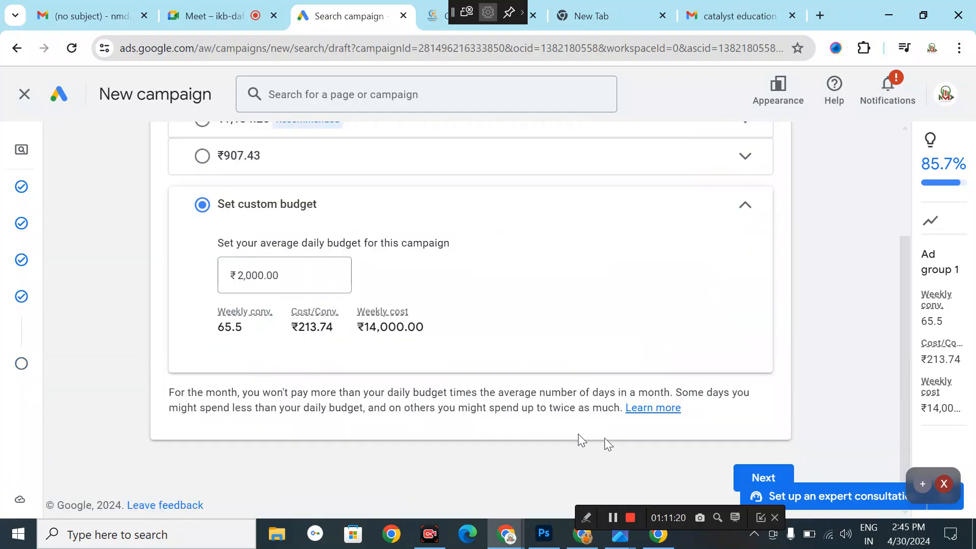
{"action": "left_click", "coordinate": [738, 477]}
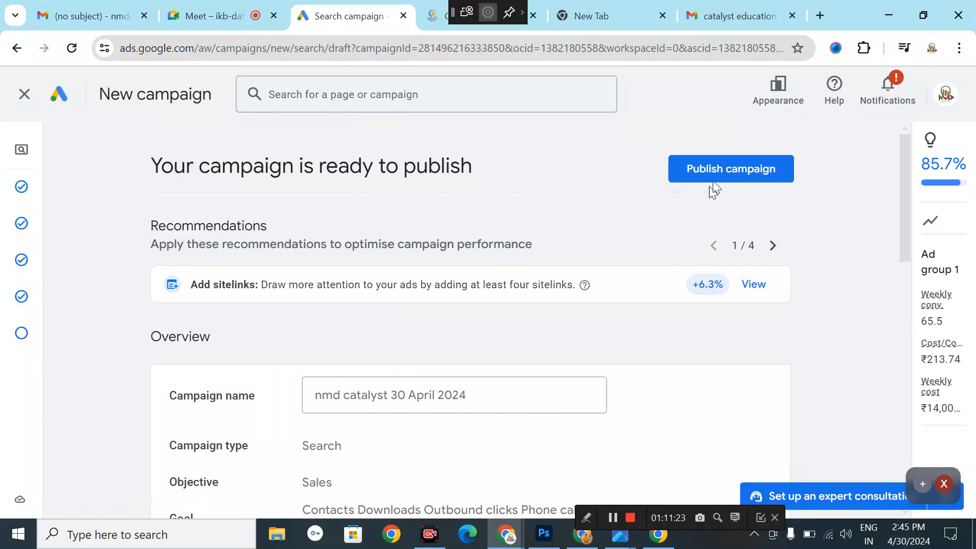
{"action": "left_click", "coordinate": [722, 171]}
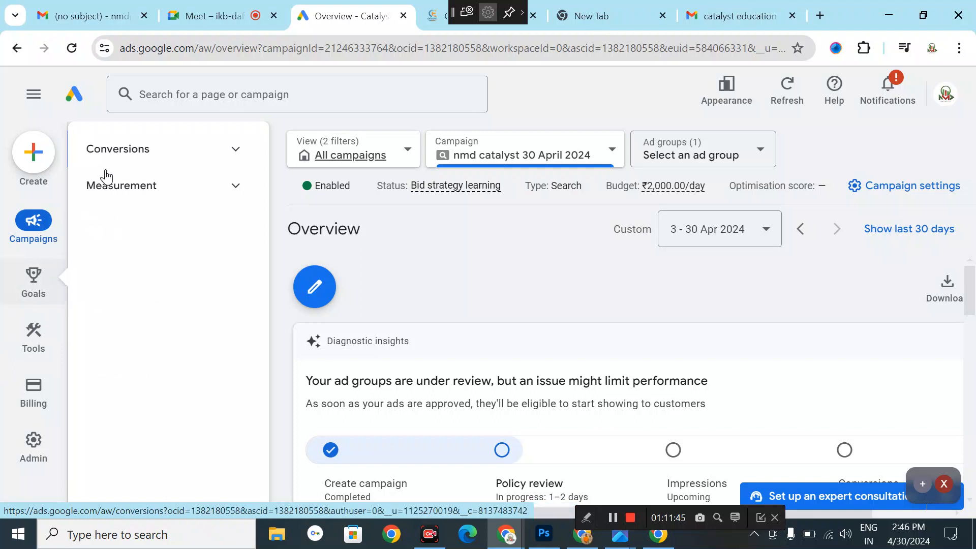
Open the Billing summary, showing ₹0.00 available funds and a ₹500.00 last payment.
{"action": "left_click", "coordinate": [26, 406]}
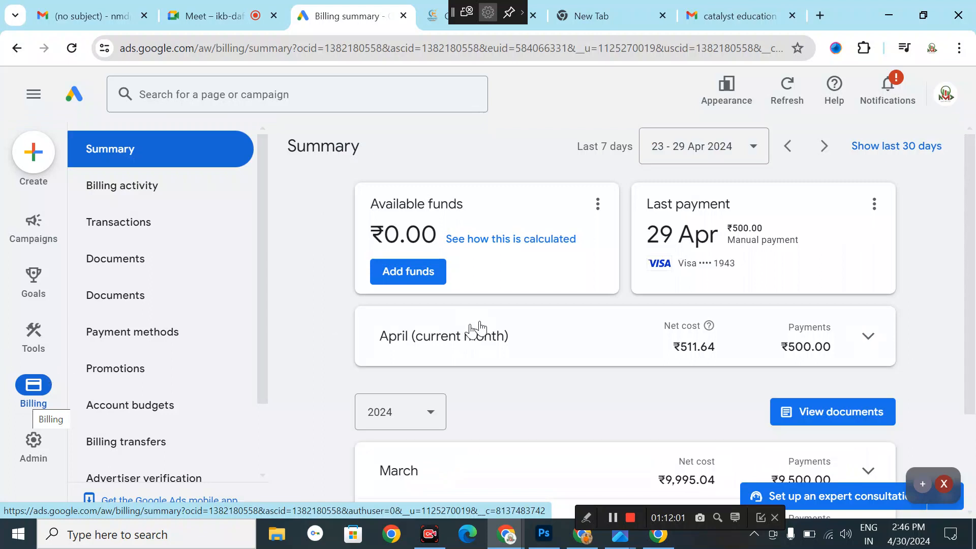
Add ₹500.00 in funds with the saved Visa card and go on to the vendor's verification page.
{"action": "left_click", "coordinate": [393, 272]}
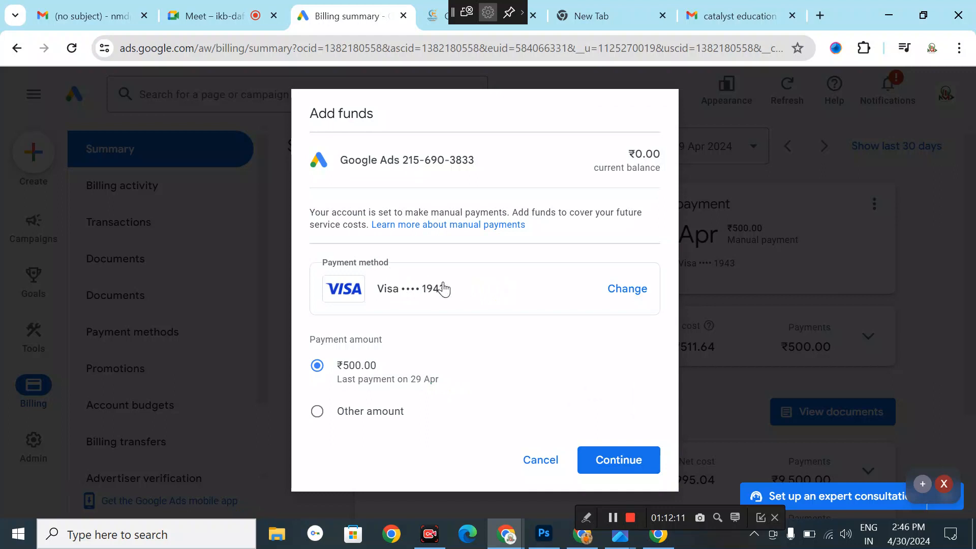
{"action": "left_click", "coordinate": [472, 293]}
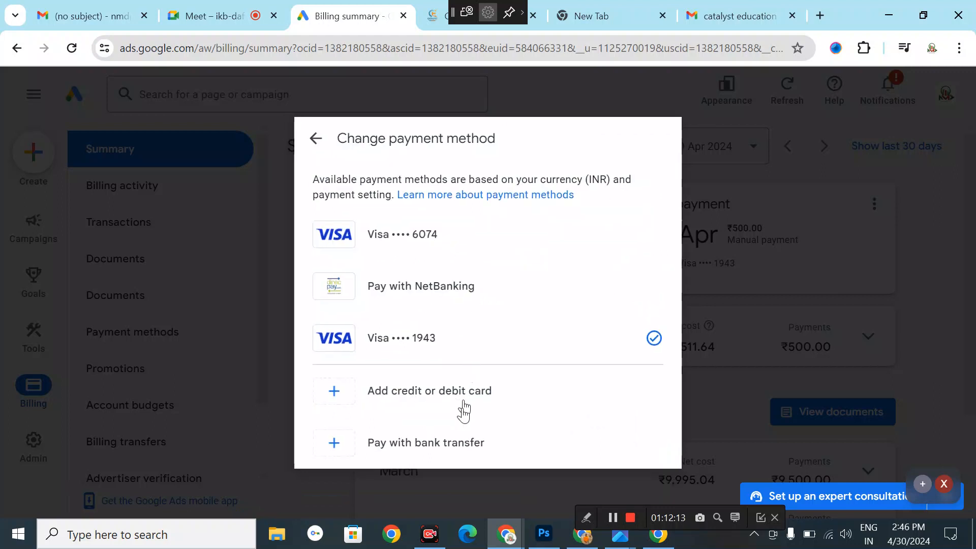
{"action": "left_click", "coordinate": [410, 341]}
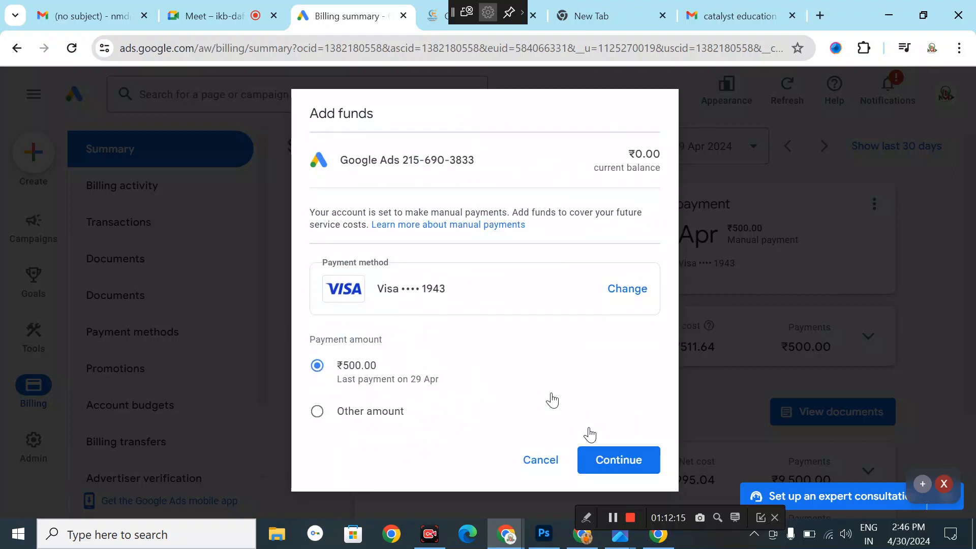
{"action": "left_click", "coordinate": [630, 466]}
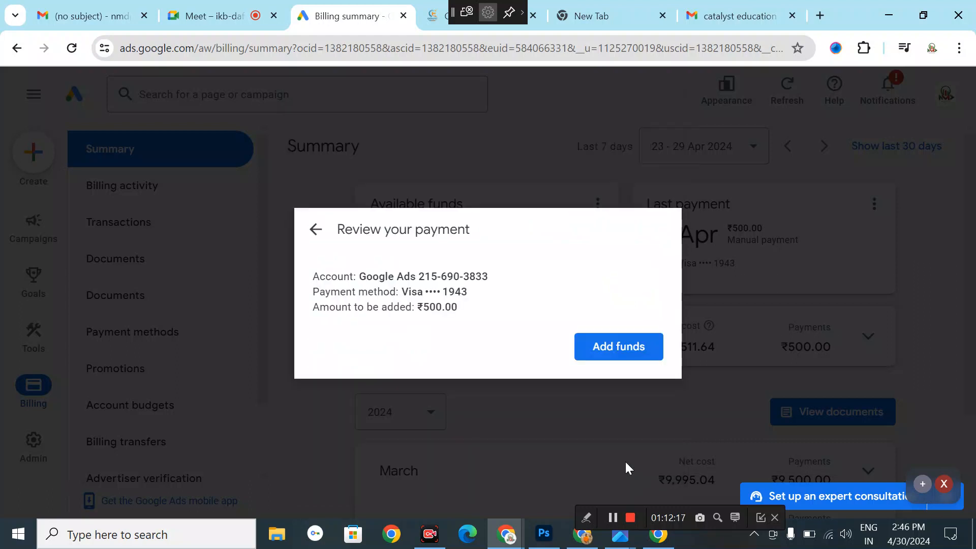
{"action": "left_click", "coordinate": [621, 358]}
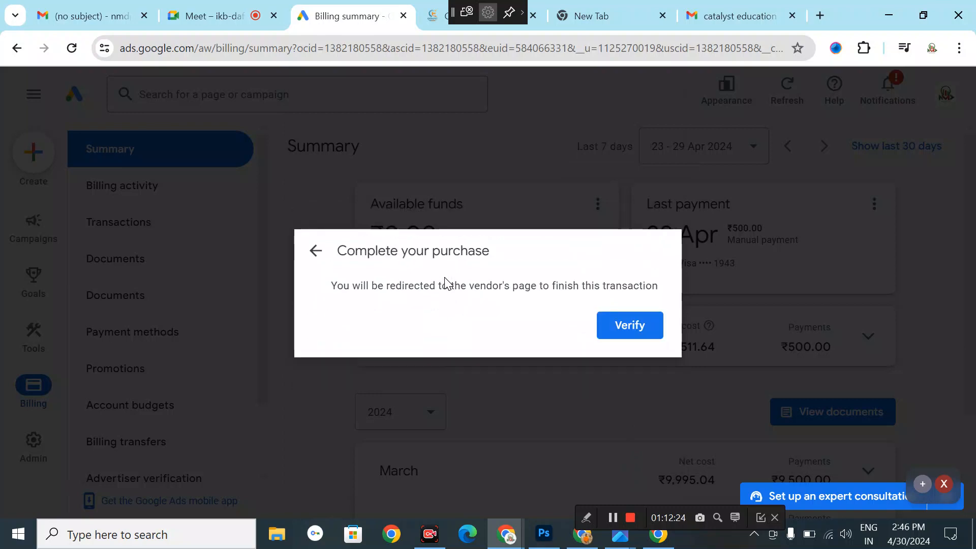
{"action": "left_click", "coordinate": [624, 328]}
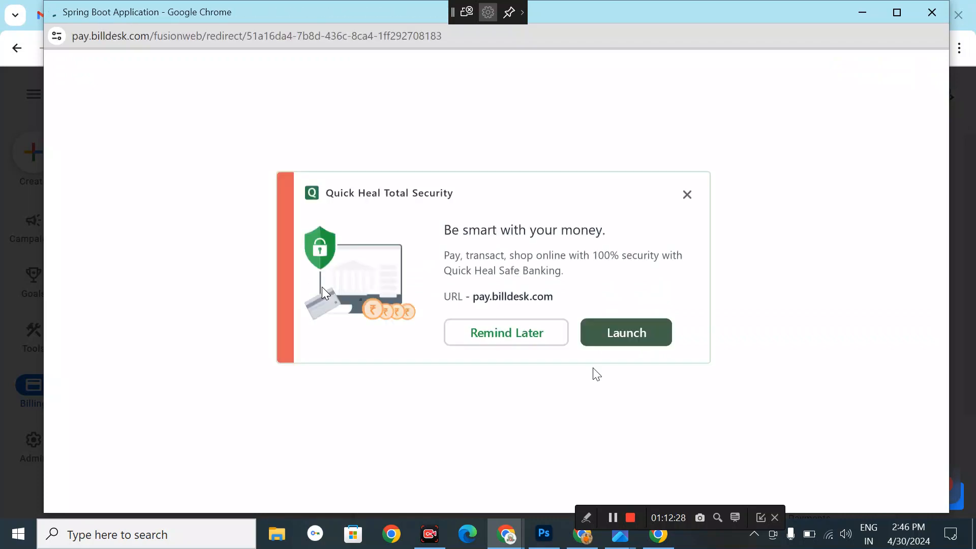
Dismiss the Quick Heal safe banking prompt and submit the bank OTP for the ₹500 payment.
{"action": "left_click", "coordinate": [627, 333]}
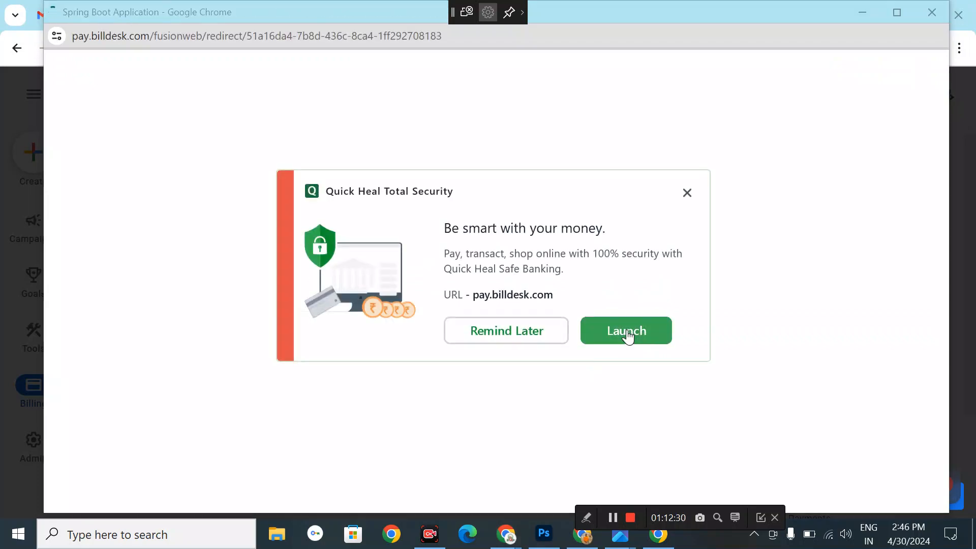
{"action": "left_click", "coordinate": [684, 194]}
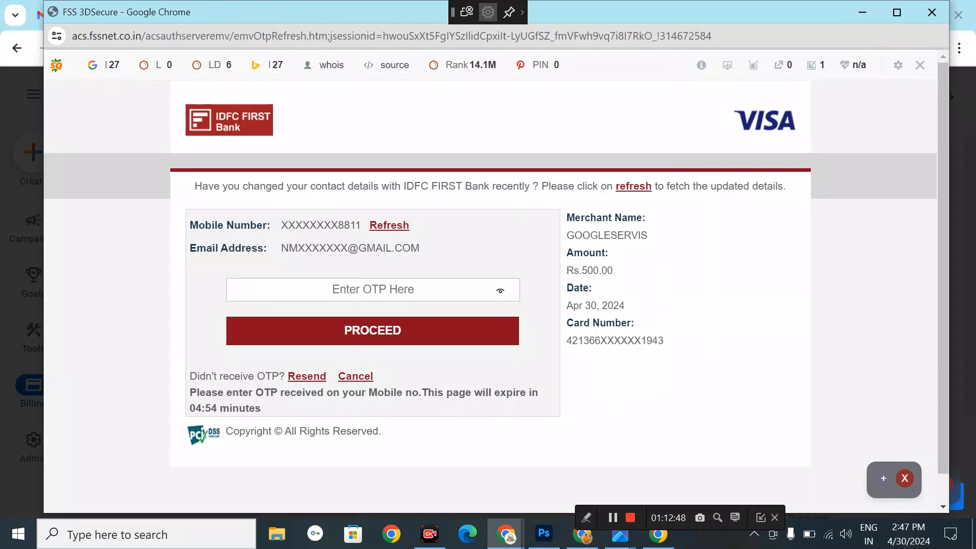
{"action": "left_click", "coordinate": [344, 288]}
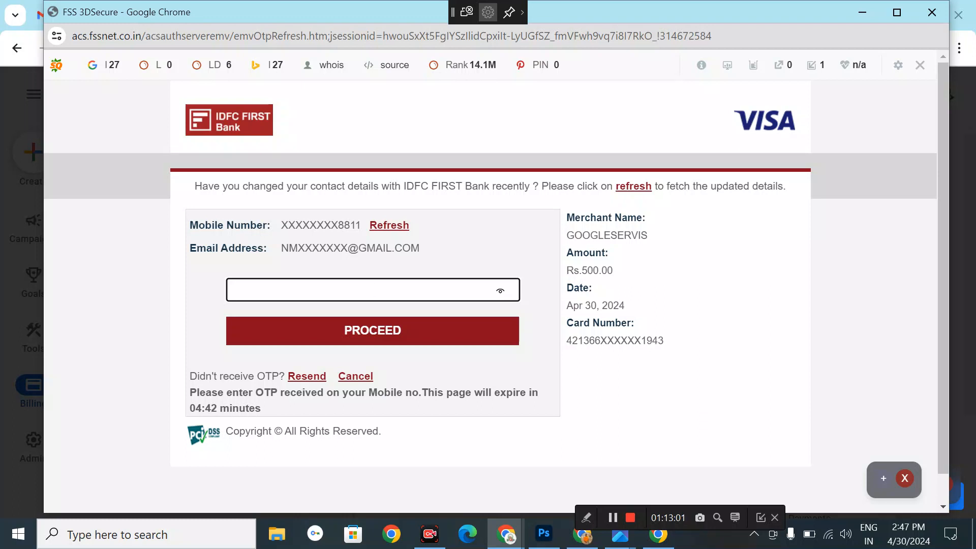
{"action": "left_click", "coordinate": [384, 331]}
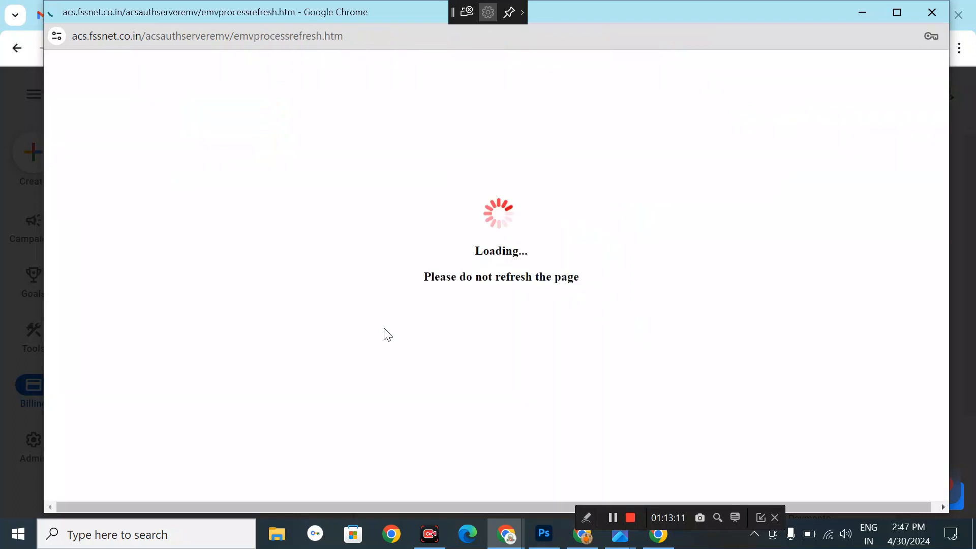
{"action": "mouse_move", "coordinate": [598, 544]}
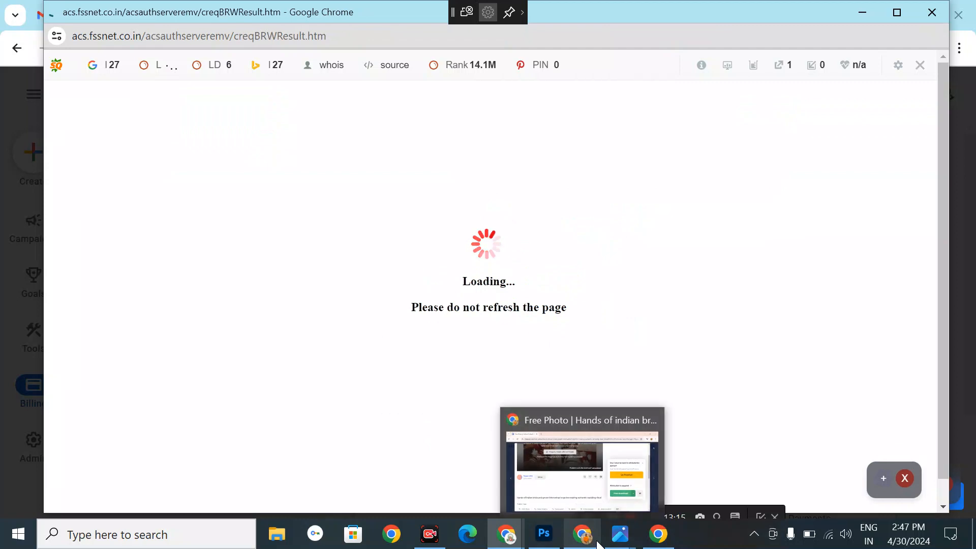
{"action": "mouse_move", "coordinate": [514, 542]}
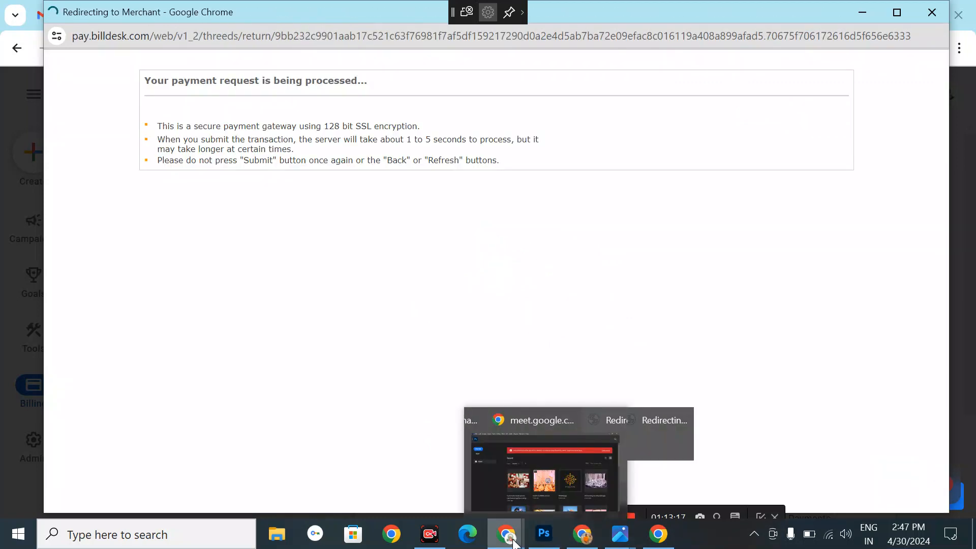
{"action": "mouse_move", "coordinate": [392, 474]}
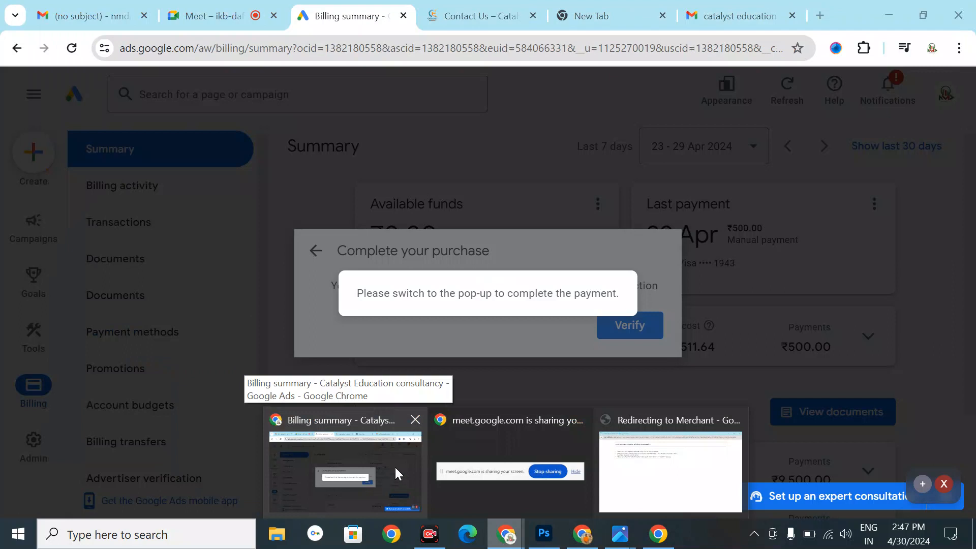
Close the in-call messages panel in Google Meet and return to the Ads billing summary.
{"action": "left_click", "coordinate": [396, 468]}
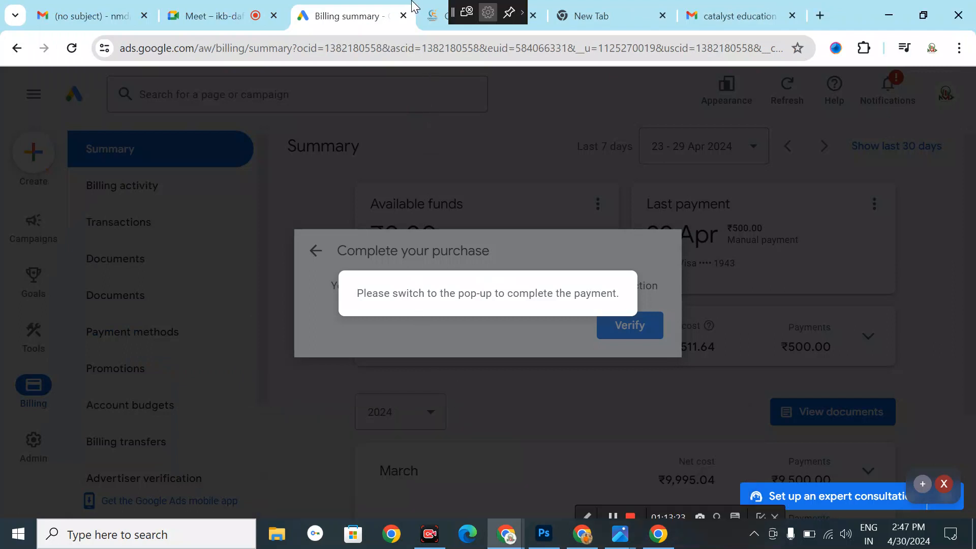
{"action": "left_click", "coordinate": [230, 16]}
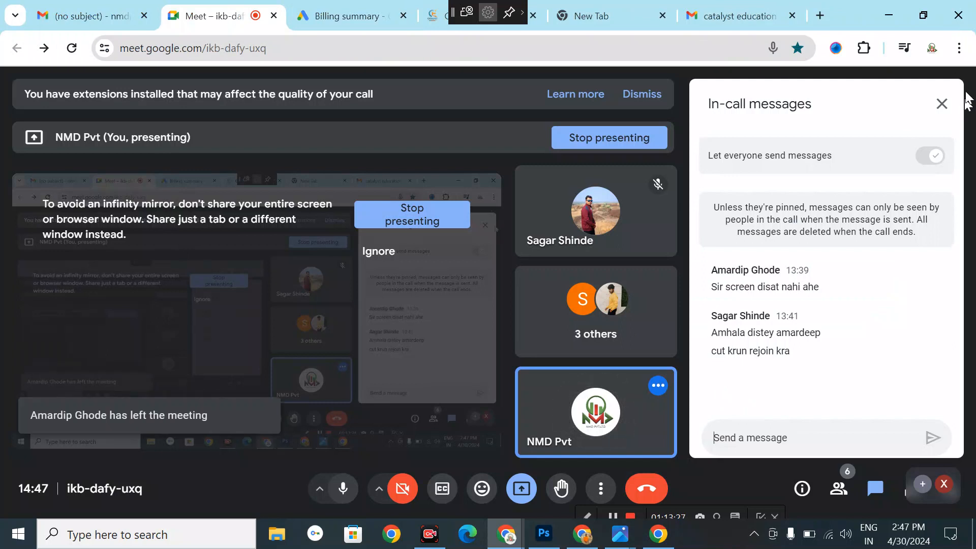
{"action": "left_click", "coordinate": [942, 105]}
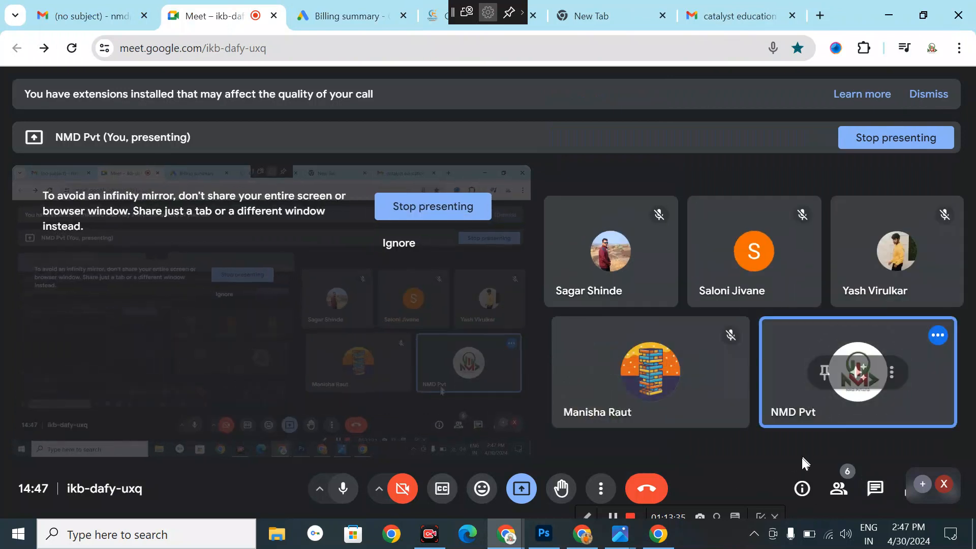
{"action": "left_click", "coordinate": [329, 7]}
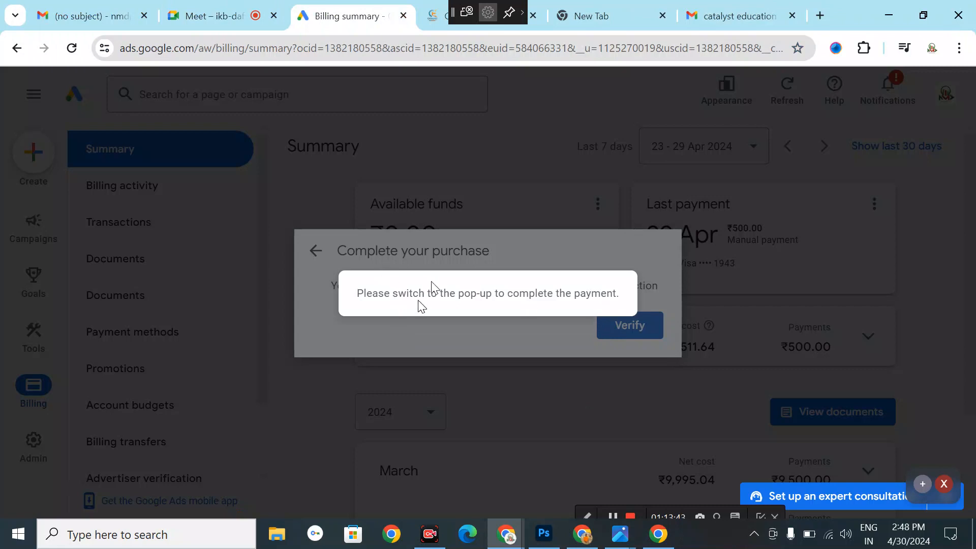
Close the empty new tab and view the ₹500.00 Payment successful confirmation on the billing tab.
{"action": "left_click", "coordinate": [571, 17]}
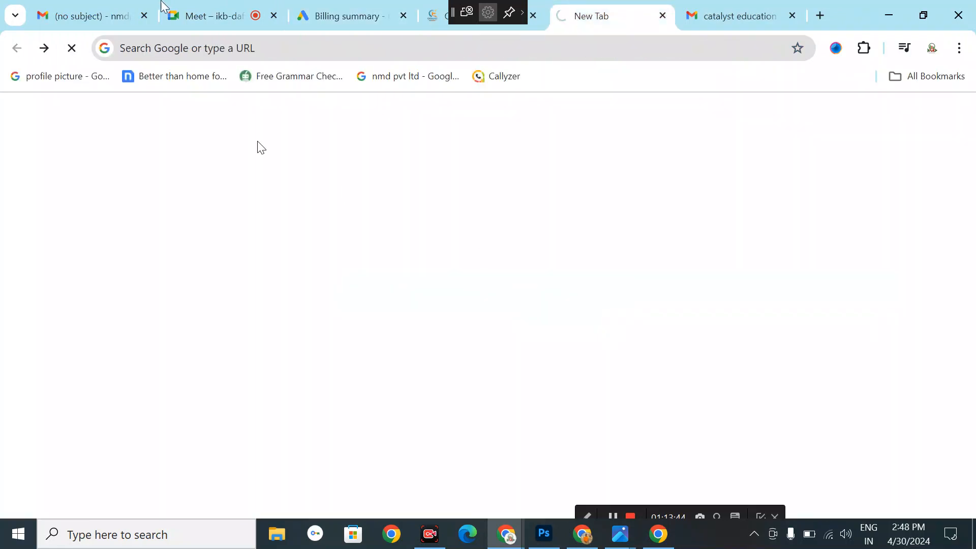
{"action": "left_click", "coordinate": [663, 17]}
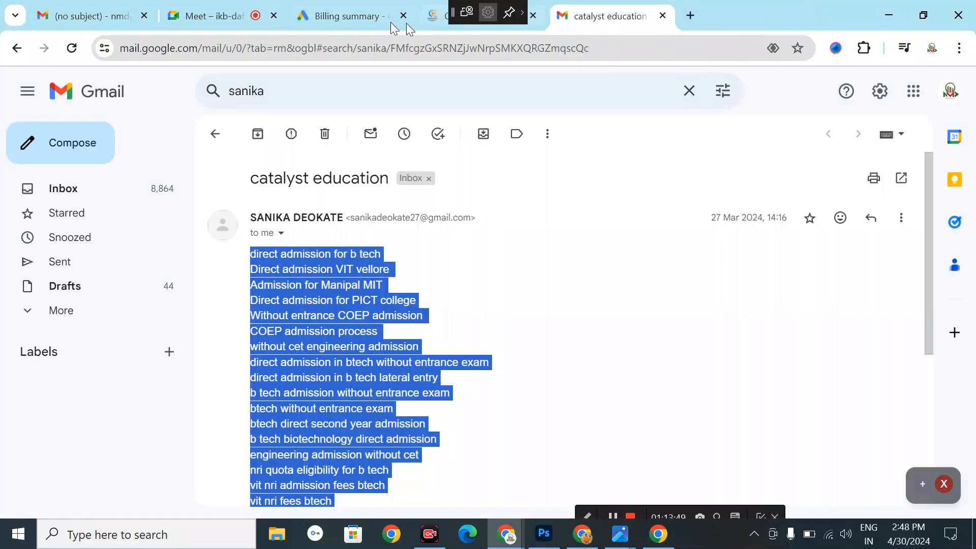
{"action": "left_click", "coordinate": [349, 14]}
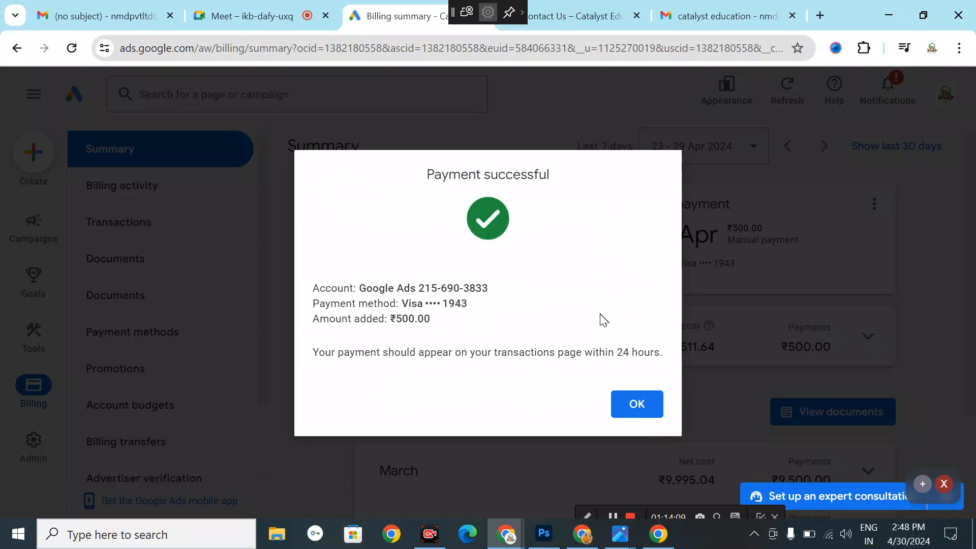
Dismiss the payment confirmation so the billing summary lists the ₹500.00 manual payment on 30 Apr.
{"action": "left_click", "coordinate": [647, 405]}
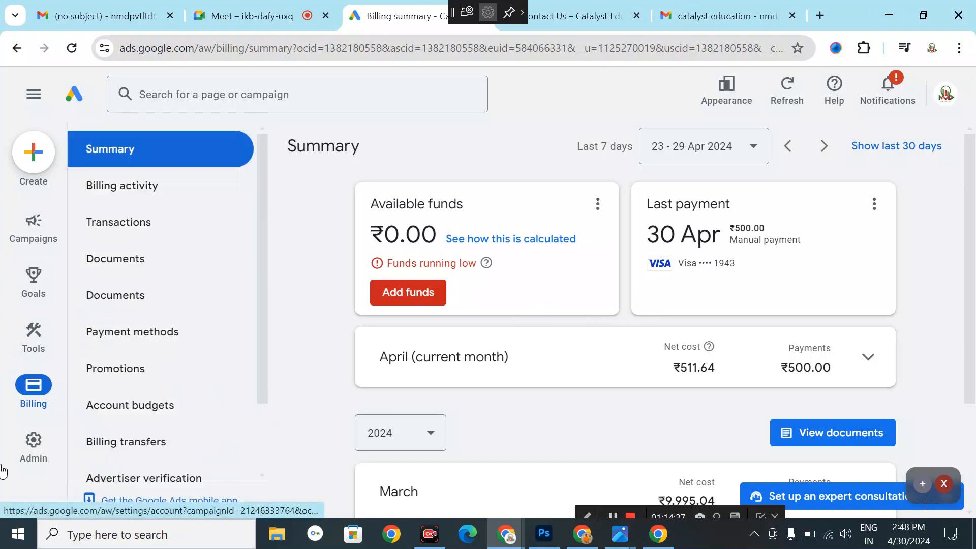
{"action": "mouse_move", "coordinate": [51, 458]}
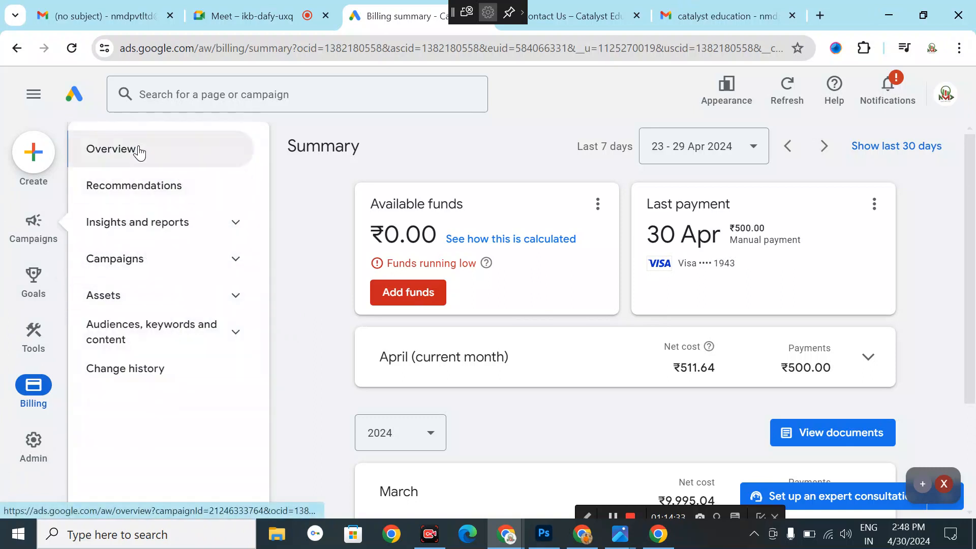
Open the 'nmd catalyst 30 April 2024' campaign overview and expand Audiences, keywords and content.
{"action": "left_click", "coordinate": [138, 152]}
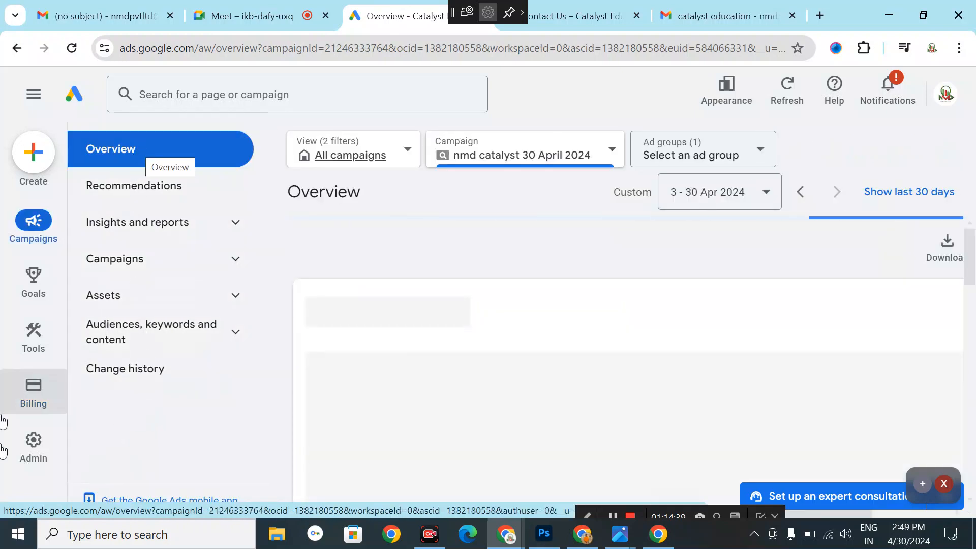
{"action": "mouse_move", "coordinate": [33, 392]}
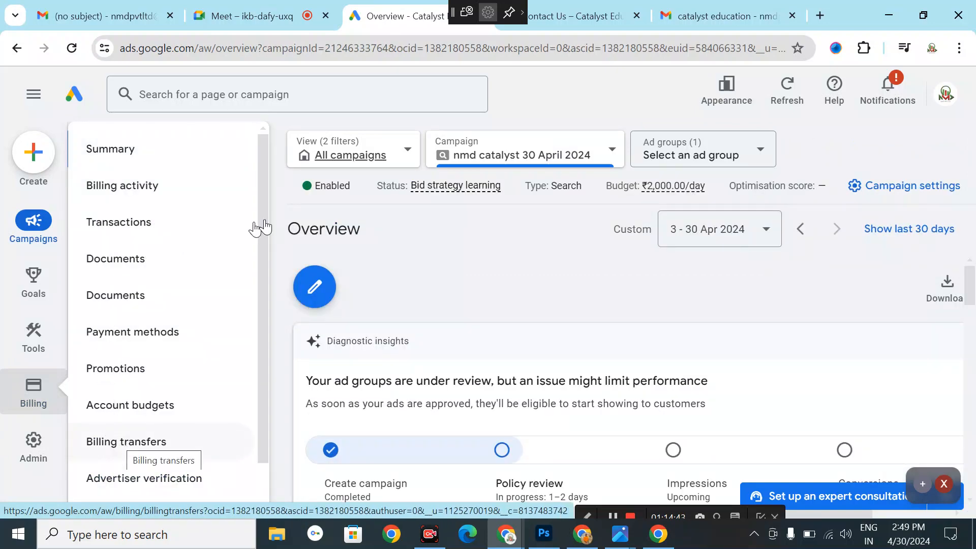
{"action": "scroll", "coordinate": [270, 229], "scroll_direction": "down", "scroll_amount": 1}
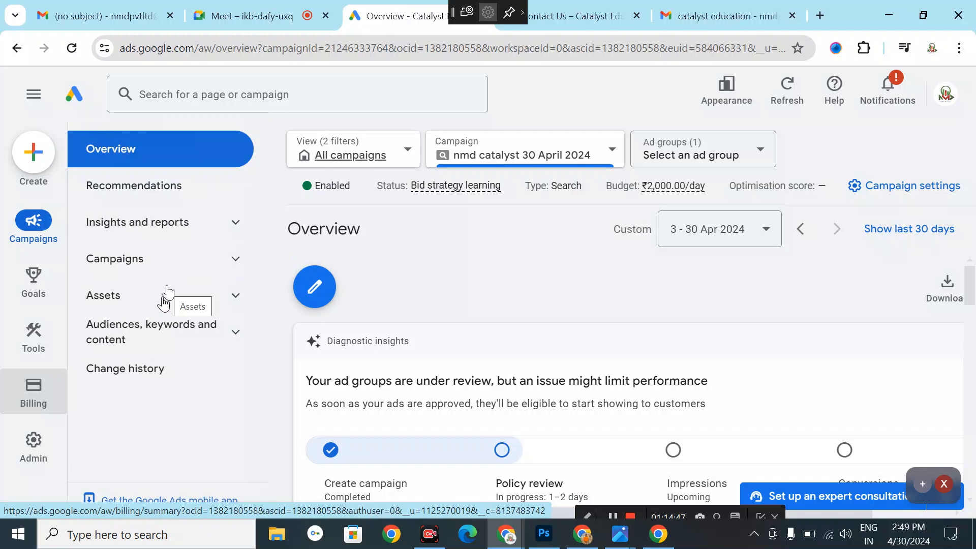
{"action": "left_click", "coordinate": [145, 341]}
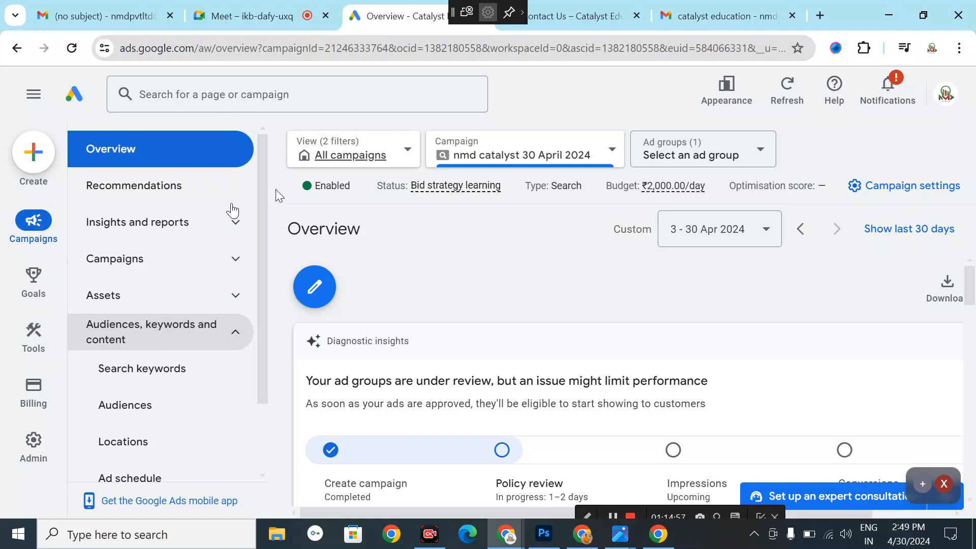
{"action": "left_click", "coordinate": [606, 152]}
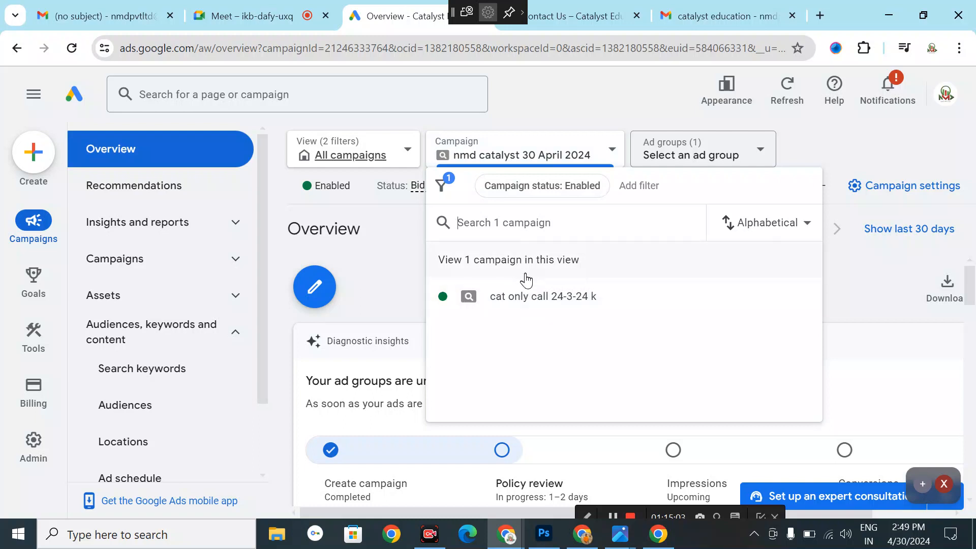
{"action": "left_click", "coordinate": [513, 163]}
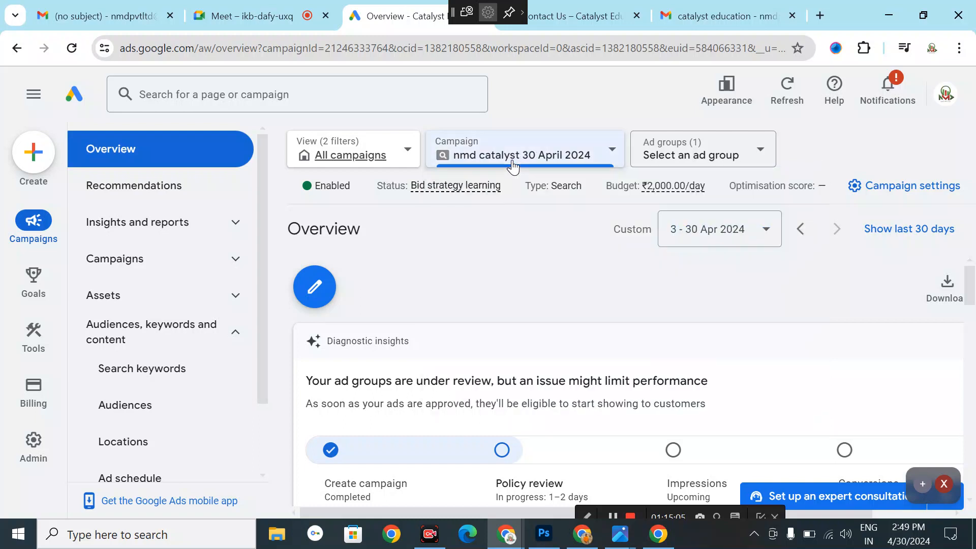
Open the campaign's Search keywords list and review each keyword's Broad match type and status.
{"action": "left_click", "coordinate": [177, 370]}
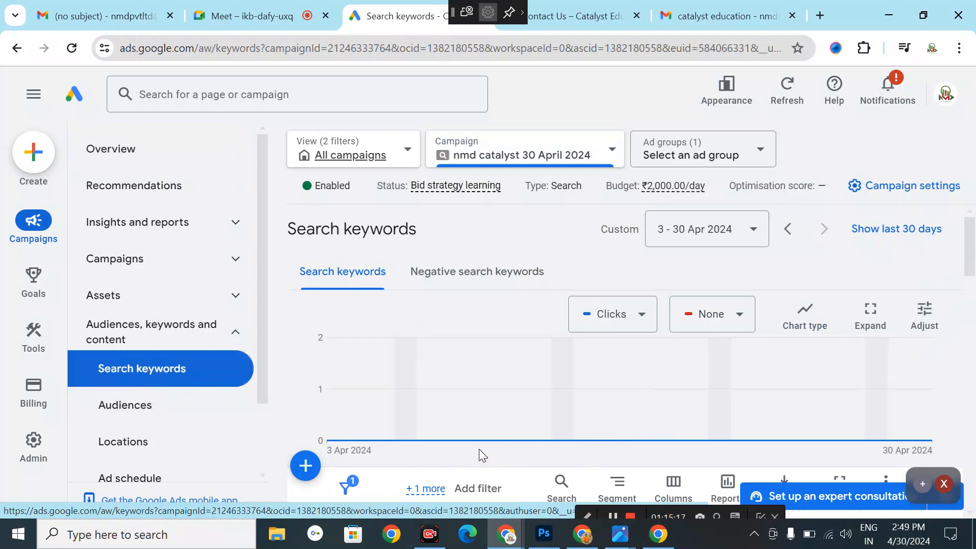
{"action": "scroll", "coordinate": [511, 442], "scroll_direction": "down", "scroll_amount": 1}
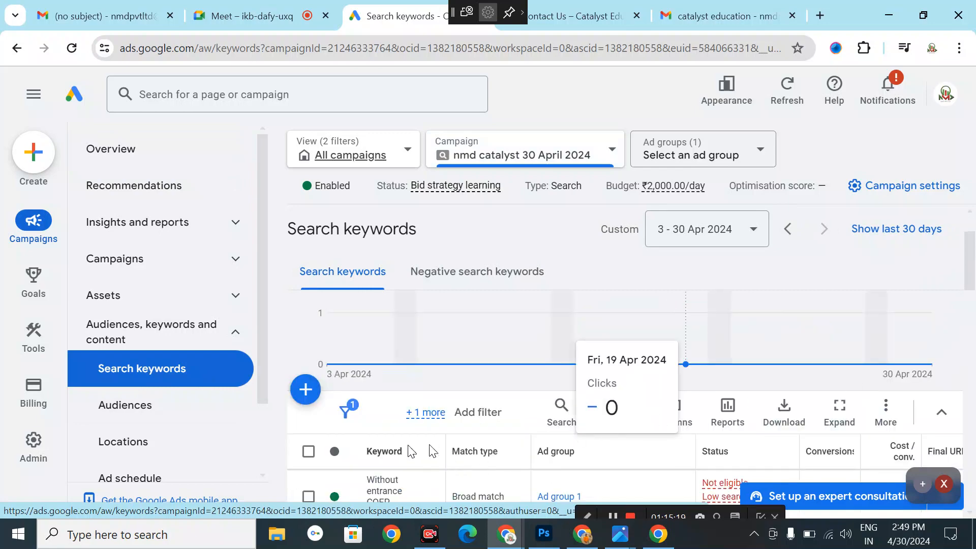
{"action": "scroll", "coordinate": [311, 460], "scroll_direction": "down", "scroll_amount": 5}
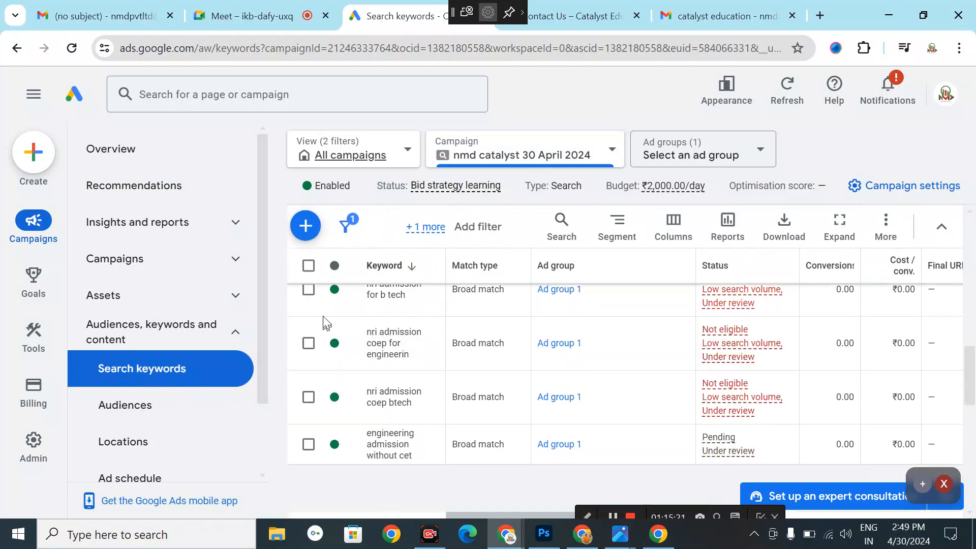
{"action": "scroll", "coordinate": [323, 361], "scroll_direction": "up", "scroll_amount": 3}
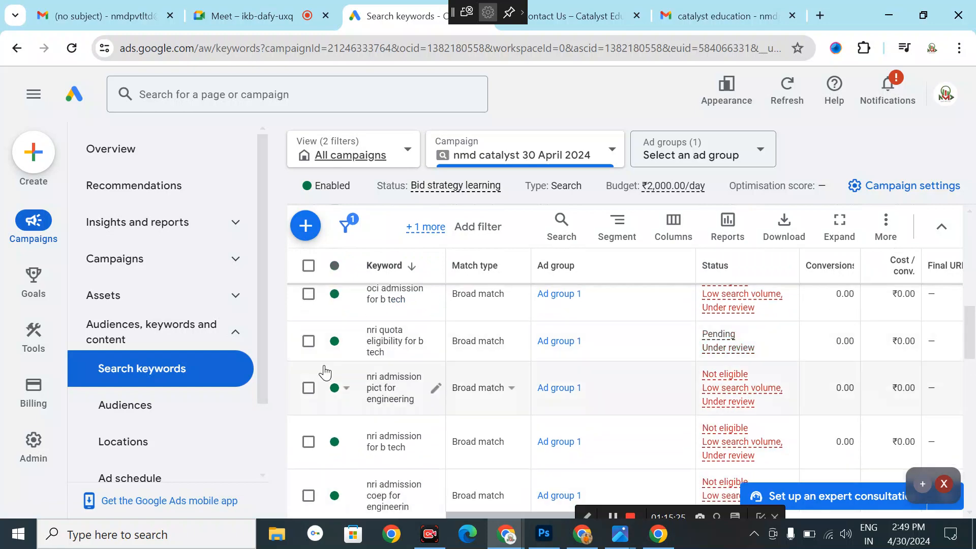
{"action": "scroll", "coordinate": [325, 356], "scroll_direction": "up", "scroll_amount": 6}
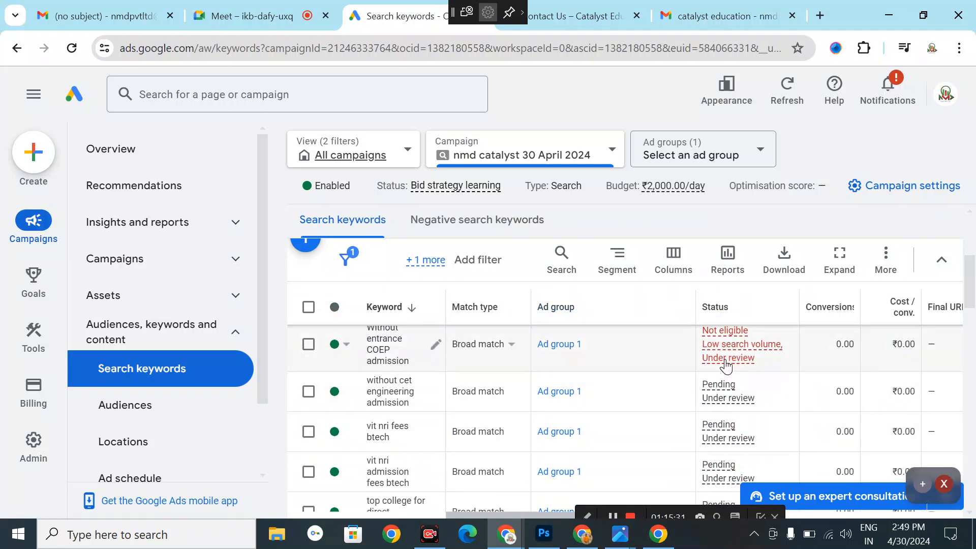
{"action": "mouse_move", "coordinate": [750, 361]}
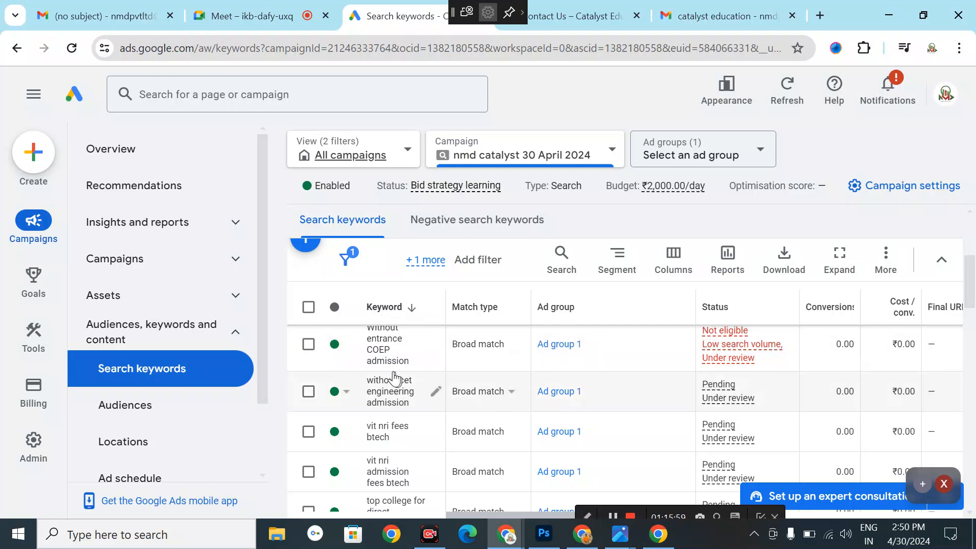
{"action": "scroll", "coordinate": [387, 383], "scroll_direction": "up", "scroll_amount": 2}
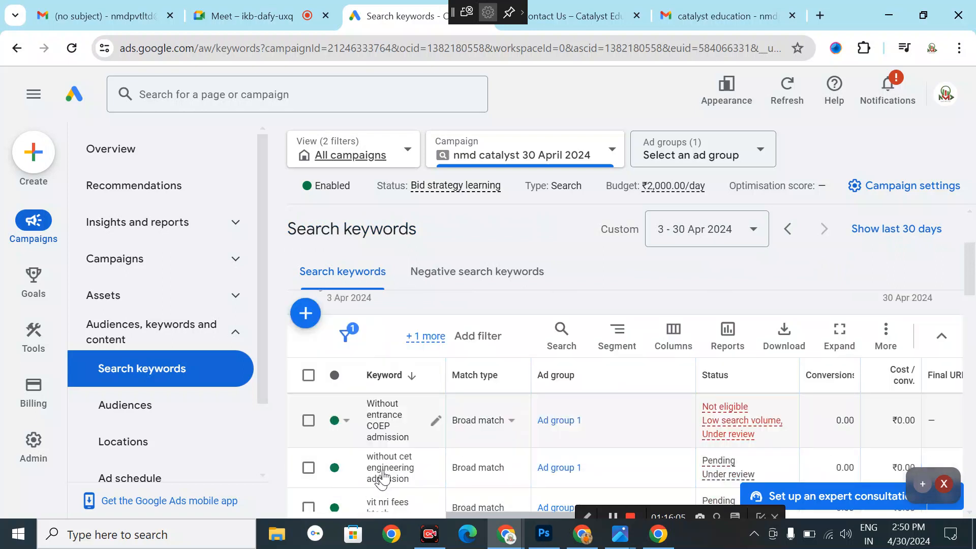
{"action": "scroll", "coordinate": [375, 391], "scroll_direction": "down", "scroll_amount": 3}
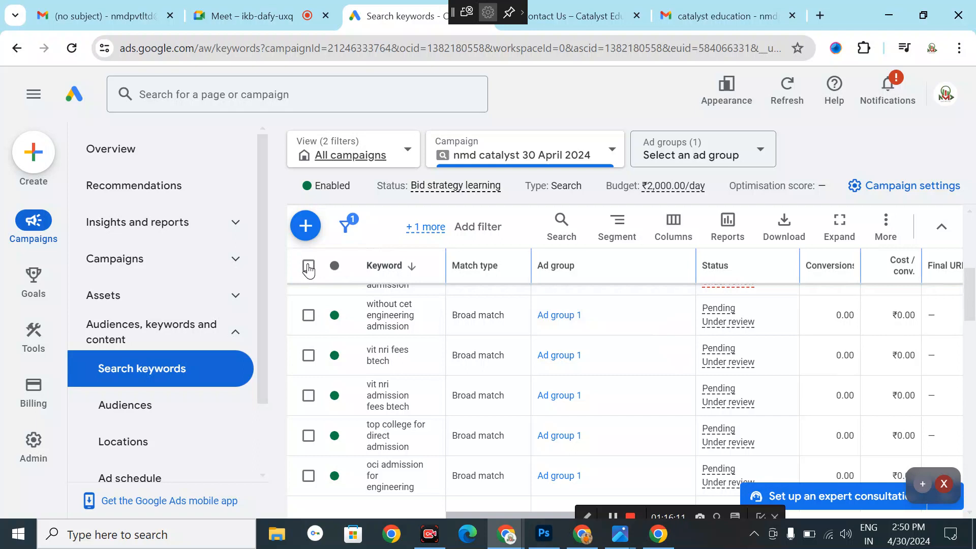
Select all 25 keywords in the table.
{"action": "left_click", "coordinate": [309, 271]}
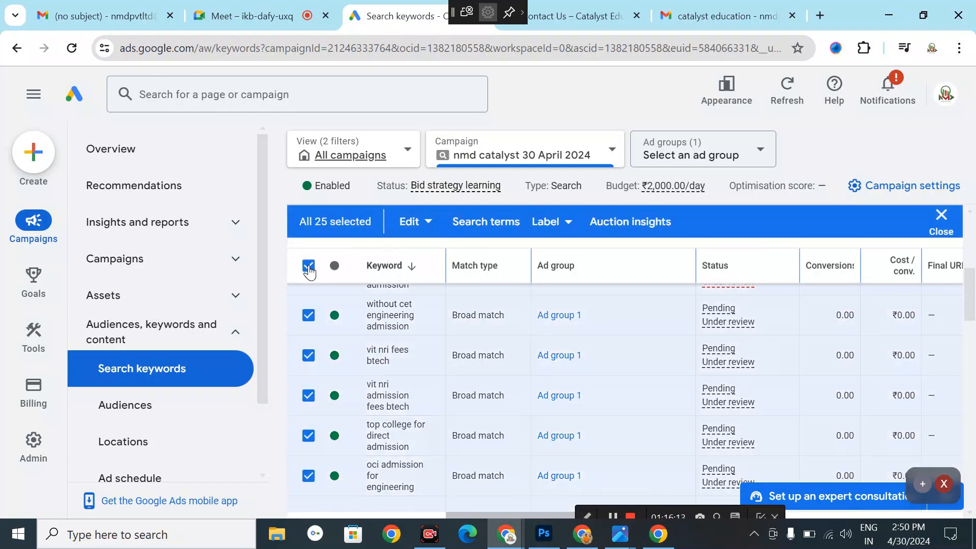
{"action": "left_click", "coordinate": [309, 267]}
{"action": "left_click", "coordinate": [309, 267]}
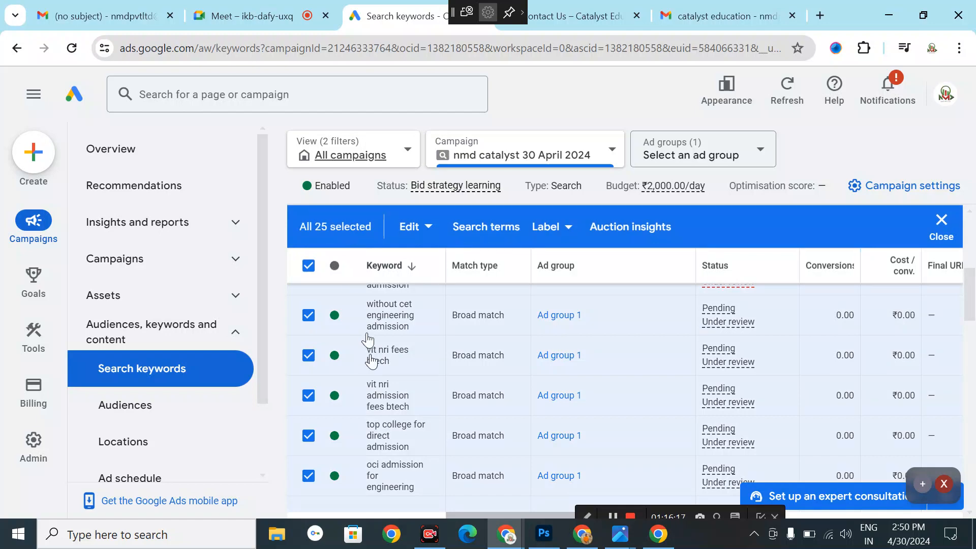
{"action": "scroll", "coordinate": [370, 364], "scroll_direction": "up", "scroll_amount": 4}
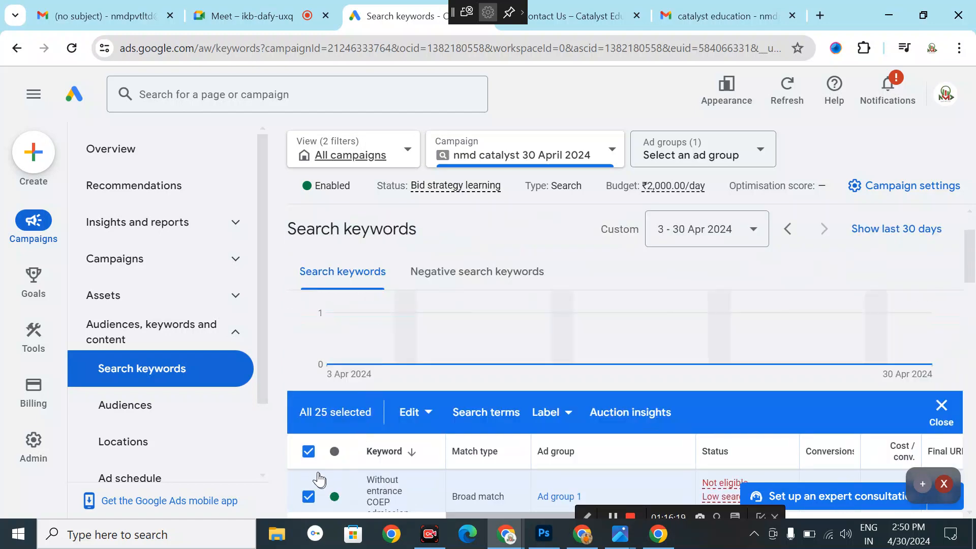
Deselect Without entrance COEP admission, oci admission for b tech, nri admission pict for engineering, and nri admission for b tech.
{"action": "left_click", "coordinate": [309, 497]}
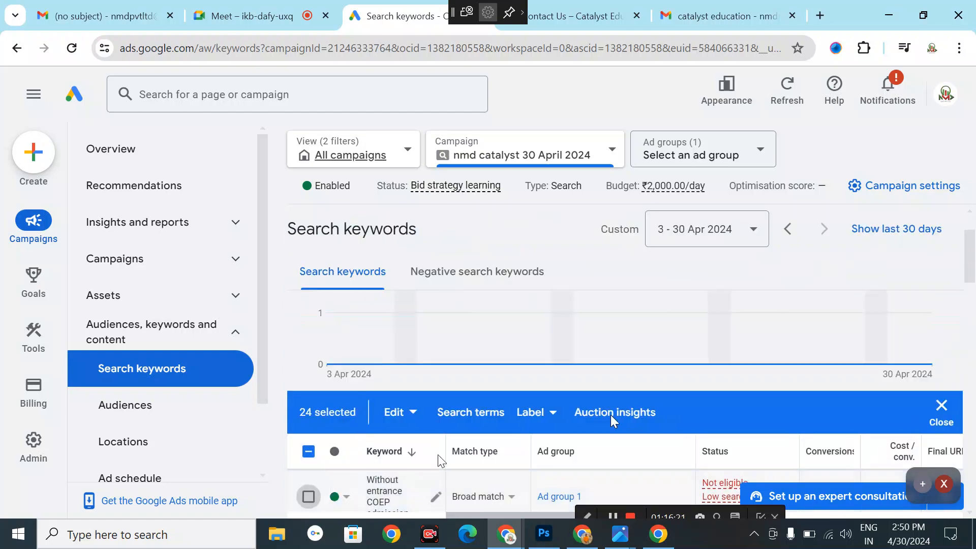
{"action": "scroll", "coordinate": [763, 429], "scroll_direction": "down", "scroll_amount": 1}
{"action": "scroll", "coordinate": [661, 430], "scroll_direction": "down", "scroll_amount": 5}
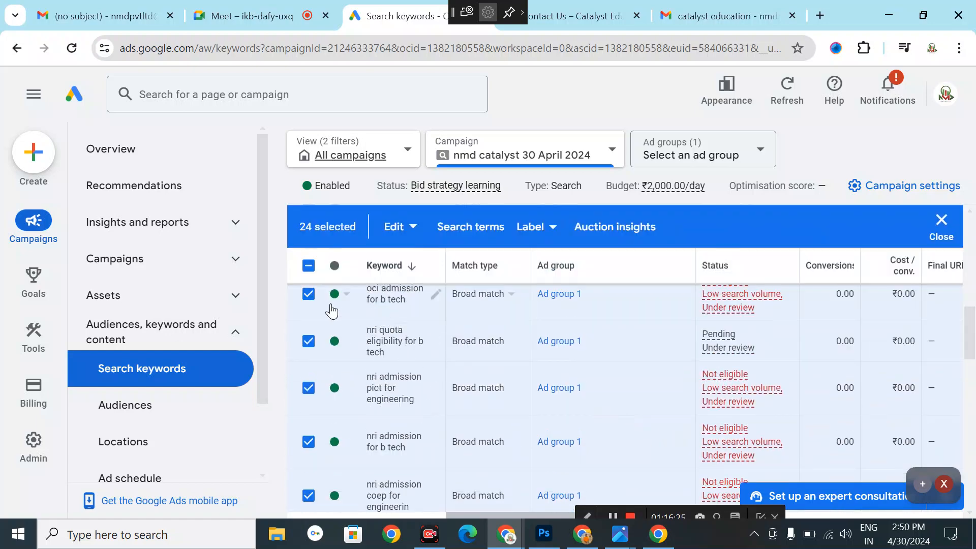
{"action": "left_click", "coordinate": [309, 295]}
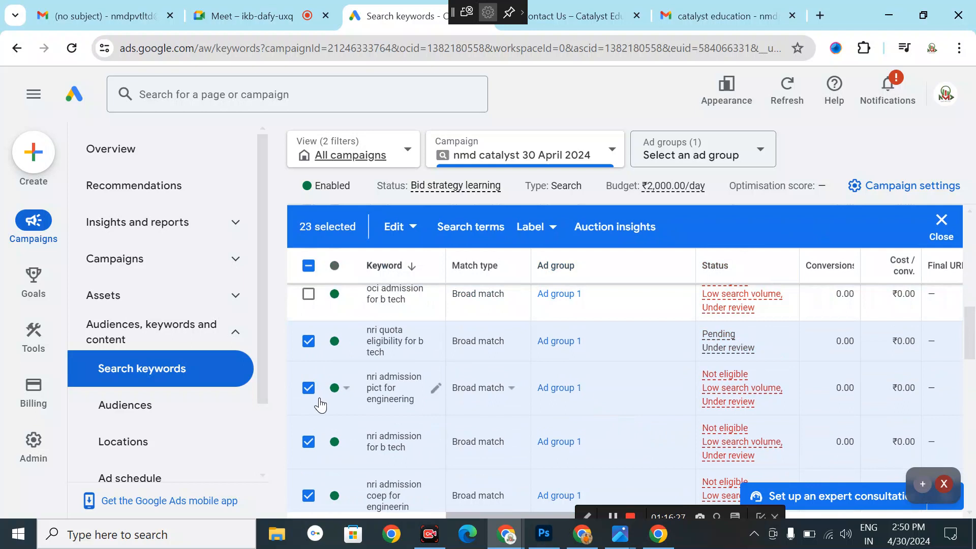
{"action": "left_click", "coordinate": [309, 389]}
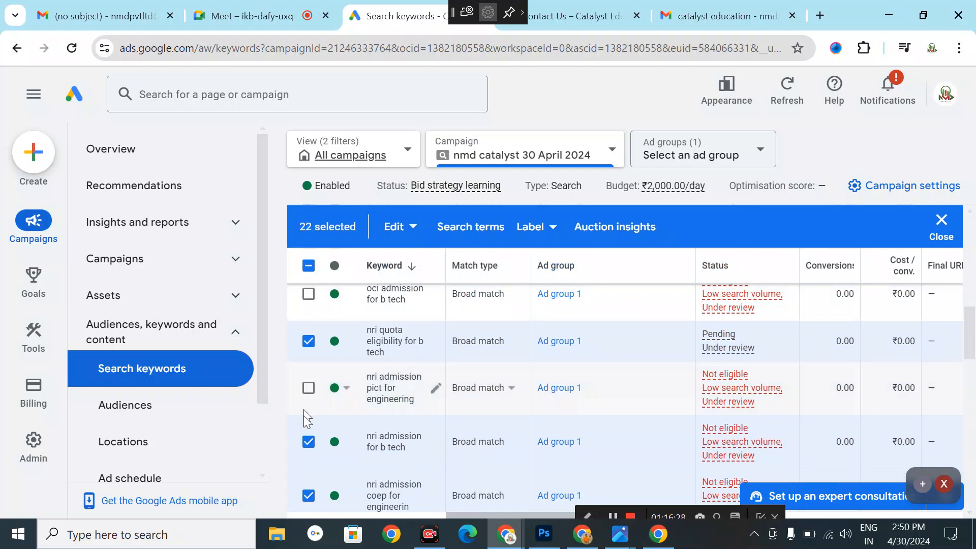
{"action": "left_click", "coordinate": [308, 442]}
Deselect nri admission coep engineering, nri admission coep btech and Direct admission for PICT college, then open Edit.
{"action": "scroll", "coordinate": [317, 432], "scroll_direction": "down", "scroll_amount": 1}
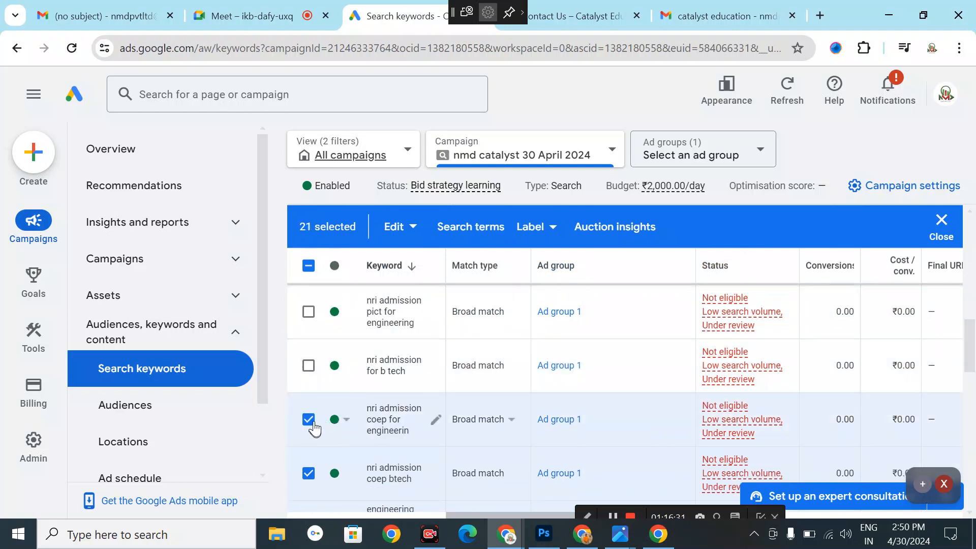
{"action": "left_click", "coordinate": [309, 420]}
{"action": "left_click", "coordinate": [309, 474]}
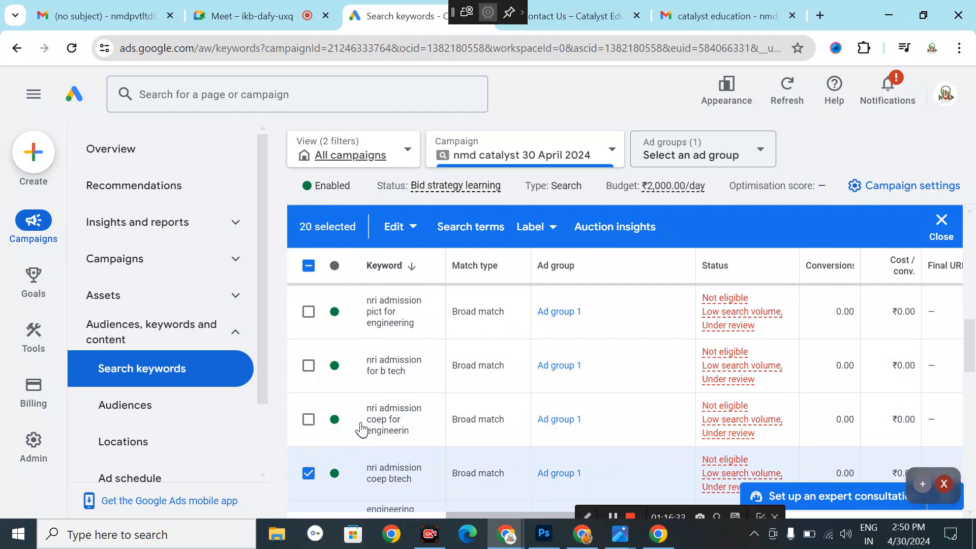
{"action": "scroll", "coordinate": [424, 381], "scroll_direction": "down", "scroll_amount": 5}
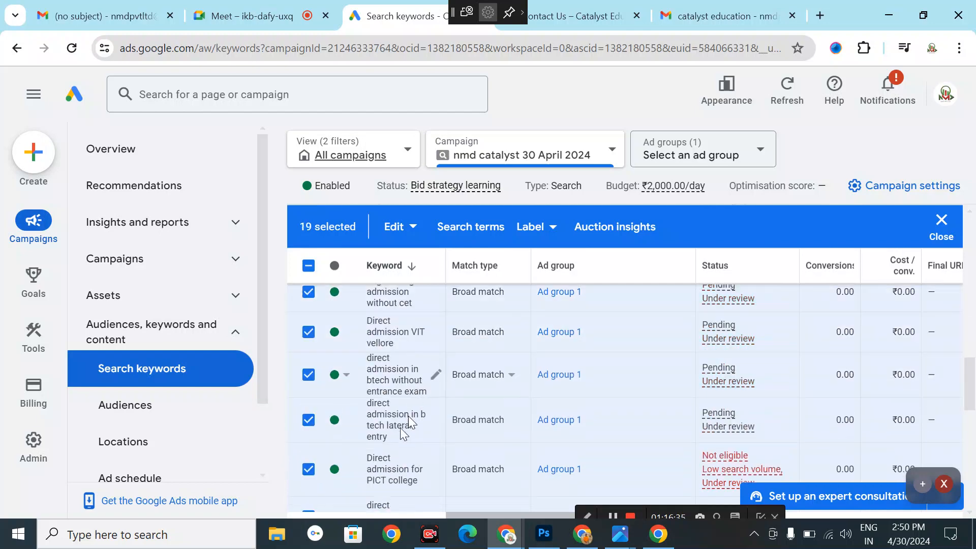
{"action": "left_click", "coordinate": [309, 469]}
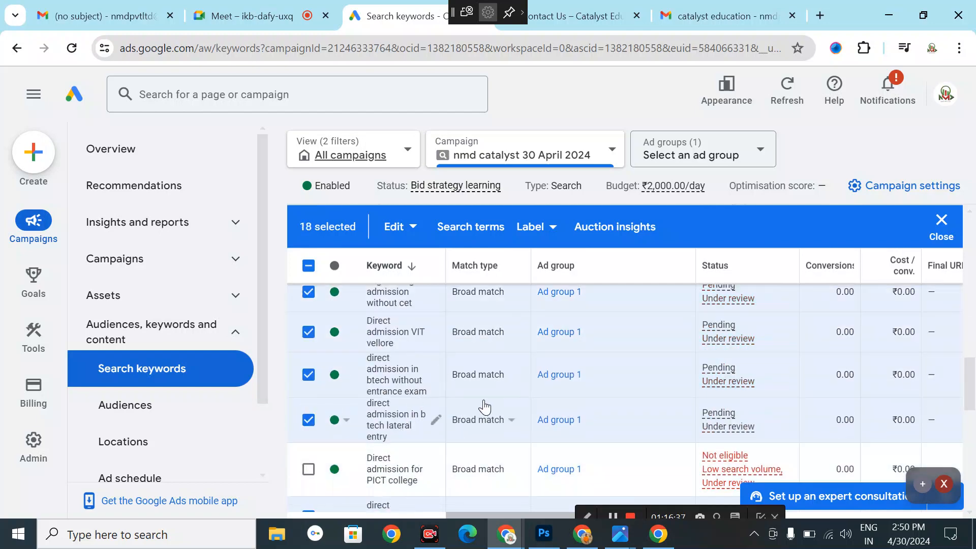
{"action": "scroll", "coordinate": [484, 405], "scroll_direction": "down", "scroll_amount": 3}
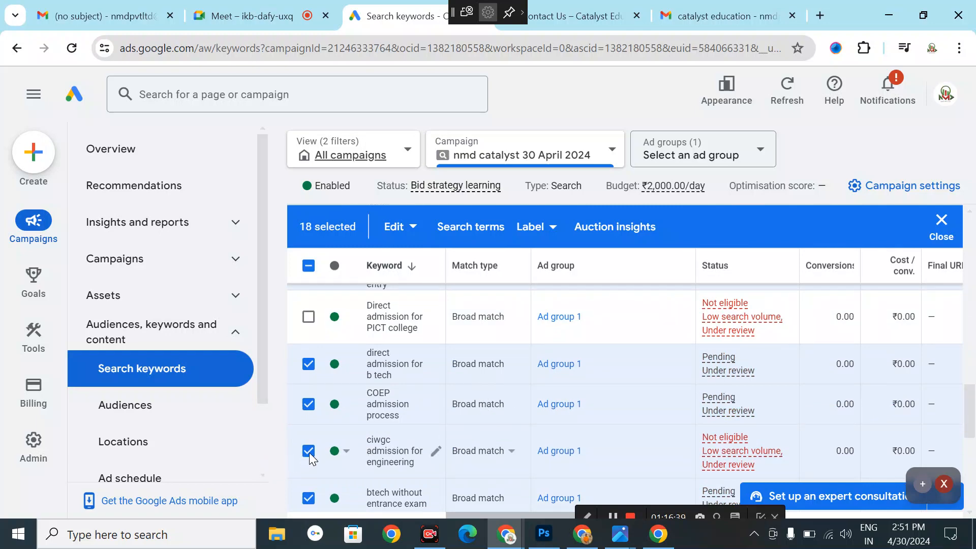
{"action": "scroll", "coordinate": [471, 402], "scroll_direction": "down", "scroll_amount": 2}
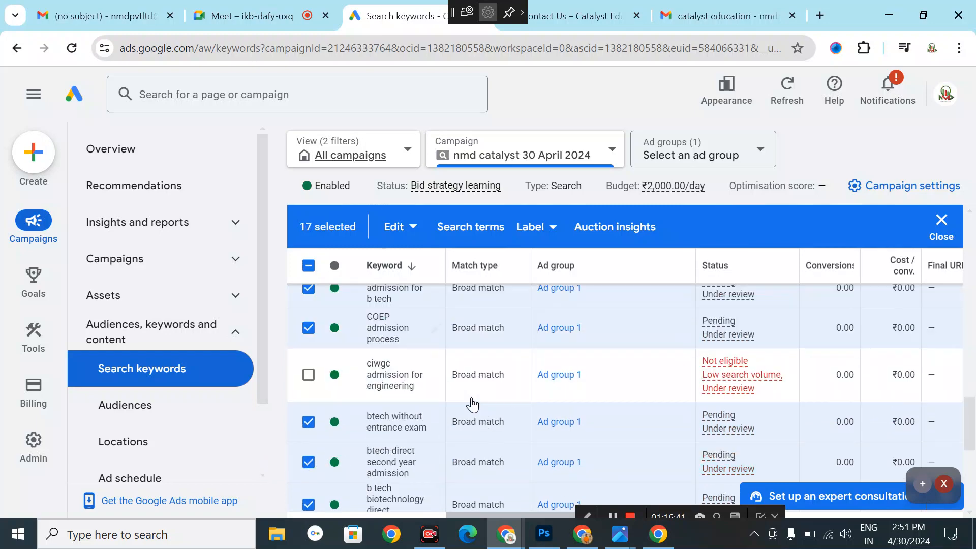
{"action": "scroll", "coordinate": [325, 438], "scroll_direction": "down", "scroll_amount": 3}
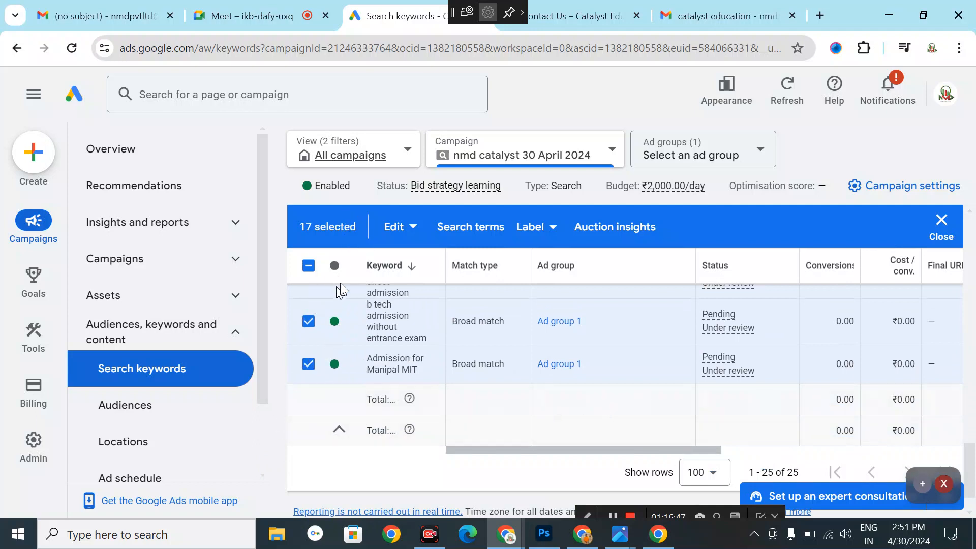
{"action": "left_click", "coordinate": [419, 228]}
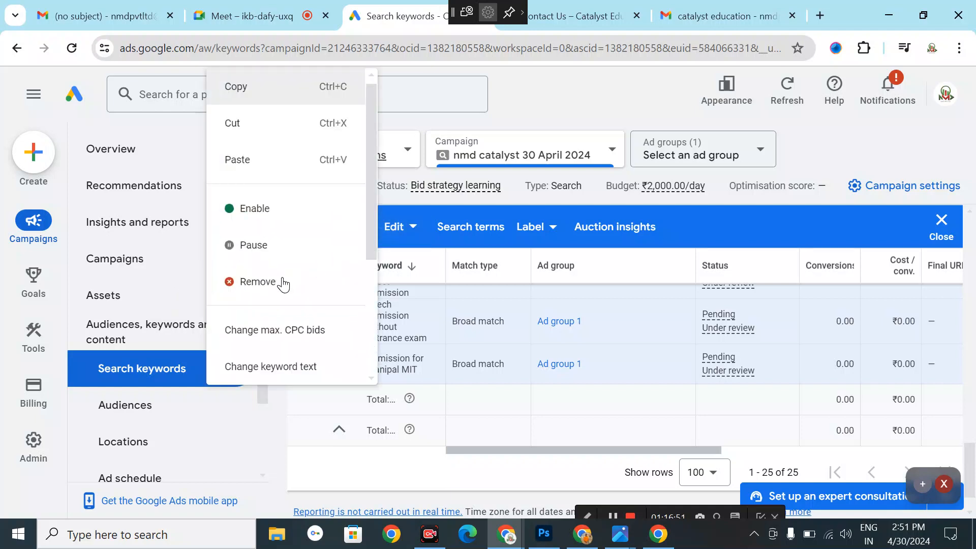
Look at the Change match types options in the Edit menu.
{"action": "scroll", "coordinate": [284, 284], "scroll_direction": "up", "scroll_amount": 1}
{"action": "scroll", "coordinate": [283, 286], "scroll_direction": "down", "scroll_amount": 3}
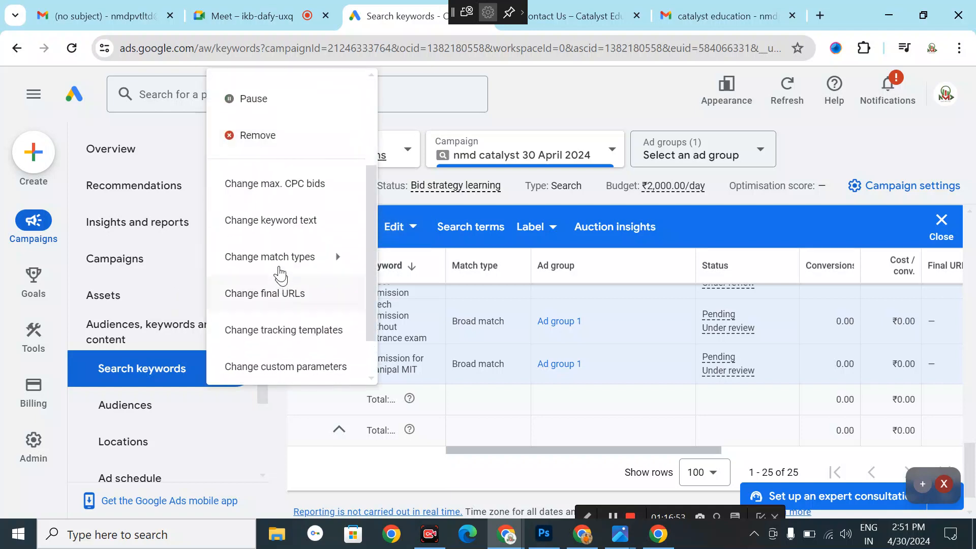
{"action": "mouse_move", "coordinate": [278, 264]}
{"action": "left_click", "coordinate": [336, 258]}
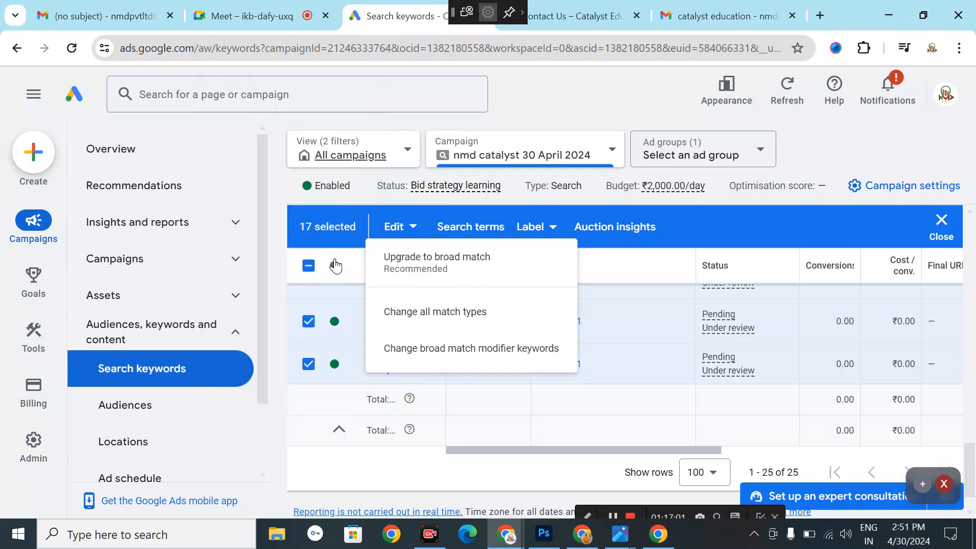
{"action": "left_click", "coordinate": [485, 327]}
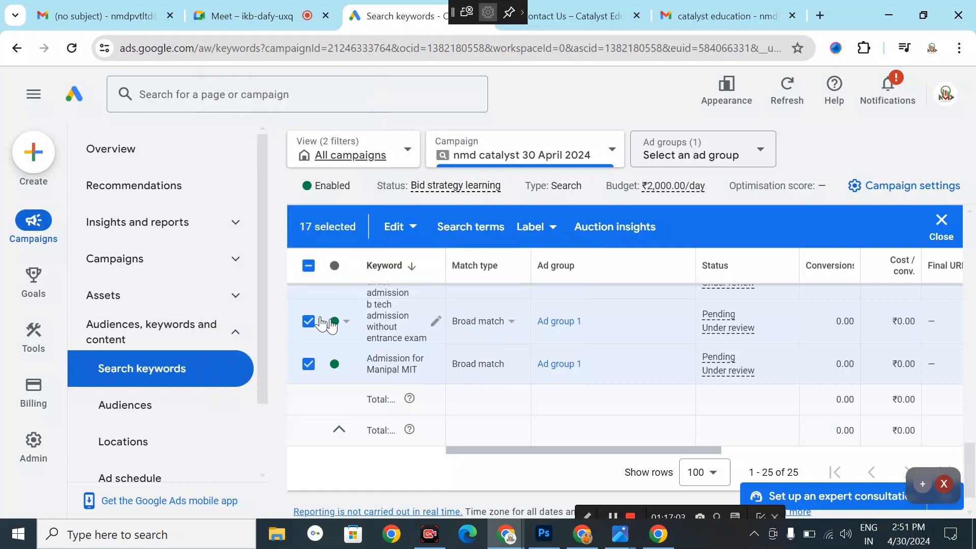
Change all selected keywords' match type to Phrase match and apply the change.
{"action": "left_click", "coordinate": [405, 227]}
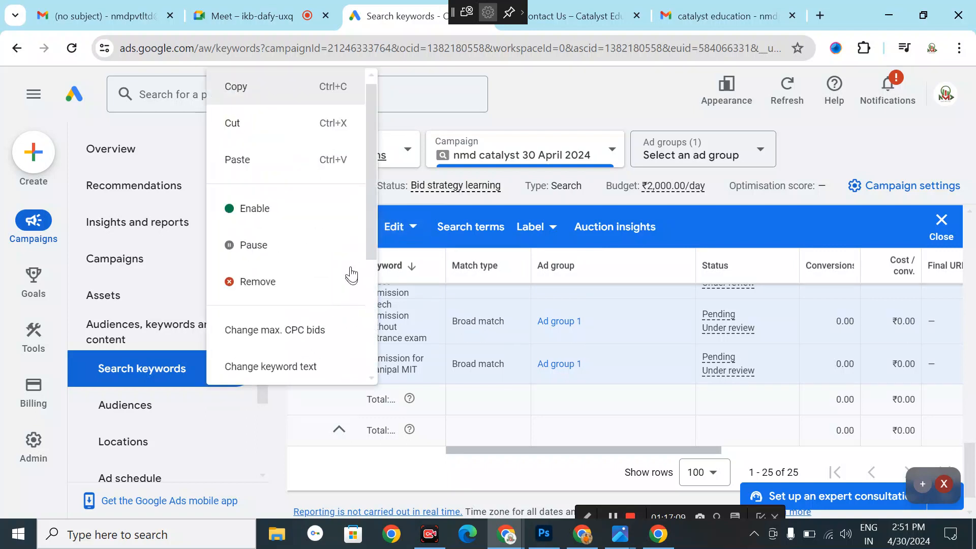
{"action": "scroll", "coordinate": [360, 277], "scroll_direction": "down", "scroll_amount": 3}
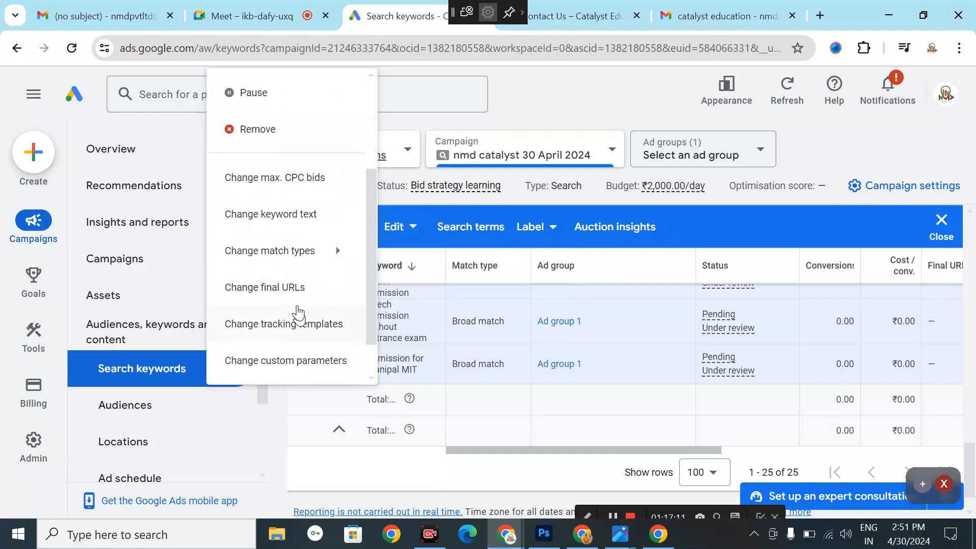
{"action": "mouse_move", "coordinate": [306, 251]}
{"action": "left_click", "coordinate": [332, 252]}
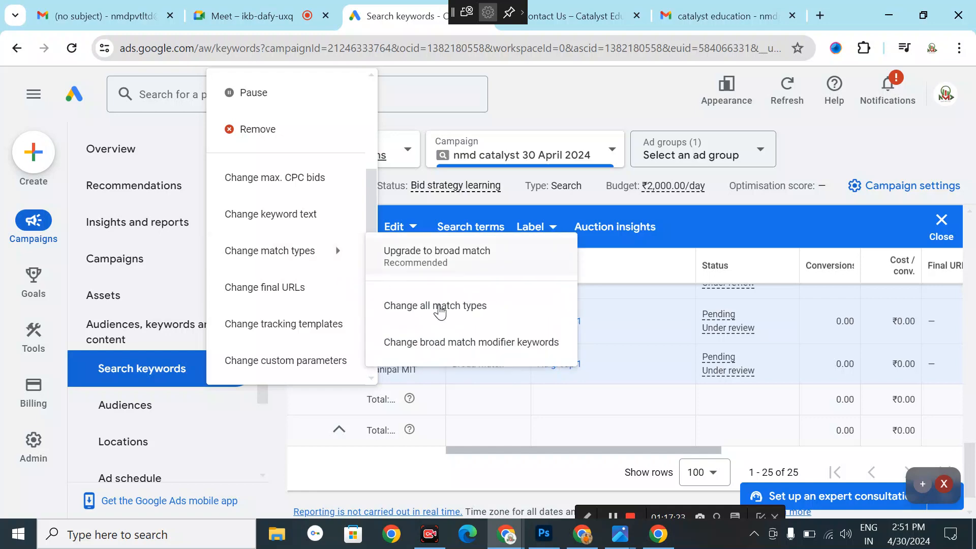
{"action": "left_click", "coordinate": [439, 306]}
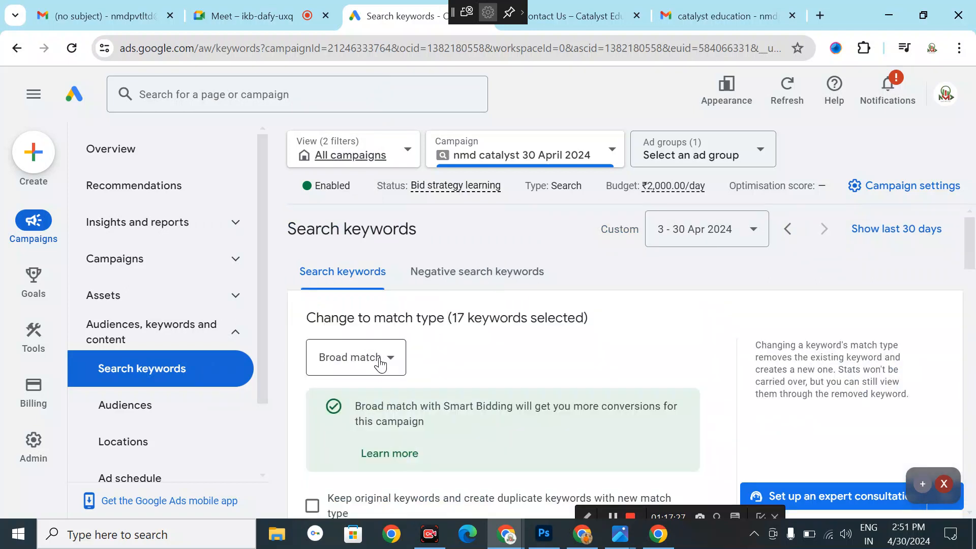
{"action": "left_click", "coordinate": [379, 359]}
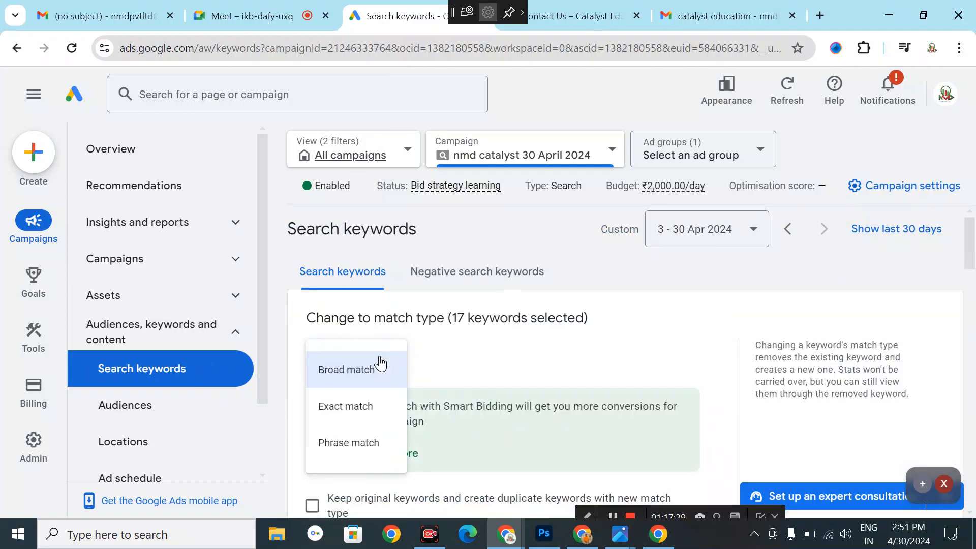
{"action": "left_click", "coordinate": [351, 442]}
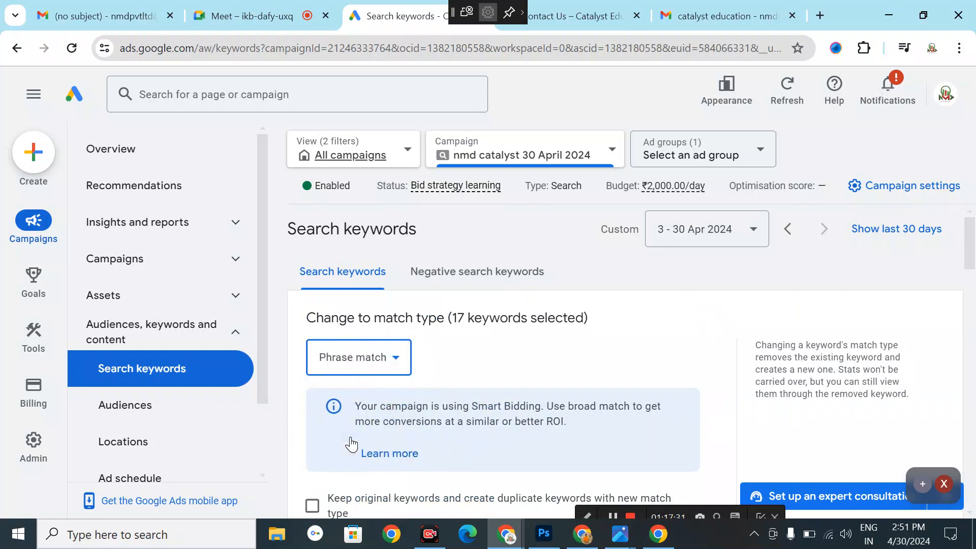
{"action": "scroll", "coordinate": [392, 404], "scroll_direction": "down", "scroll_amount": 3}
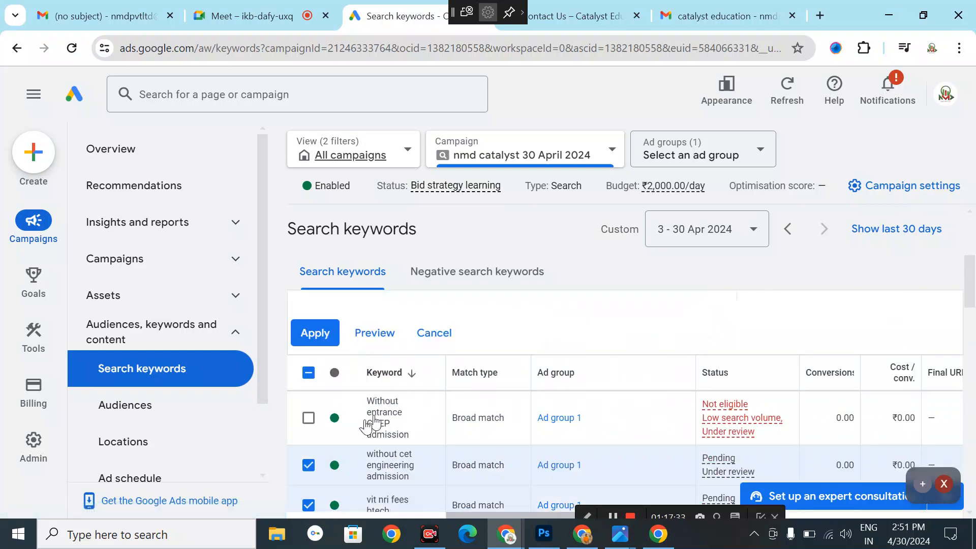
{"action": "left_click", "coordinate": [322, 334]}
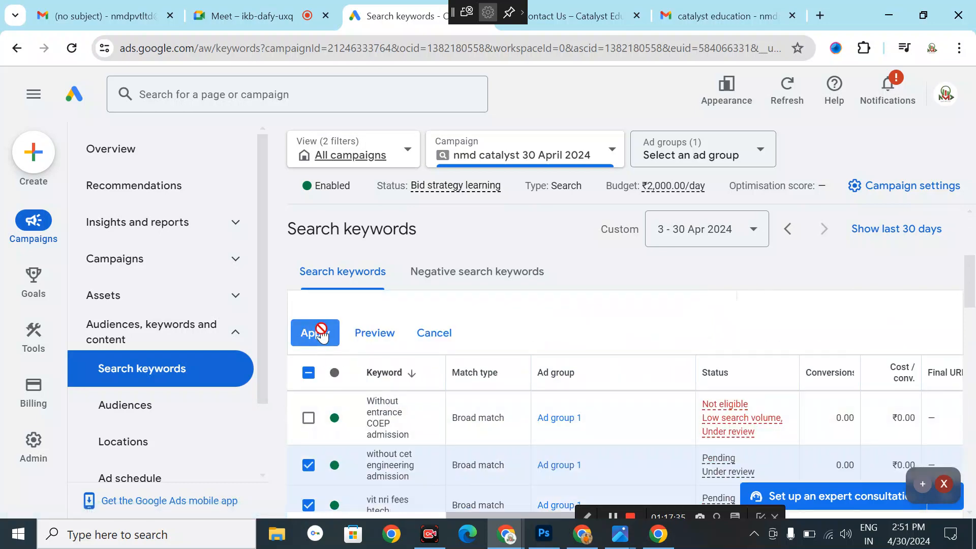